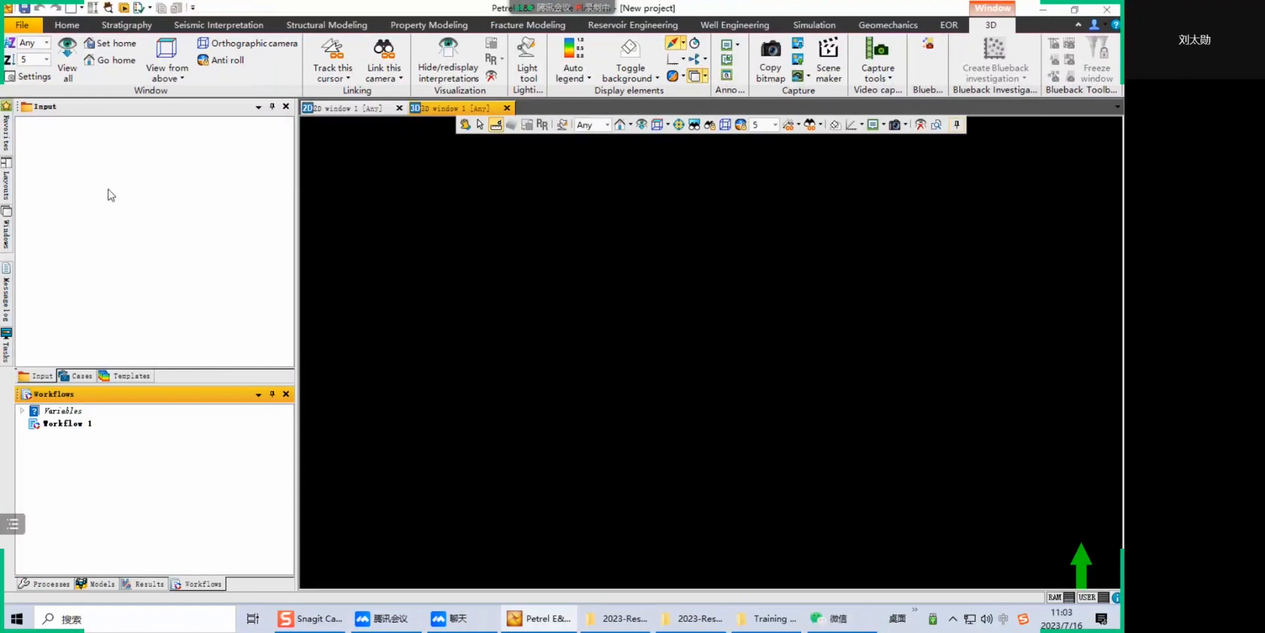
Switch to File Explorer and open Wellheads.txt from the data-training > Training data > Well heads folder in a maximized window
mouse_move(719, 625)
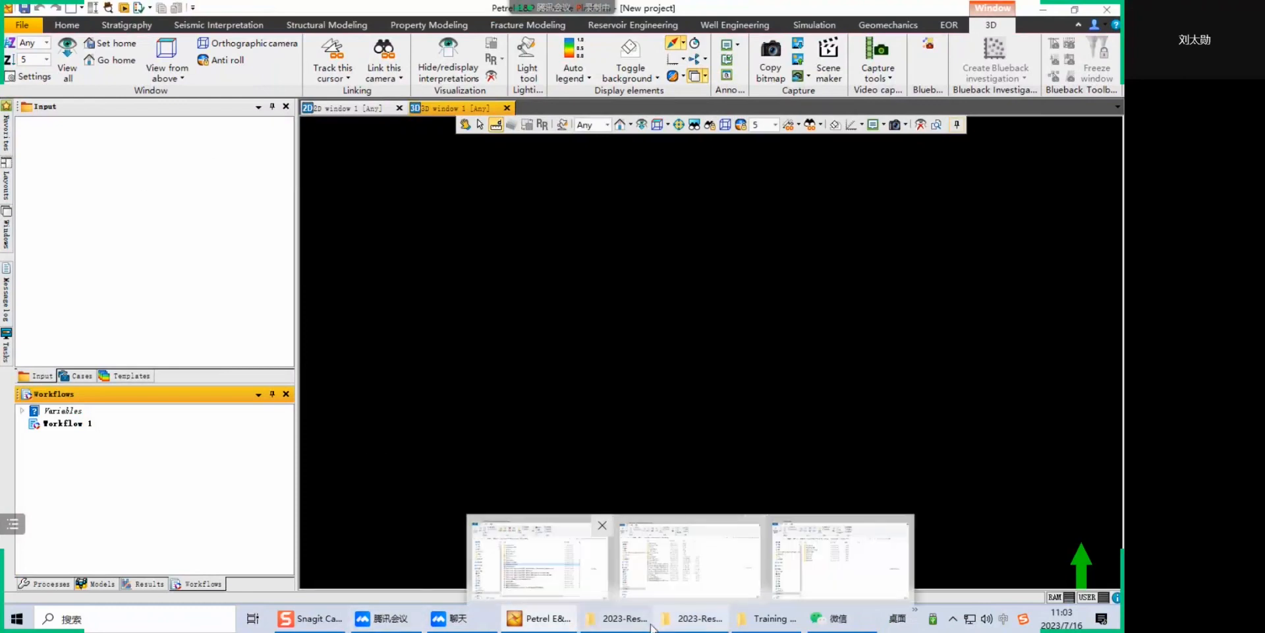
click(689, 561)
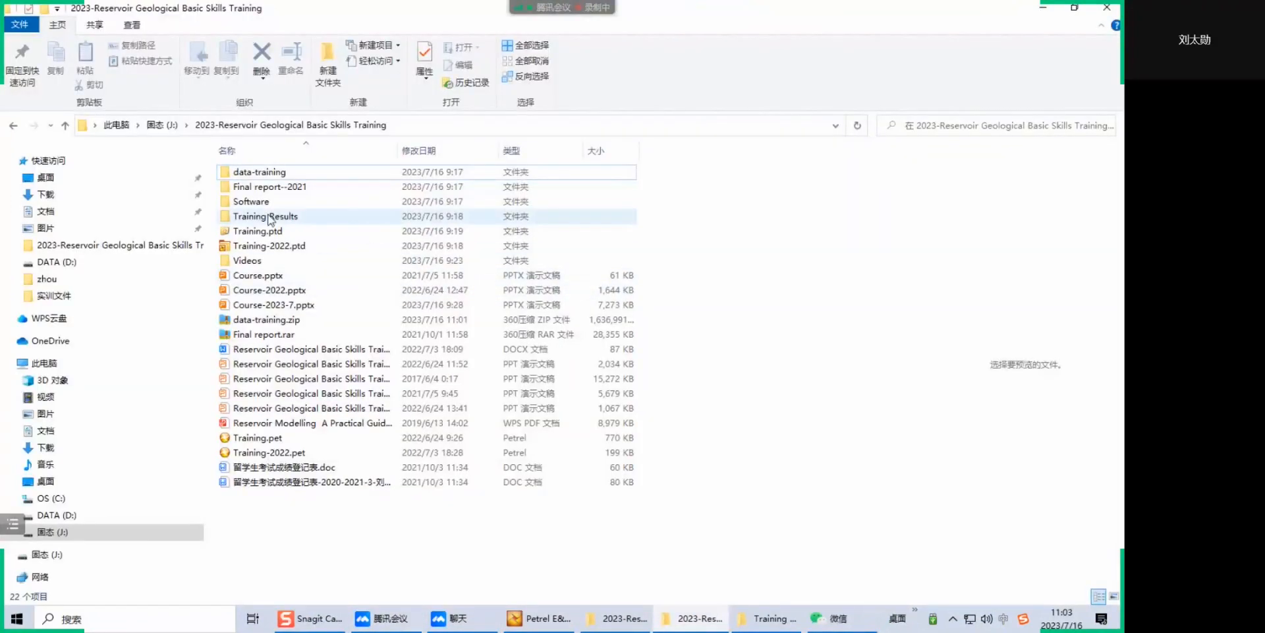
double_click(255, 172)
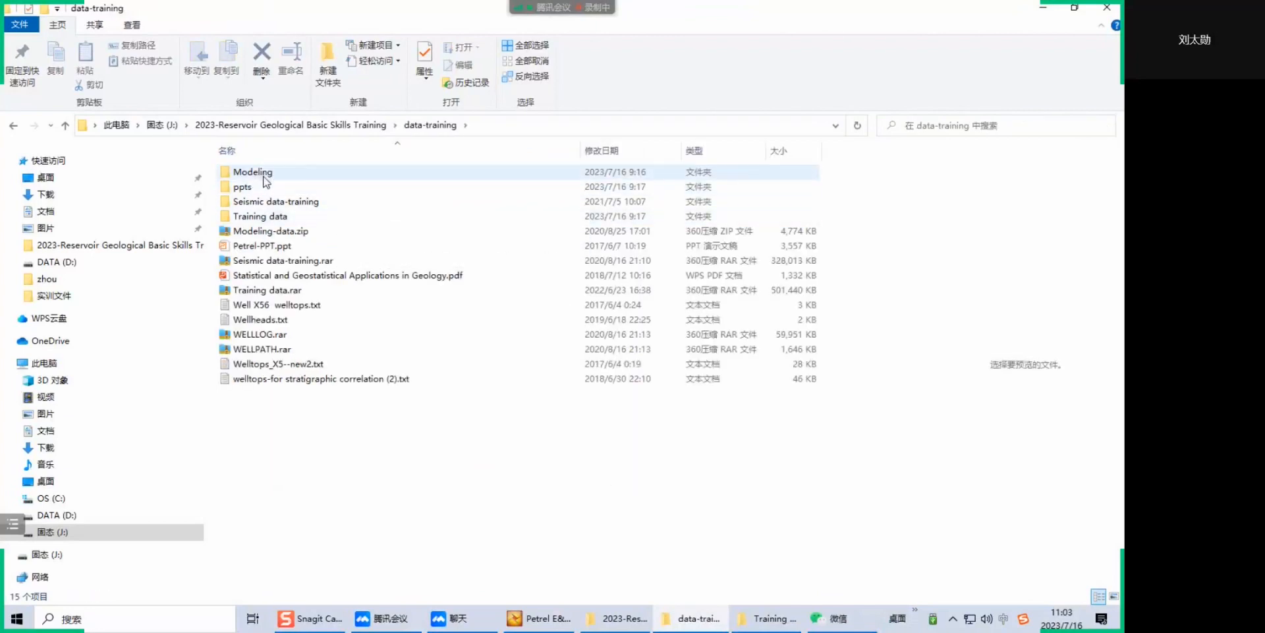
click(261, 220)
double_click(261, 217)
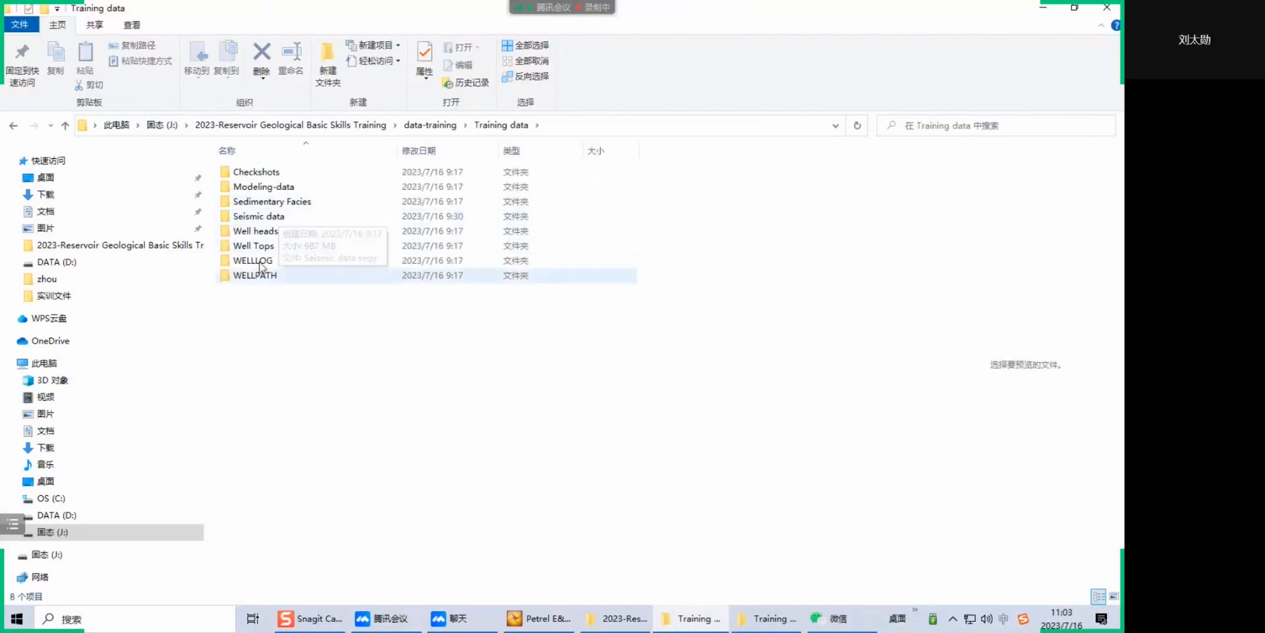
double_click(263, 232)
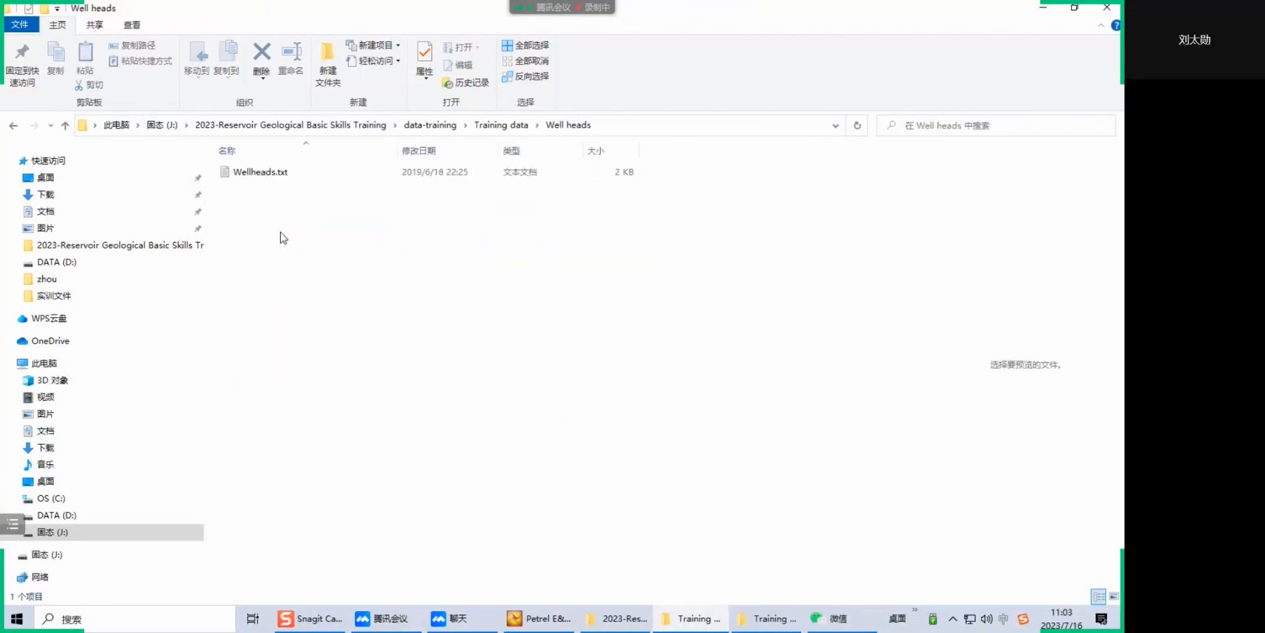
double_click(267, 172)
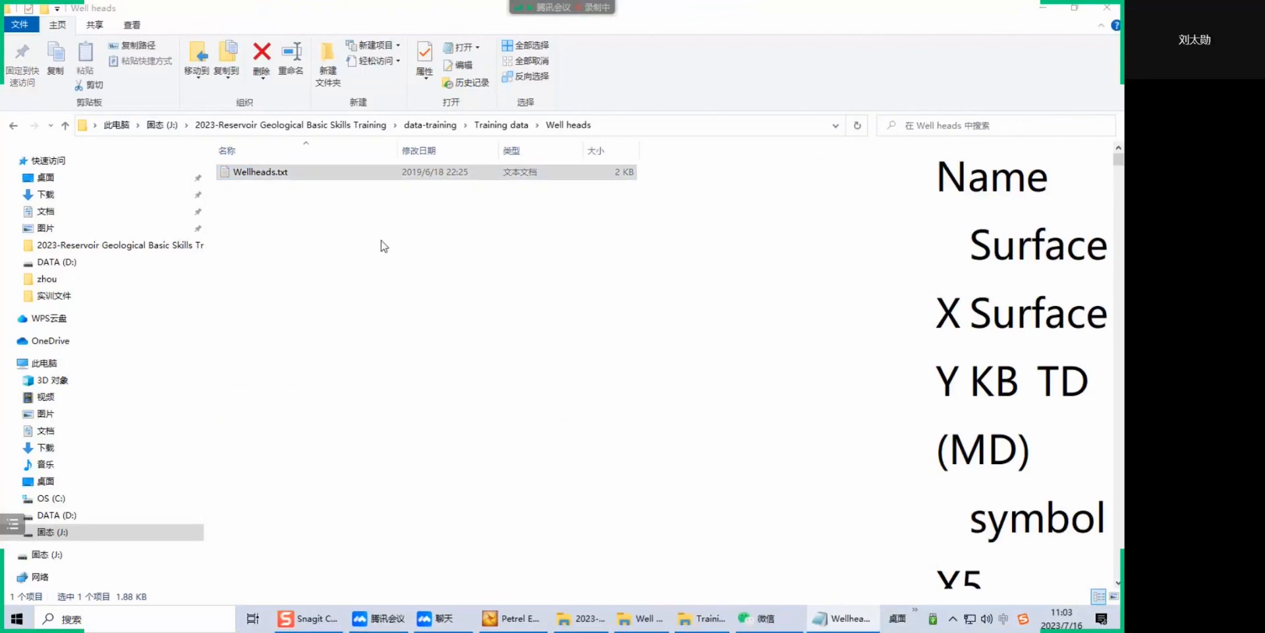
drag(725, 128, 457, 90)
double_click(458, 90)
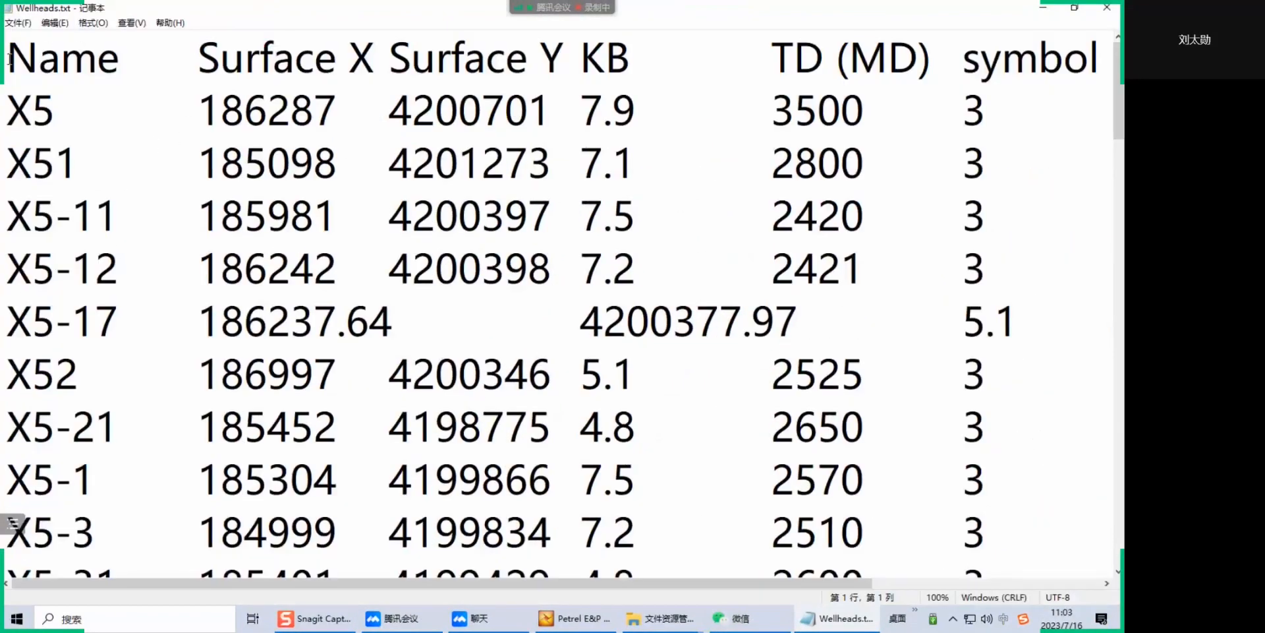
Examine the Name, Surface X, Surface Y, KB, TD (MD) and symbol columns down to the last well, and close the file
click(83, 64)
click(351, 57)
click(607, 64)
drag(780, 59, 850, 59)
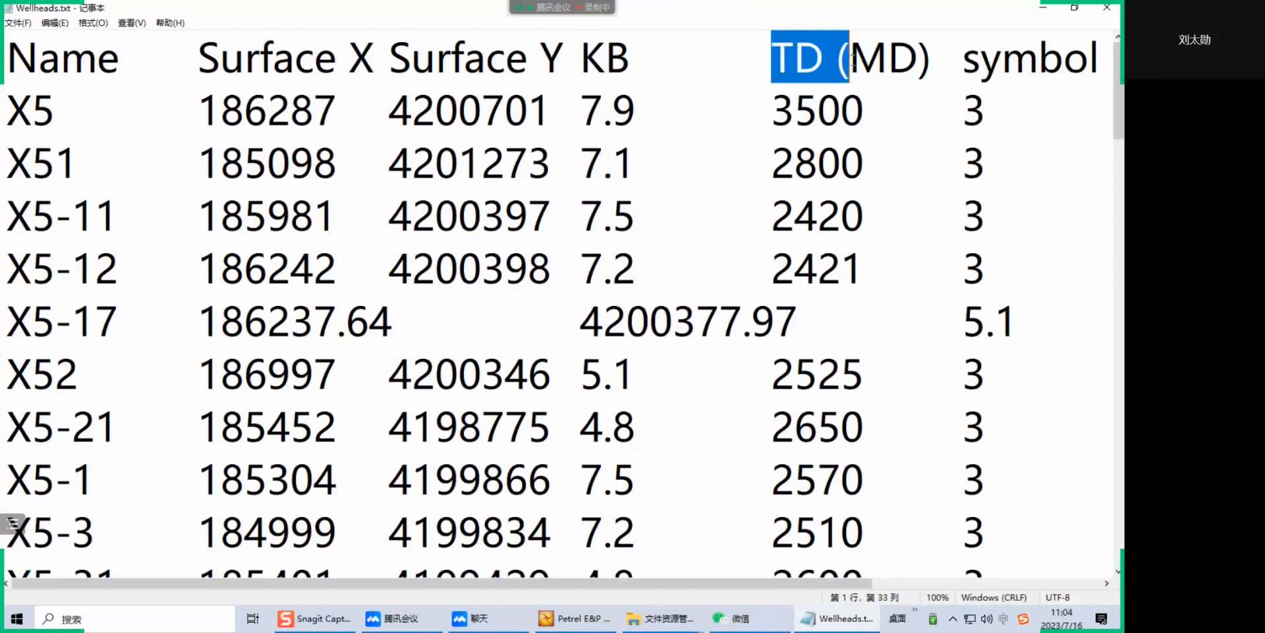
drag(980, 62, 1040, 63)
drag(857, 583, 1085, 584)
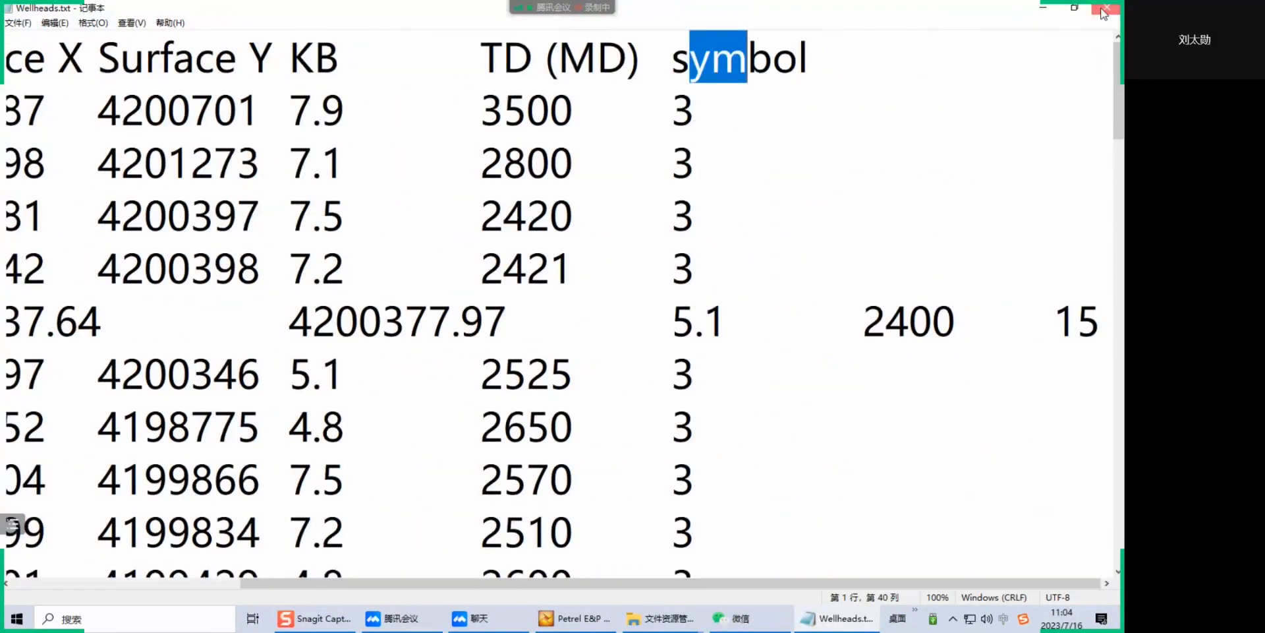
drag(693, 584, 464, 584)
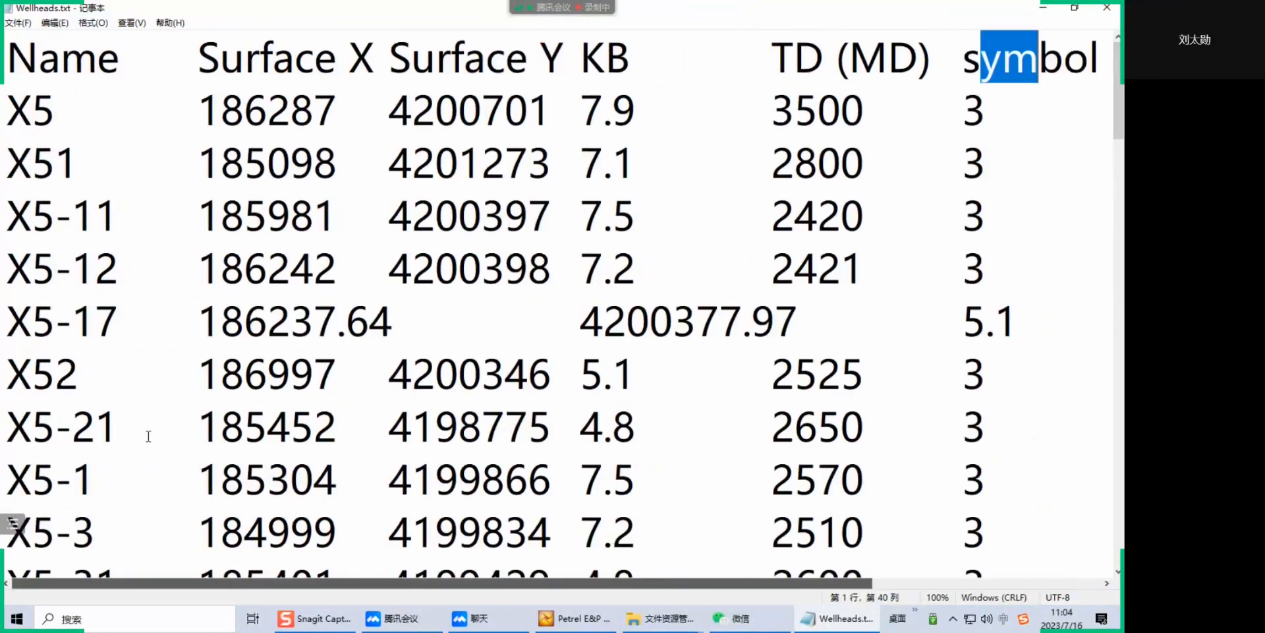
scroll(21, 433, down, 17)
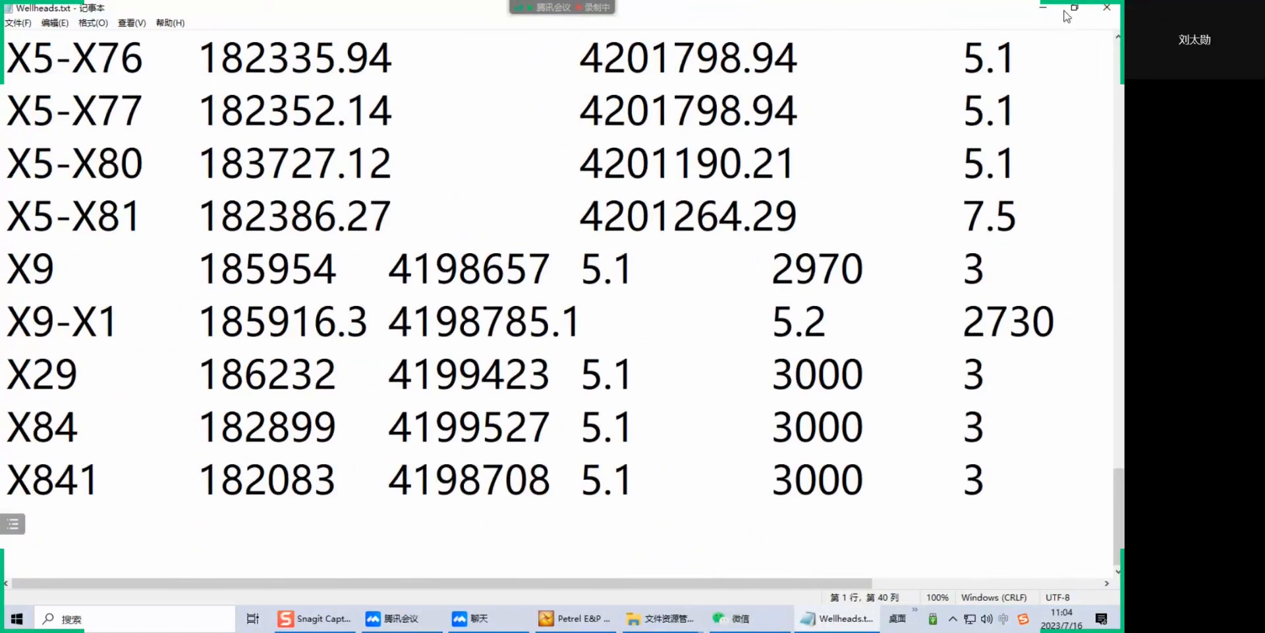
click(1108, 7)
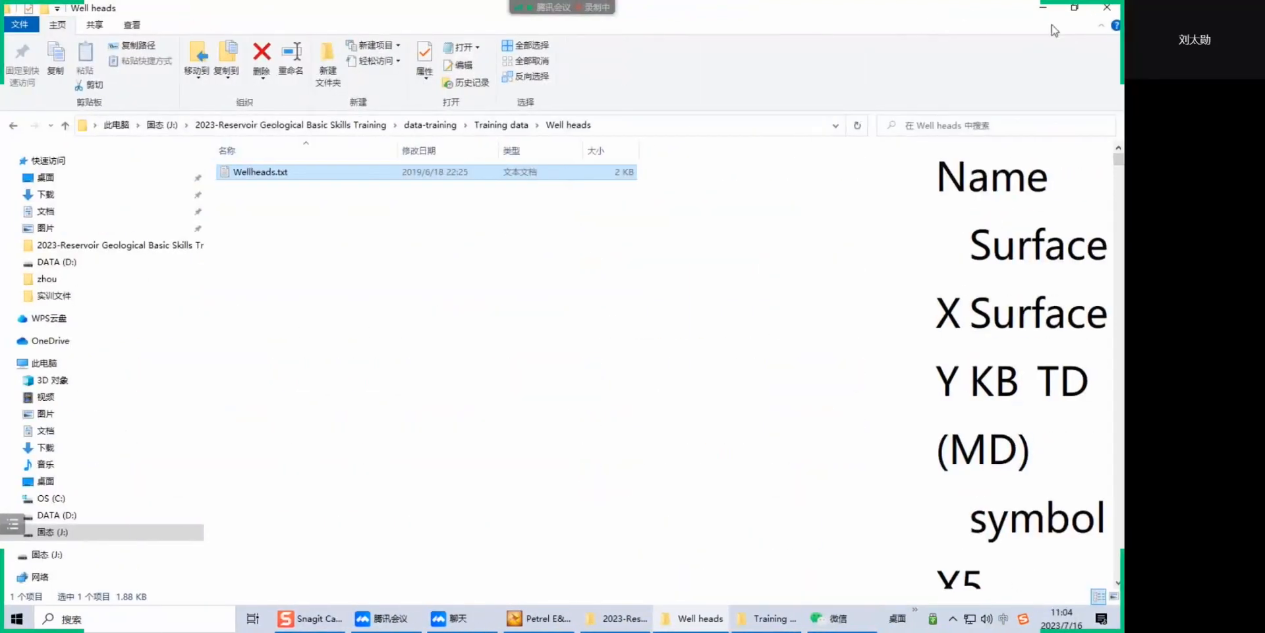
Return to Petrel and insert a new well folder into the project
click(1044, 7)
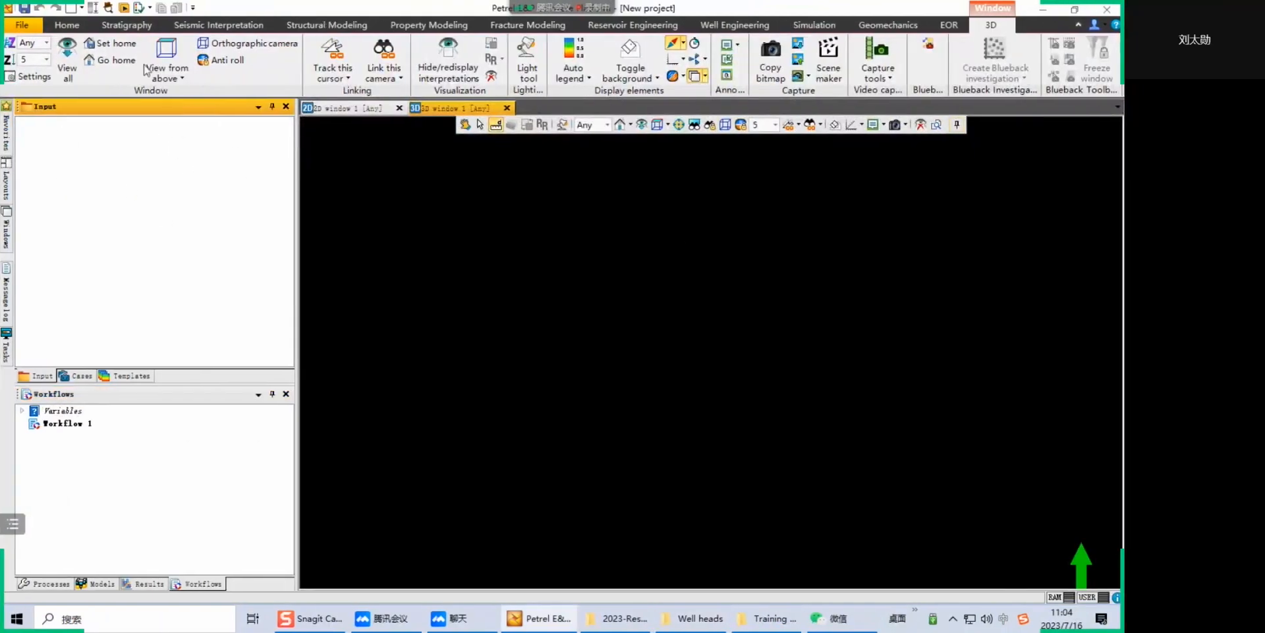
click(66, 24)
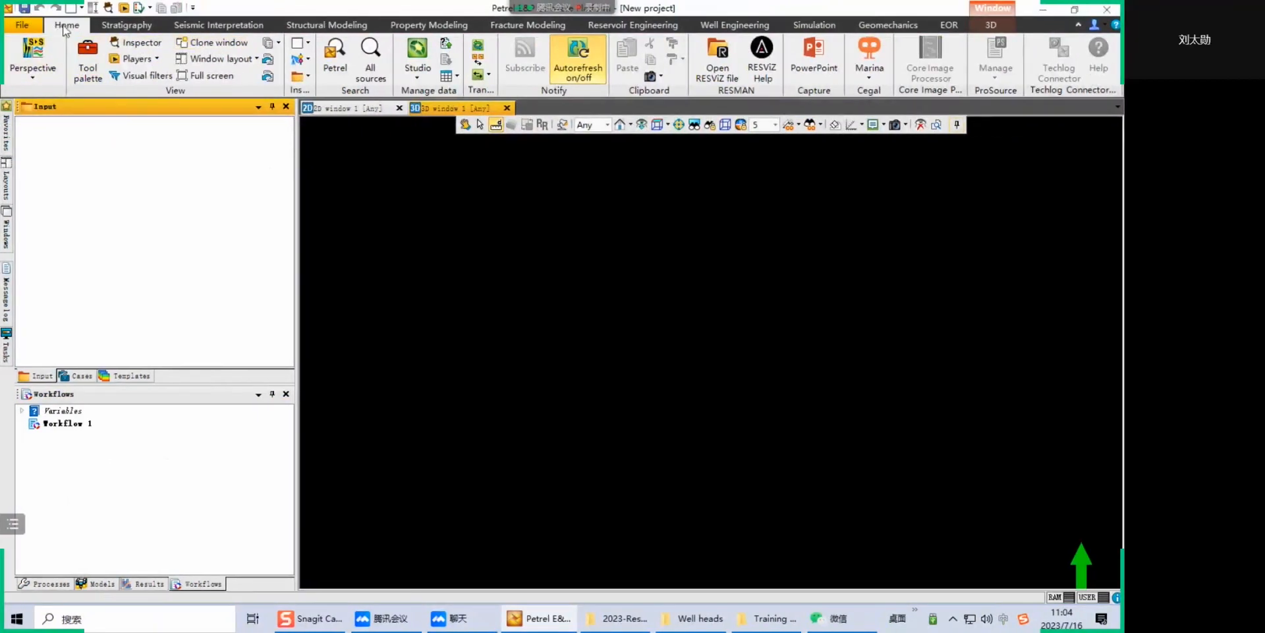
click(309, 78)
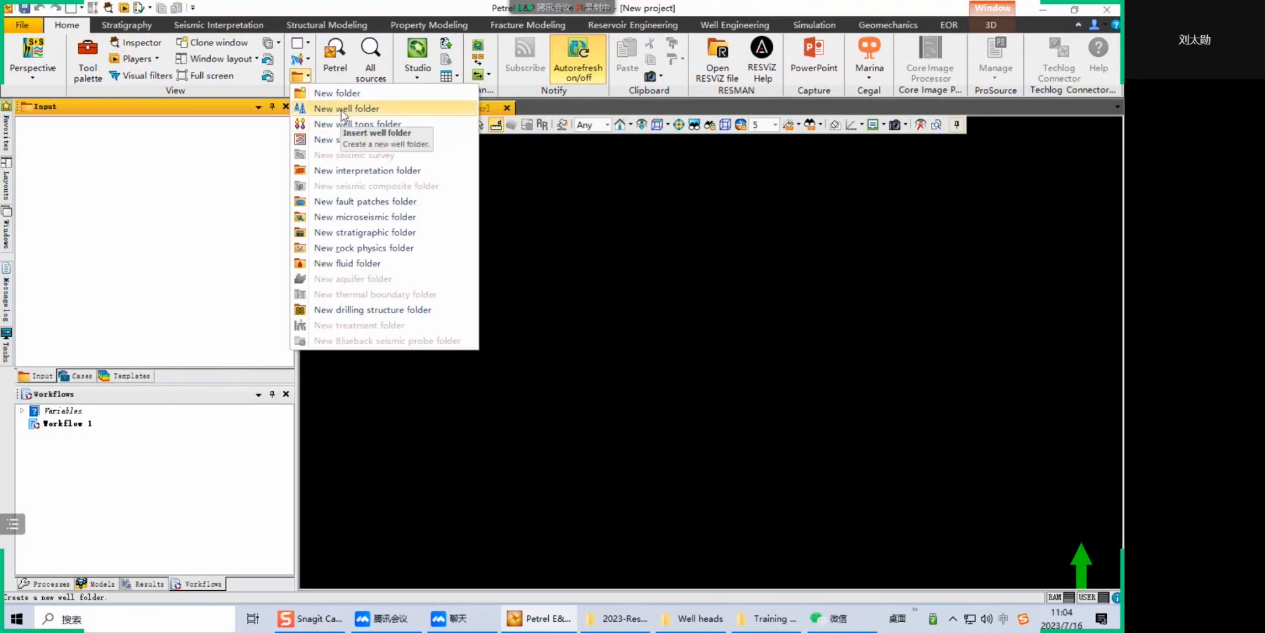
click(361, 110)
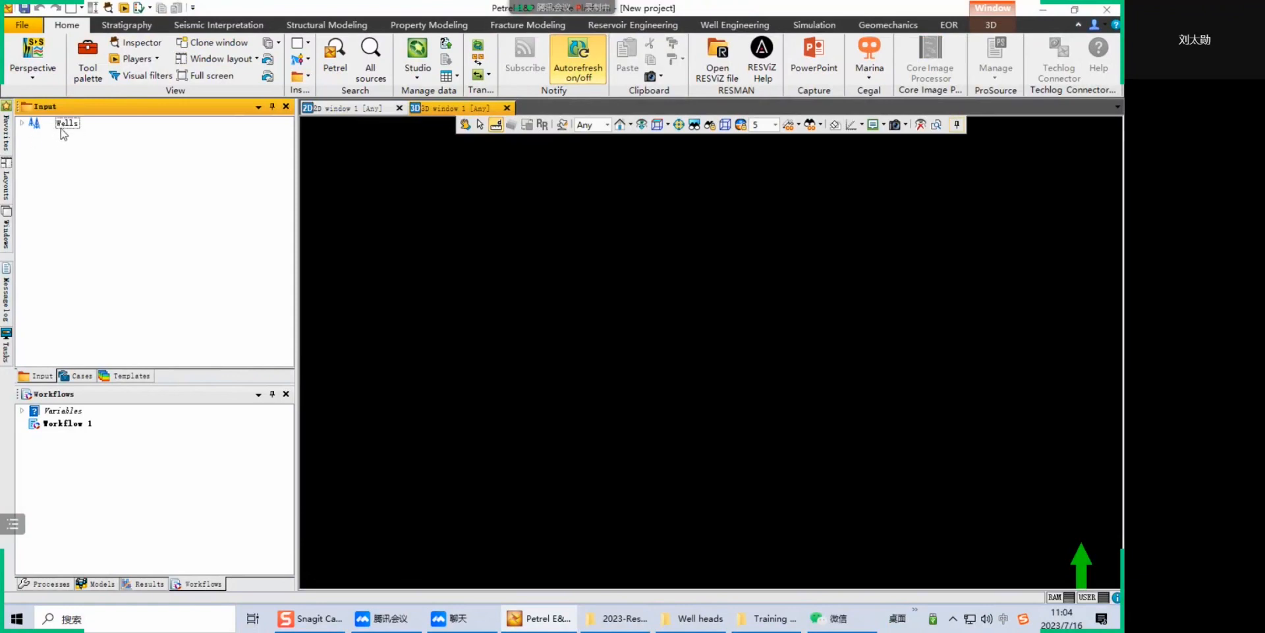
Inspect the subfolders of the new Wells folder and collapse it again
click(22, 123)
click(35, 174)
click(36, 136)
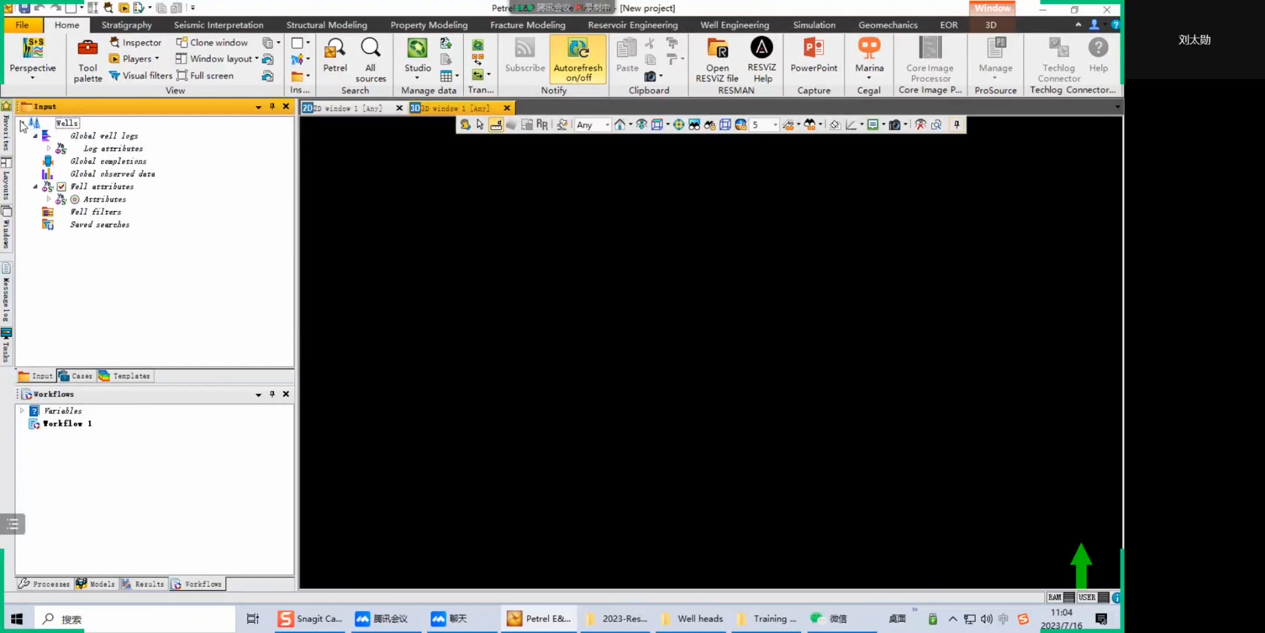
click(22, 123)
Start importing data into the Wells folder with the file type set to Well heads (*.*)
right_click(71, 125)
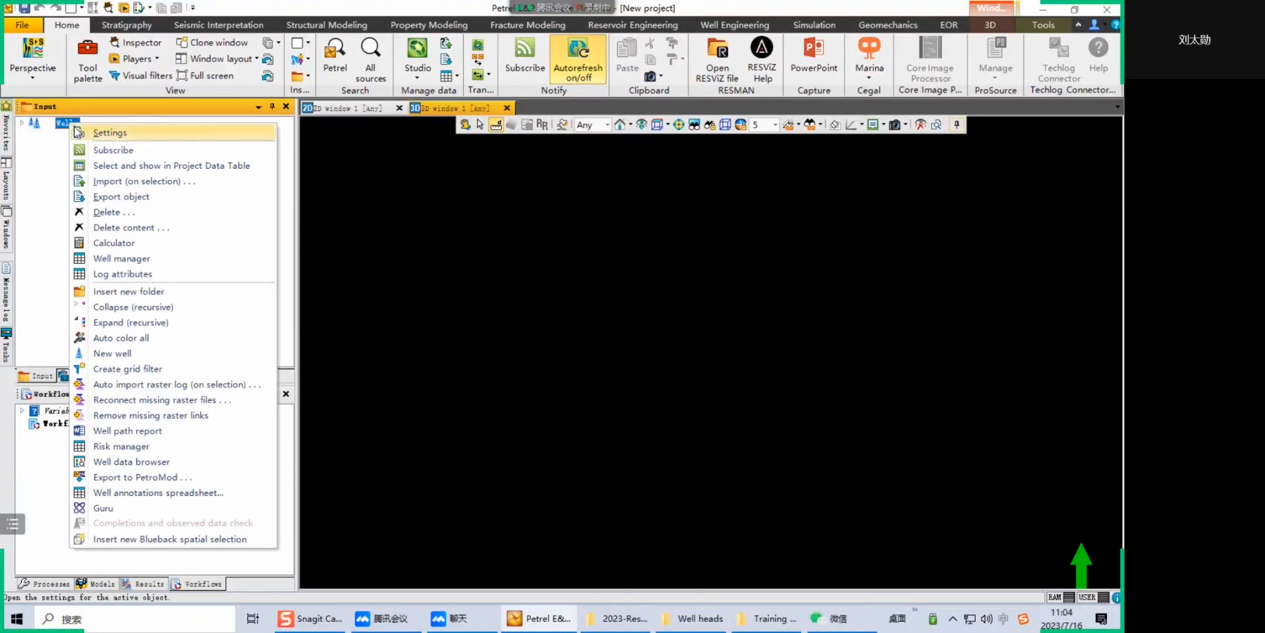
click(122, 181)
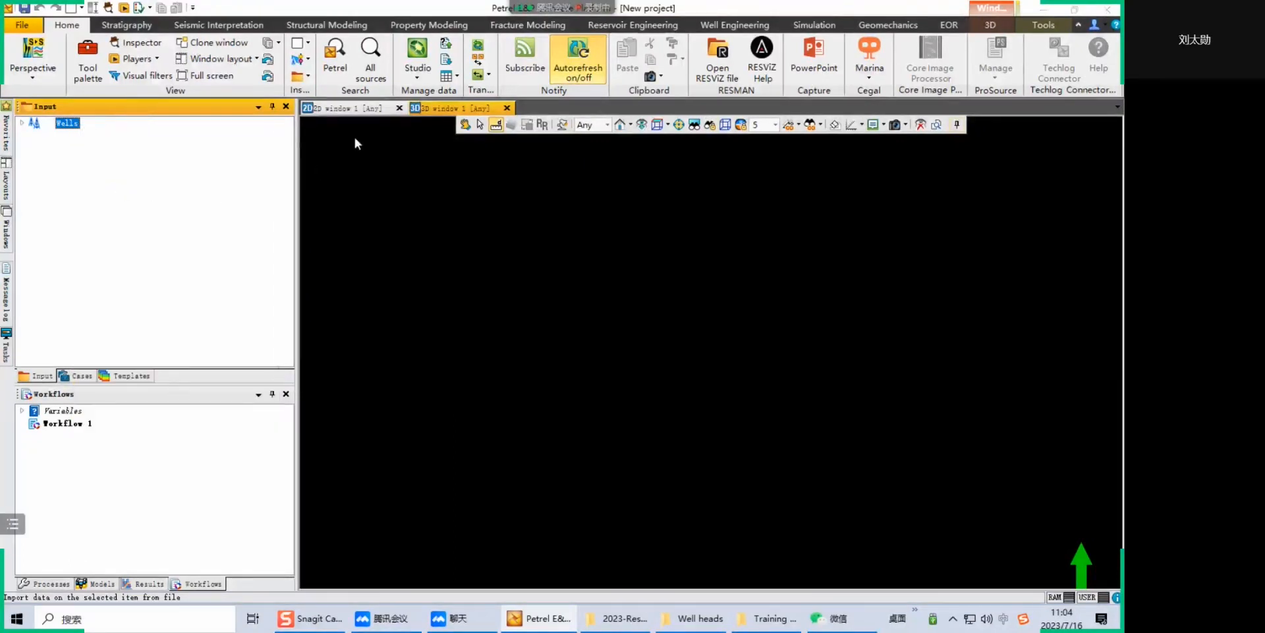
drag(222, 10, 507, 76)
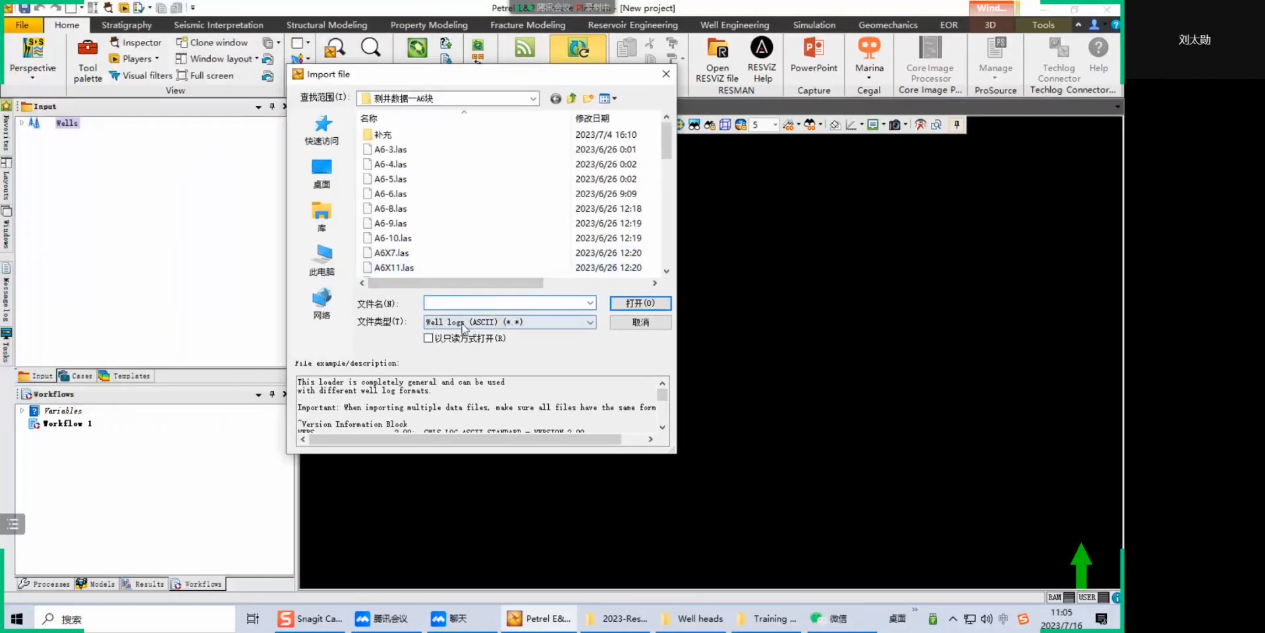
click(481, 323)
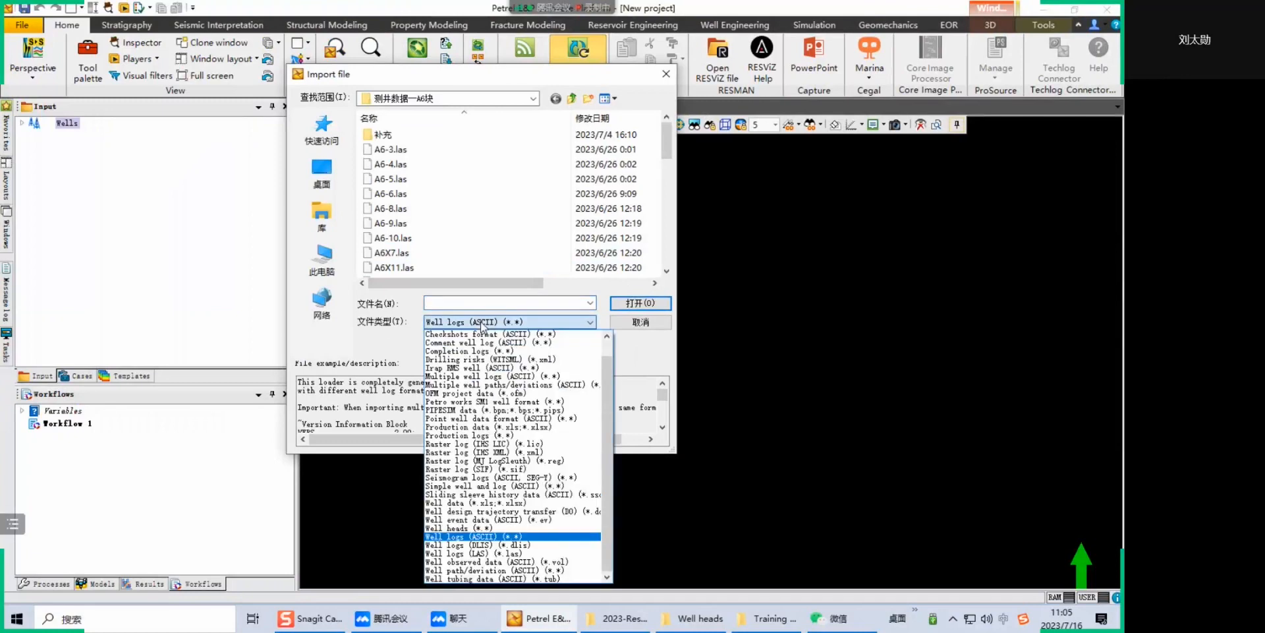
click(459, 530)
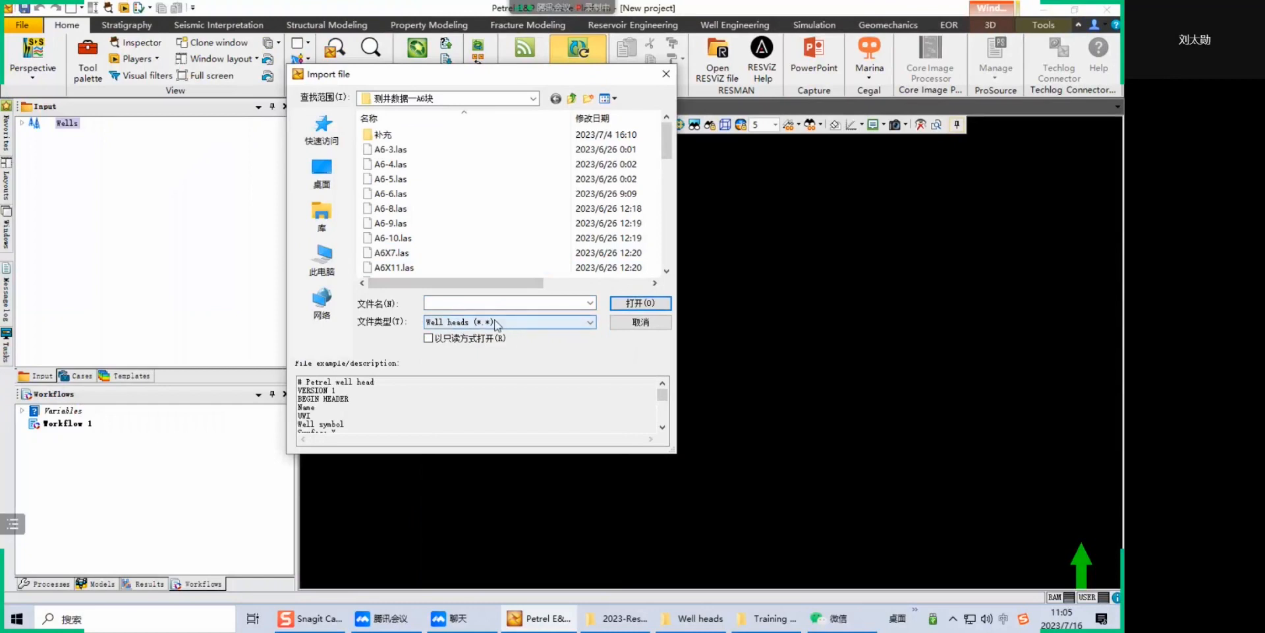
Browse on drive J: to the data-training folder inside 2023-Reservoir Geological Basic Skills Training
click(533, 98)
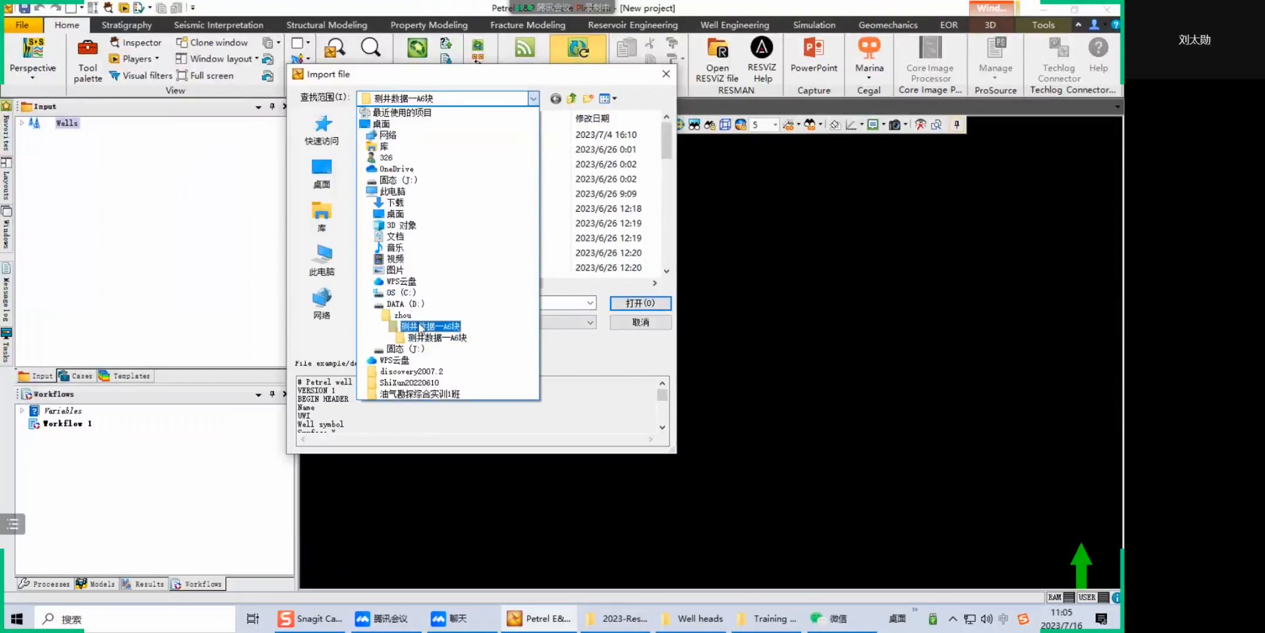
click(410, 339)
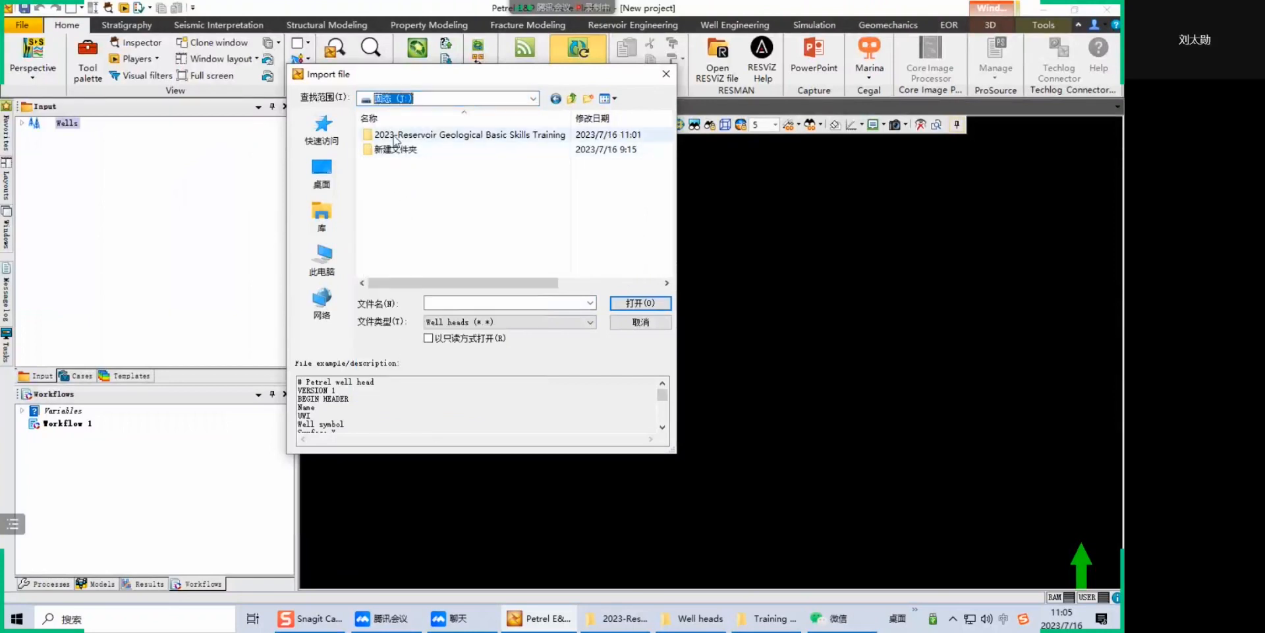
double_click(422, 134)
click(403, 136)
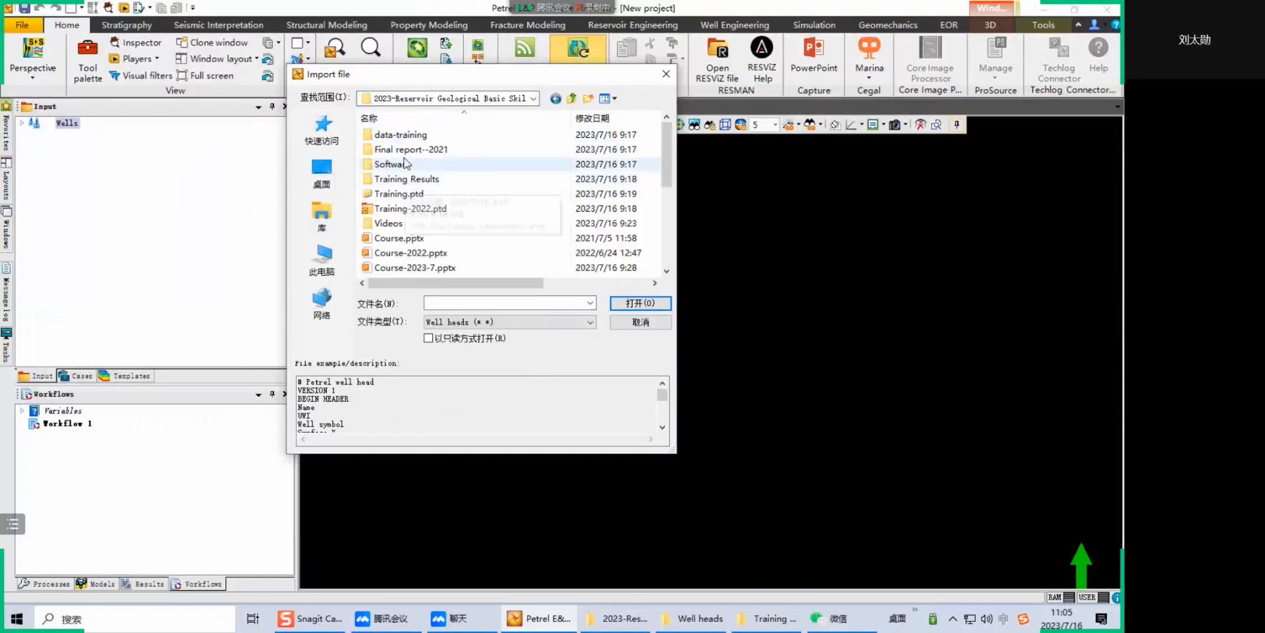
double_click(404, 136)
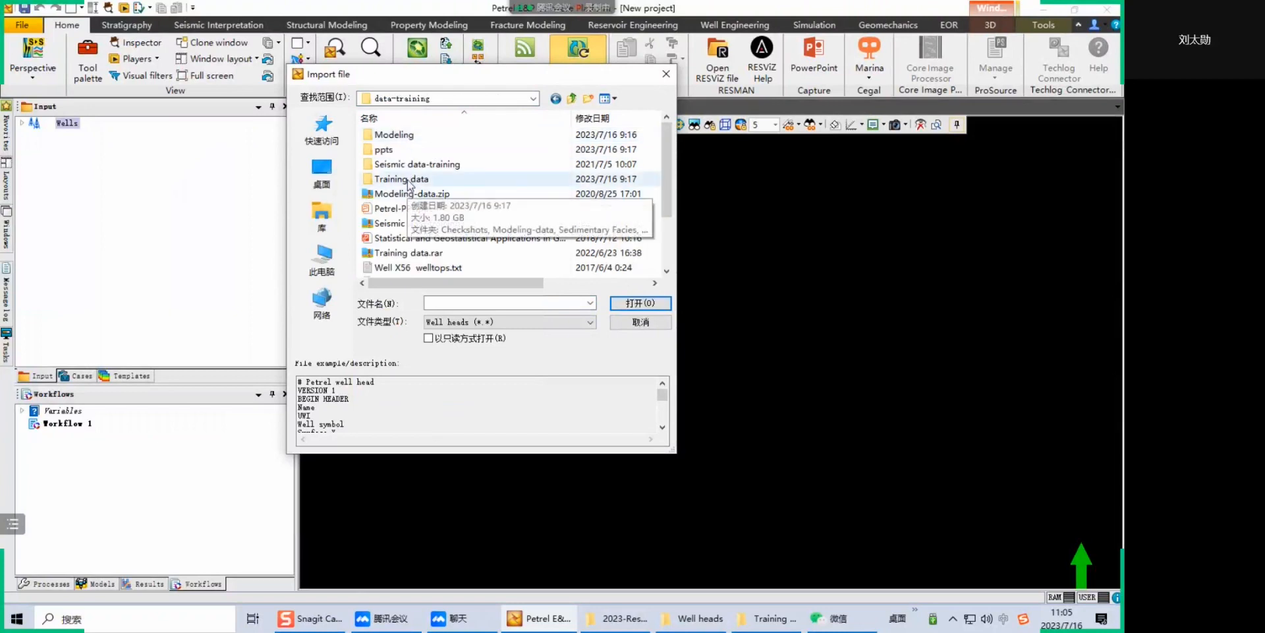
Open Wellheads.txt from the Training data > Well heads folder for the import
scroll(409, 185, down, 2)
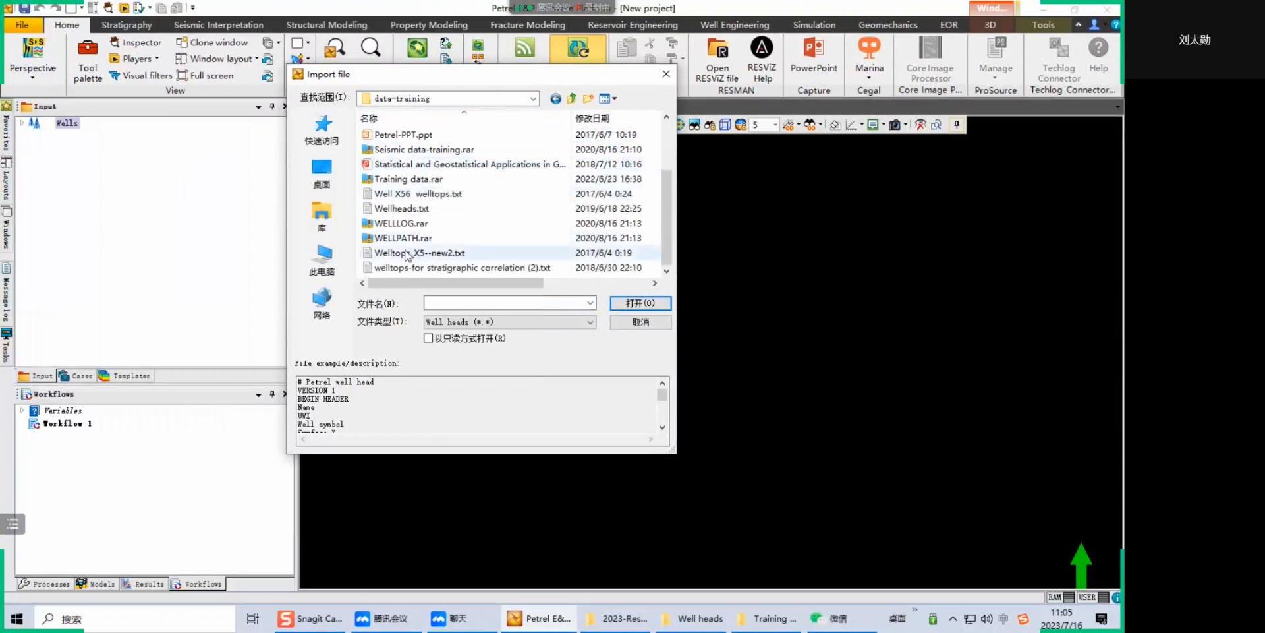
click(401, 209)
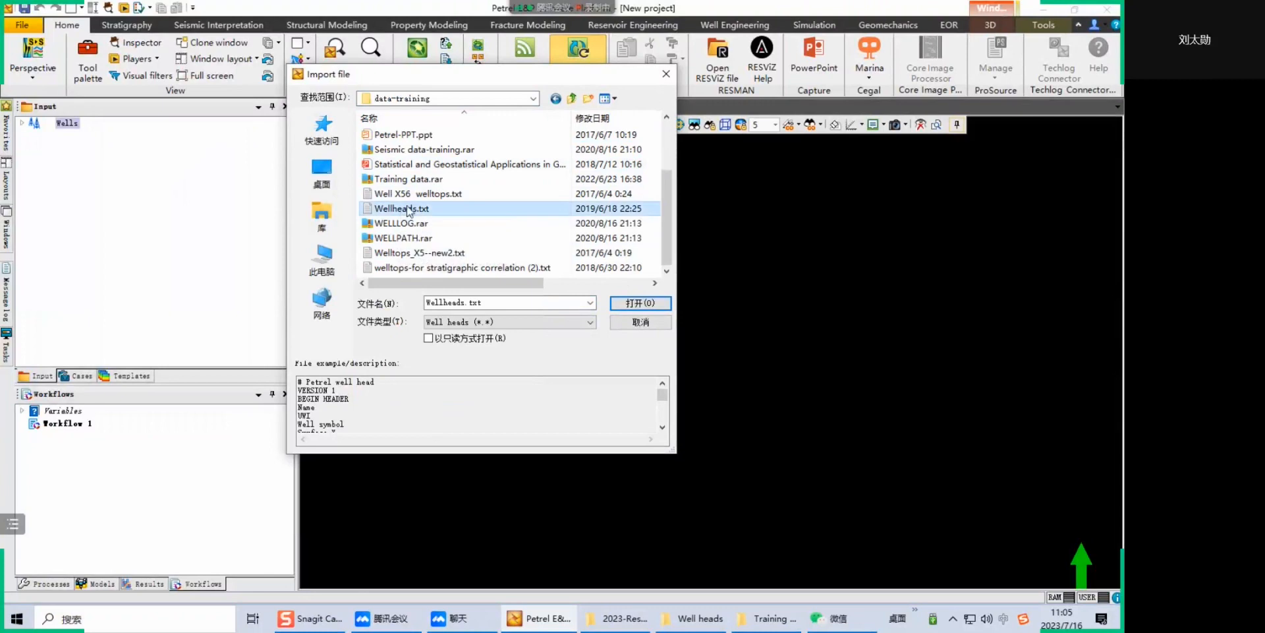
scroll(422, 198, up, 1)
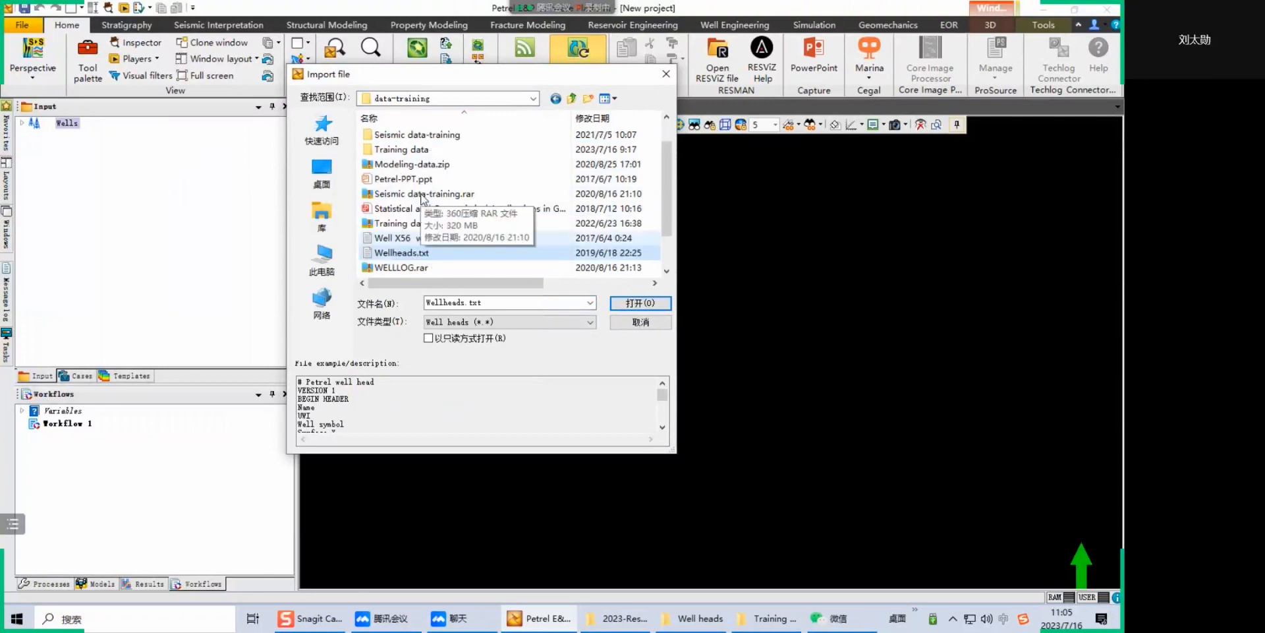
click(406, 155)
double_click(407, 156)
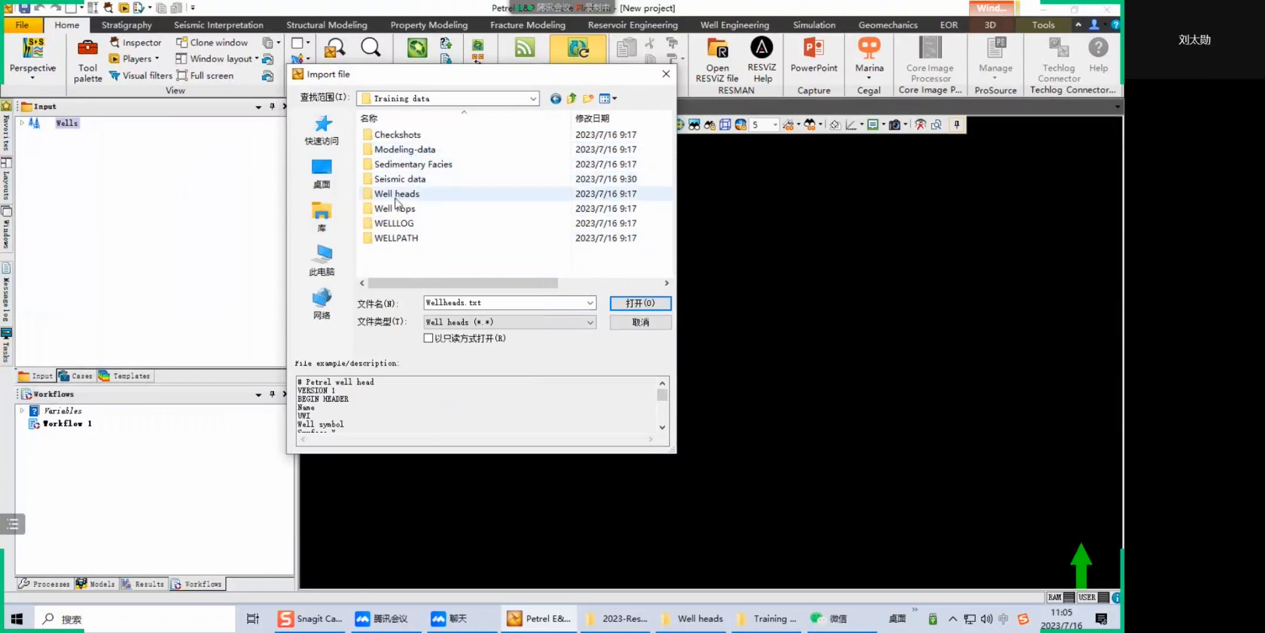
double_click(421, 192)
click(424, 137)
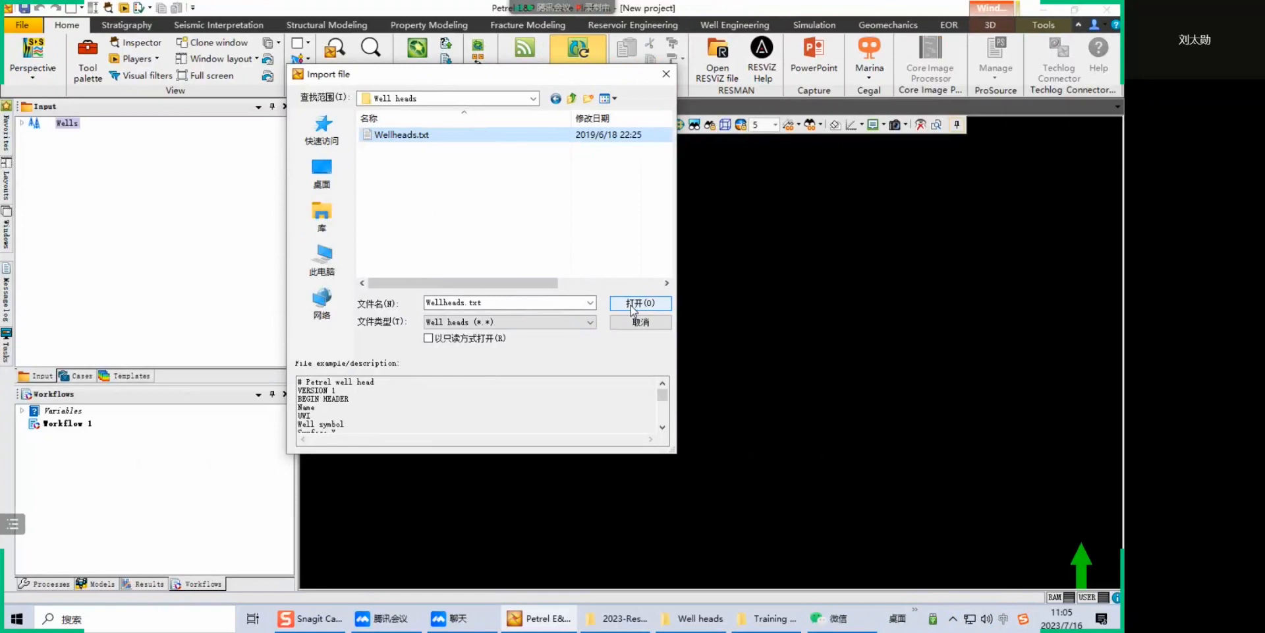
click(631, 305)
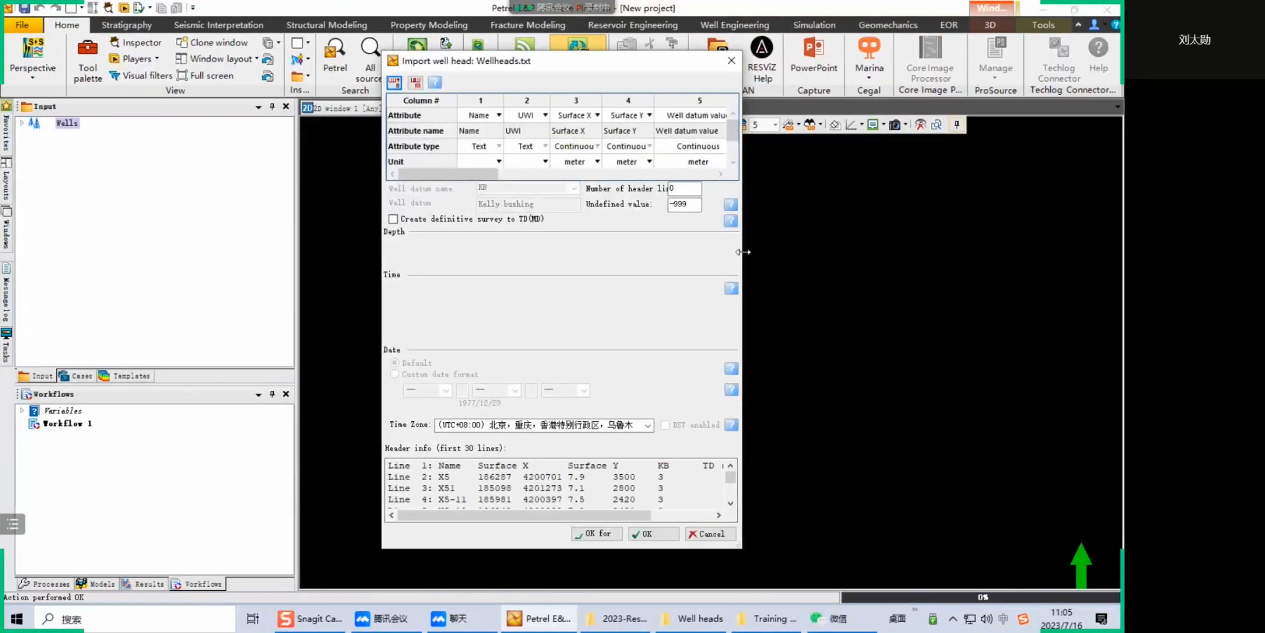
Widen the well head import dialog so that more of the attribute columns can be seen
drag(742, 257, 930, 252)
drag(635, 70, 422, 46)
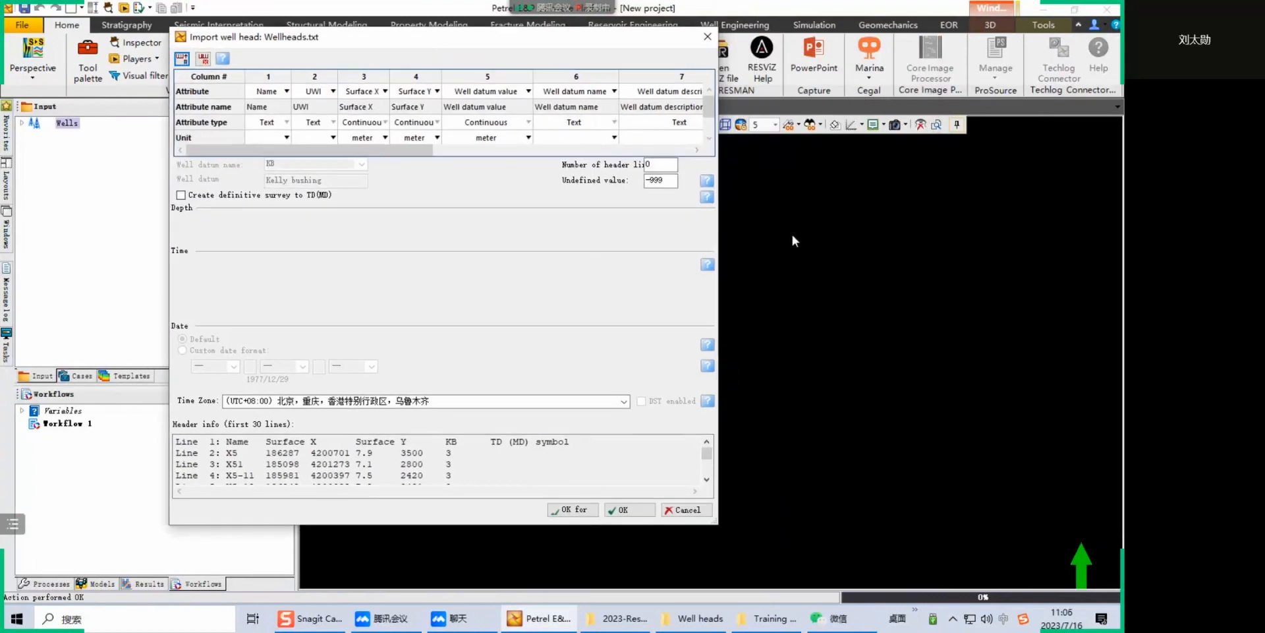
drag(721, 226, 968, 227)
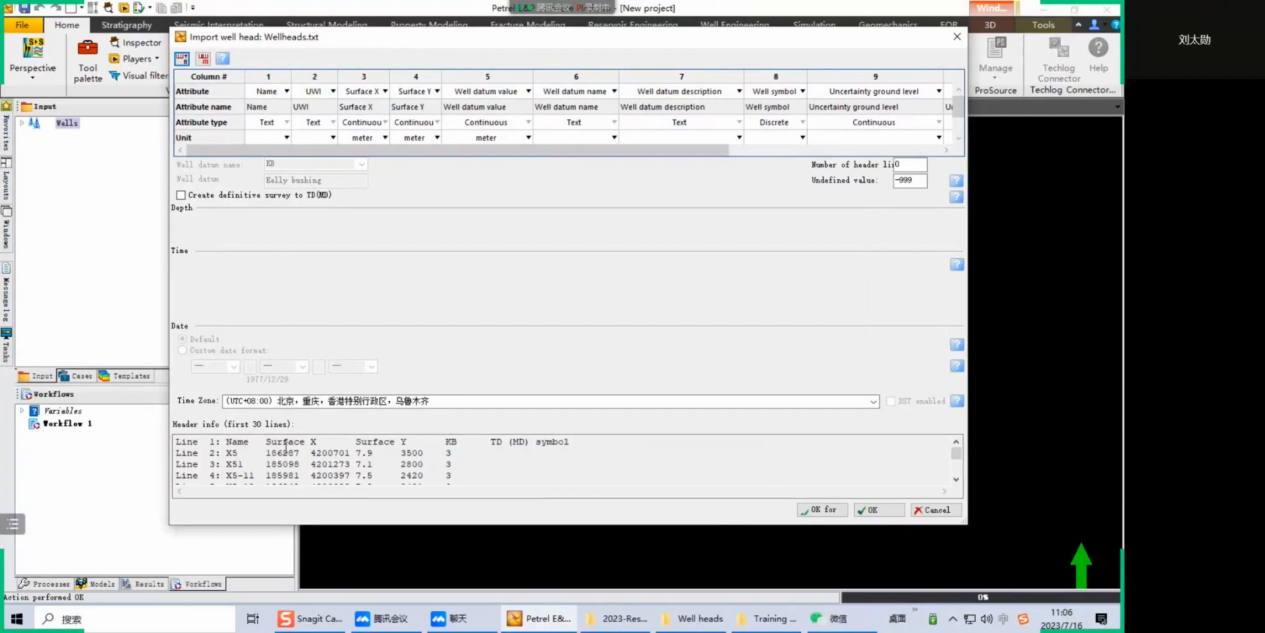
Assign the Surface X attribute to column 2 and Surface Y to column 3 of the well head import
click(331, 92)
click(332, 91)
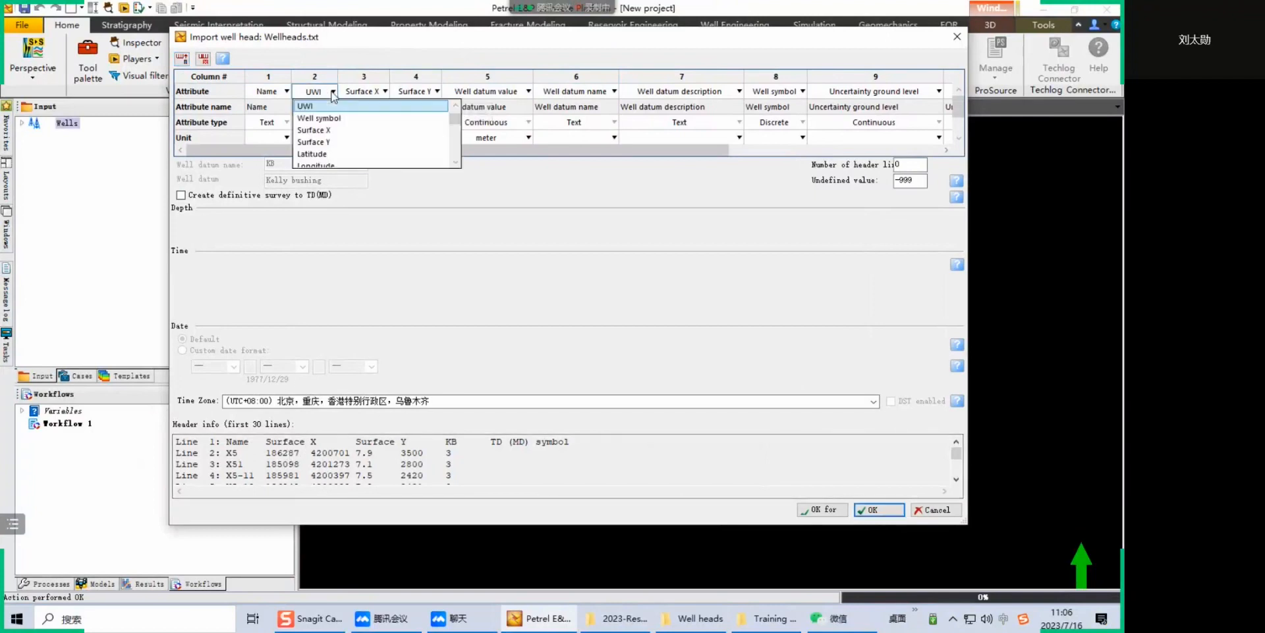
click(316, 131)
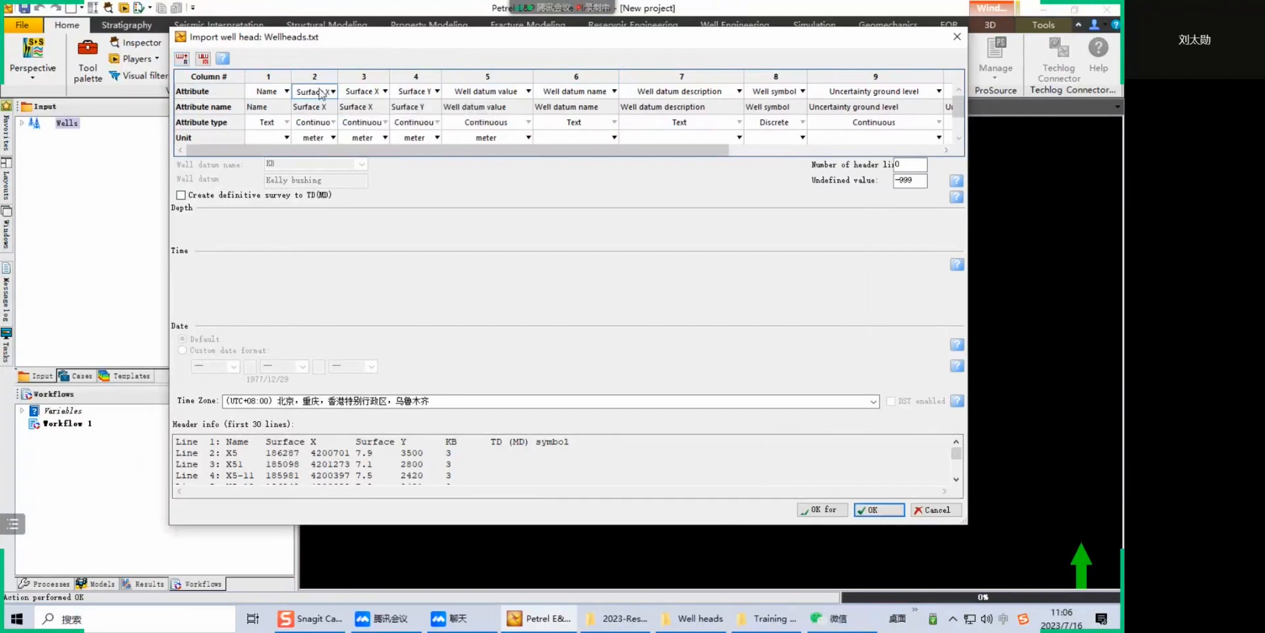
drag(356, 442, 407, 442)
click(381, 92)
click(381, 92)
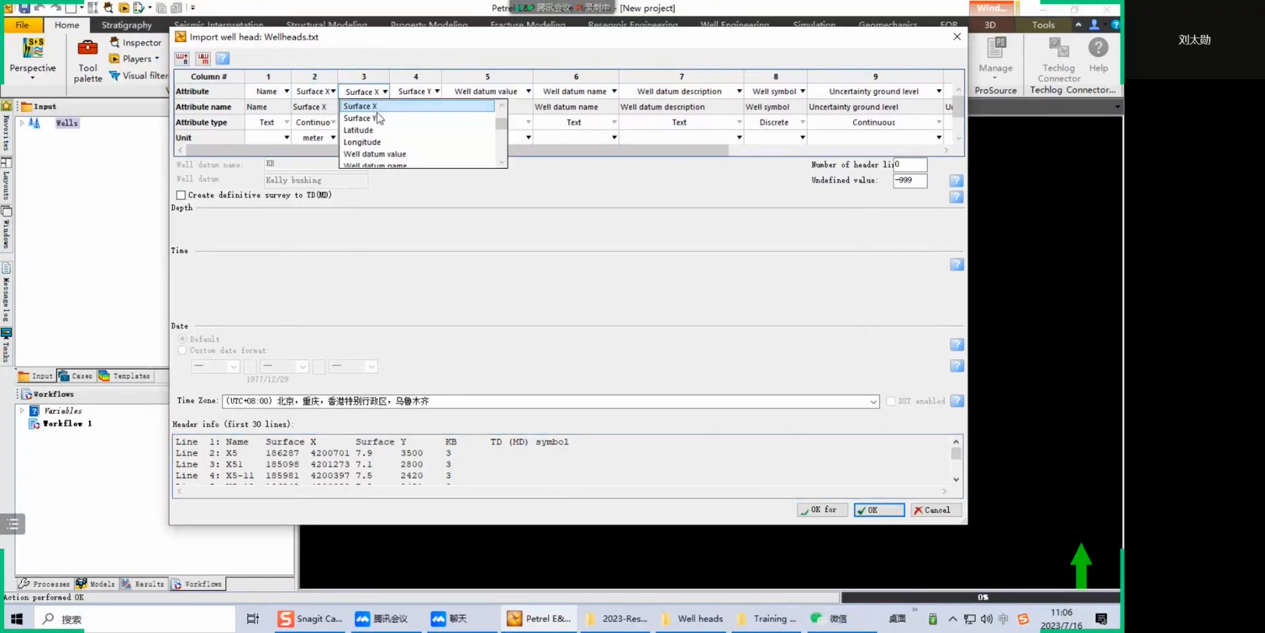
click(359, 119)
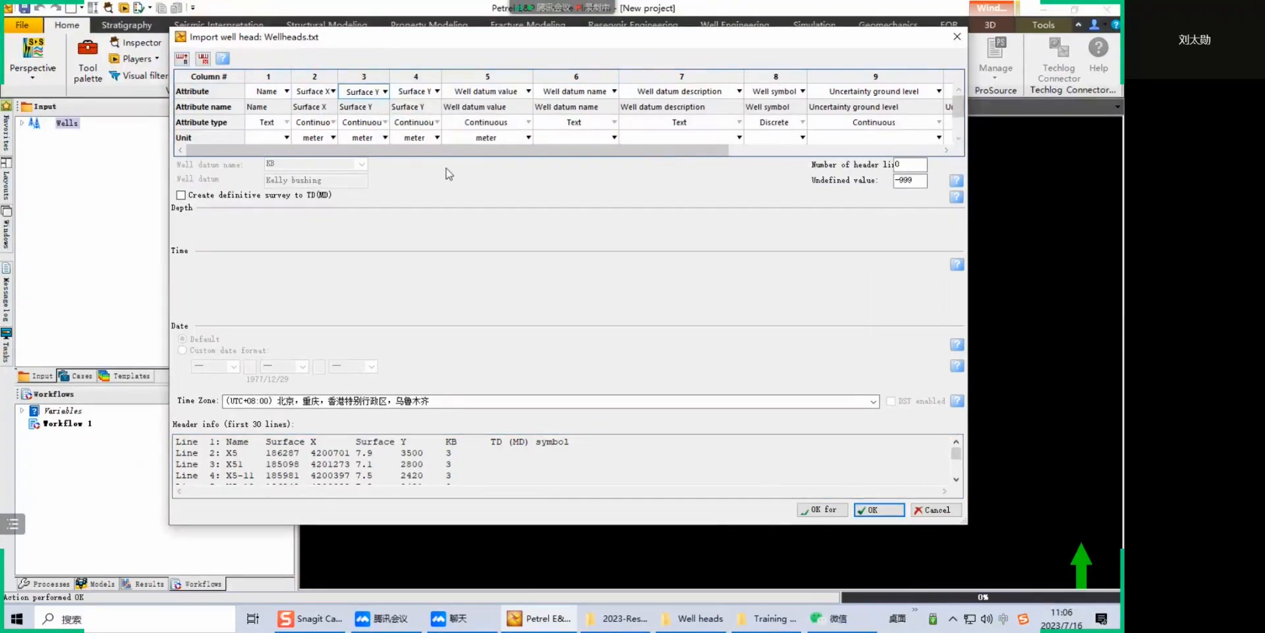
Assign the Well datum value attribute to column 4 and TD (MD) to column 5 to match the file's columns
click(438, 92)
click(438, 92)
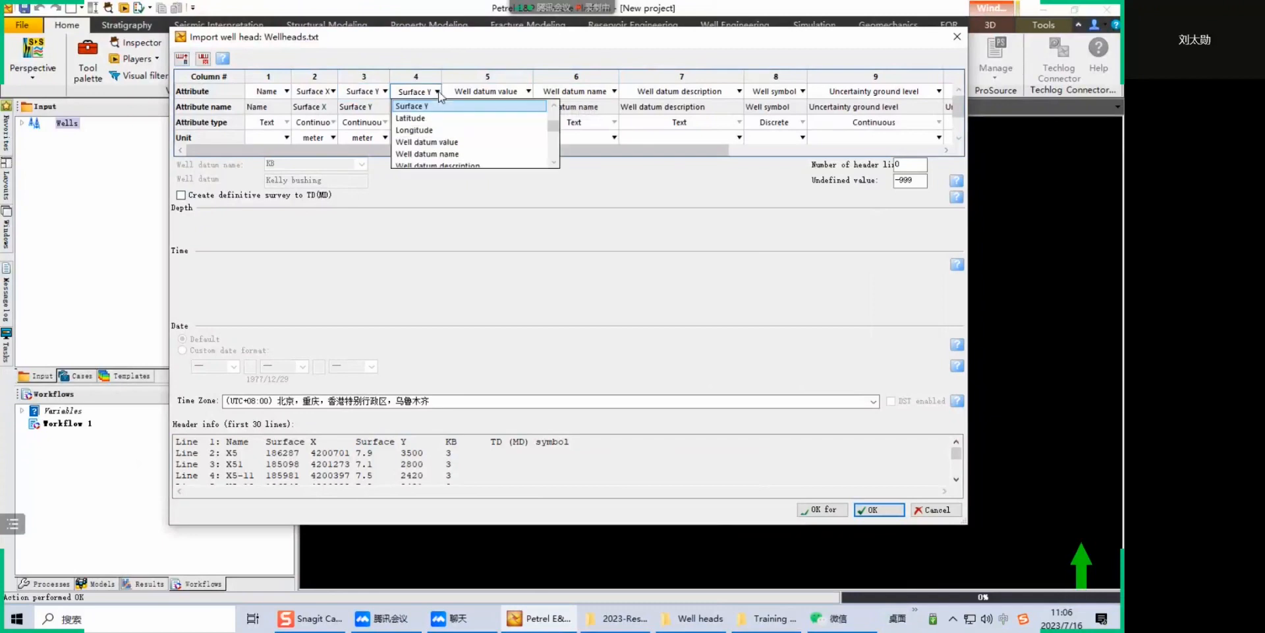
click(446, 142)
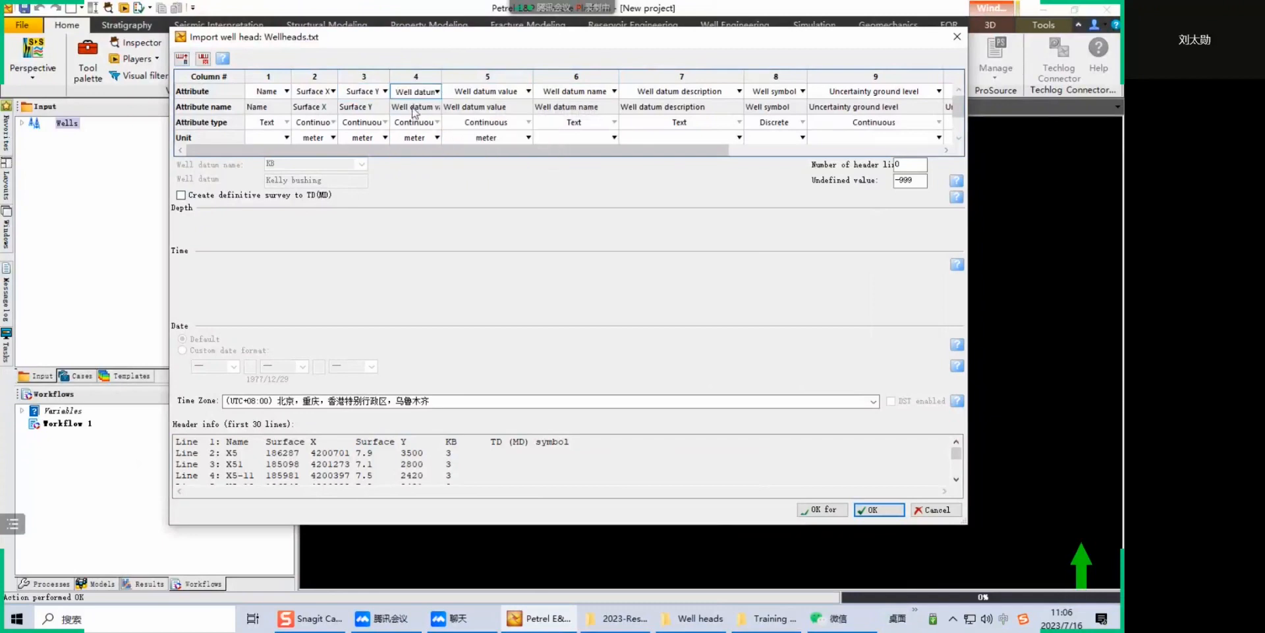
drag(444, 76, 475, 76)
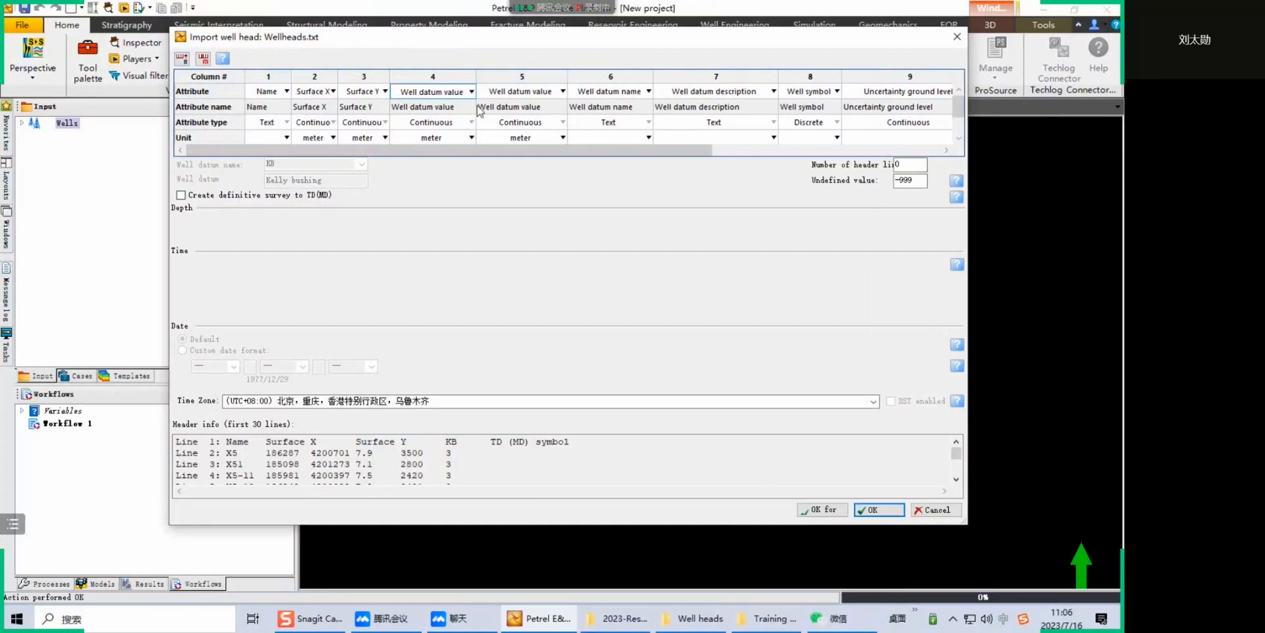
double_click(494, 444)
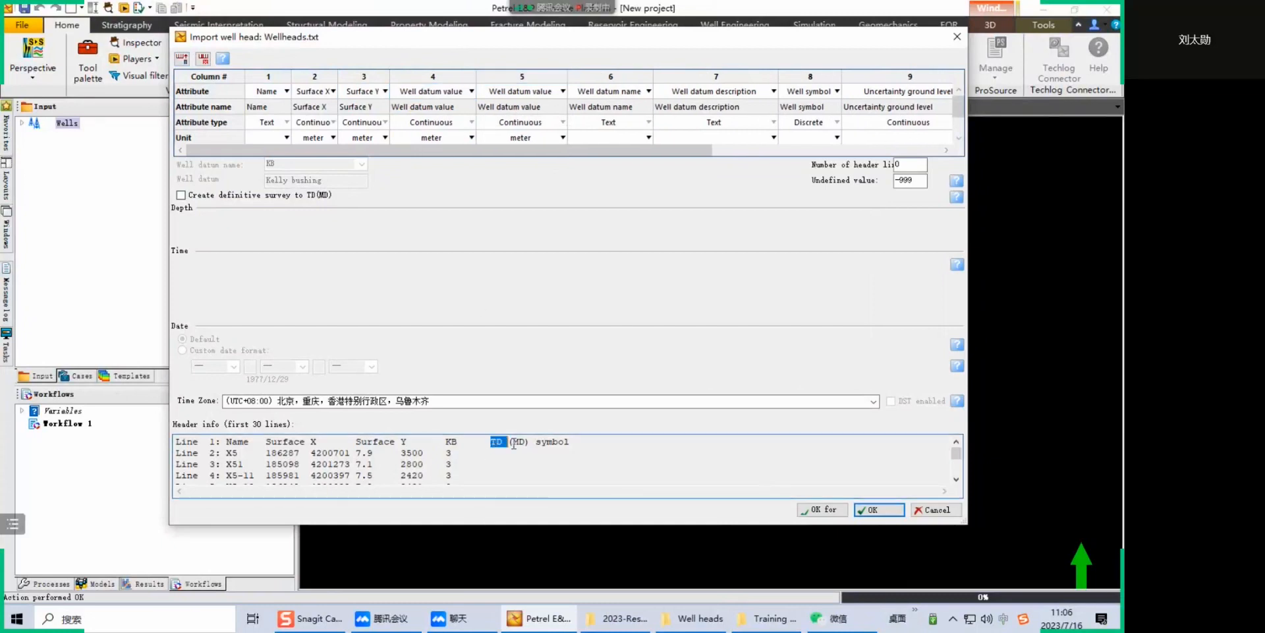
click(559, 92)
click(563, 92)
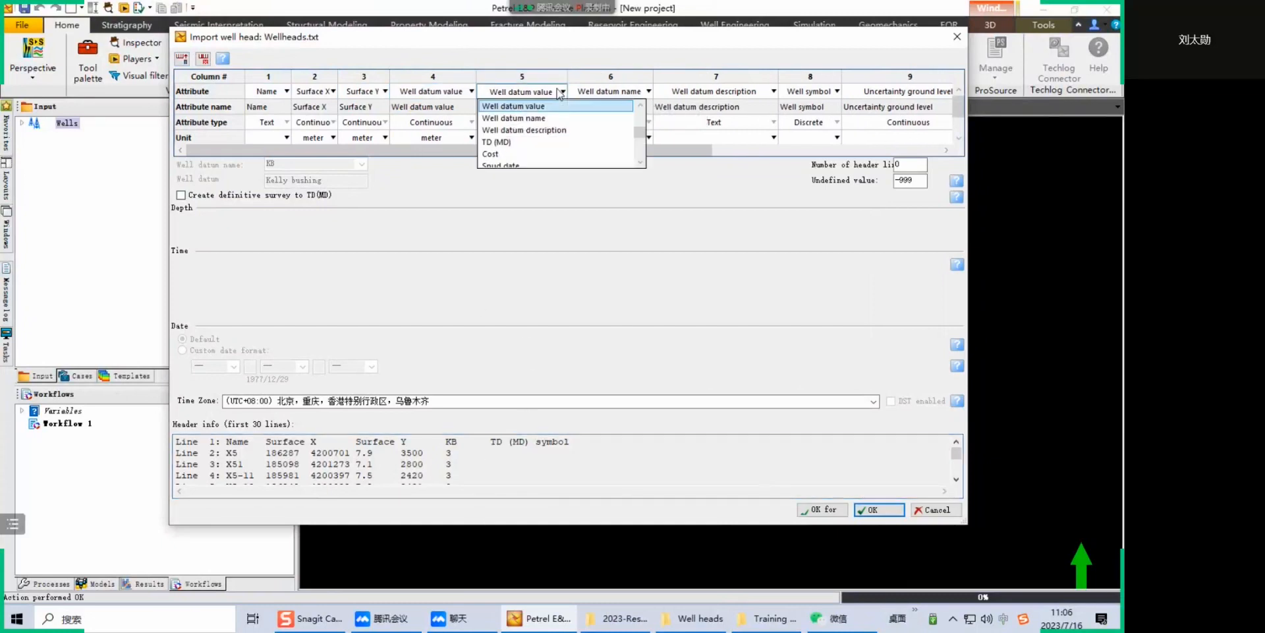
click(497, 143)
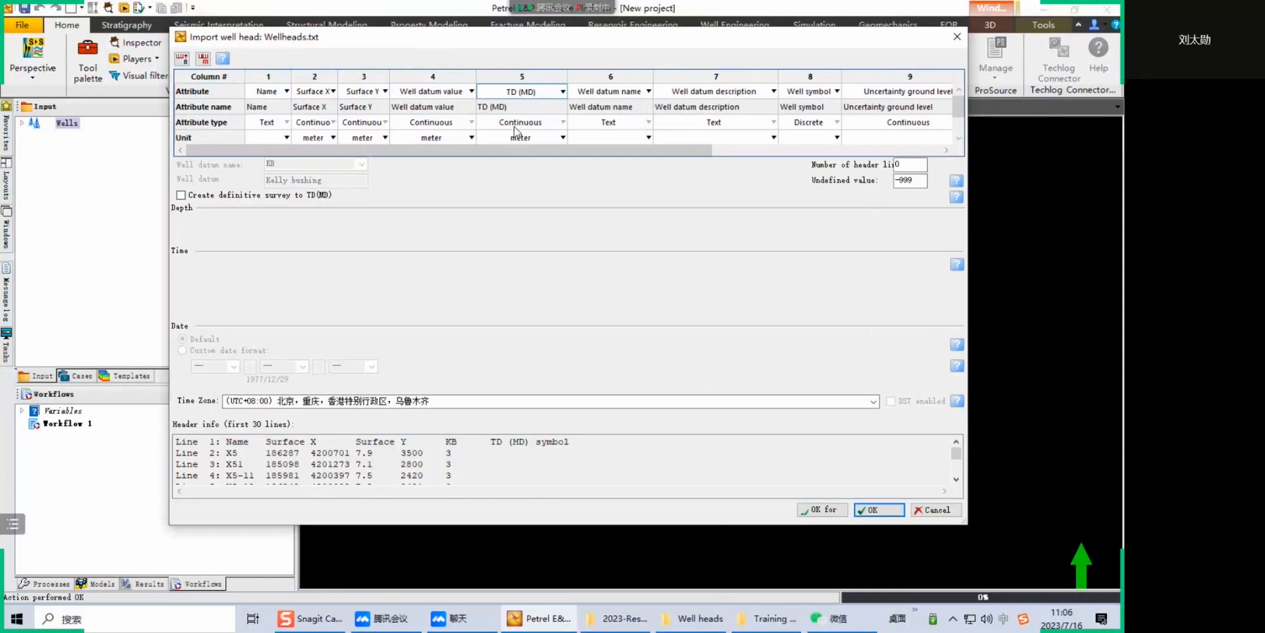
Assign the Well symbol attribute to column 6 to match the file's symbol column
click(560, 445)
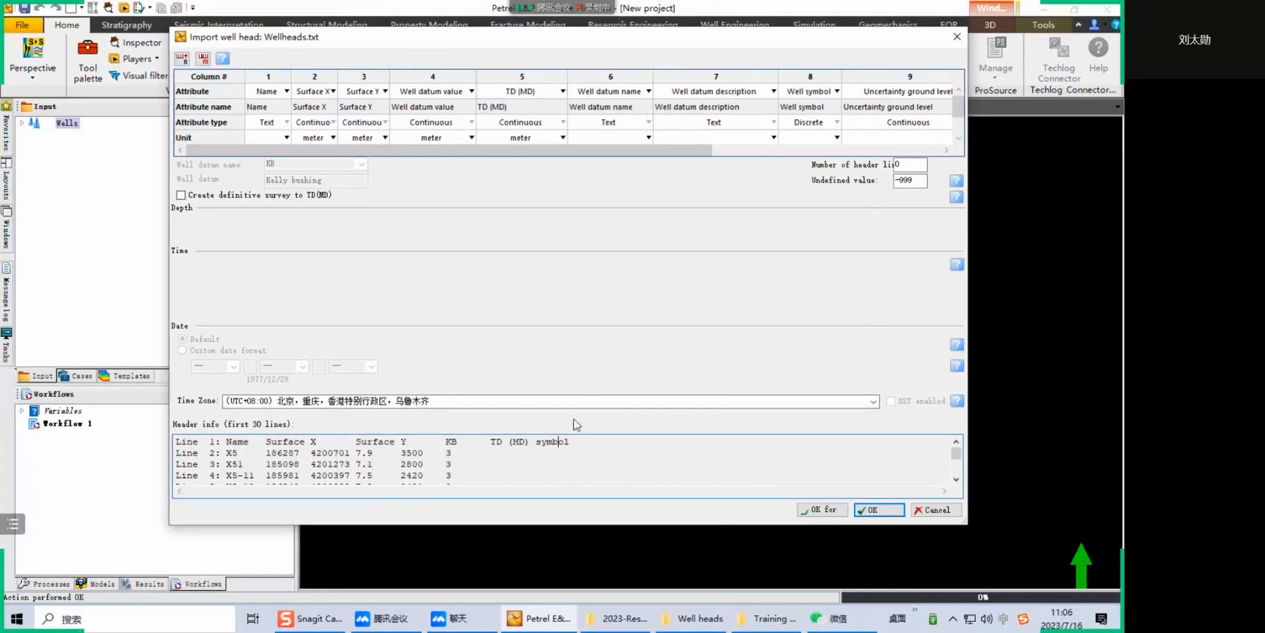
click(648, 92)
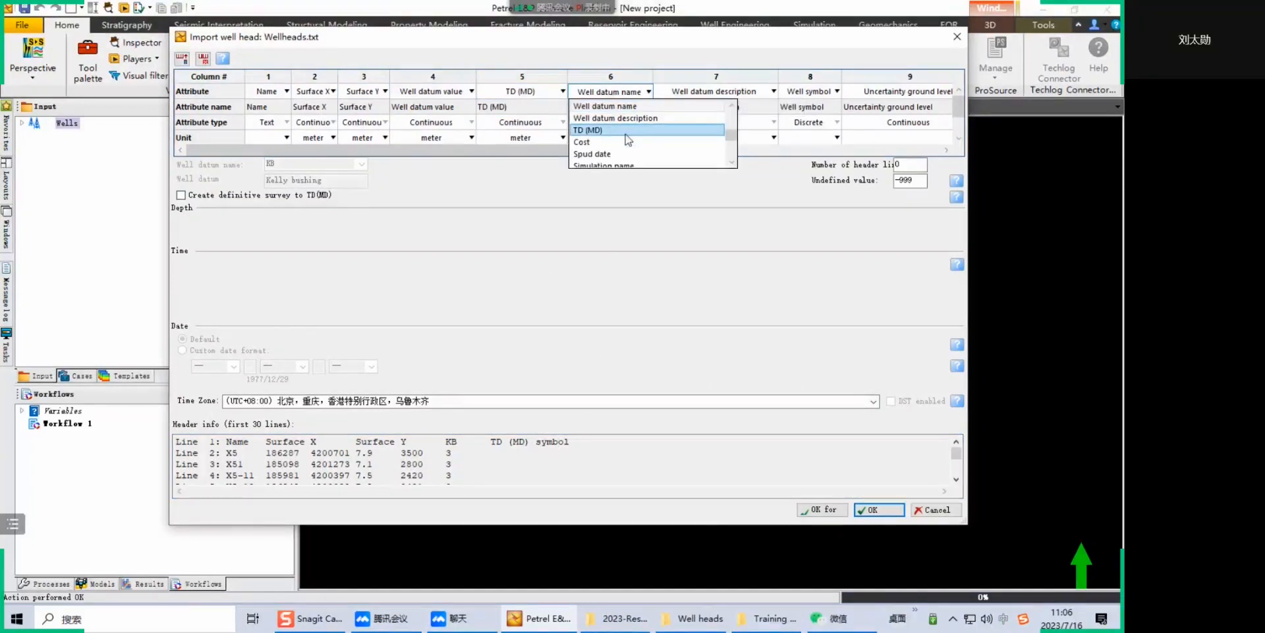
scroll(627, 139, down, 3)
scroll(622, 134, up, 6)
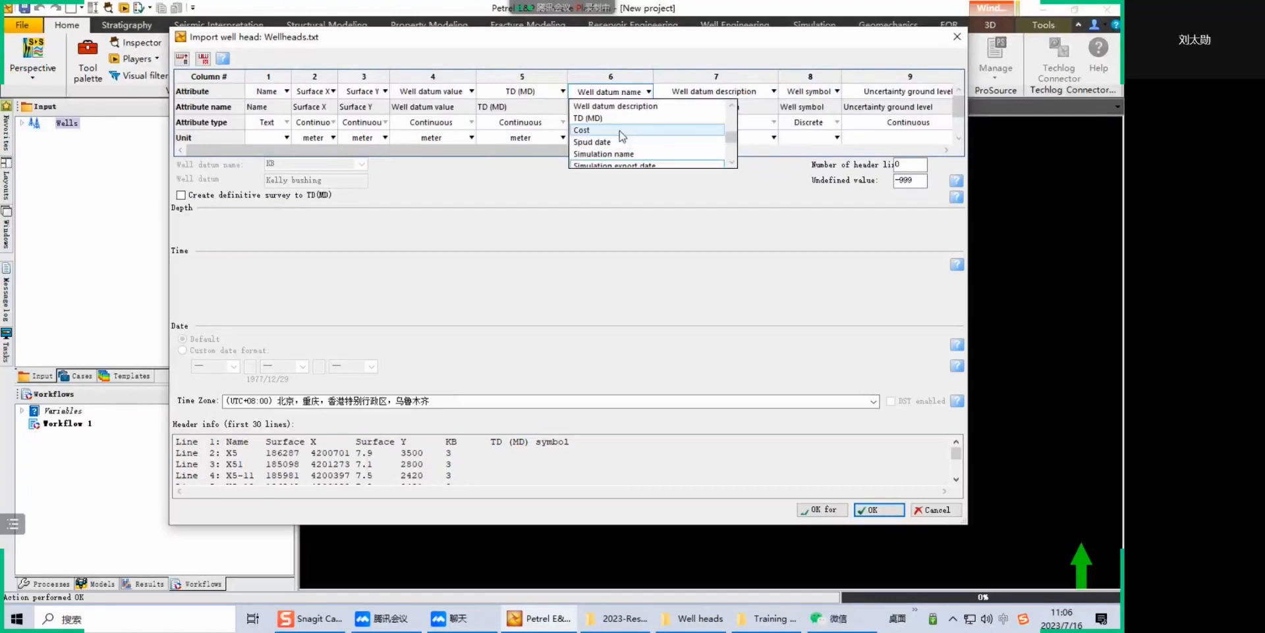
click(618, 130)
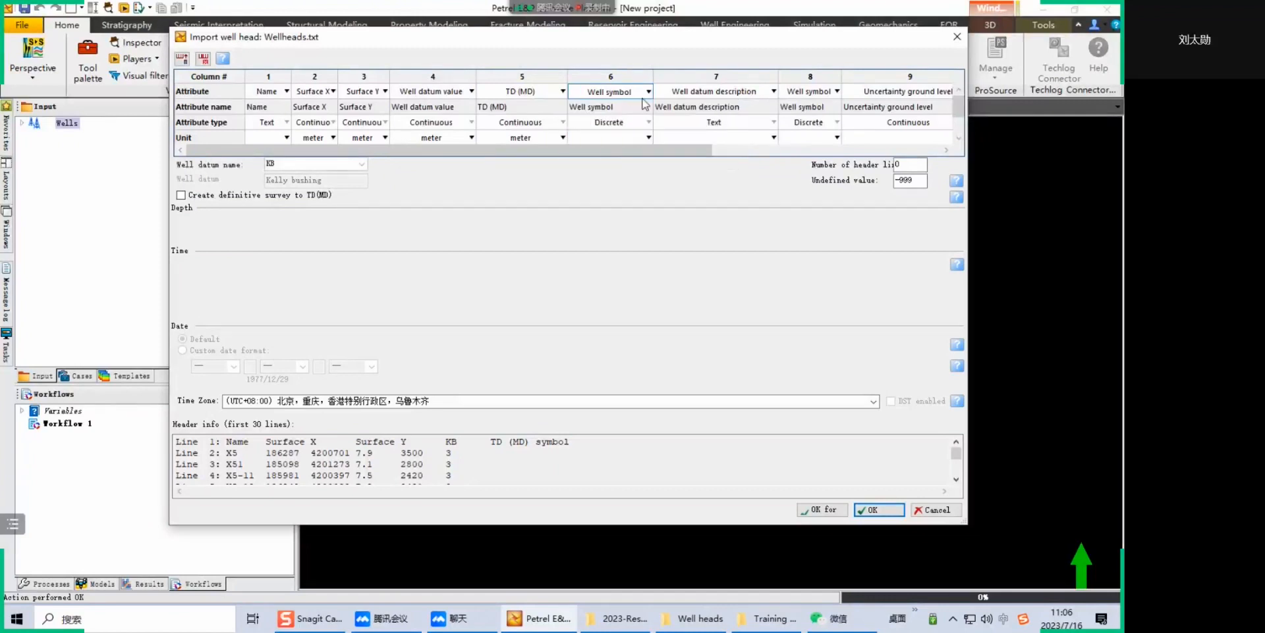
Delete the surplus attribute columns 7 to 11, from Well datum description to Uncertainty standard deviation factor
drag(710, 76, 900, 76)
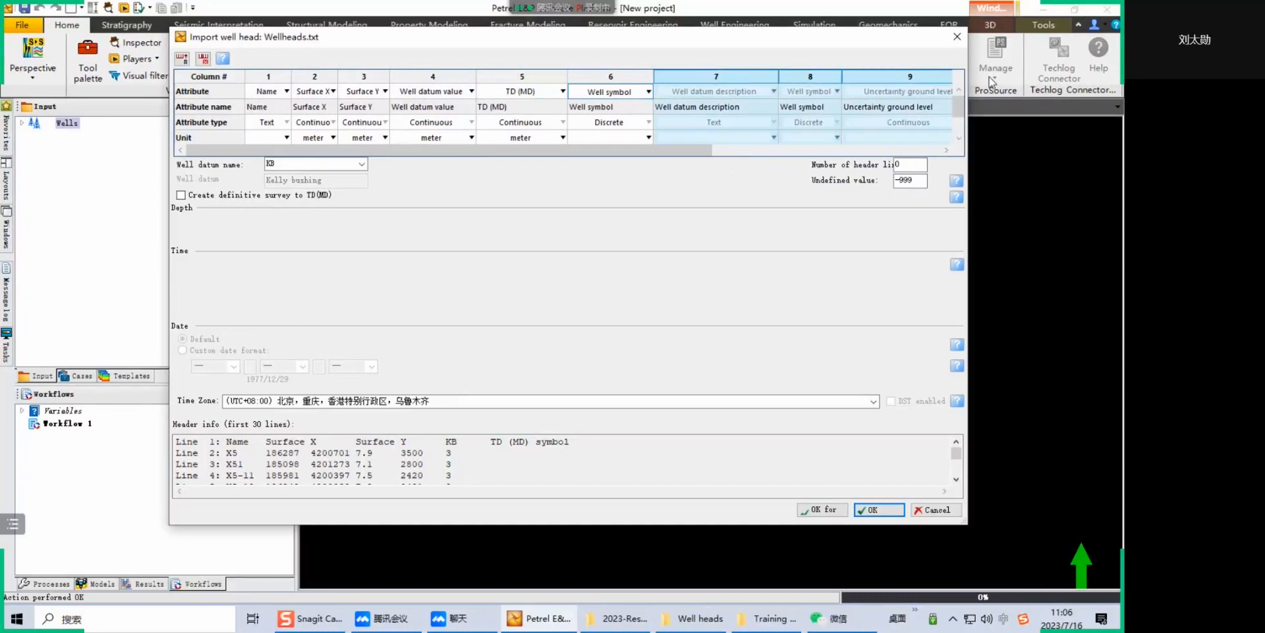
drag(623, 151, 854, 152)
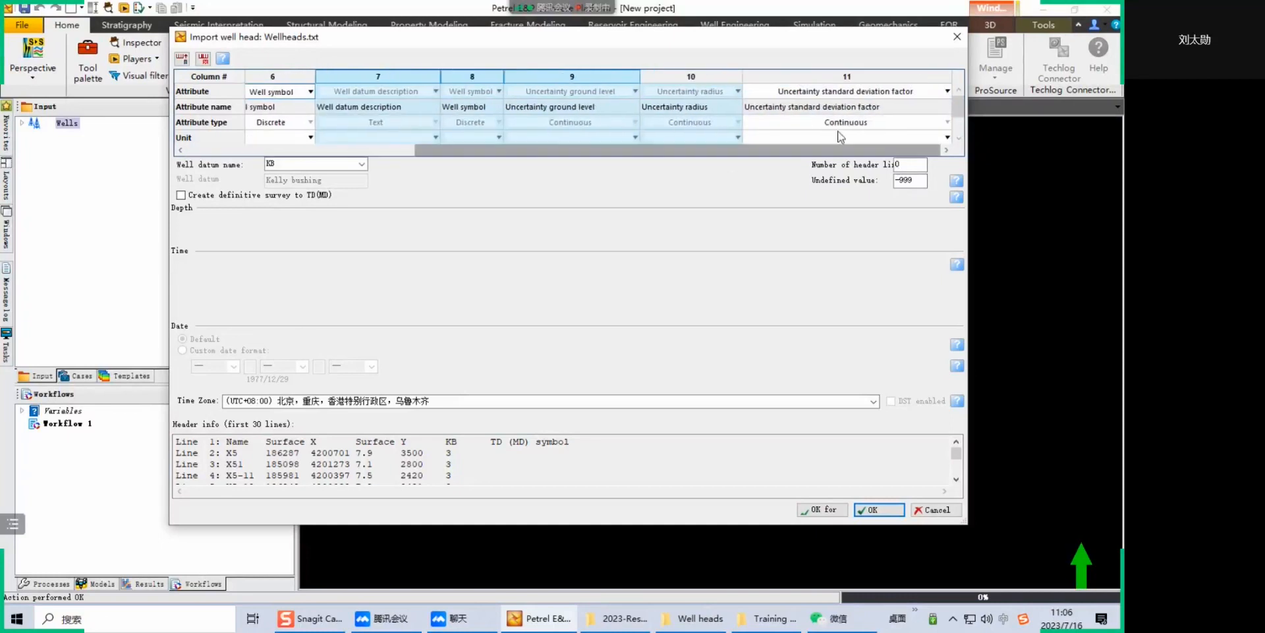
click(386, 78)
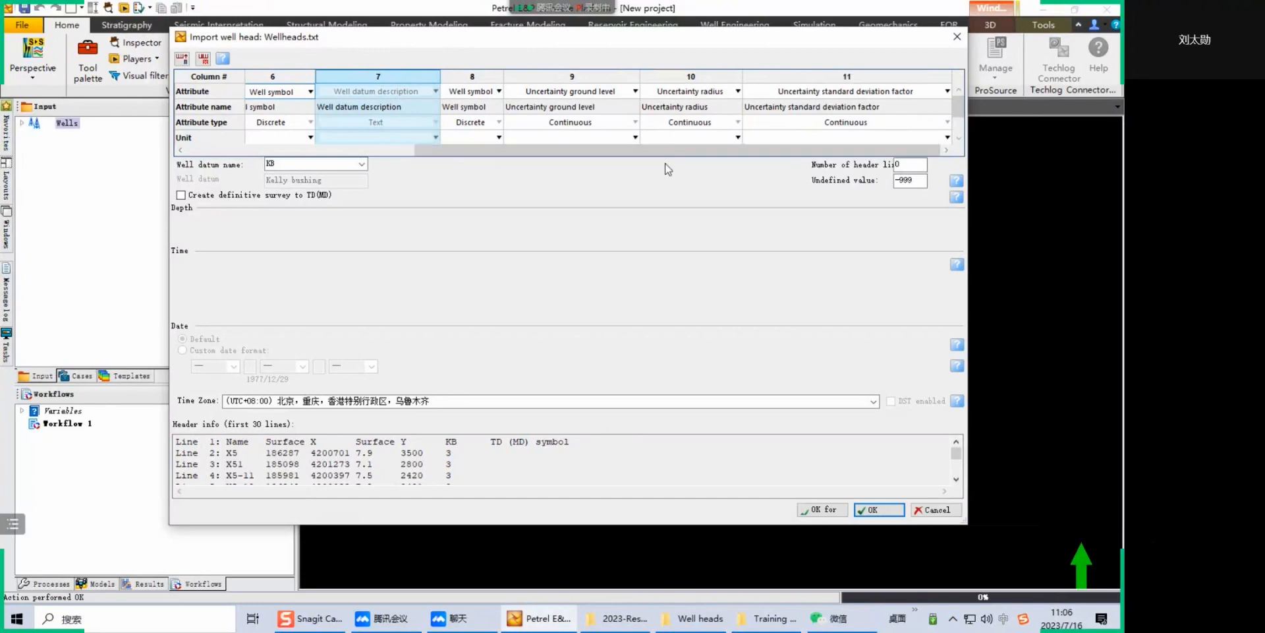
shift+click(849, 76)
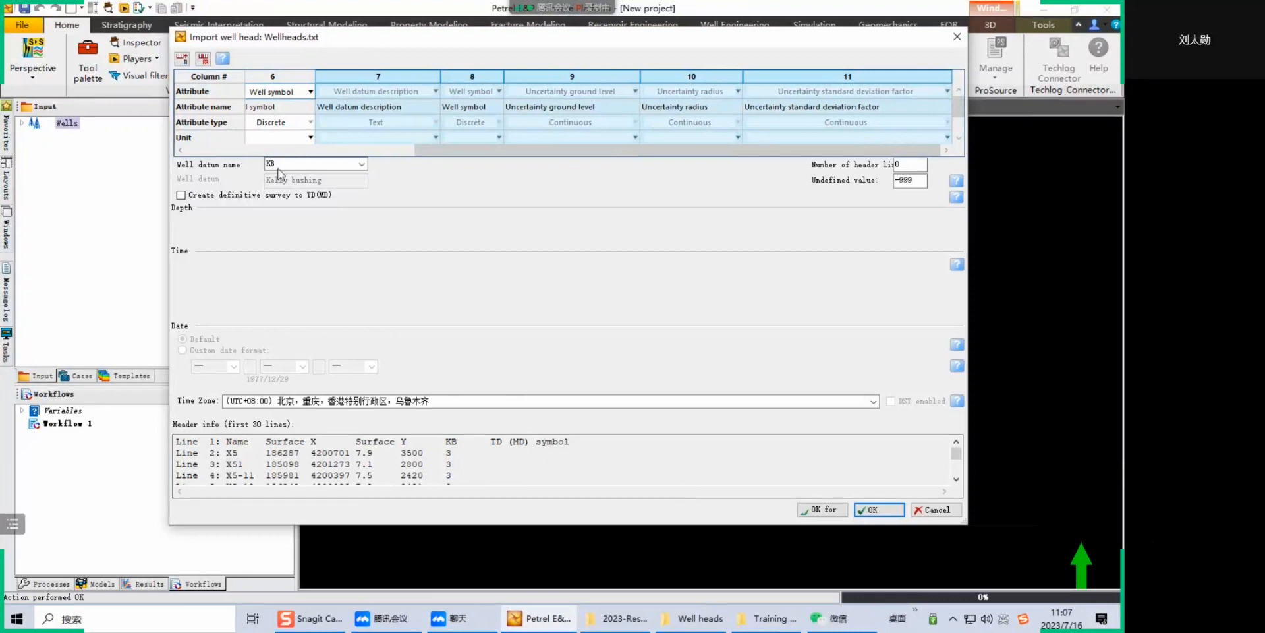
click(204, 59)
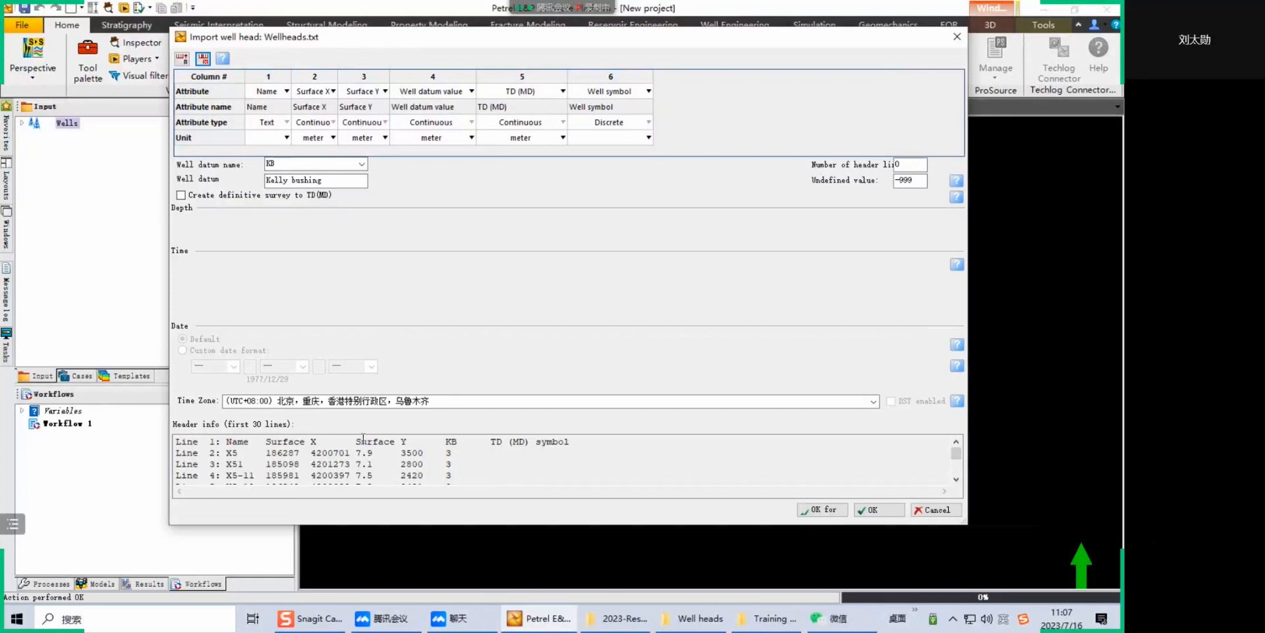
Import the well heads with 1 header line and a definitive survey to TD (MD), accepting the input data settings
drag(176, 442, 552, 443)
click(896, 164)
click(190, 198)
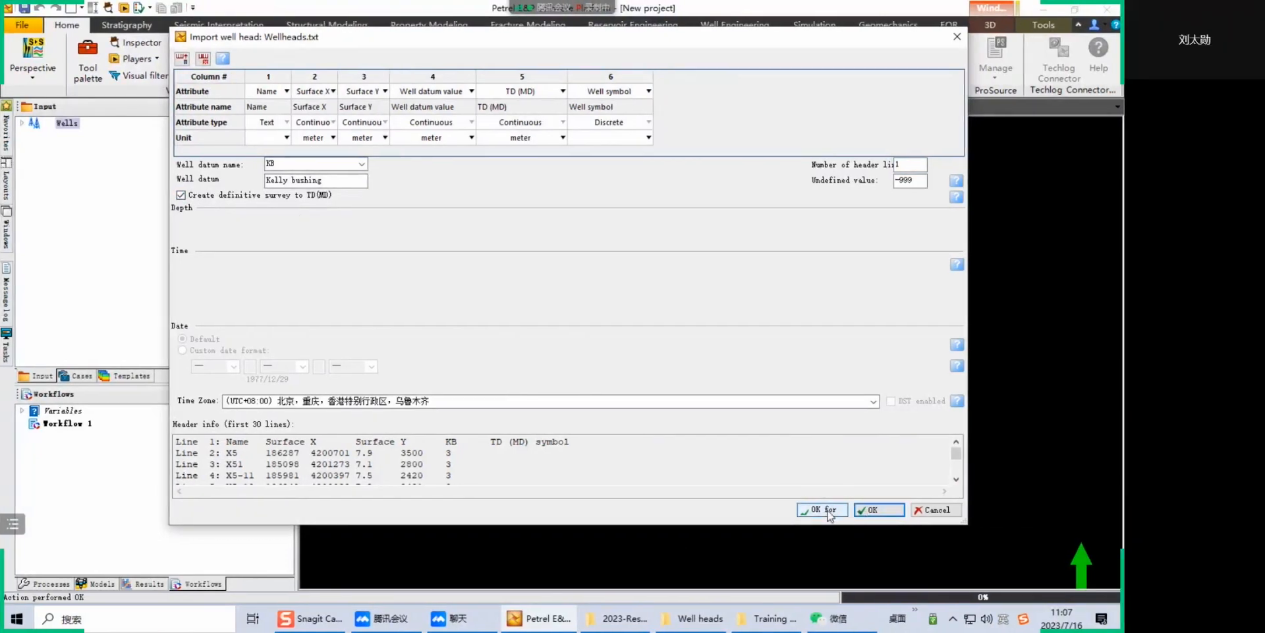
click(828, 511)
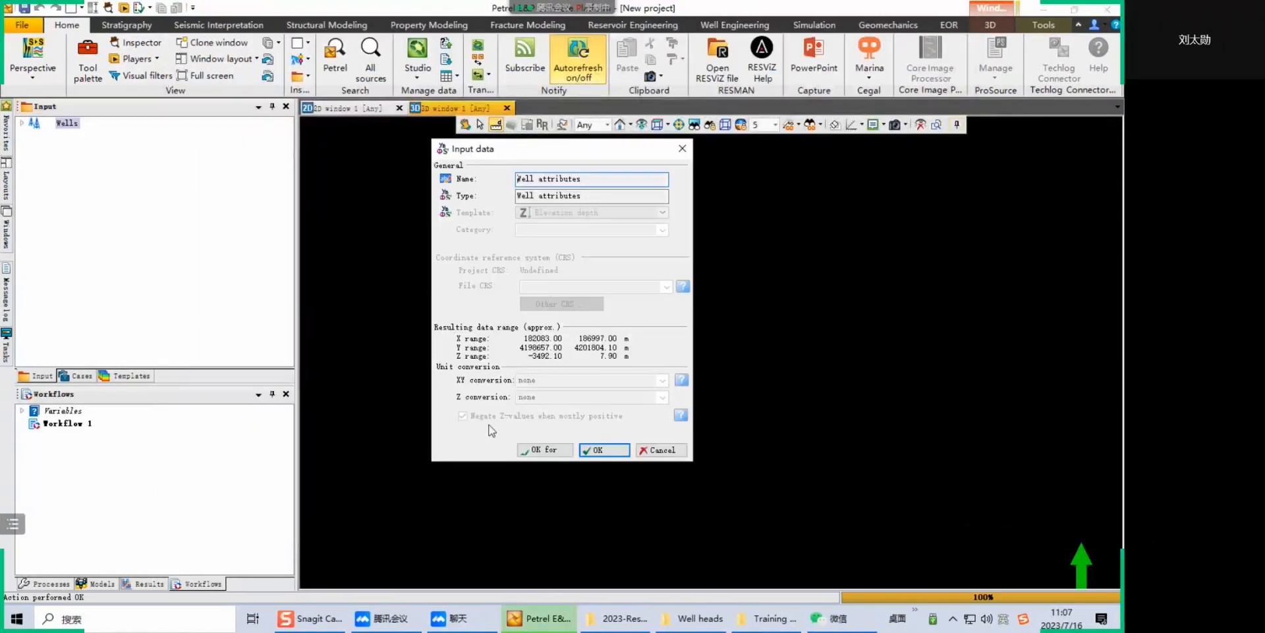
click(595, 449)
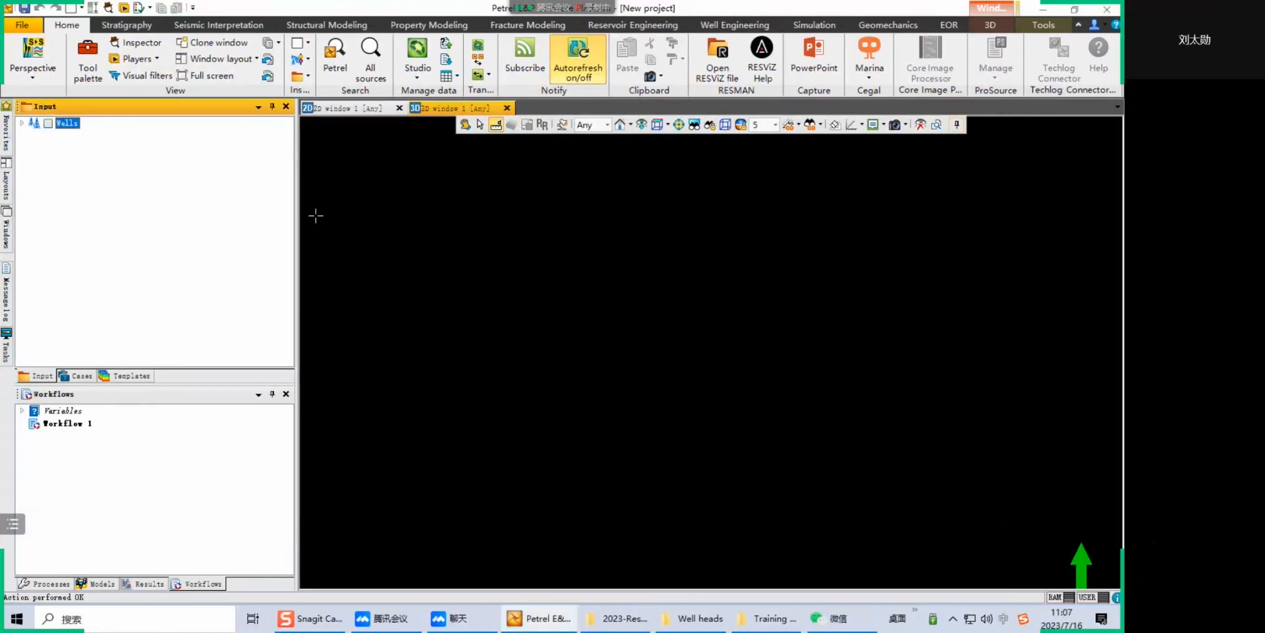
Expand the Wells folder and display all imported wells in the 3D window
click(22, 122)
drag(286, 157, 285, 126)
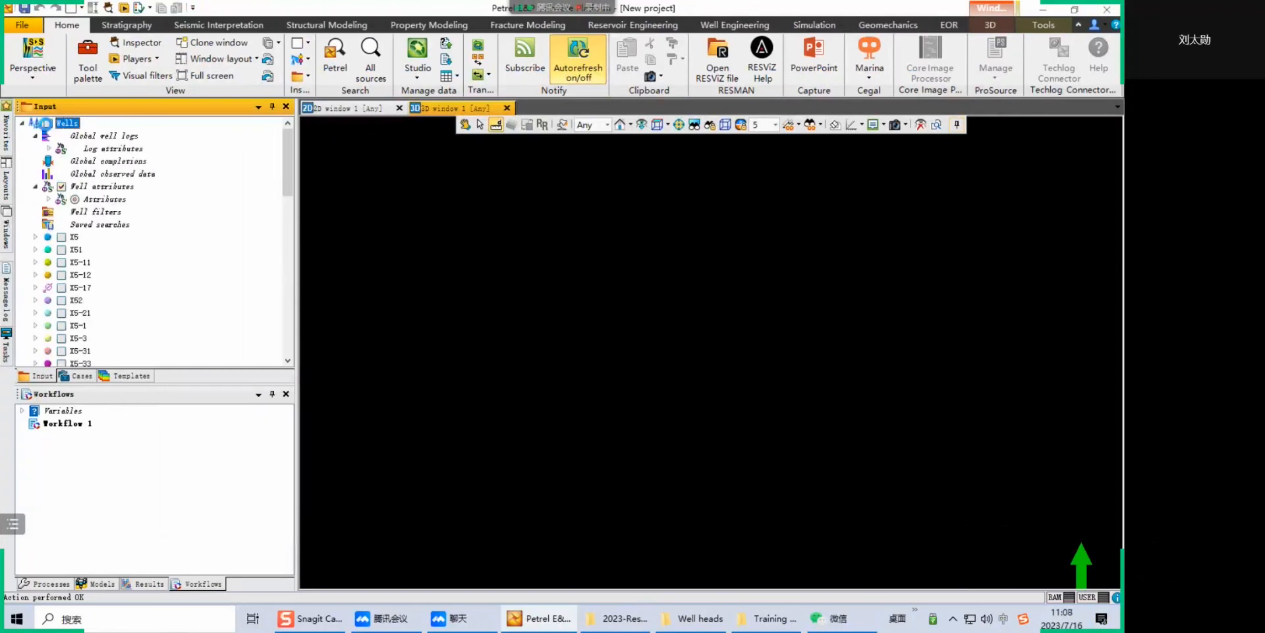
click(48, 123)
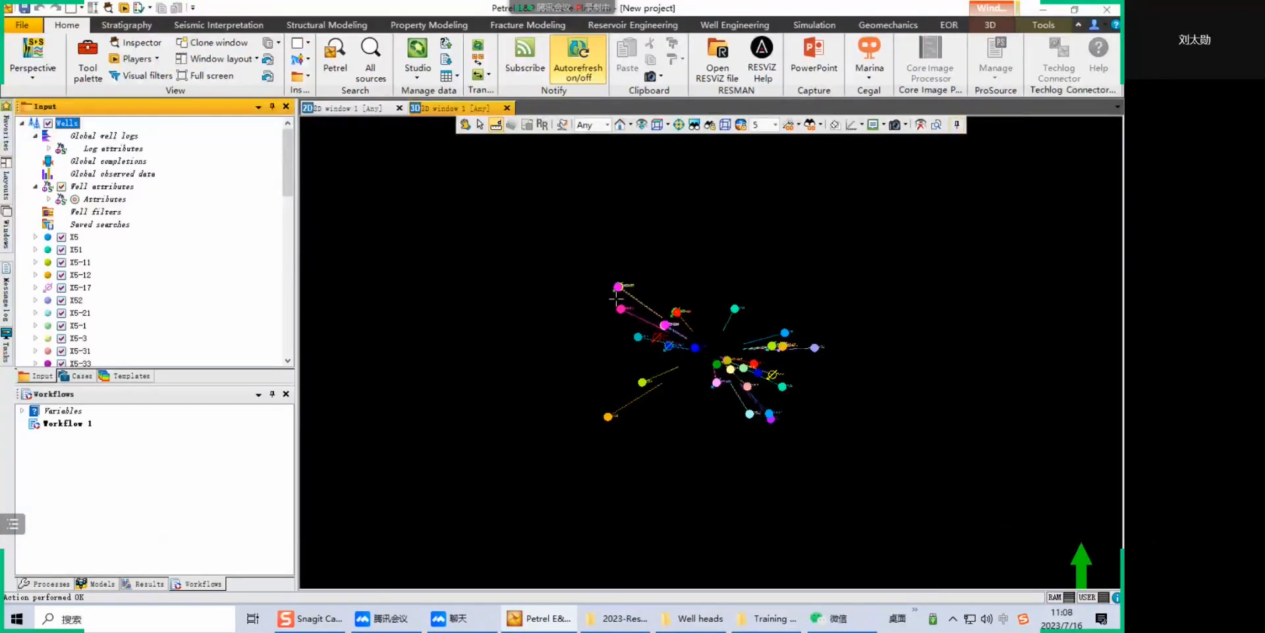
Examine the well trajectories, well head symbols and well names in the 3D window from several angles and distances
click(466, 125)
drag(731, 395, 764, 331)
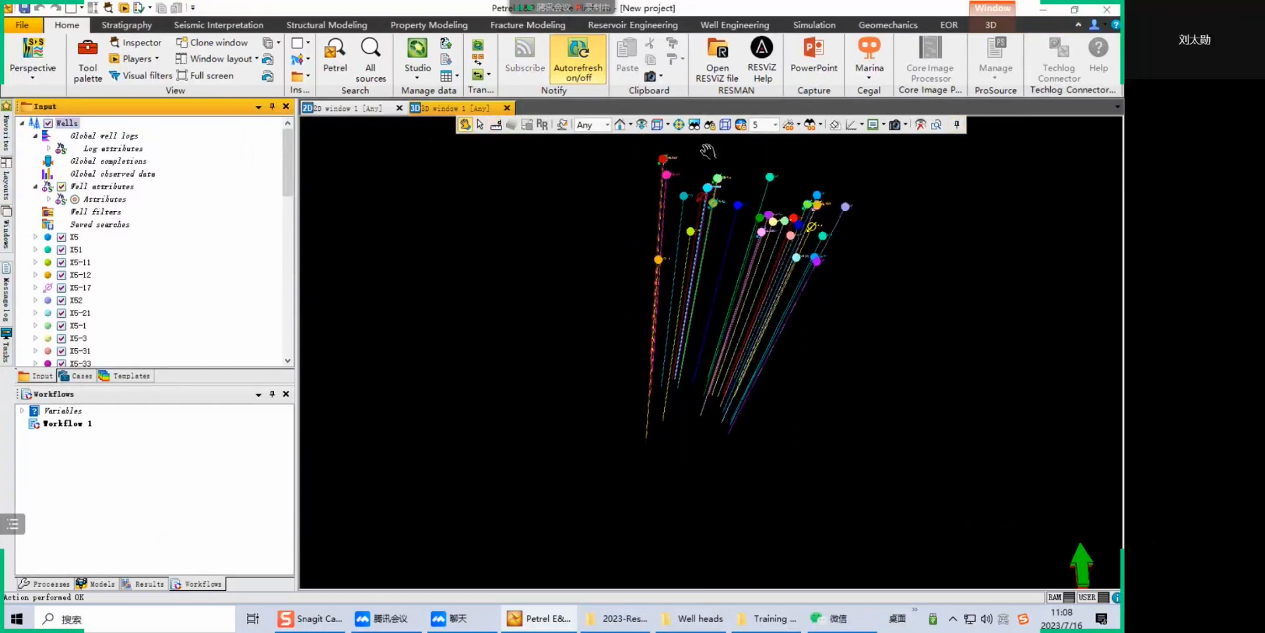
click(835, 125)
drag(755, 302, 722, 306)
click(835, 124)
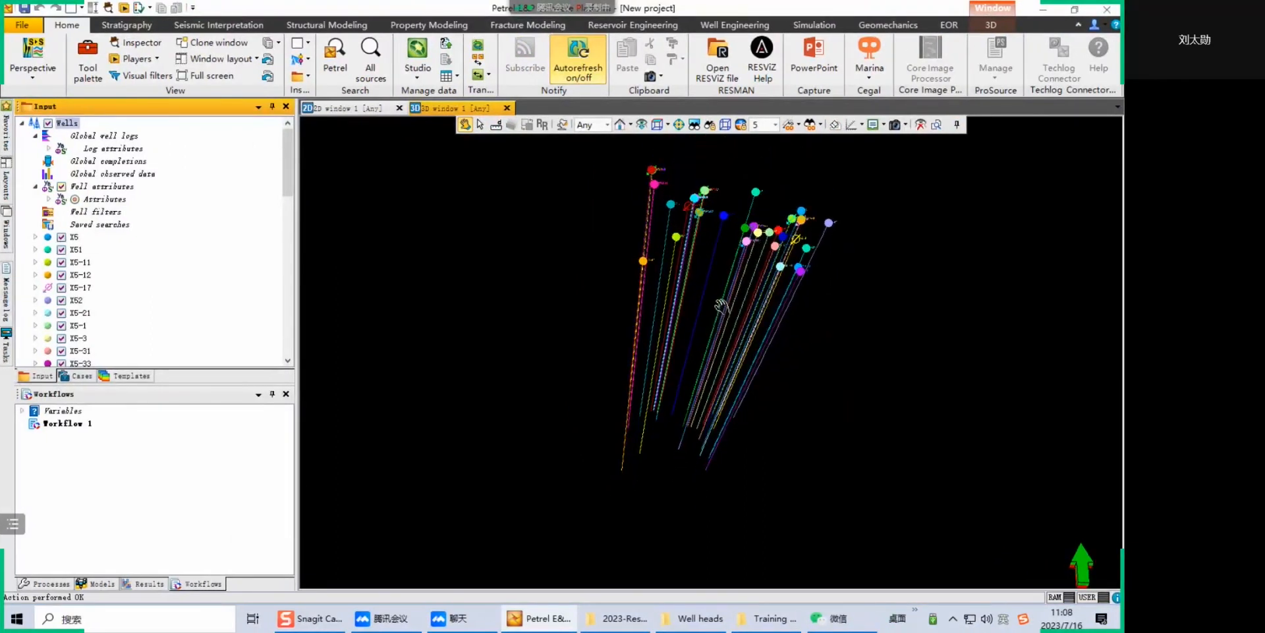
drag(649, 261, 787, 256)
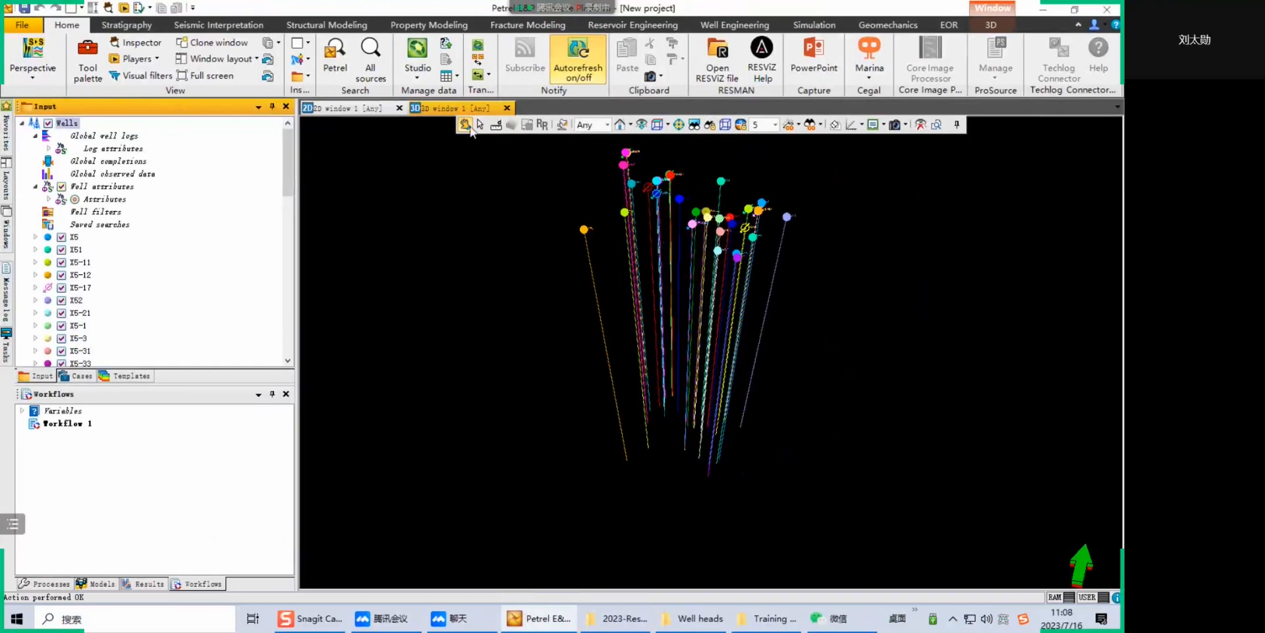
drag(723, 290, 770, 261)
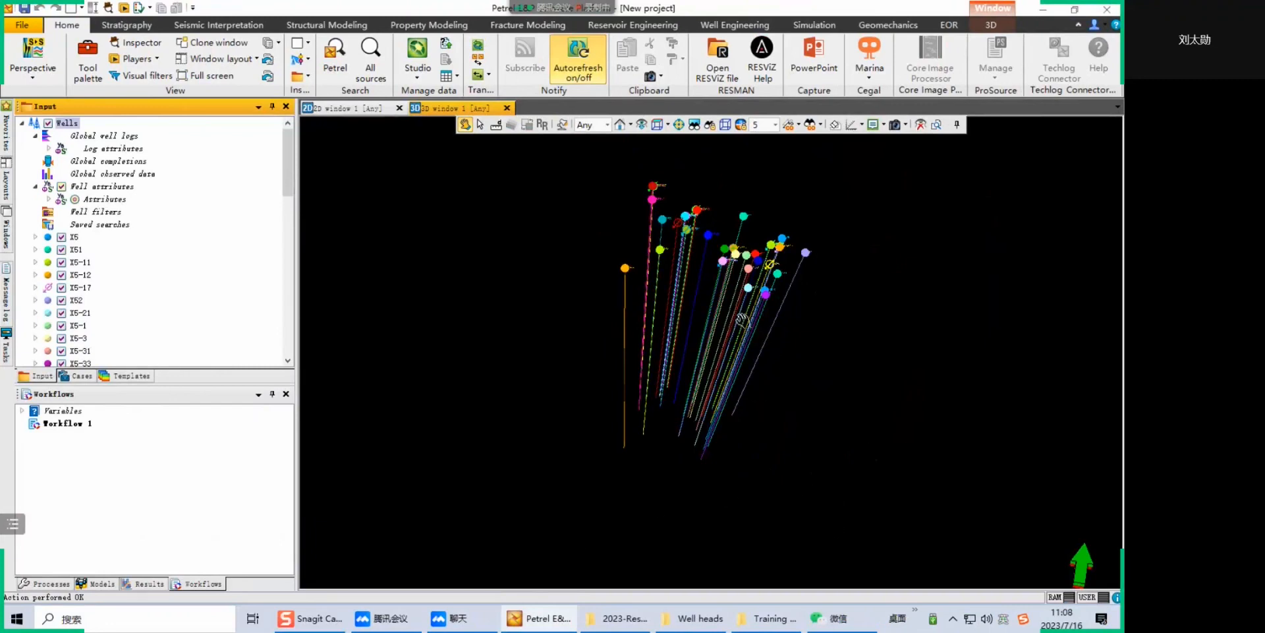
drag(731, 314, 724, 329)
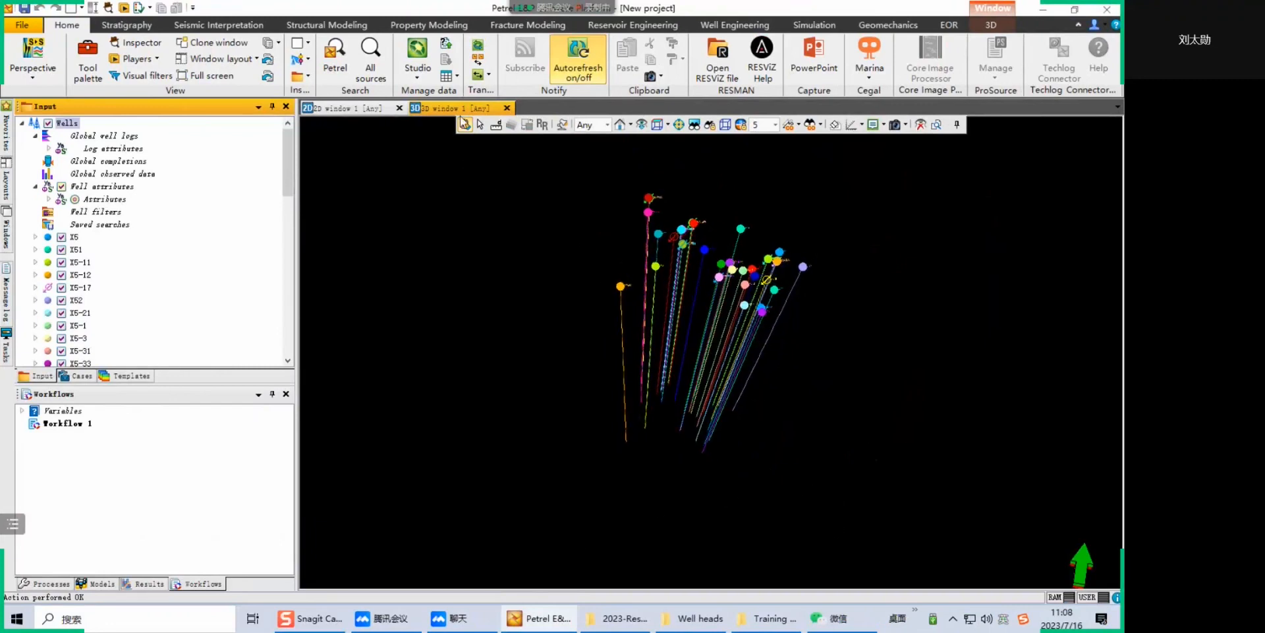
drag(752, 310, 819, 311)
drag(818, 357, 700, 276)
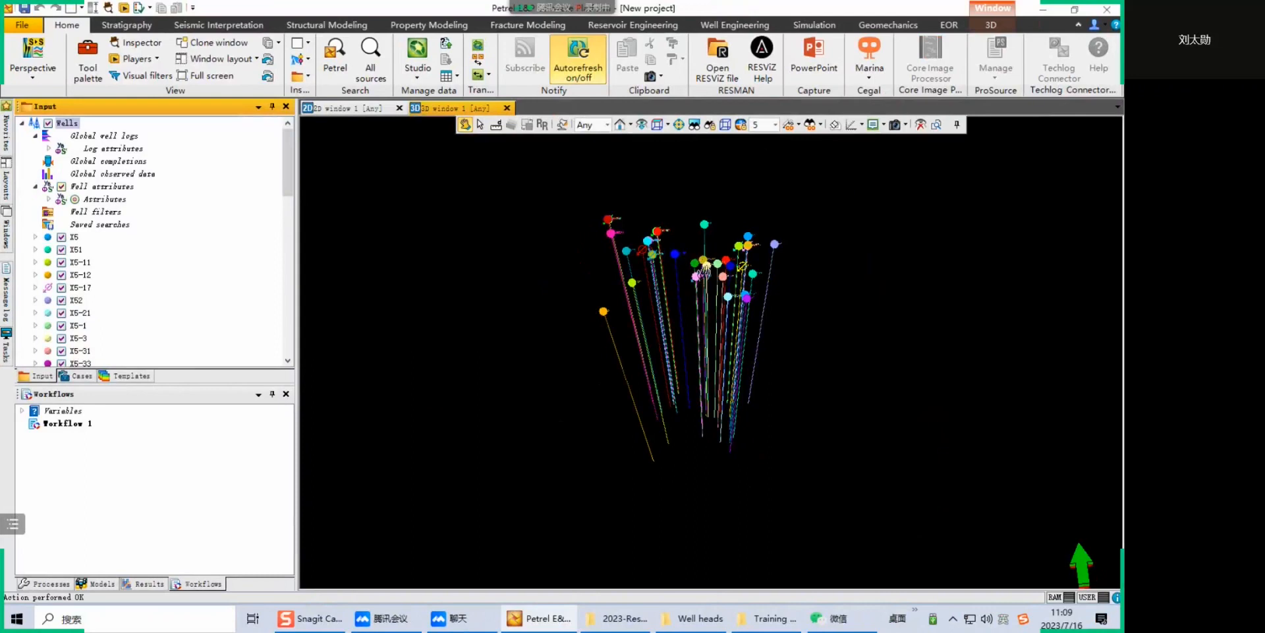
drag(700, 271, 704, 396)
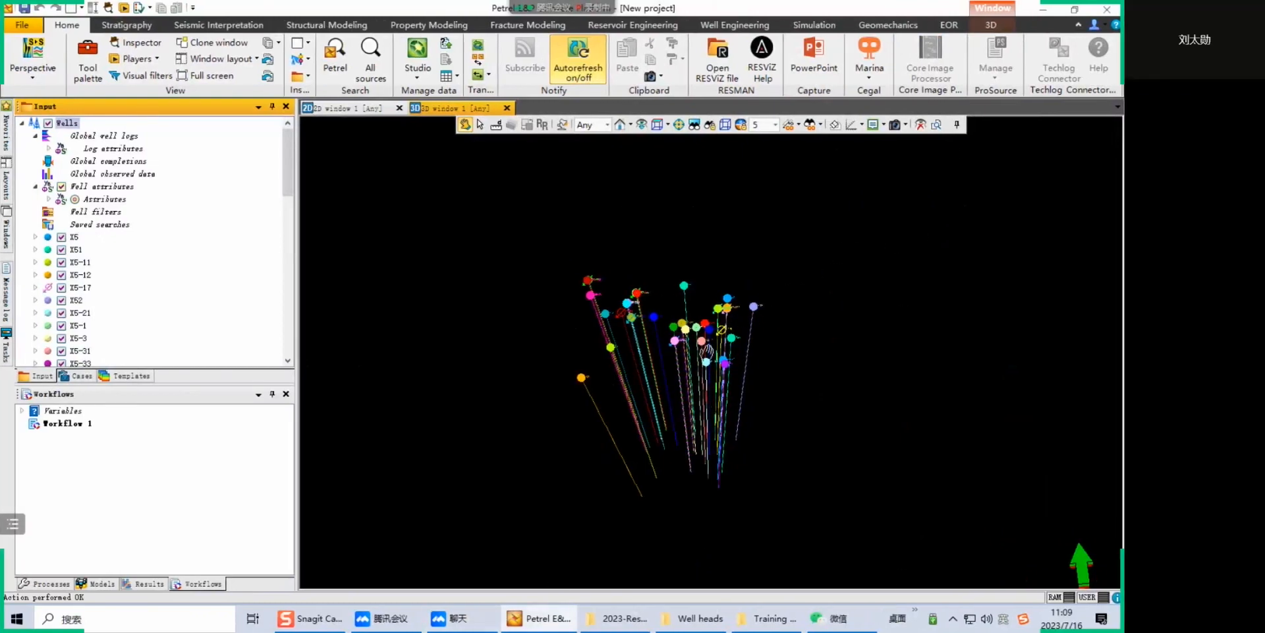
scroll(720, 333, up, 5)
scroll(720, 372, up, 2)
scroll(725, 366, down, 6)
scroll(738, 352, up, 3)
scroll(742, 349, down, 1)
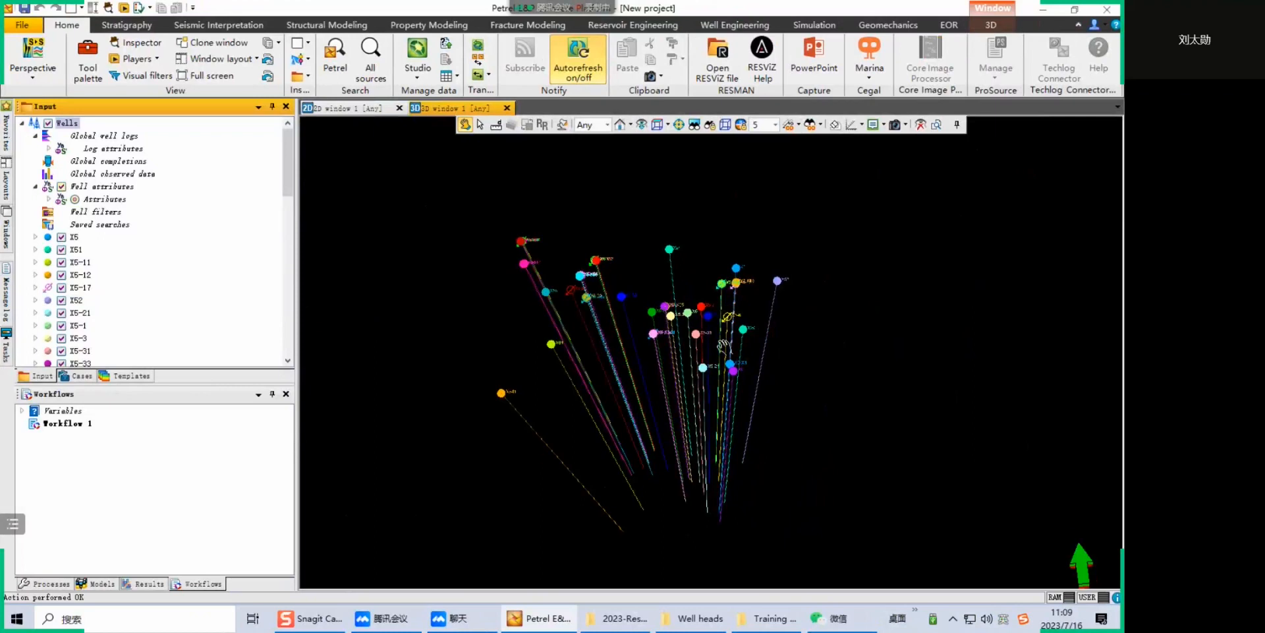
scroll(723, 342, up, 3)
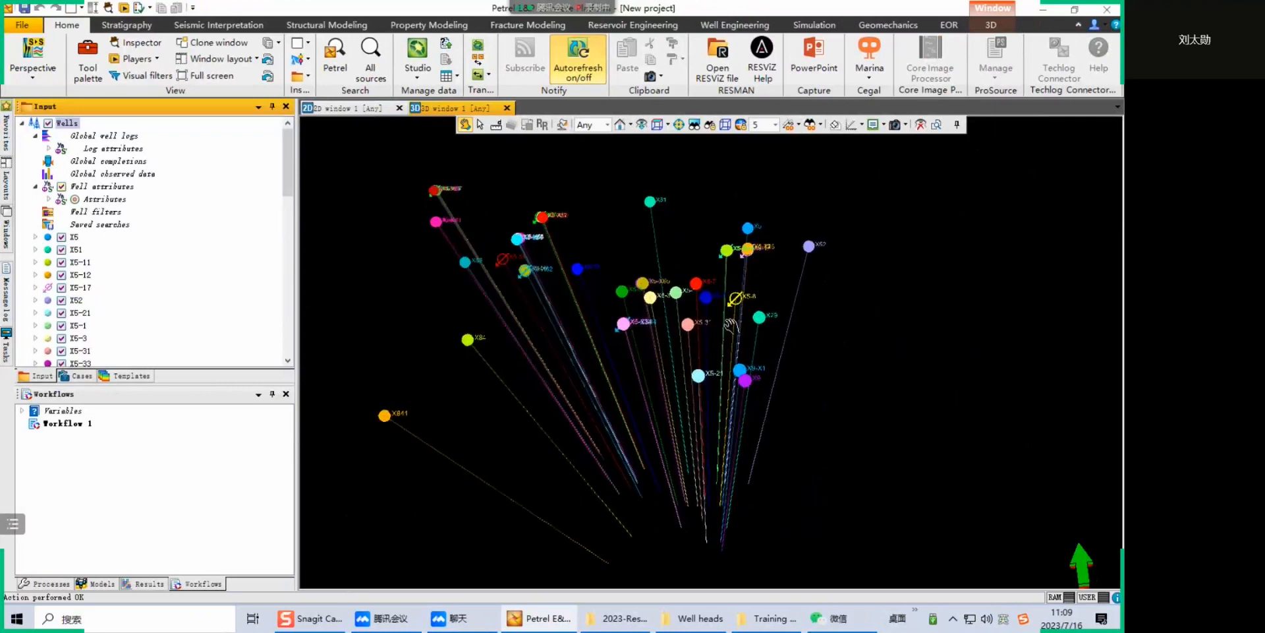
scroll(725, 339, down, 3)
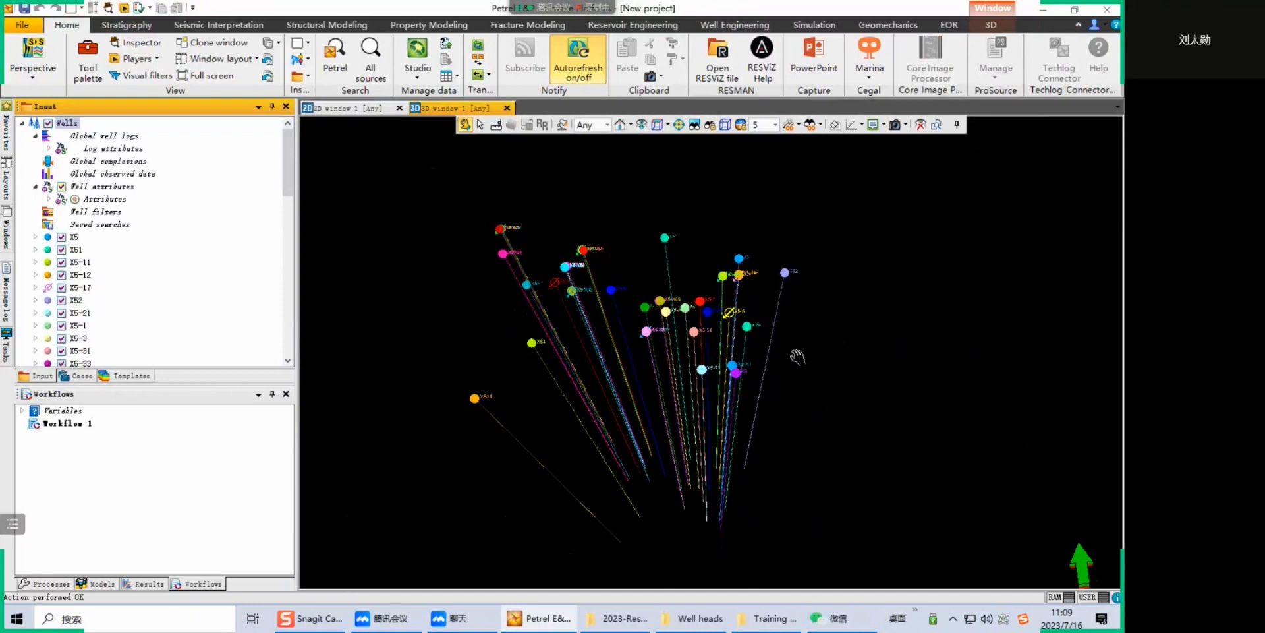
drag(784, 350, 810, 333)
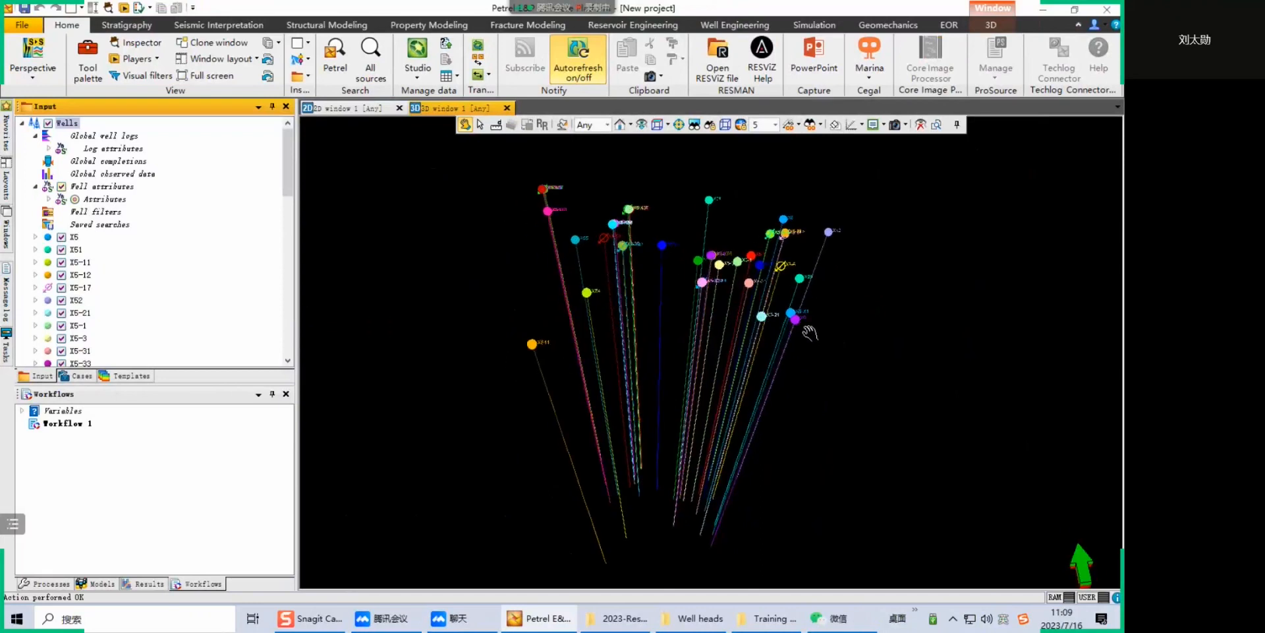
Save the project under the name Training directly on drive J:
click(24, 9)
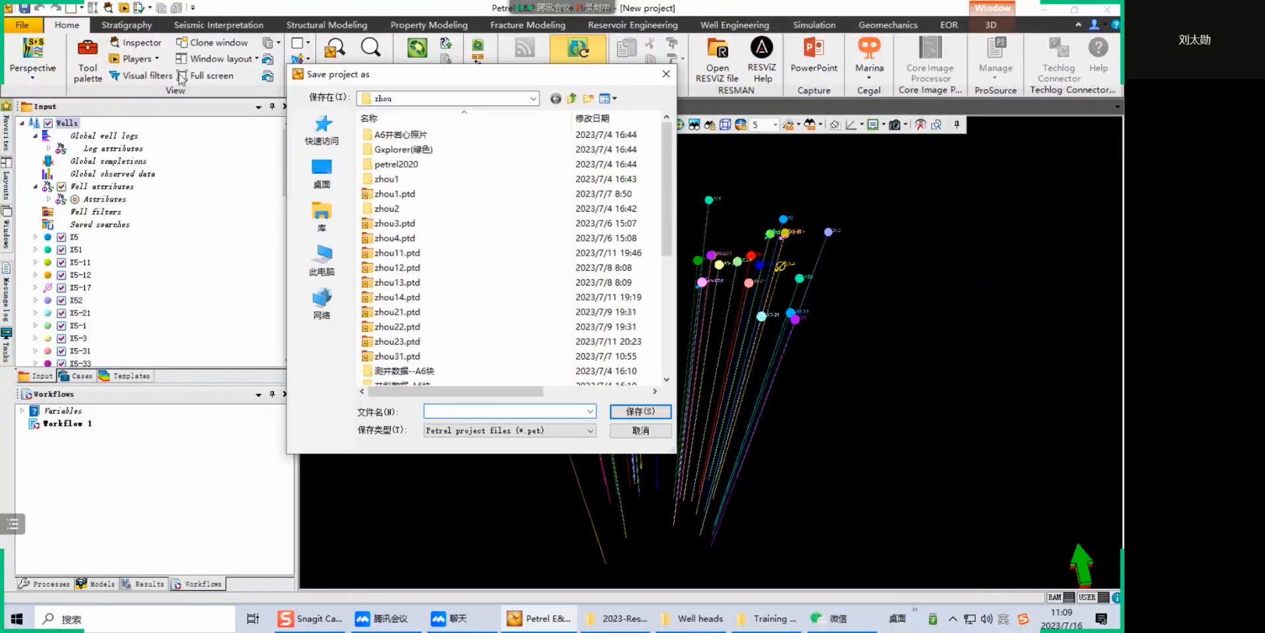
click(324, 259)
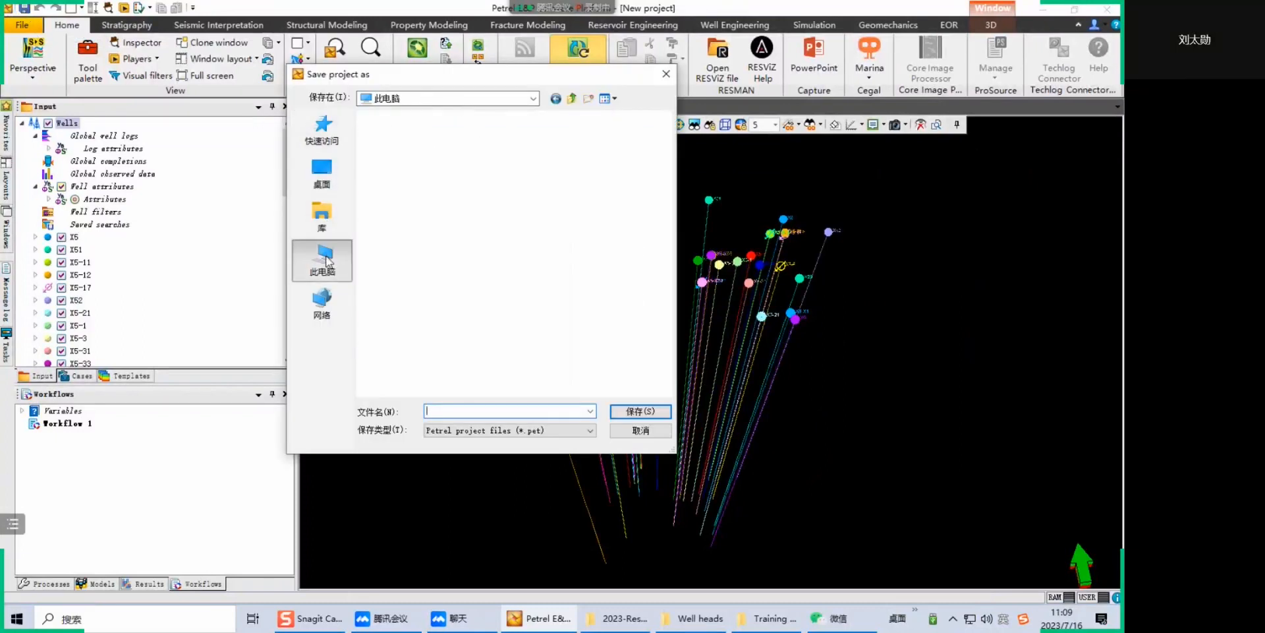
scroll(466, 274, down, 3)
double_click(462, 366)
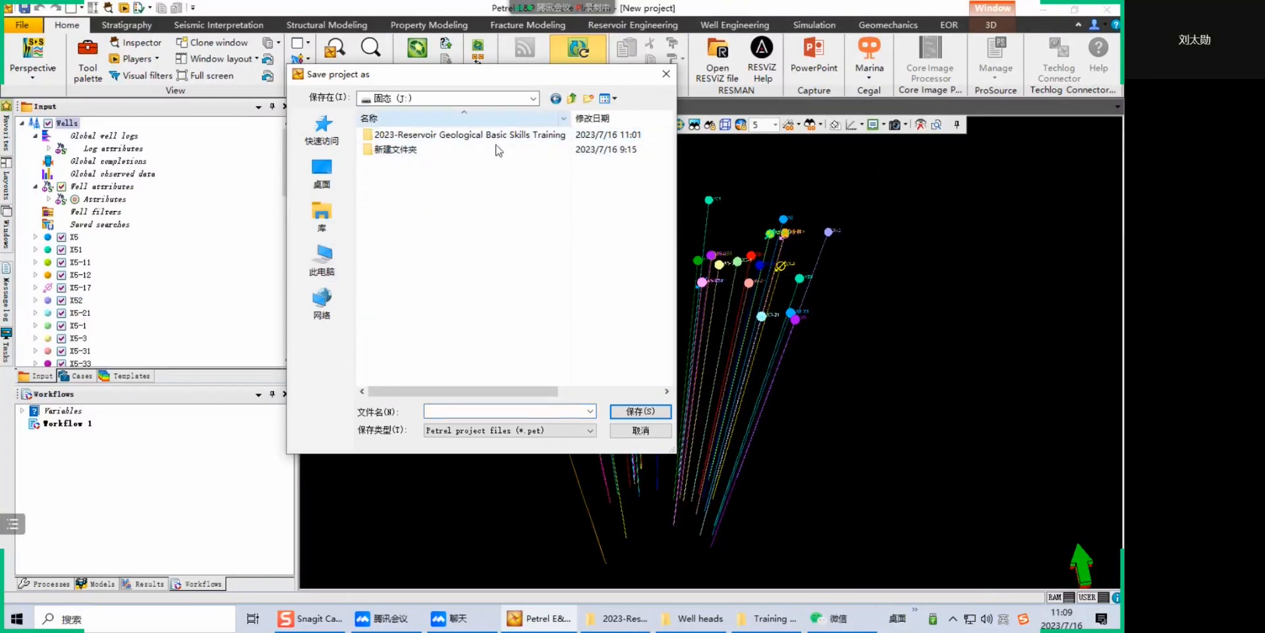
click(480, 412)
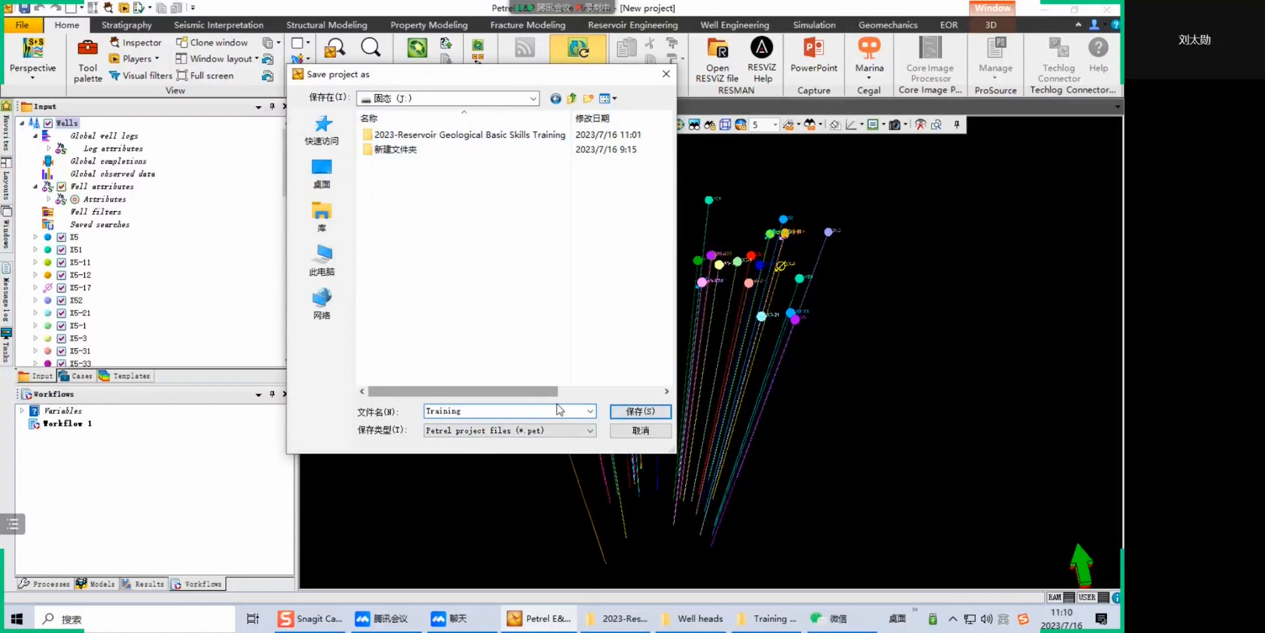
click(641, 411)
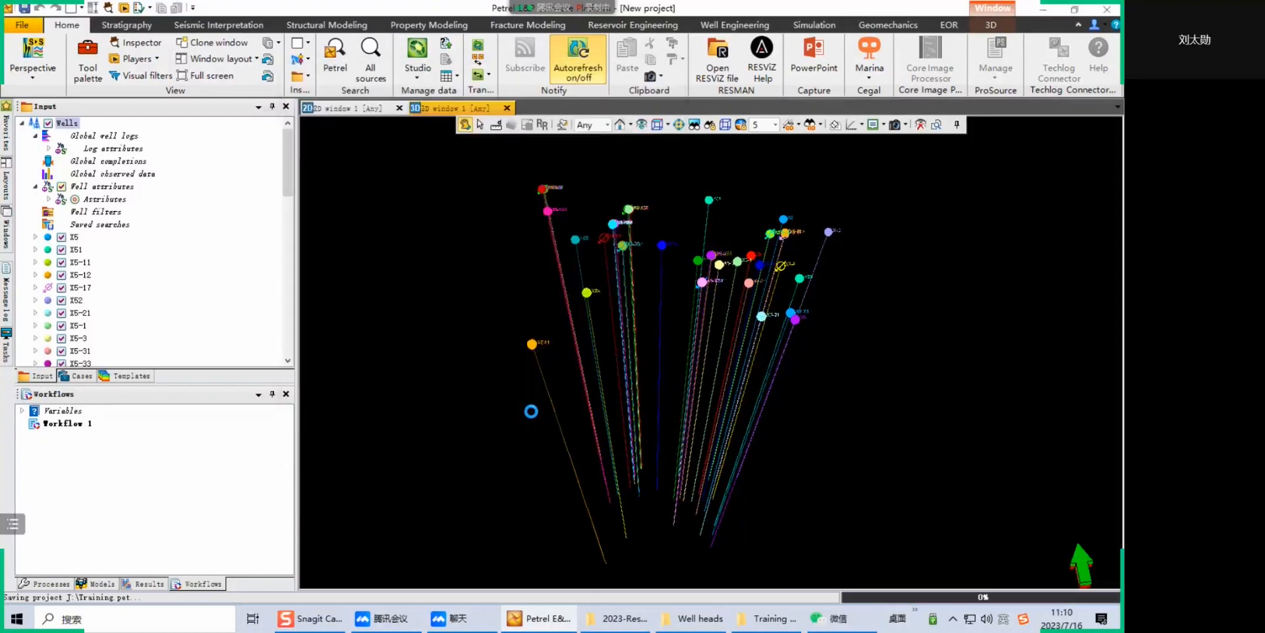
Switch to the file explorer and examine the saved Training.pet file and Training.ptd folder on drive J:
mouse_move(704, 625)
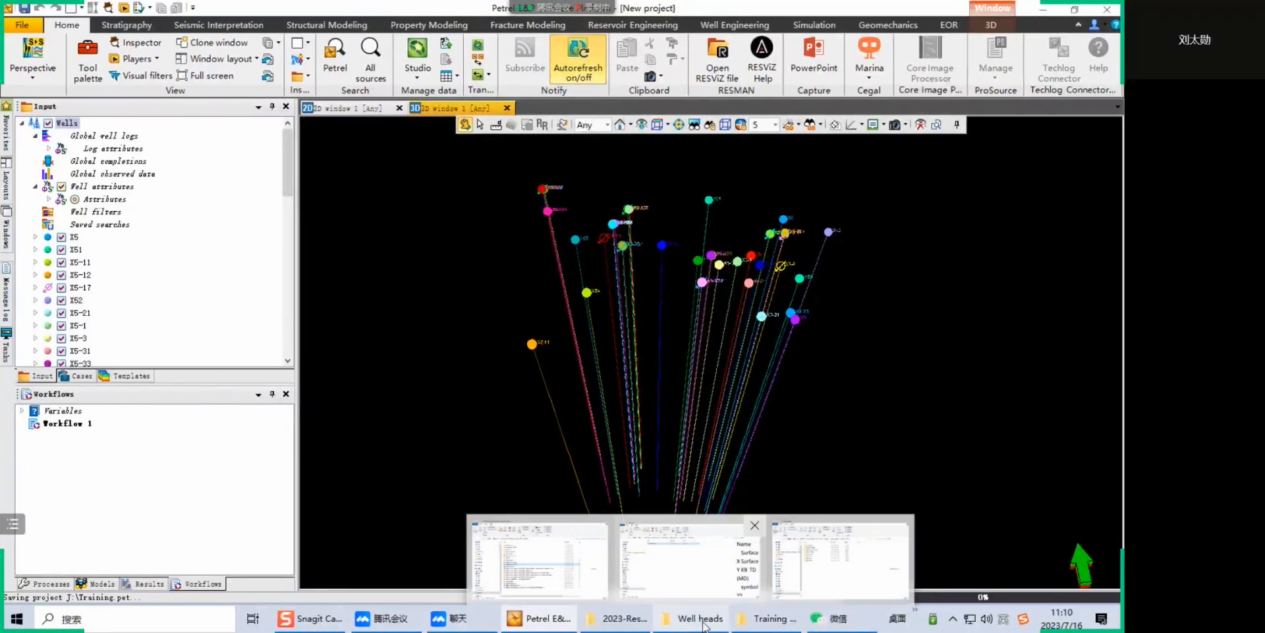
click(623, 626)
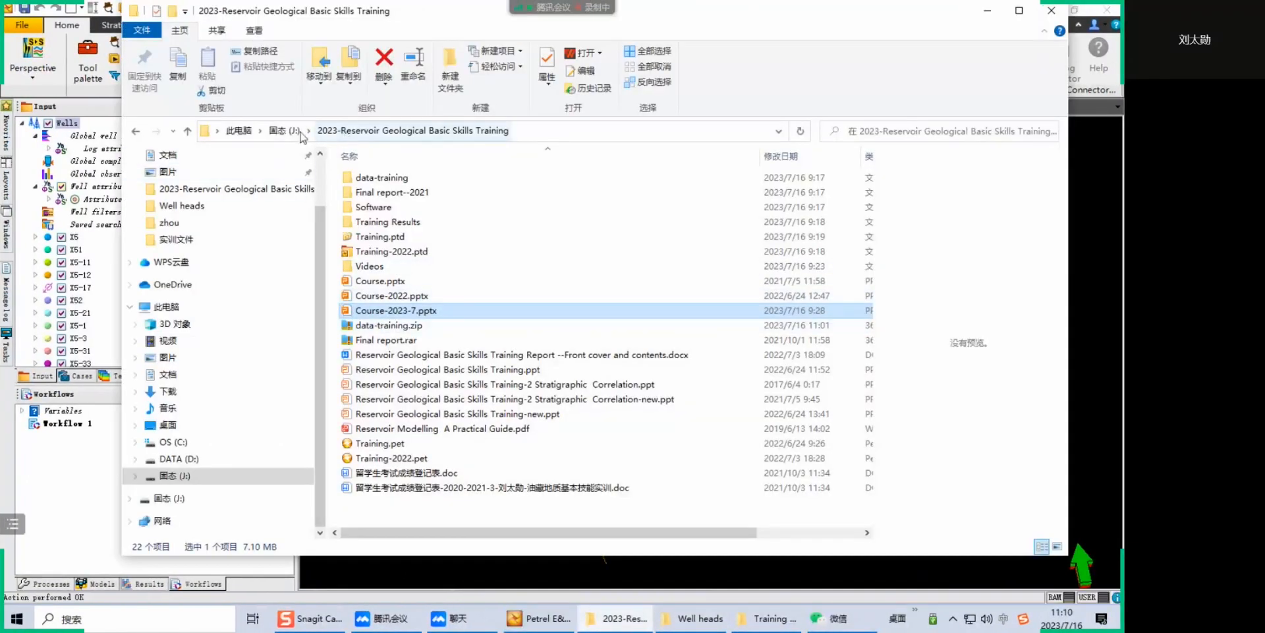
click(285, 130)
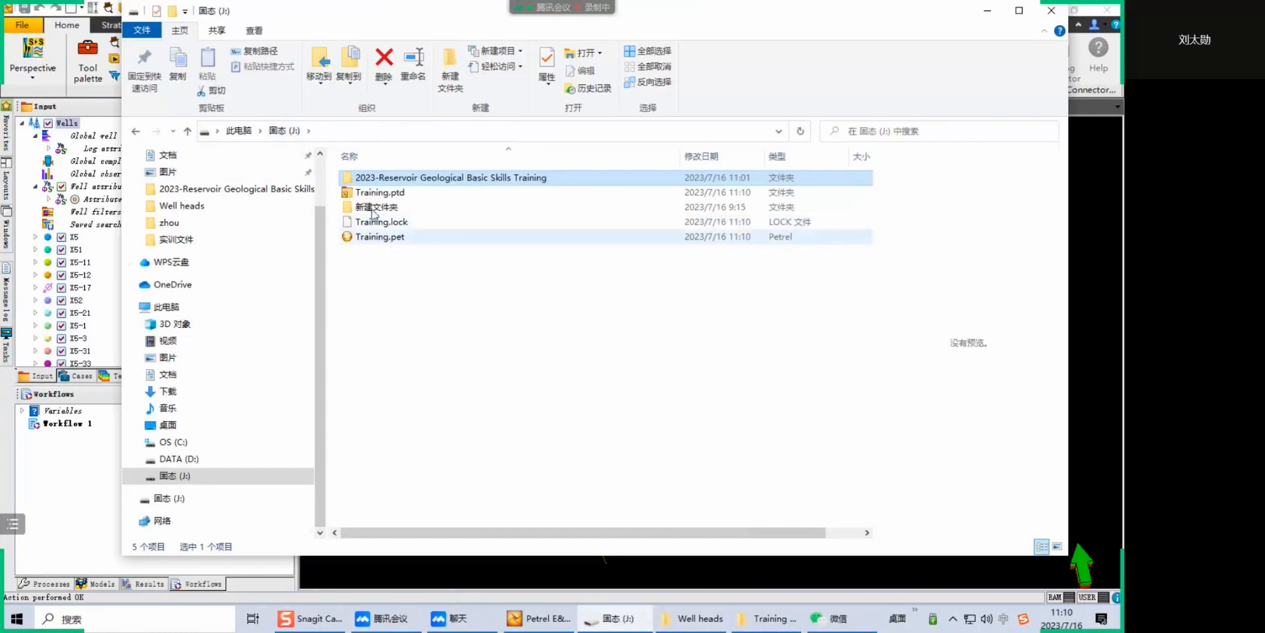
click(353, 239)
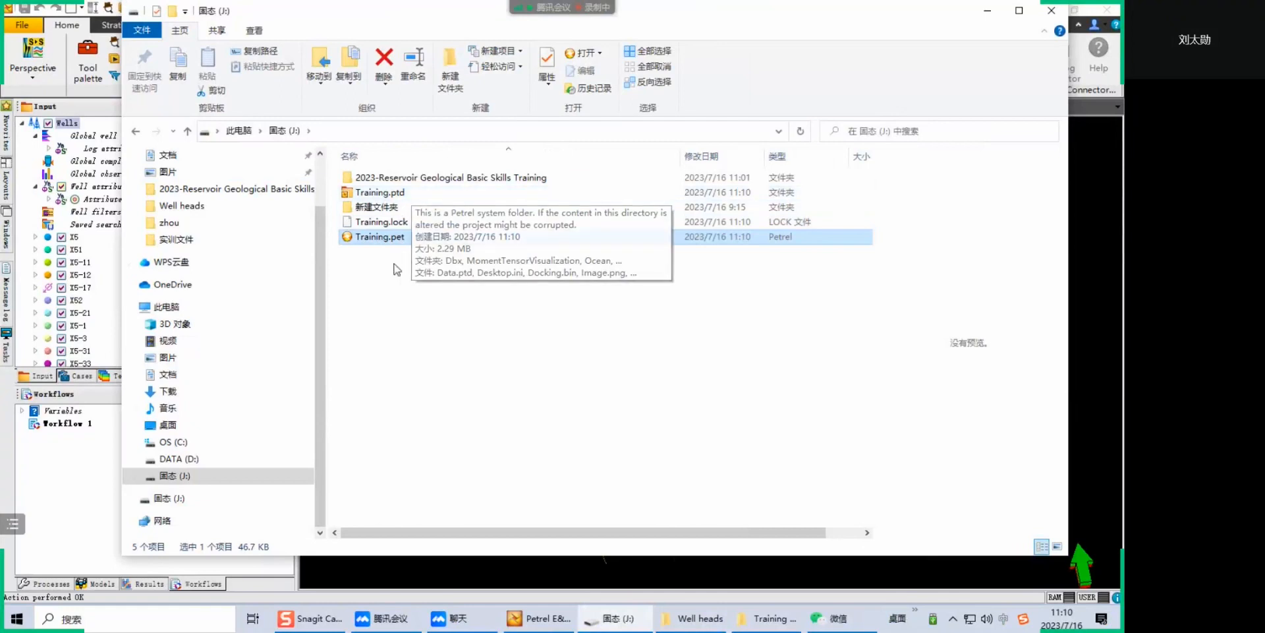
click(385, 194)
ctrl+click(389, 237)
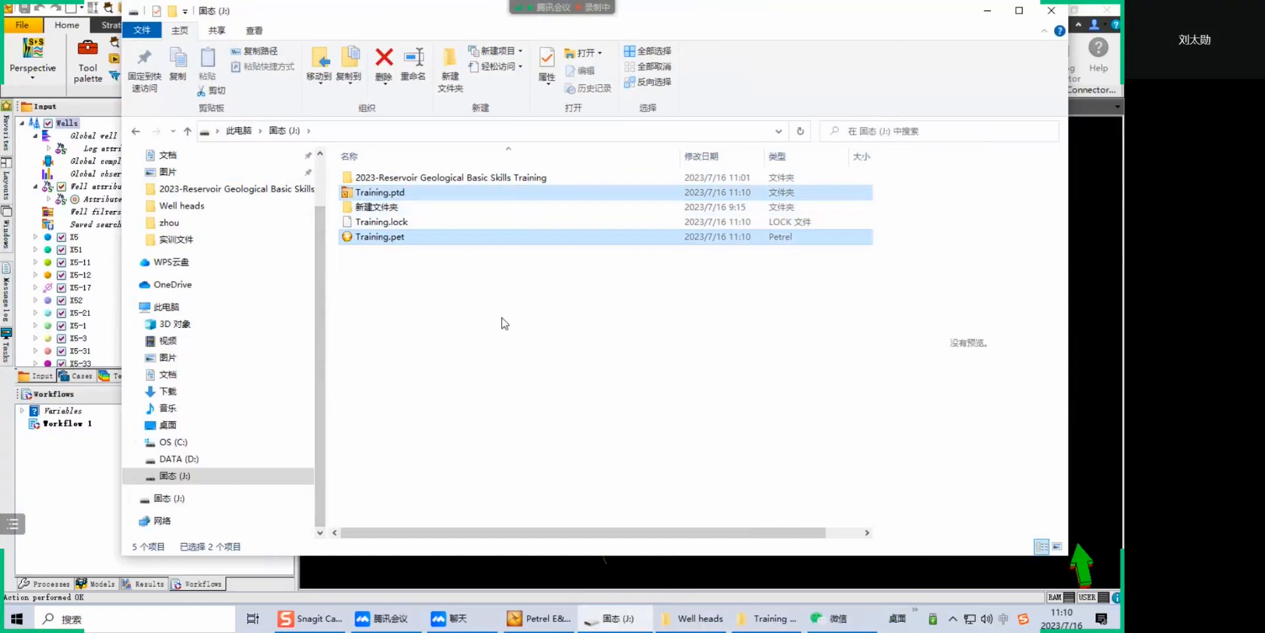
click(477, 393)
Delete the Training.lock file from drive J: and return to the Petrel project
click(382, 222)
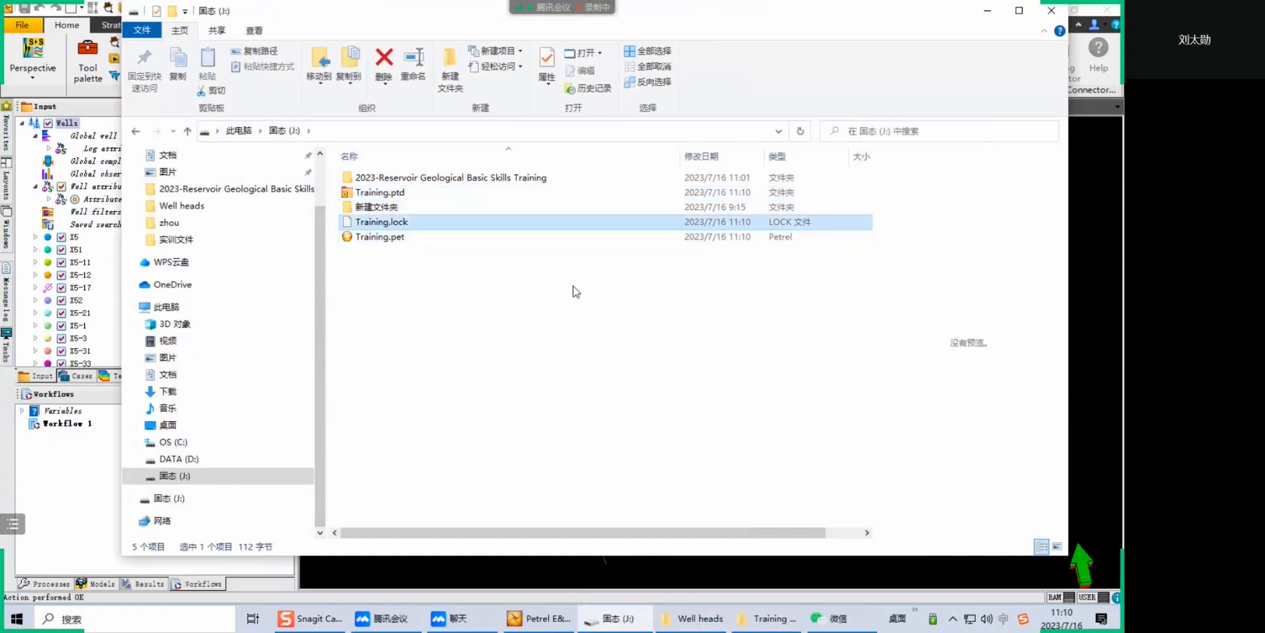
key(Delete)
click(620, 369)
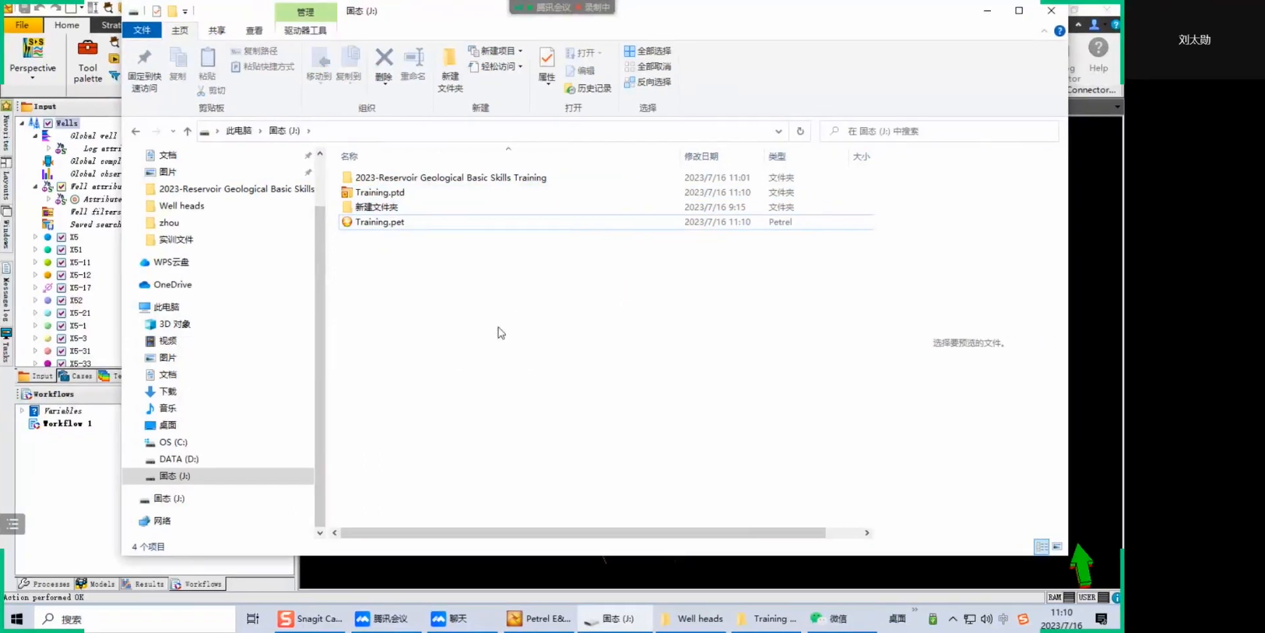
click(987, 11)
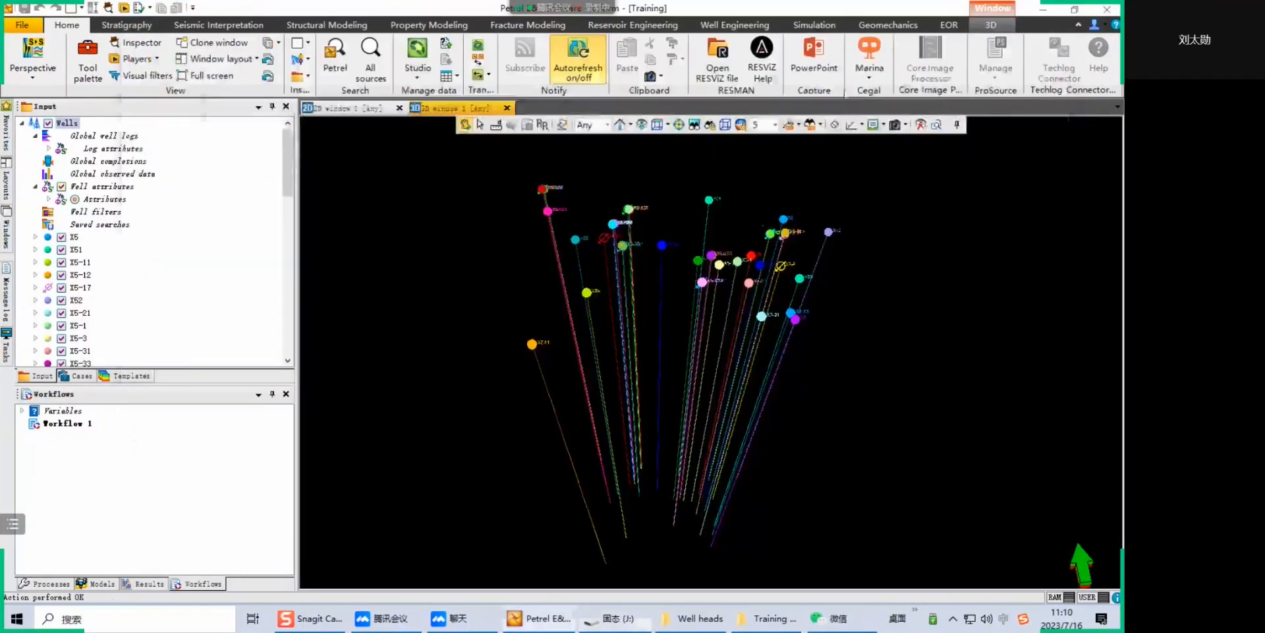
Start an import into the Wells folder with the file type Well path/deviation (ASCII)
right_click(72, 126)
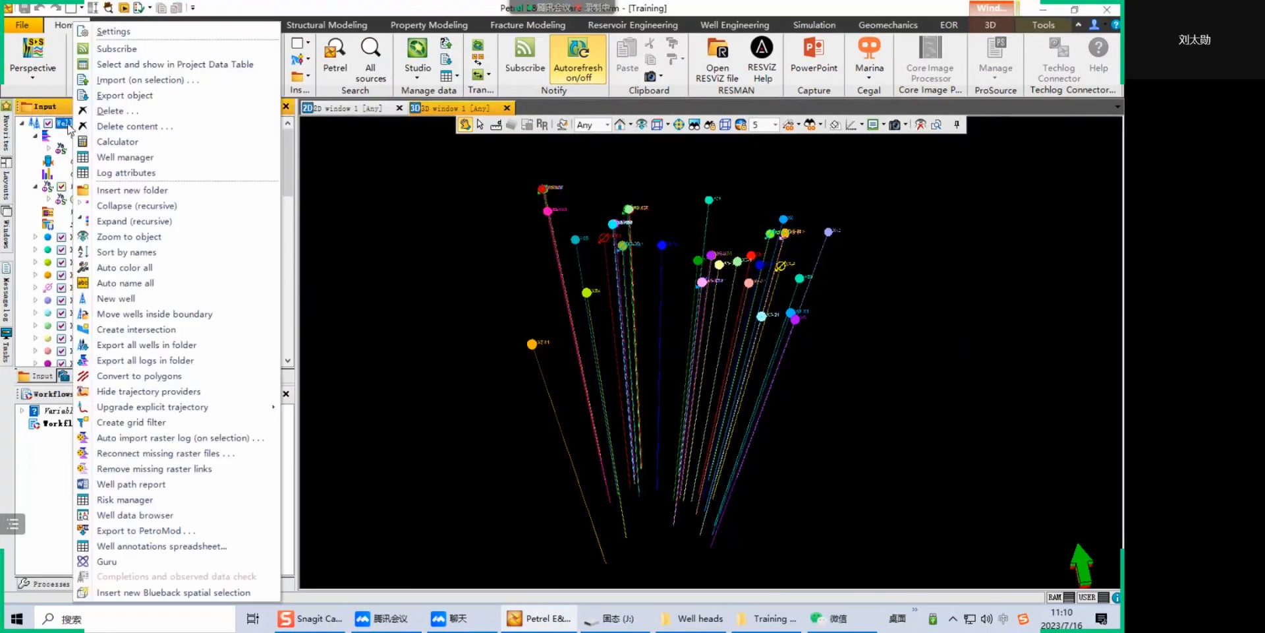
click(132, 81)
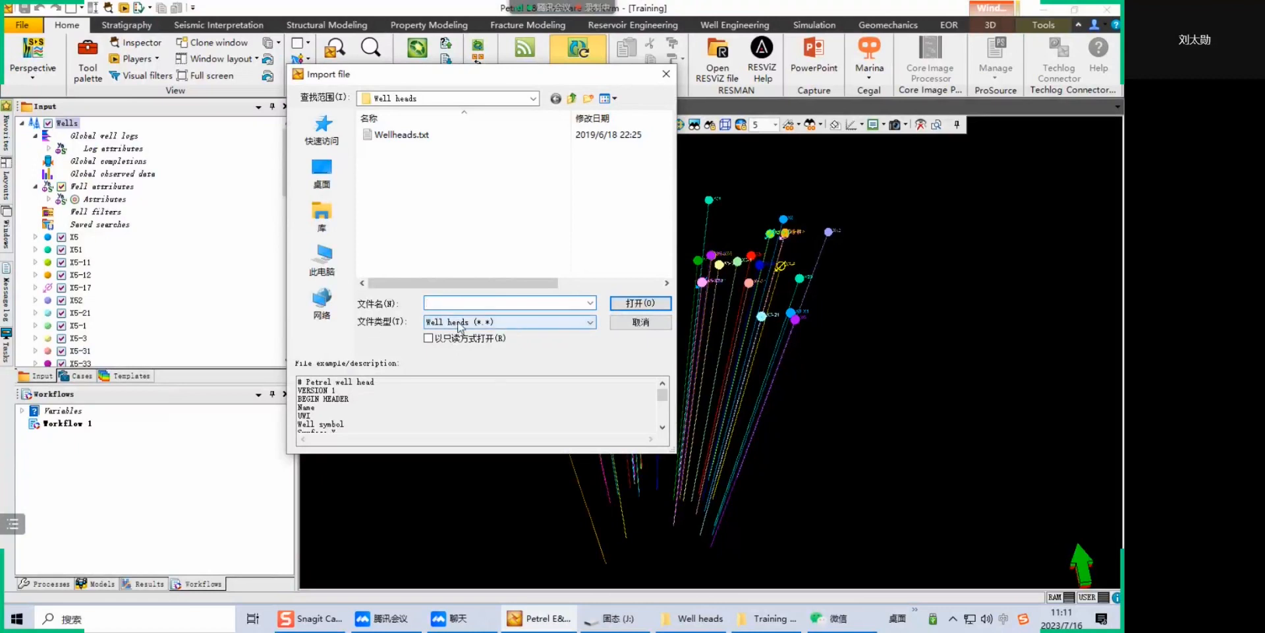
click(448, 323)
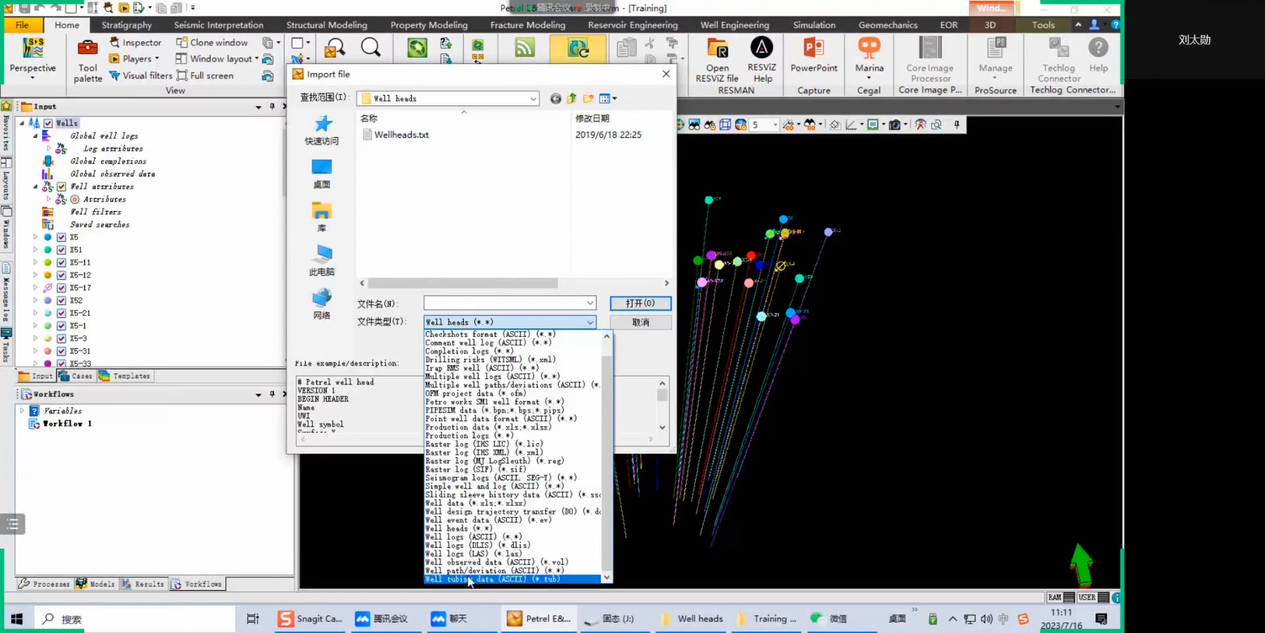
click(508, 571)
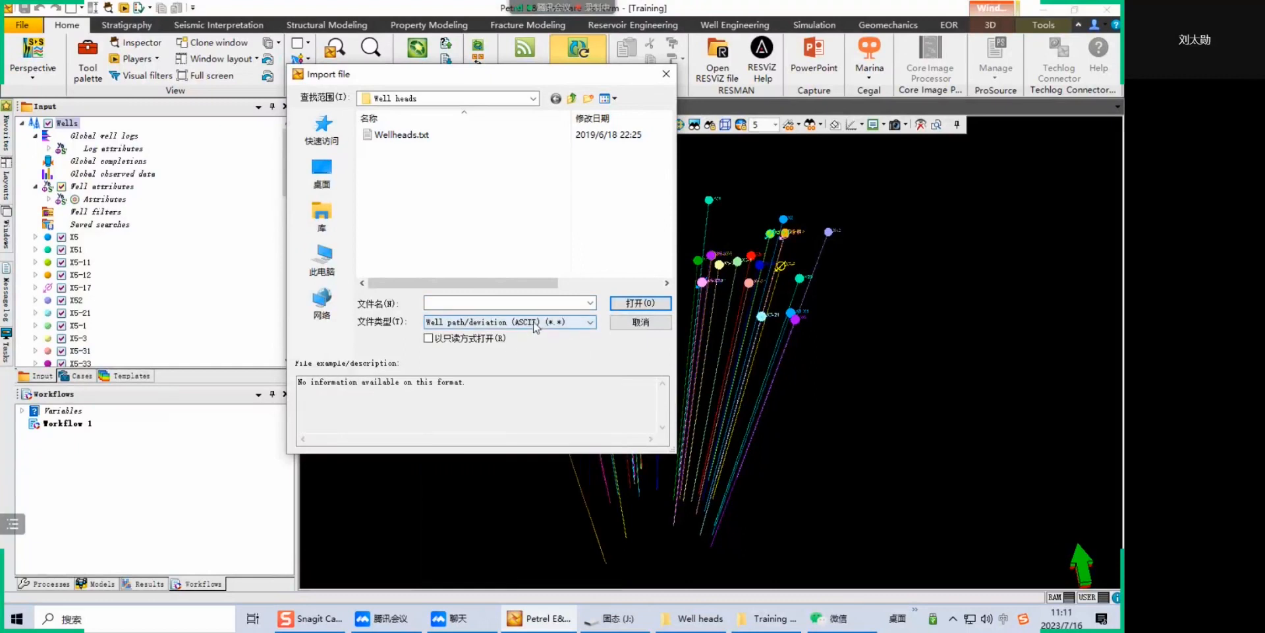
Open all well path text files in the WELLPATH folder of the Training data for import
click(572, 99)
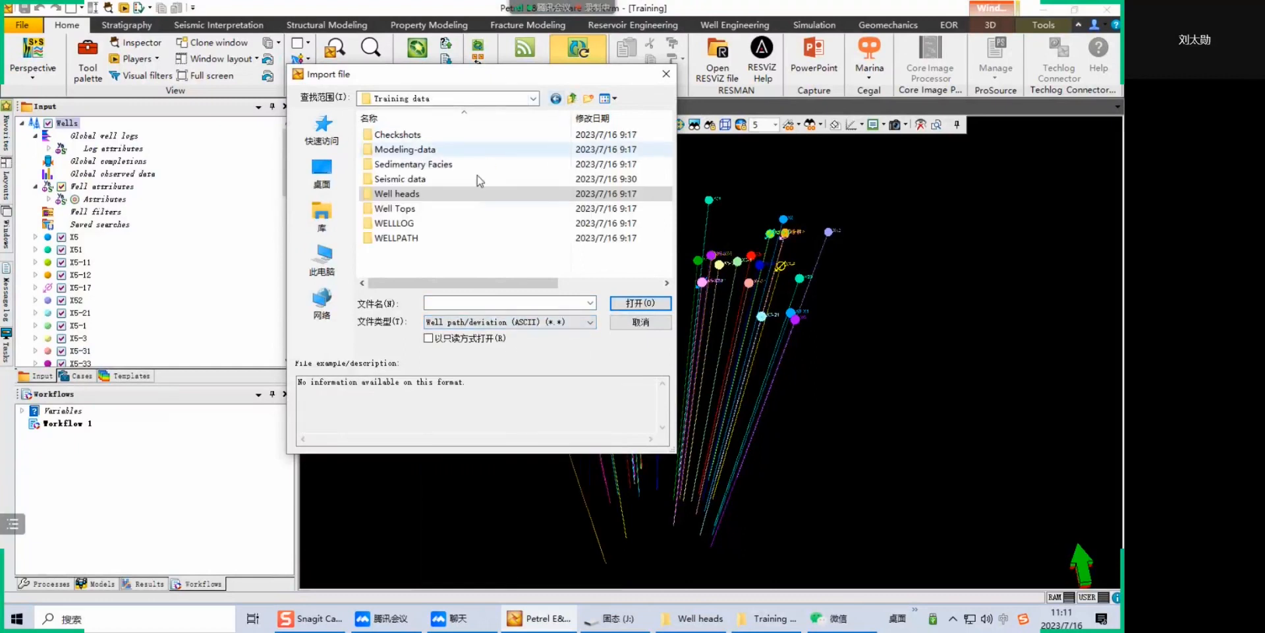
double_click(395, 238)
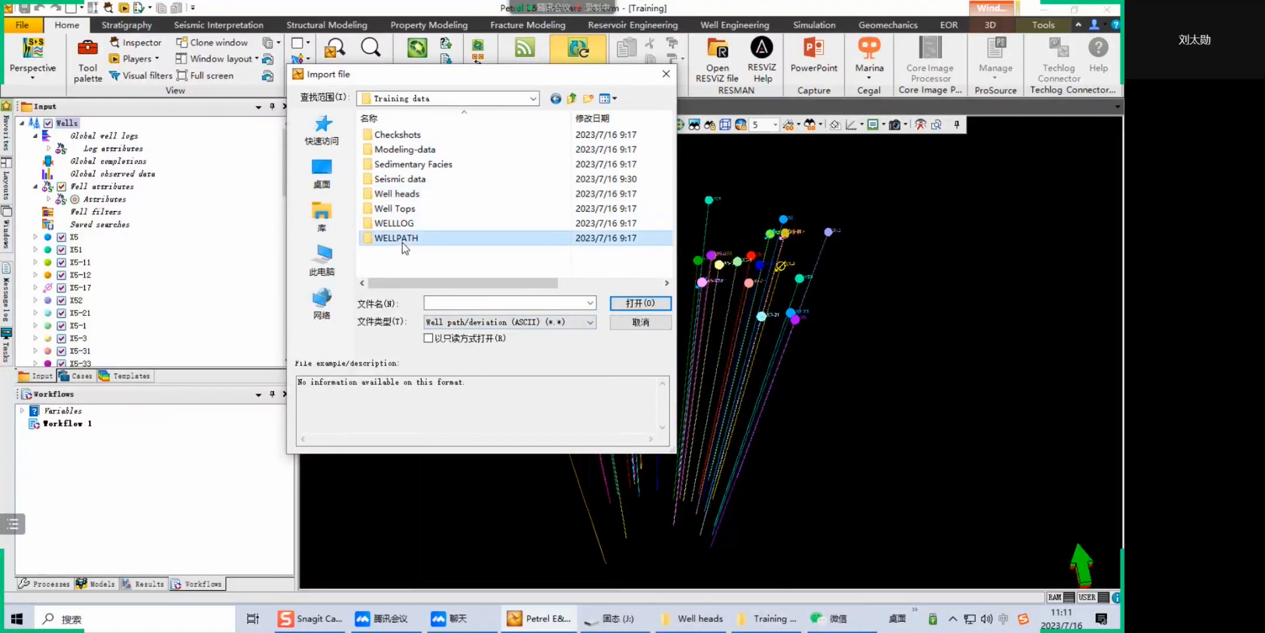
click(387, 135)
scroll(388, 150, down, 12)
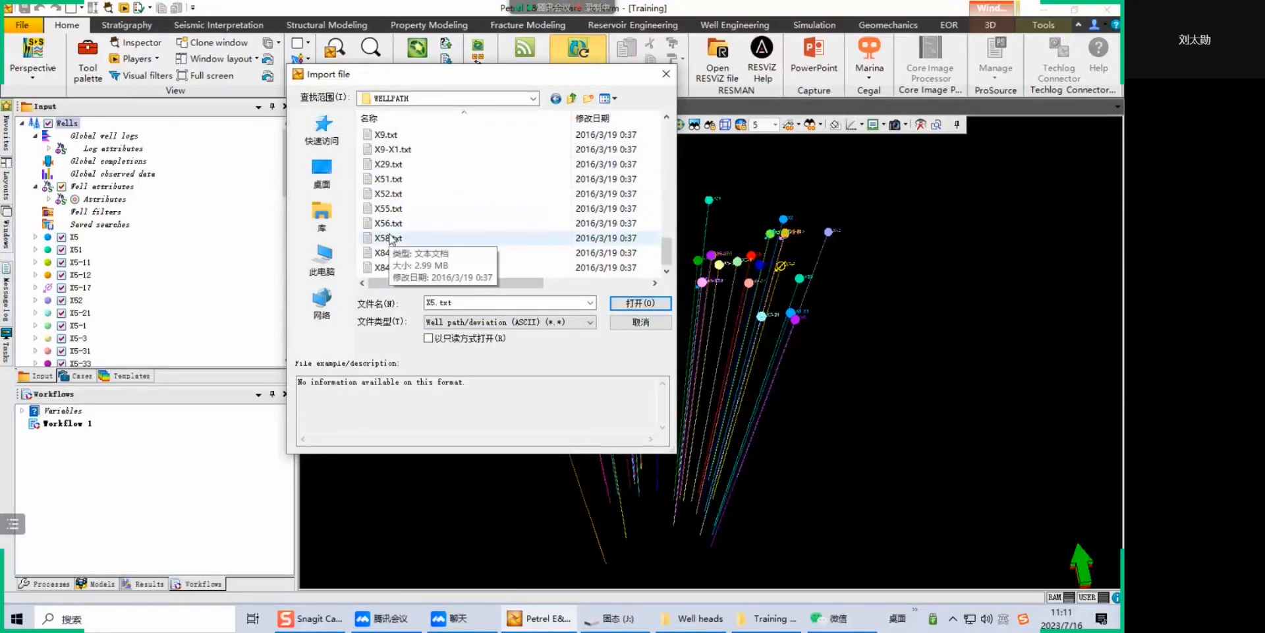
key(ctrl+a)
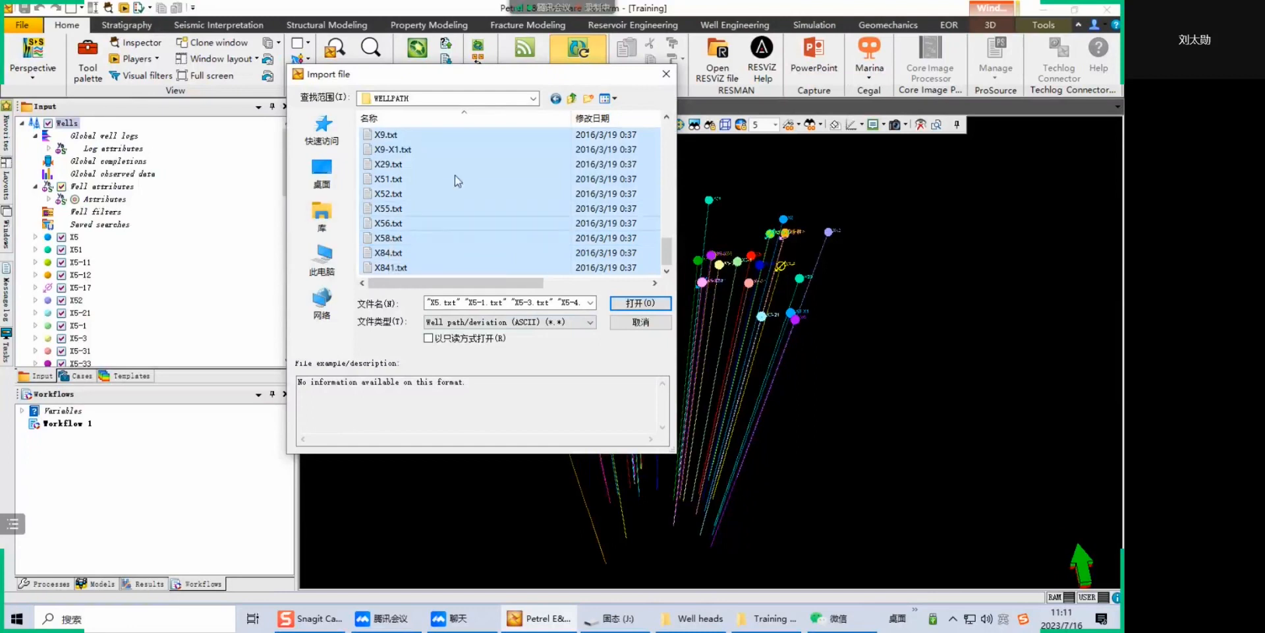
scroll(505, 184, up, 12)
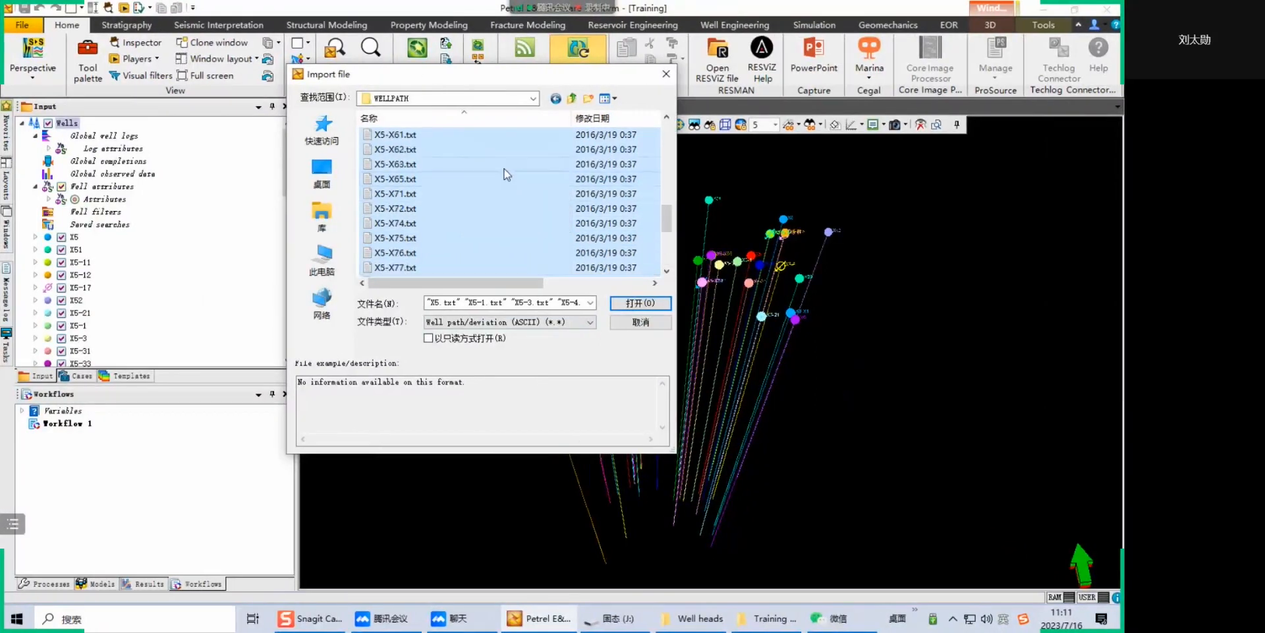
click(638, 305)
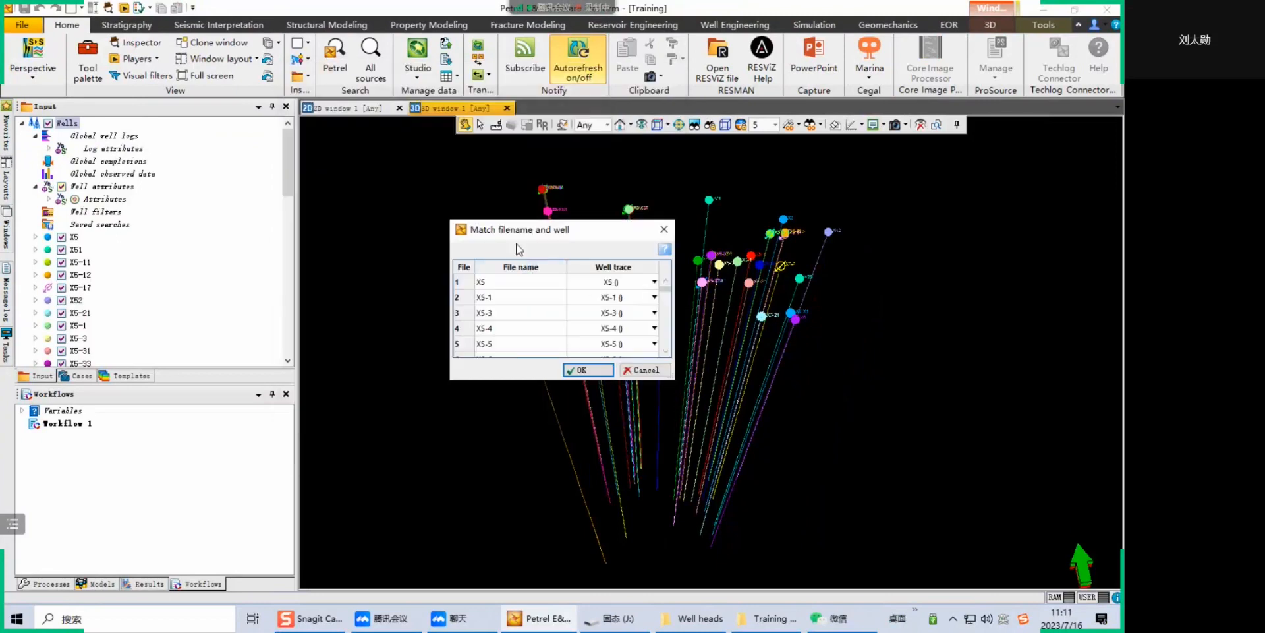
Enlarge the filename and well matching list, check each file against its well trace, and accept the matches
drag(503, 231, 374, 63)
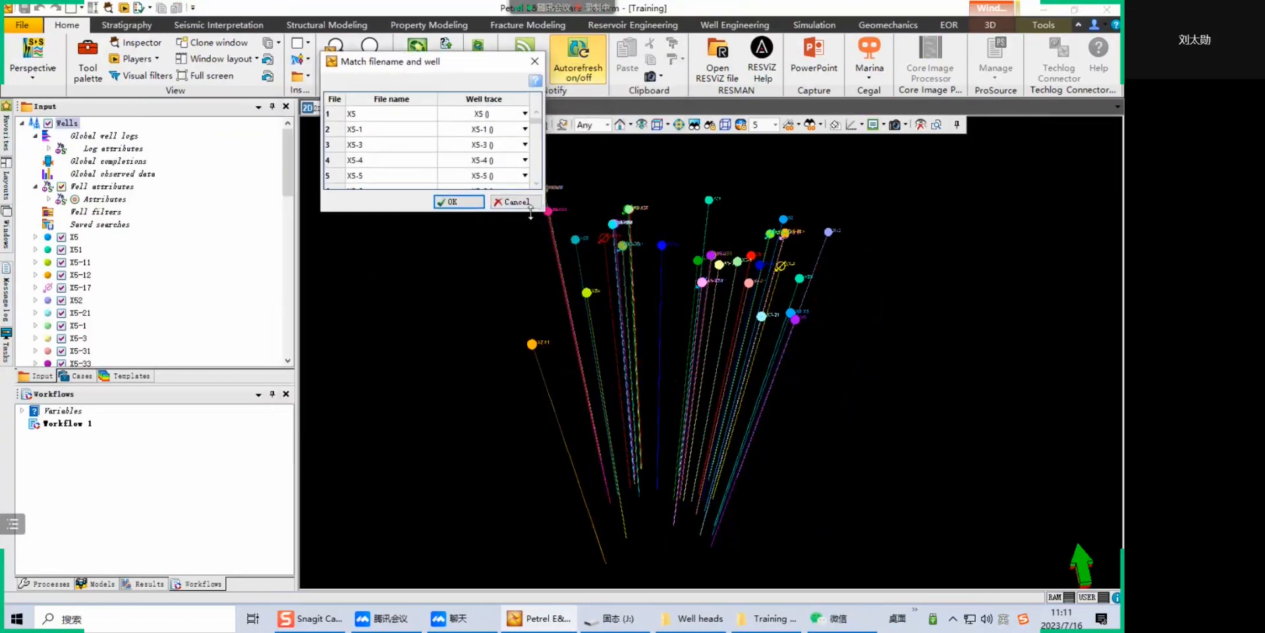
drag(542, 211, 798, 532)
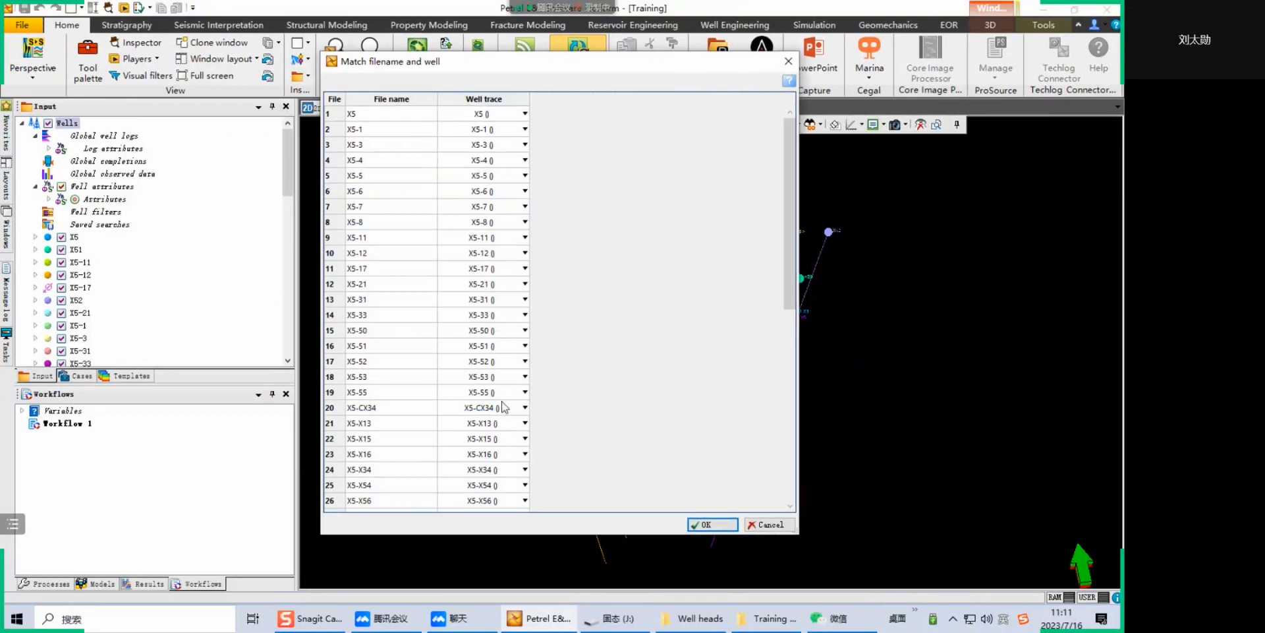
scroll(466, 364, down, 8)
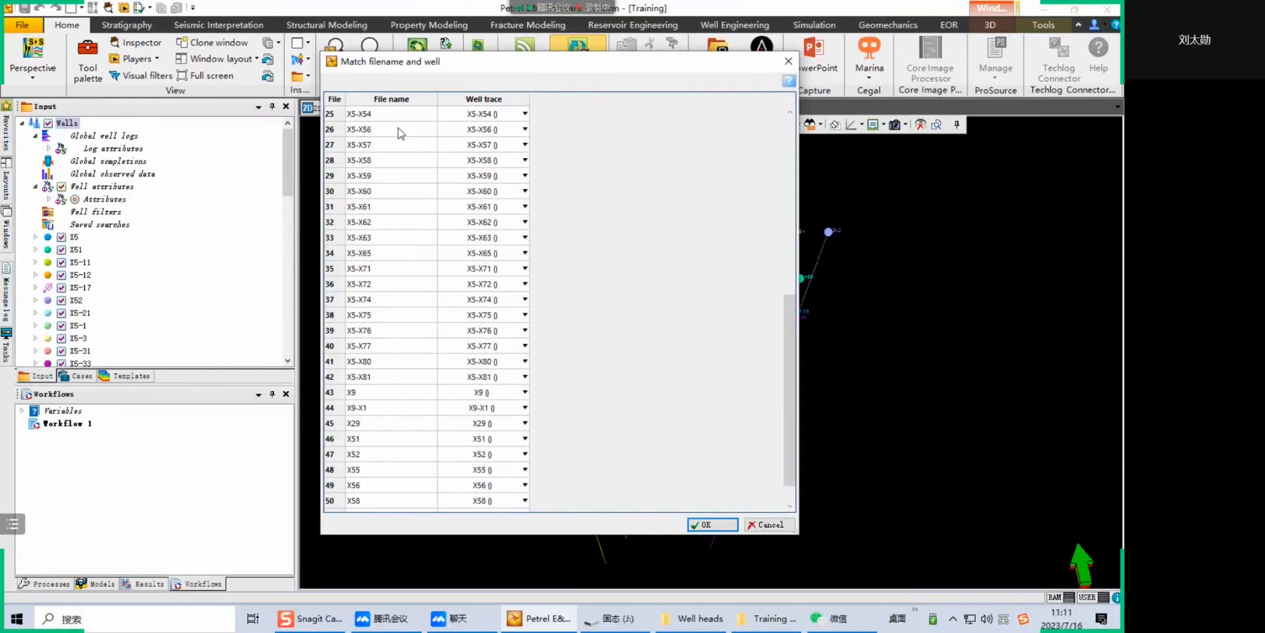
scroll(403, 369, down, 1)
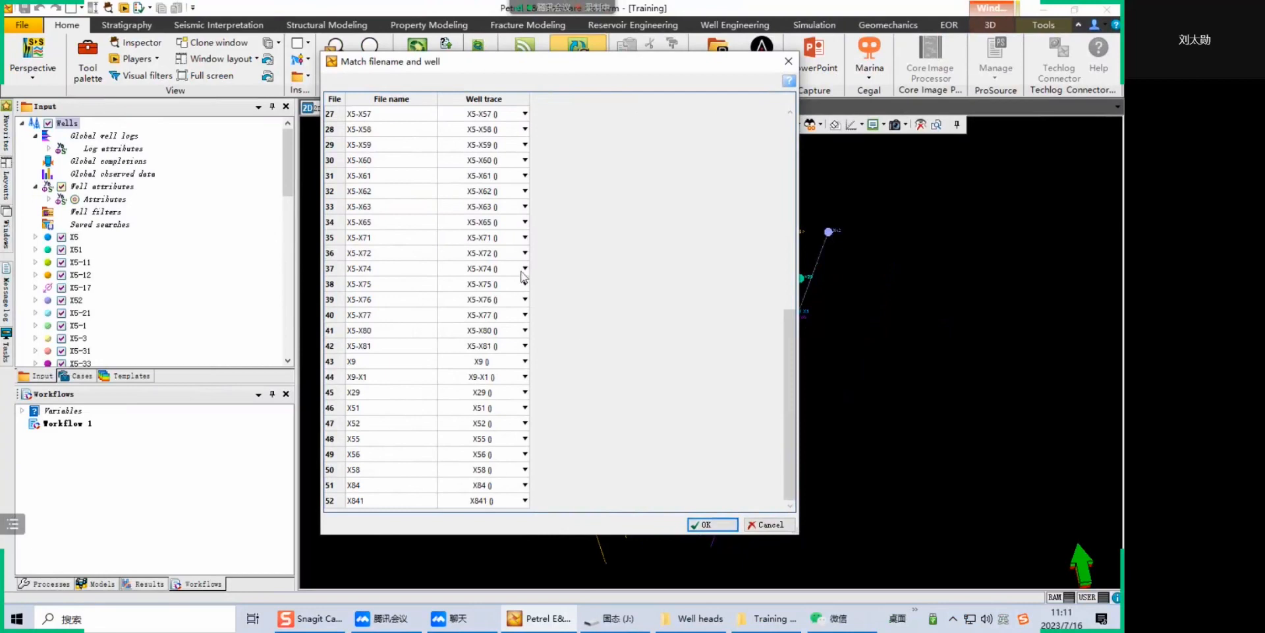
click(527, 194)
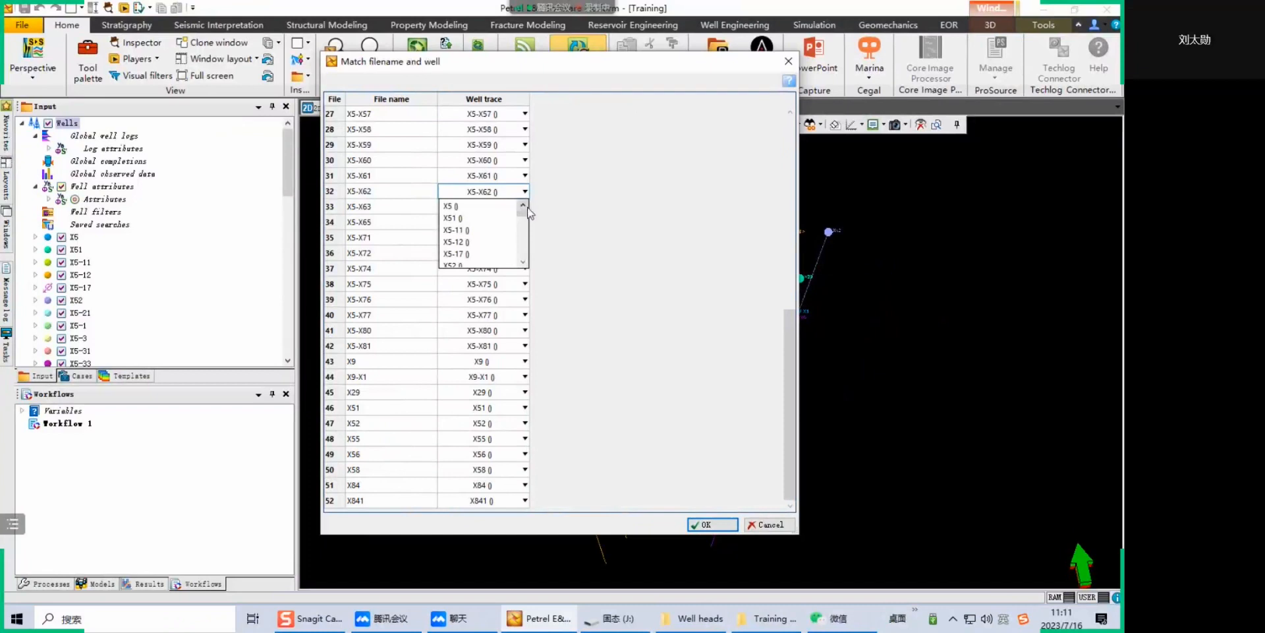
mouse_move(526, 214)
mouse_down()
mouse_move(526, 258)
mouse_move(523, 206)
mouse_up()
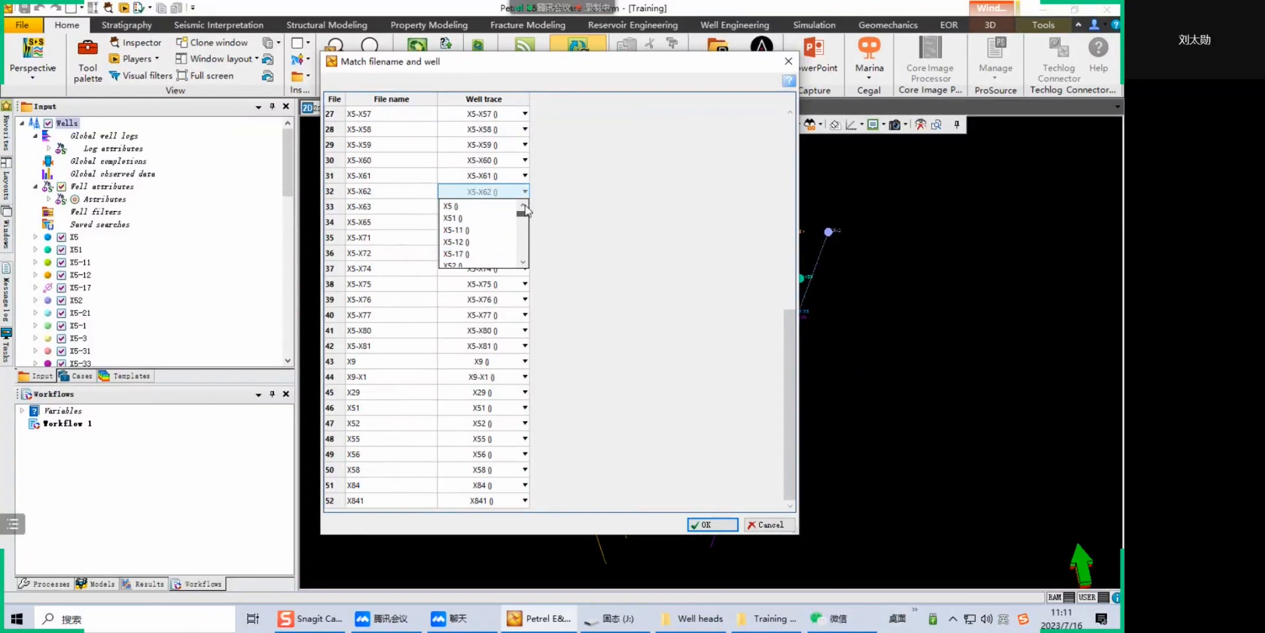
click(480, 194)
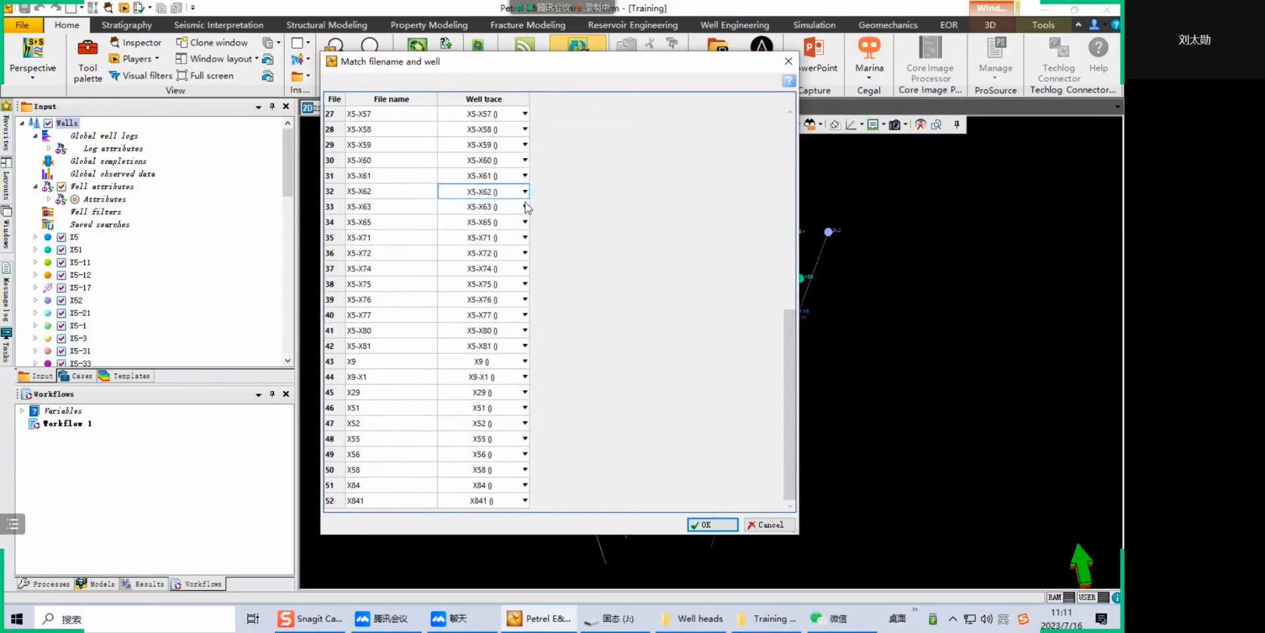
click(704, 525)
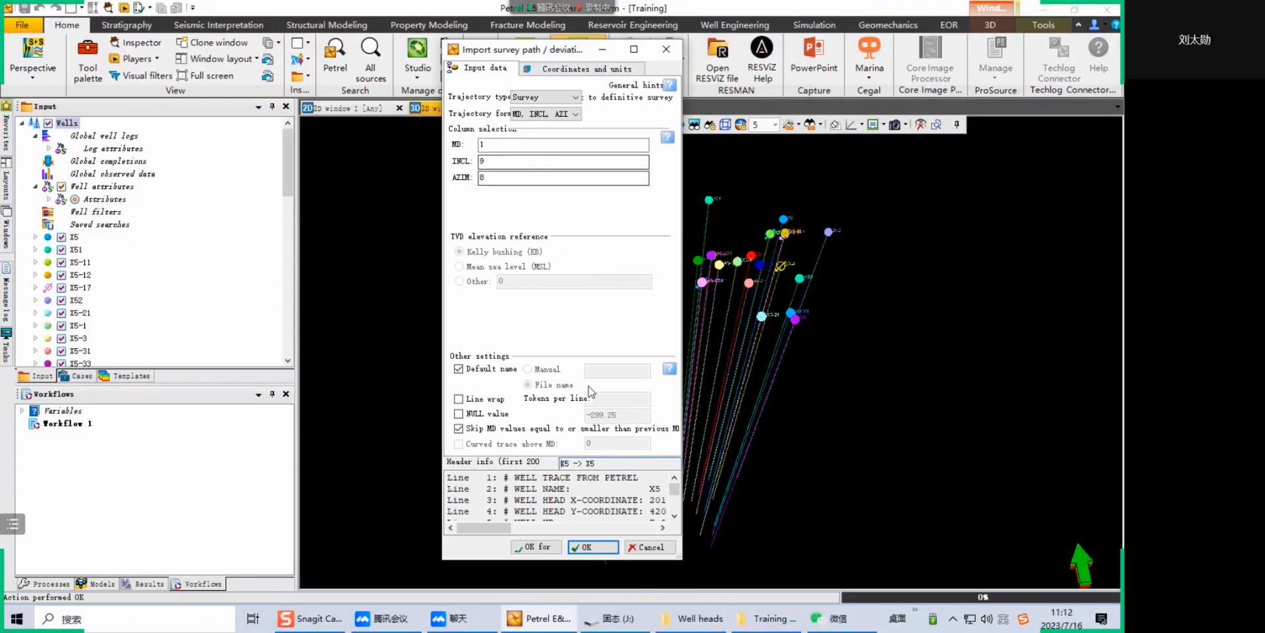
Enlarge the survey import dialog with its header preview and check the MD column number against the file's header
drag(683, 264, 1052, 258)
drag(537, 53, 267, 15)
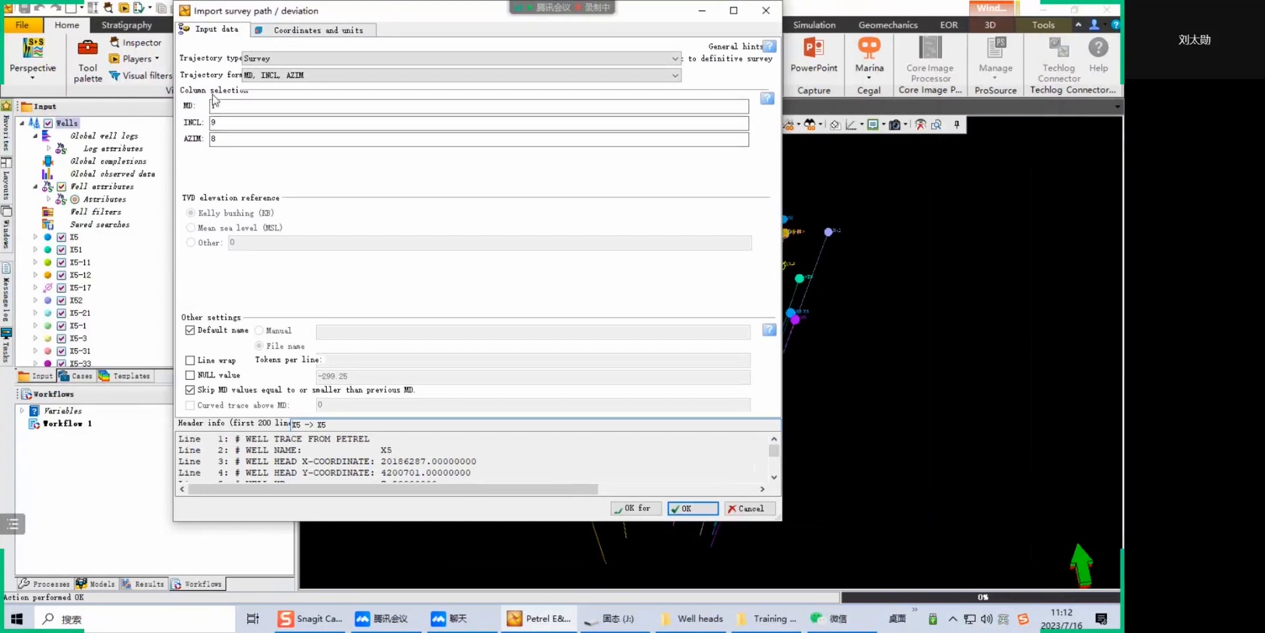
drag(268, 526, 268, 576)
drag(775, 458, 779, 513)
double_click(275, 473)
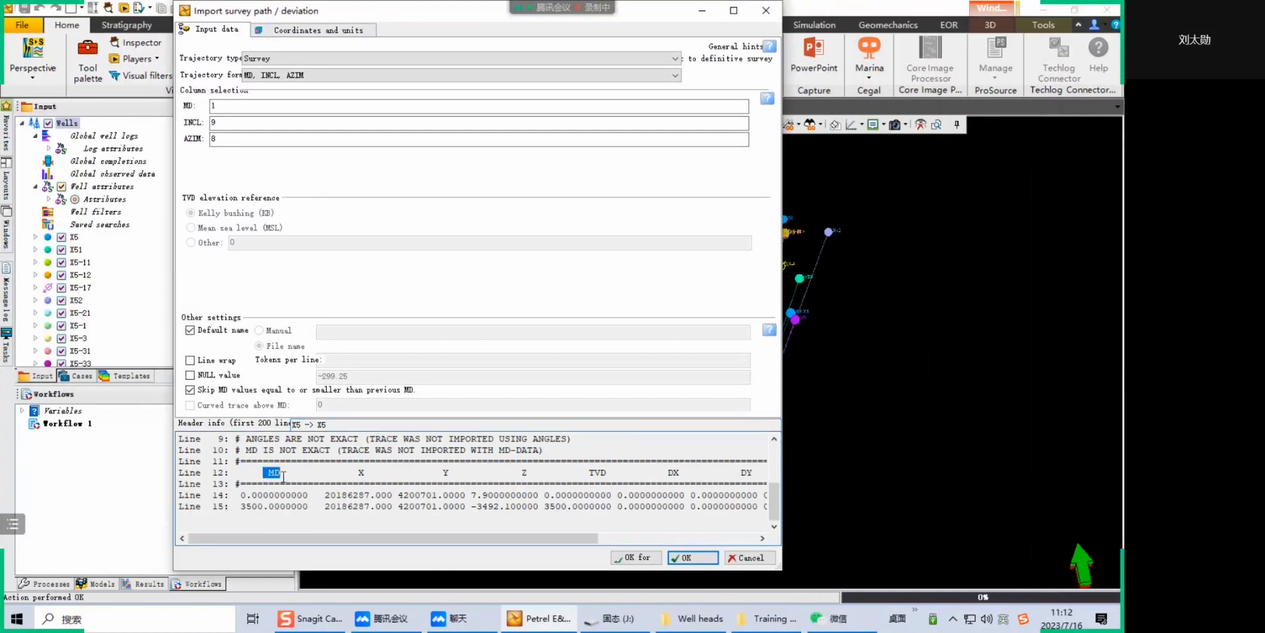
double_click(213, 105)
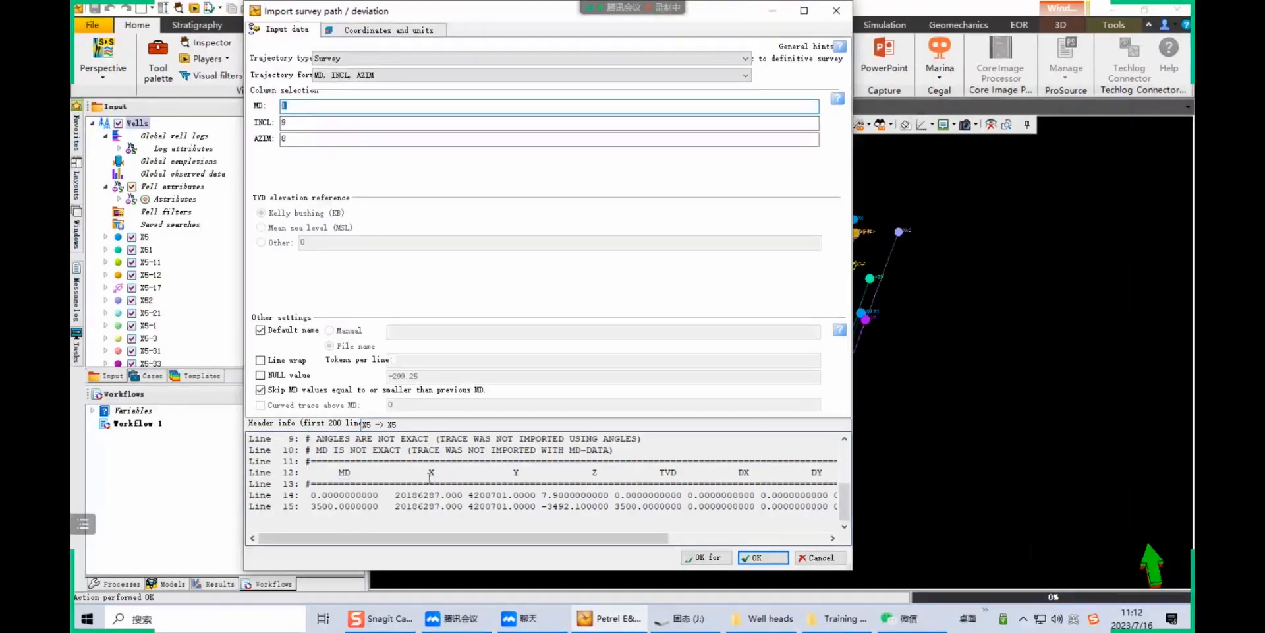
click(359, 483)
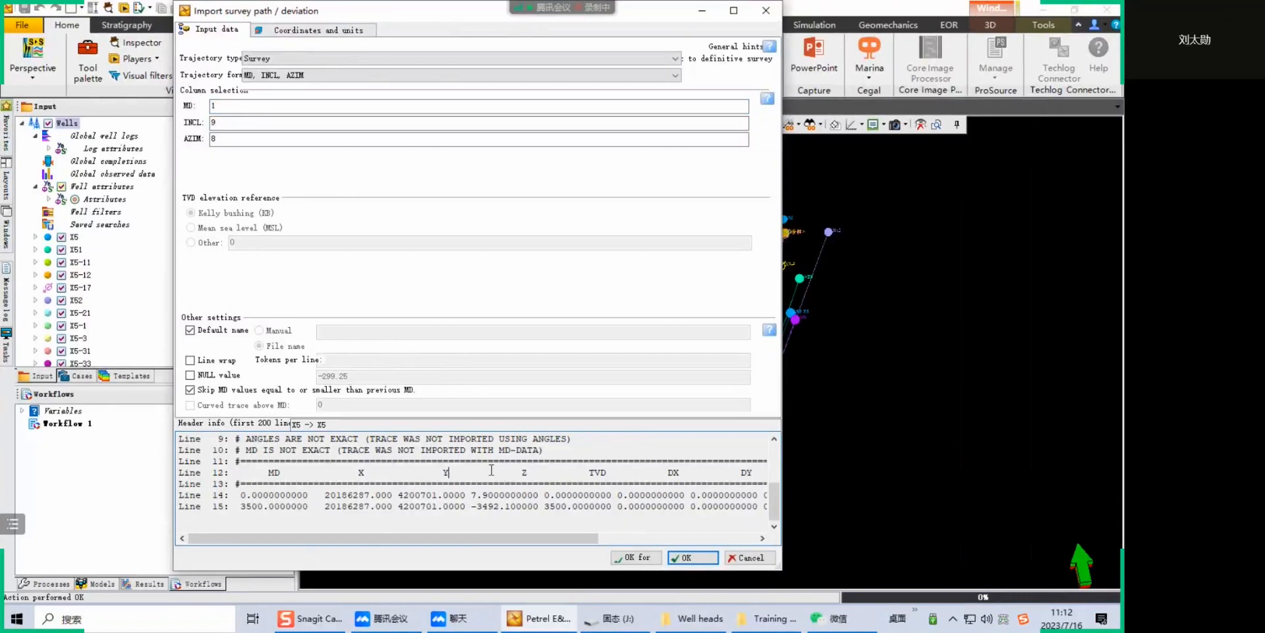
Check the INCL and AZIM column numbers against the header line and import the survey data with these settings for all files
drag(485, 539, 699, 539)
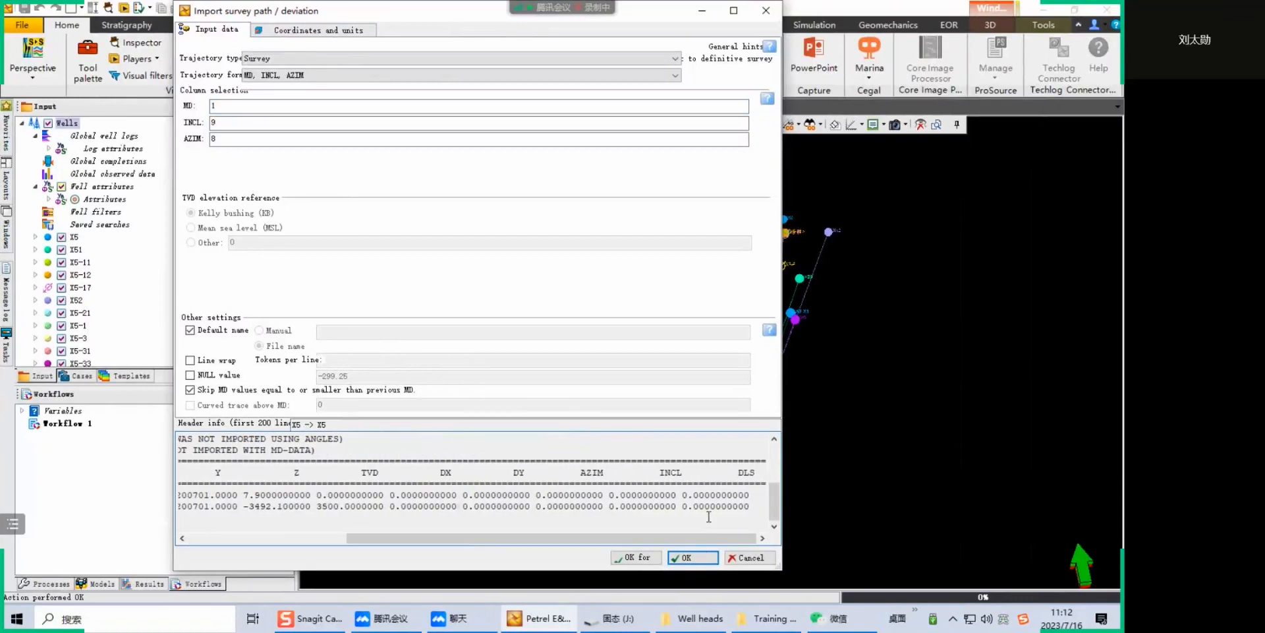
drag(660, 475, 678, 476)
click(685, 483)
click(677, 472)
drag(579, 474, 602, 474)
double_click(215, 106)
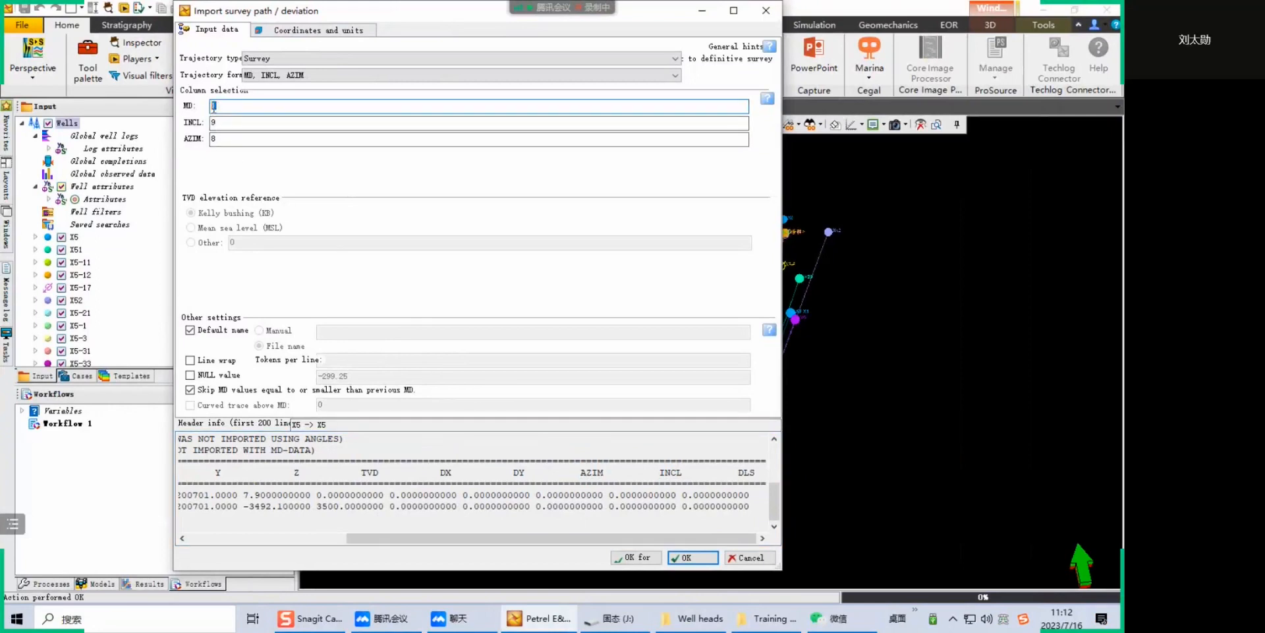
key(Tab)
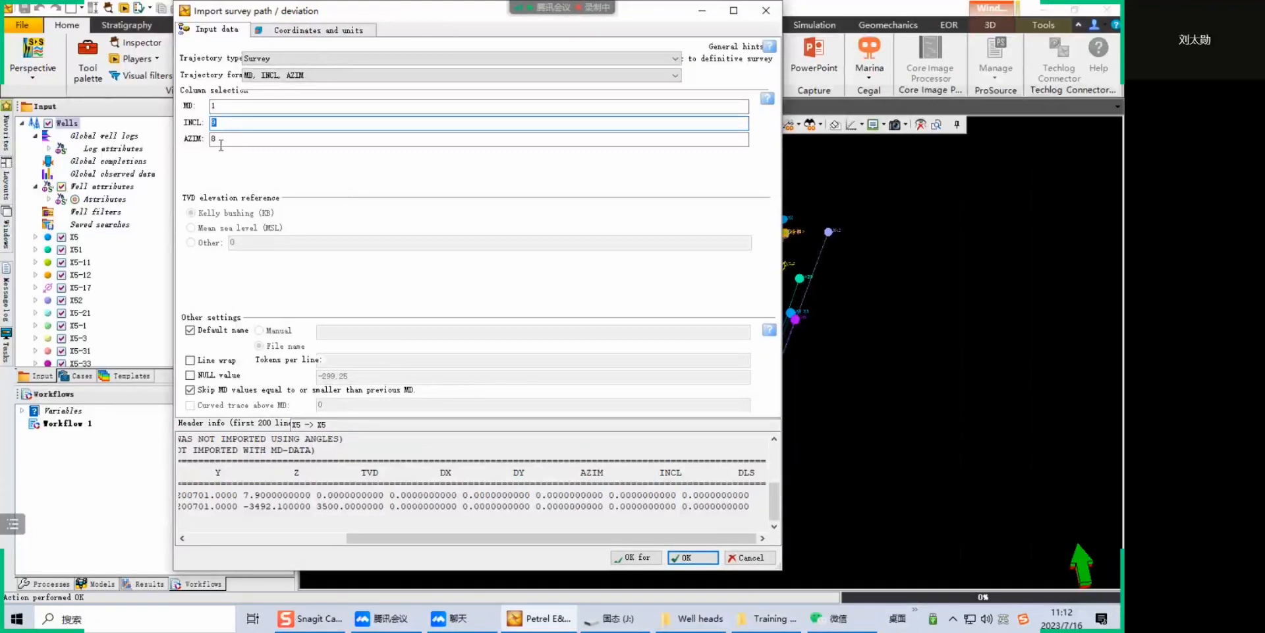
click(632, 558)
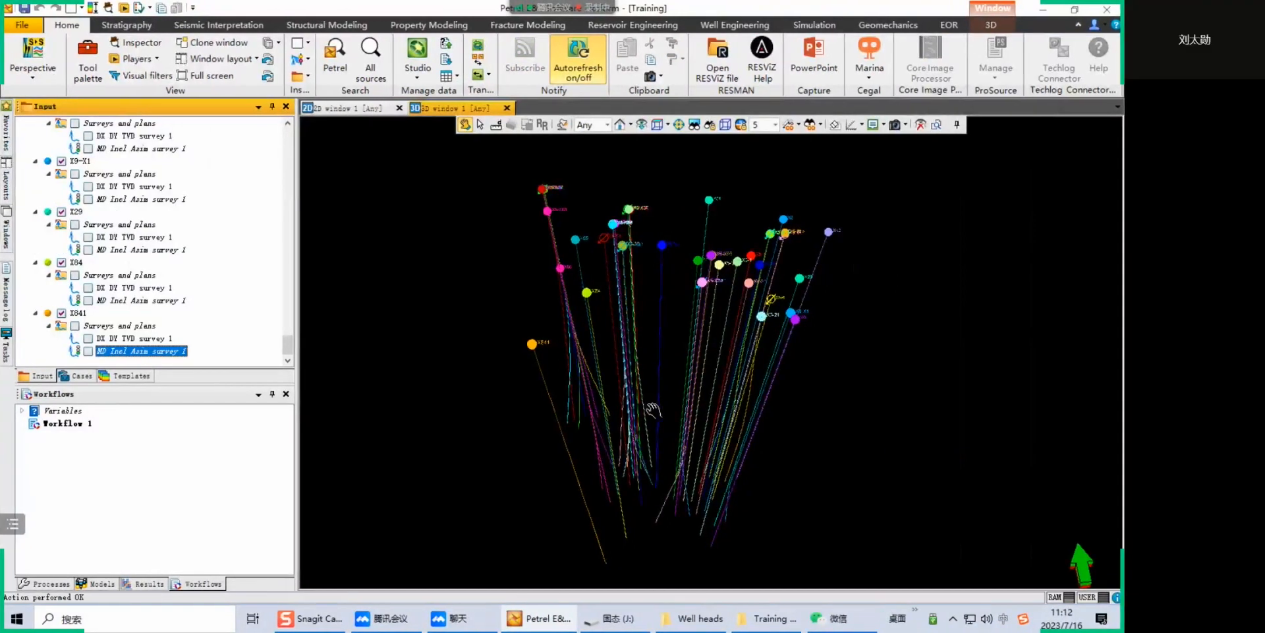
Inspect the imported well trajectories in the 3D window and the surveys listed under each well in the Wells folder
drag(723, 414, 641, 238)
scroll(638, 224, down, 5)
scroll(618, 209, up, 2)
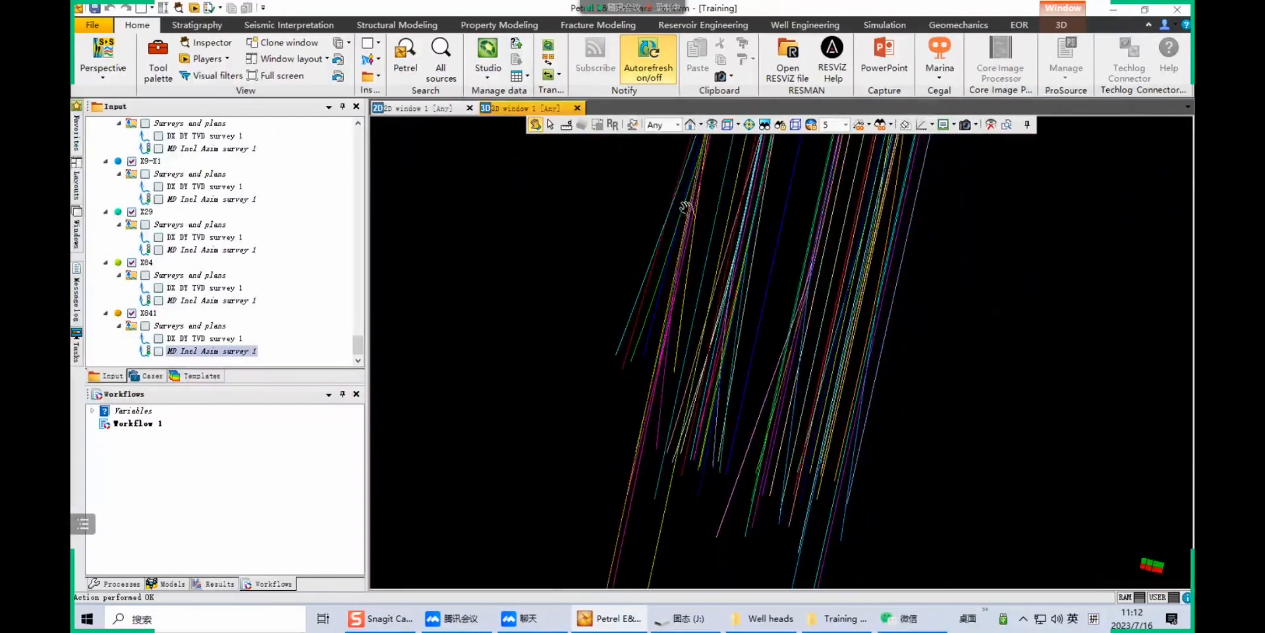
click(94, 9)
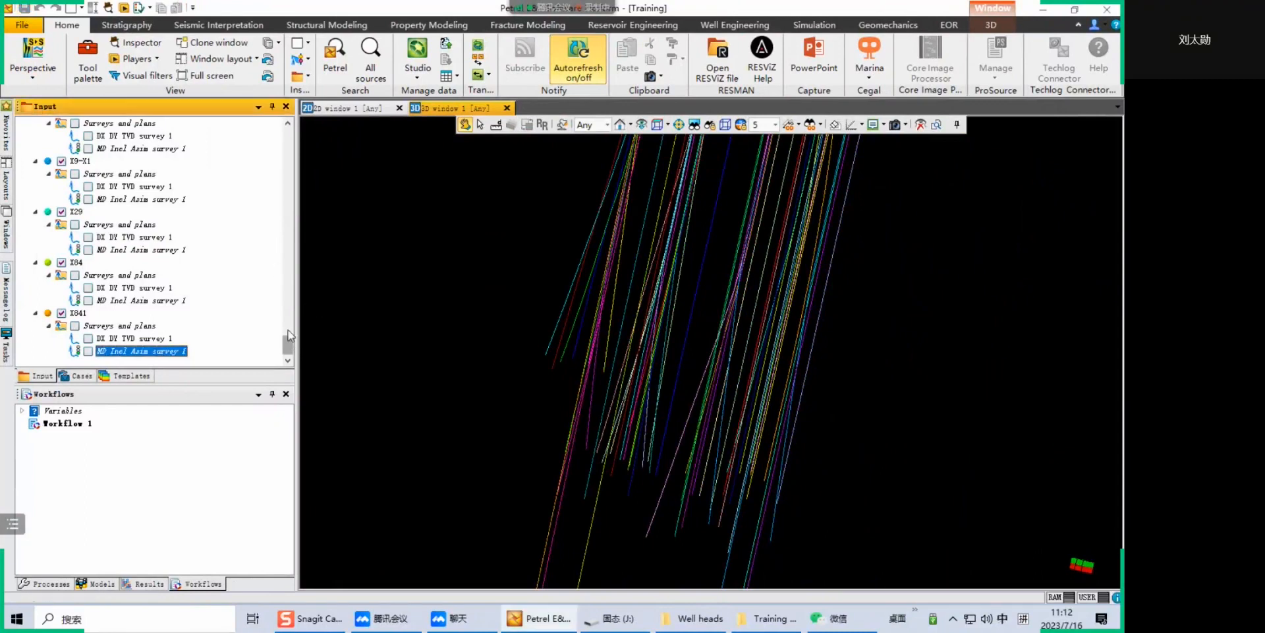
drag(289, 339, 285, 122)
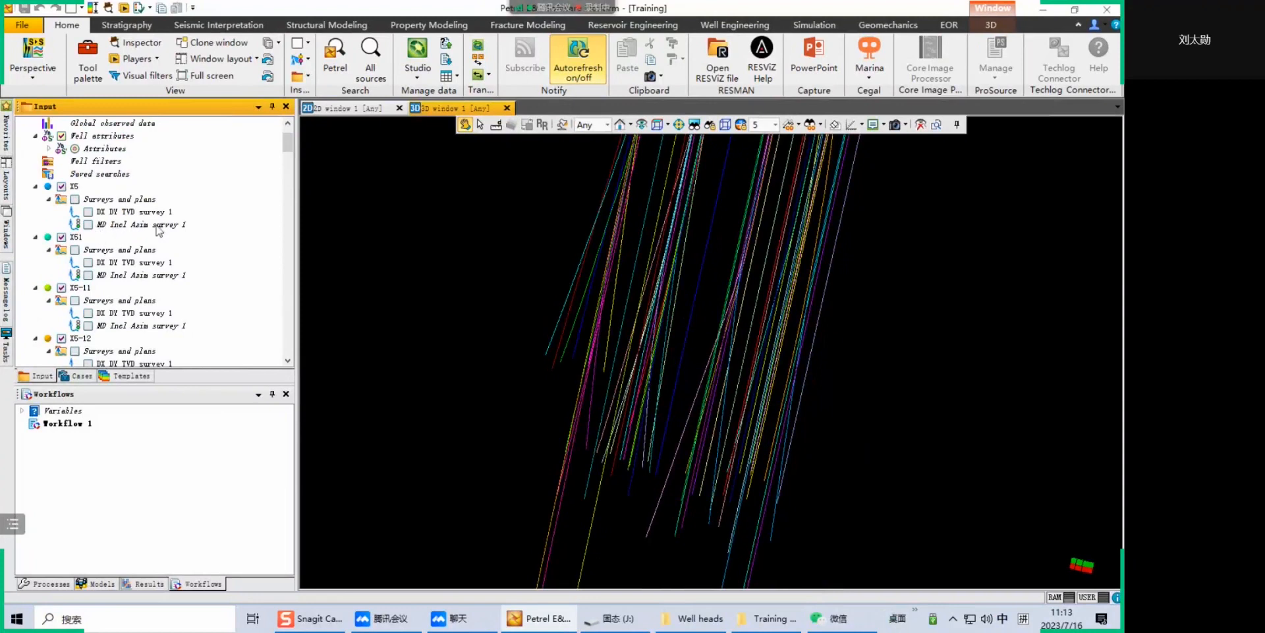
scroll(149, 241, up, 2)
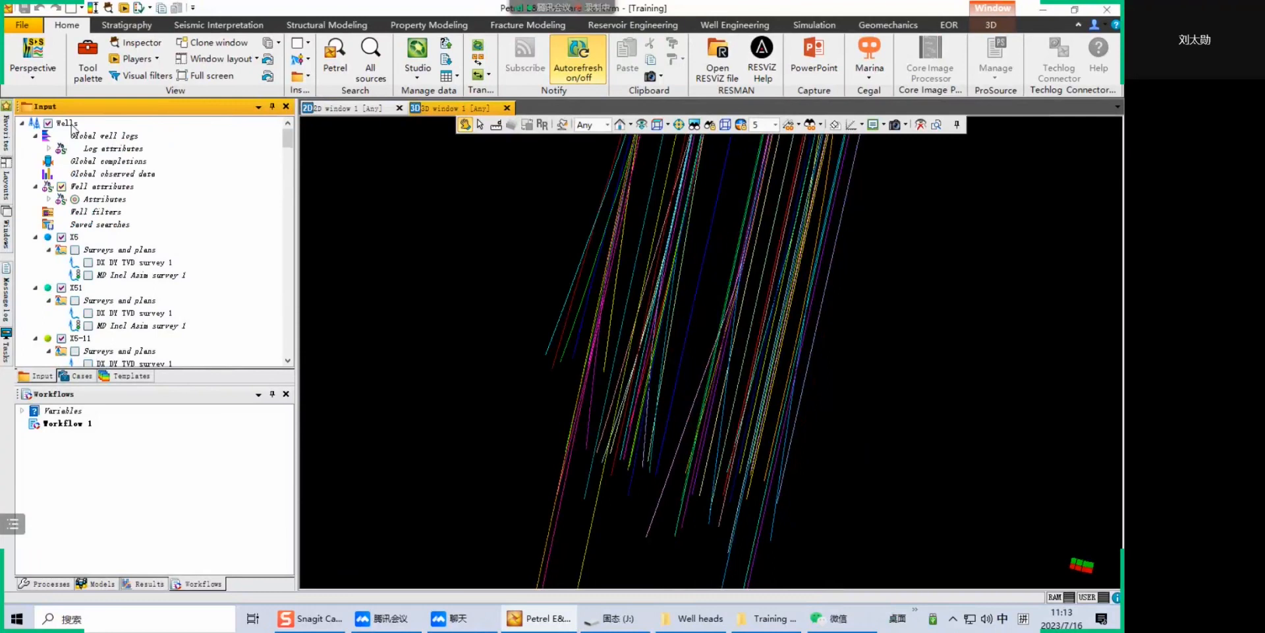
Start another import into the Wells folder with the file type Well logs (LAS)
right_click(72, 126)
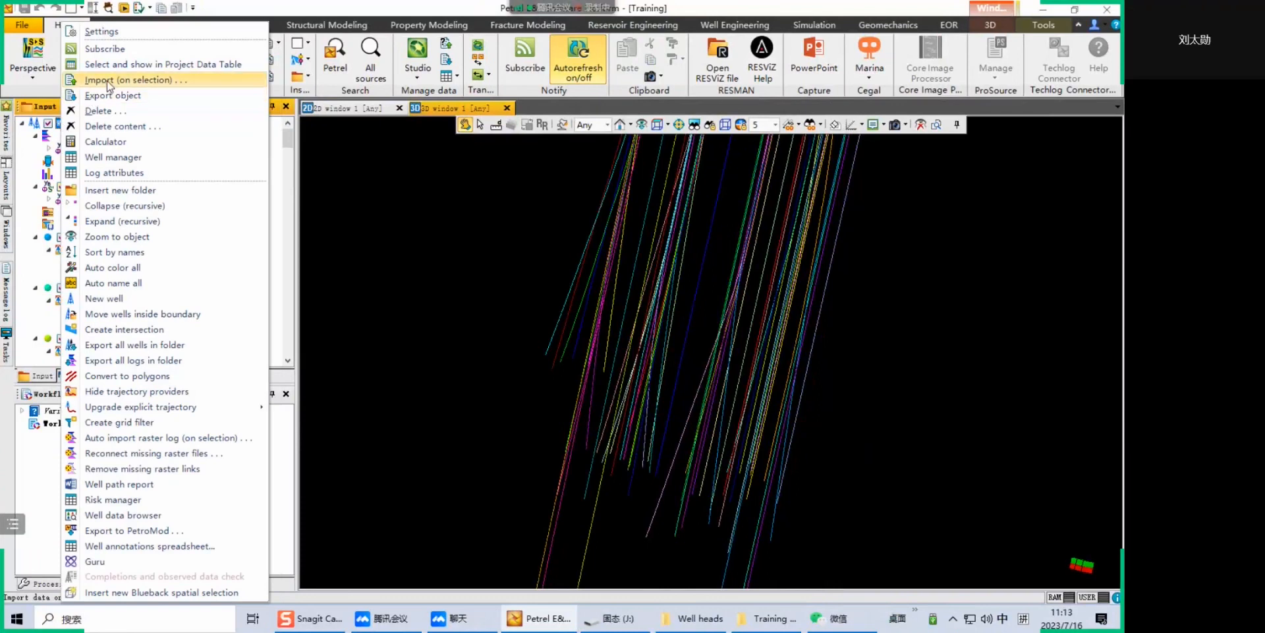
click(132, 79)
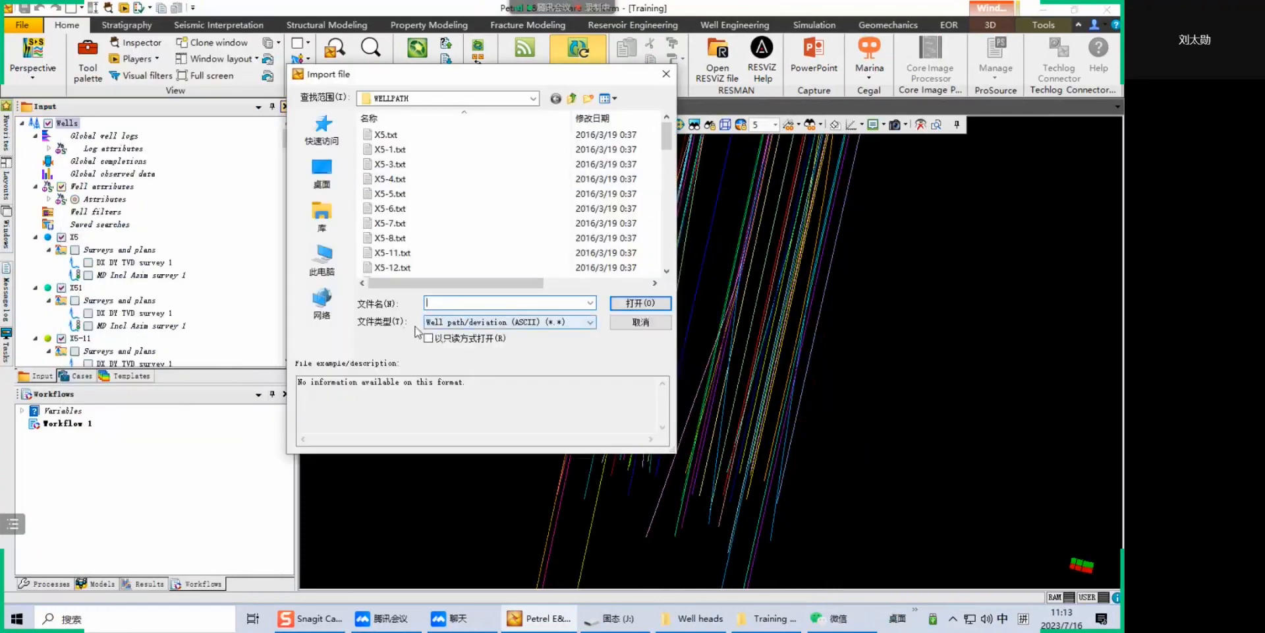
click(591, 325)
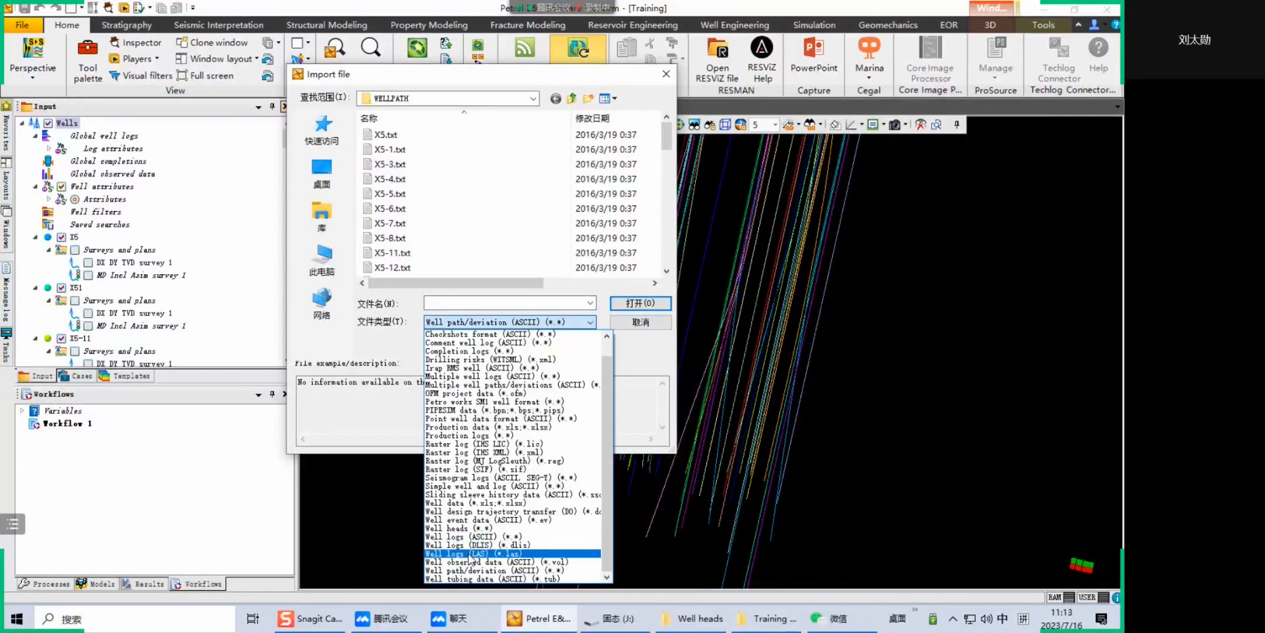
click(469, 553)
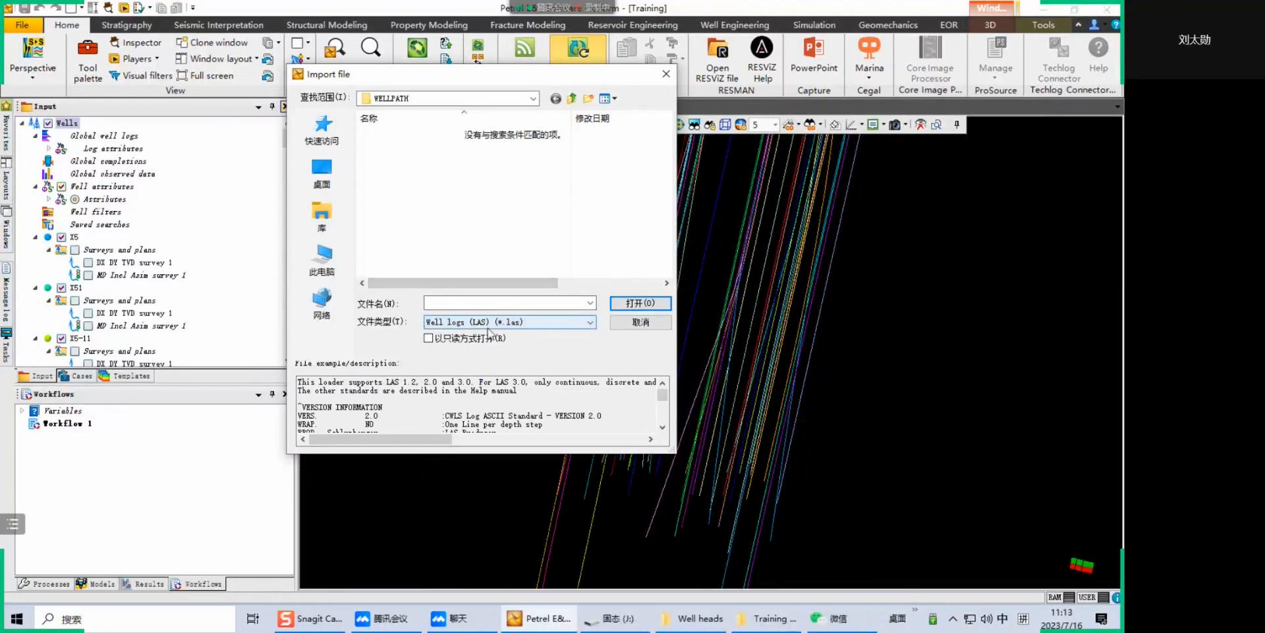
Open all LAS files in the WELLLOG folder of the Training data for import
click(572, 98)
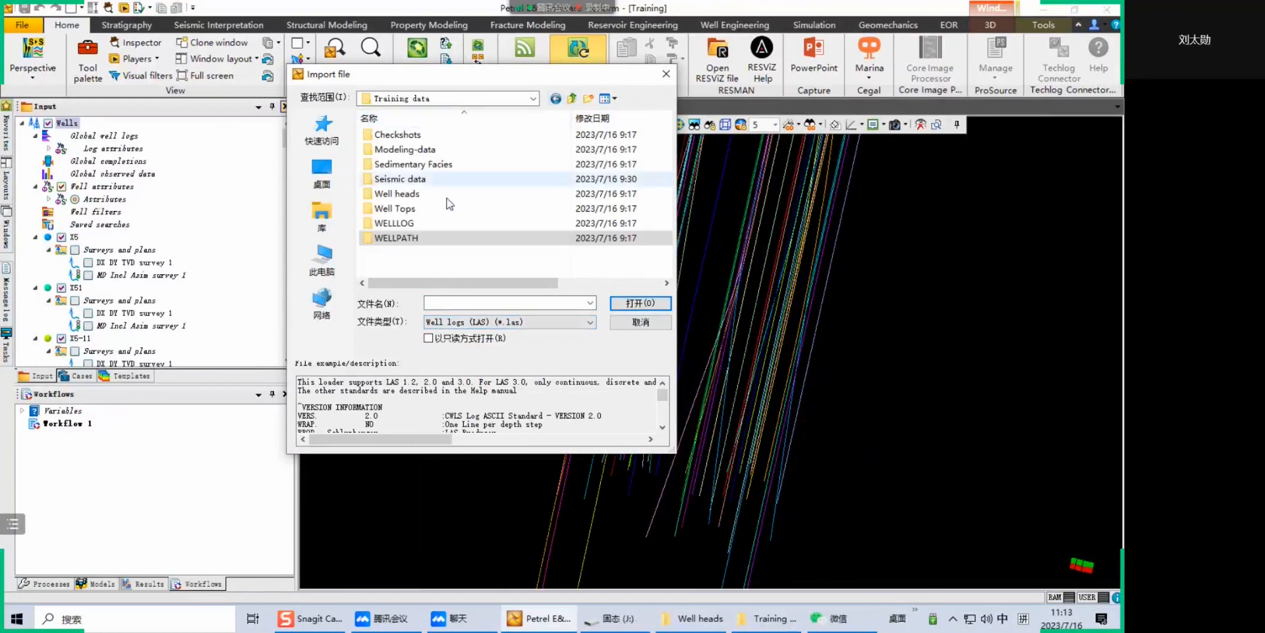
double_click(394, 223)
scroll(393, 164, down, 10)
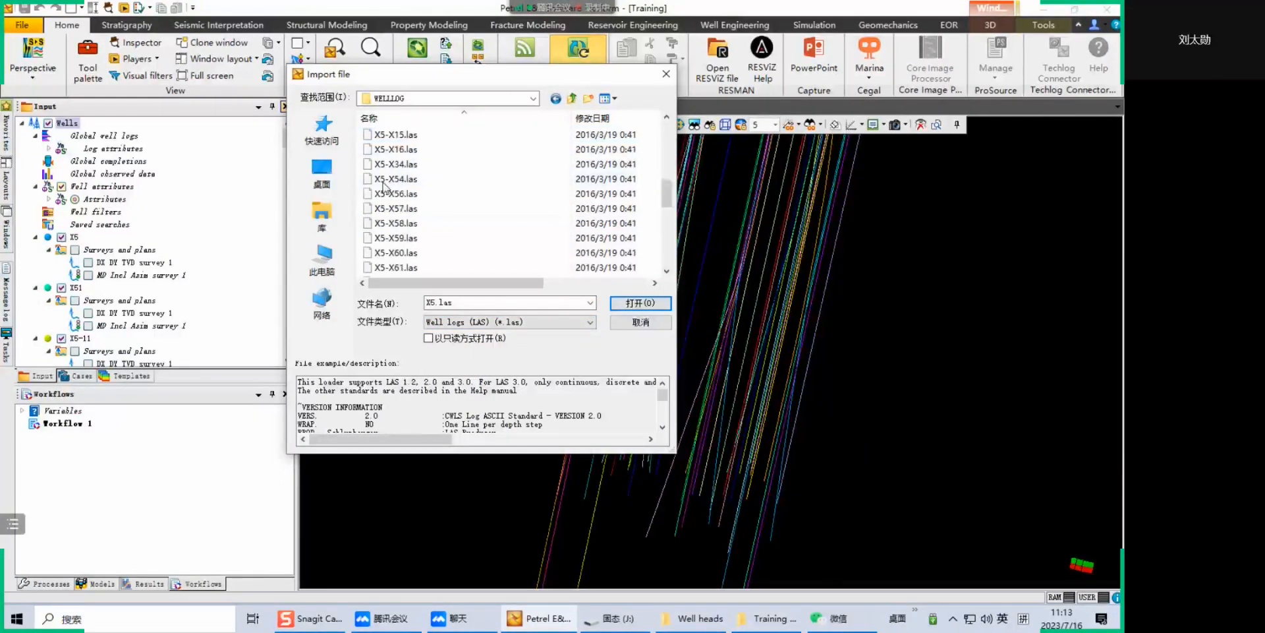
shift+click(389, 267)
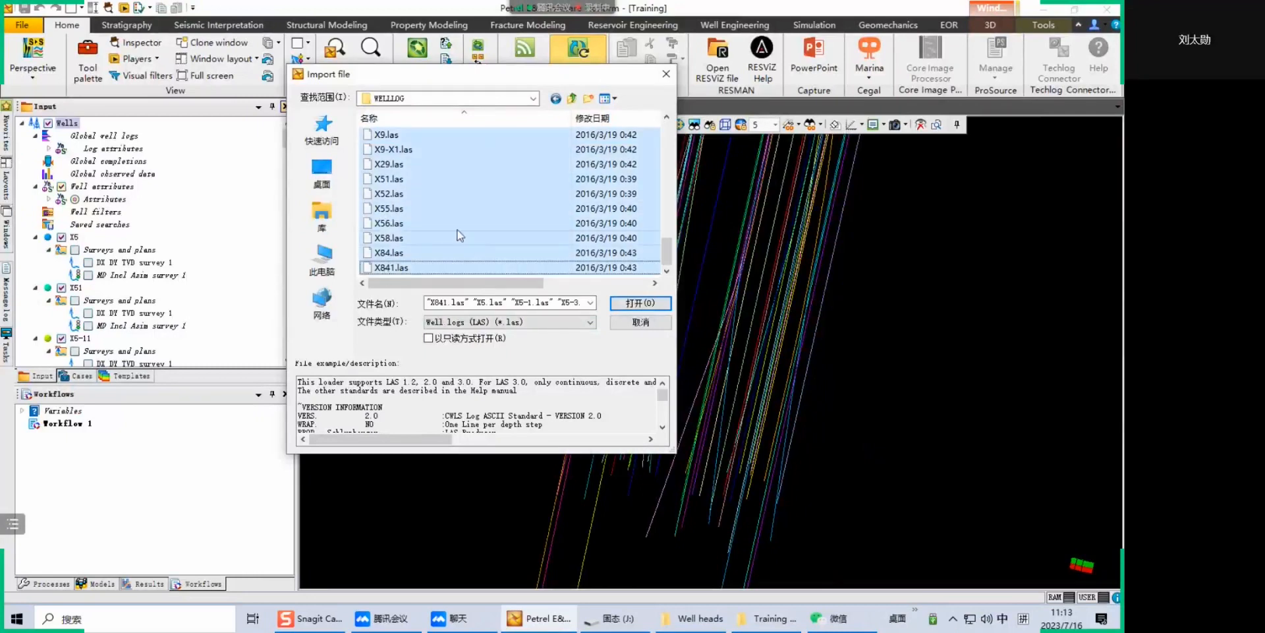
click(656, 304)
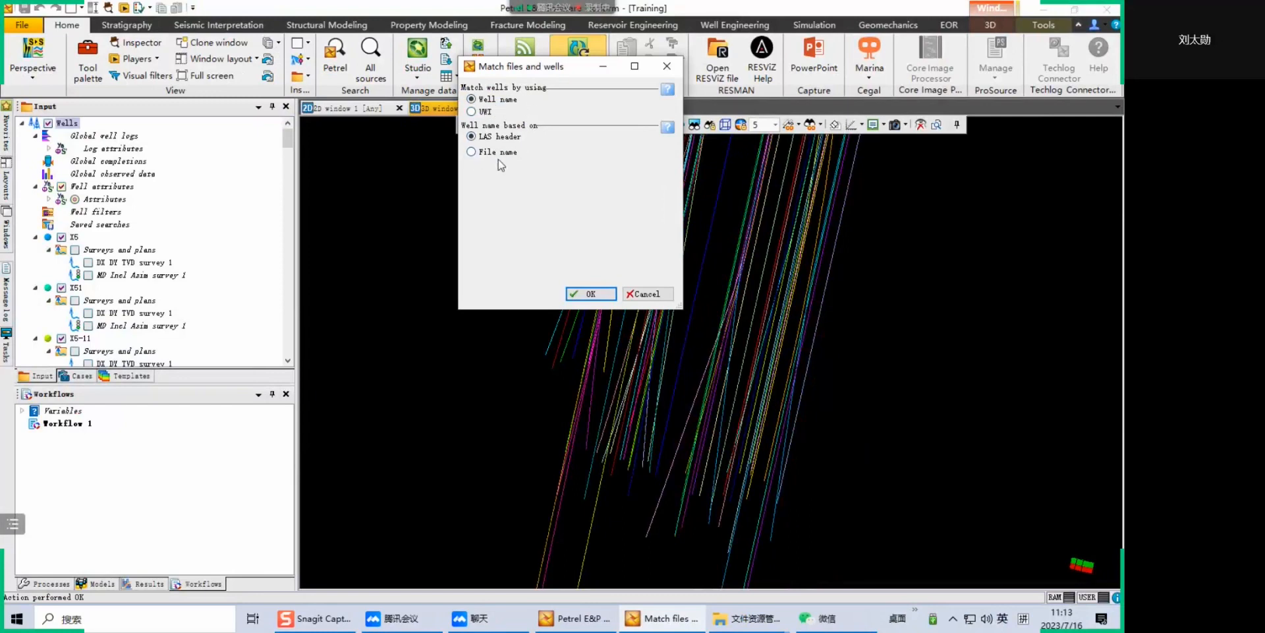
Base the well name on the file name, check the full list of matched well traces, and accept the matches
click(472, 153)
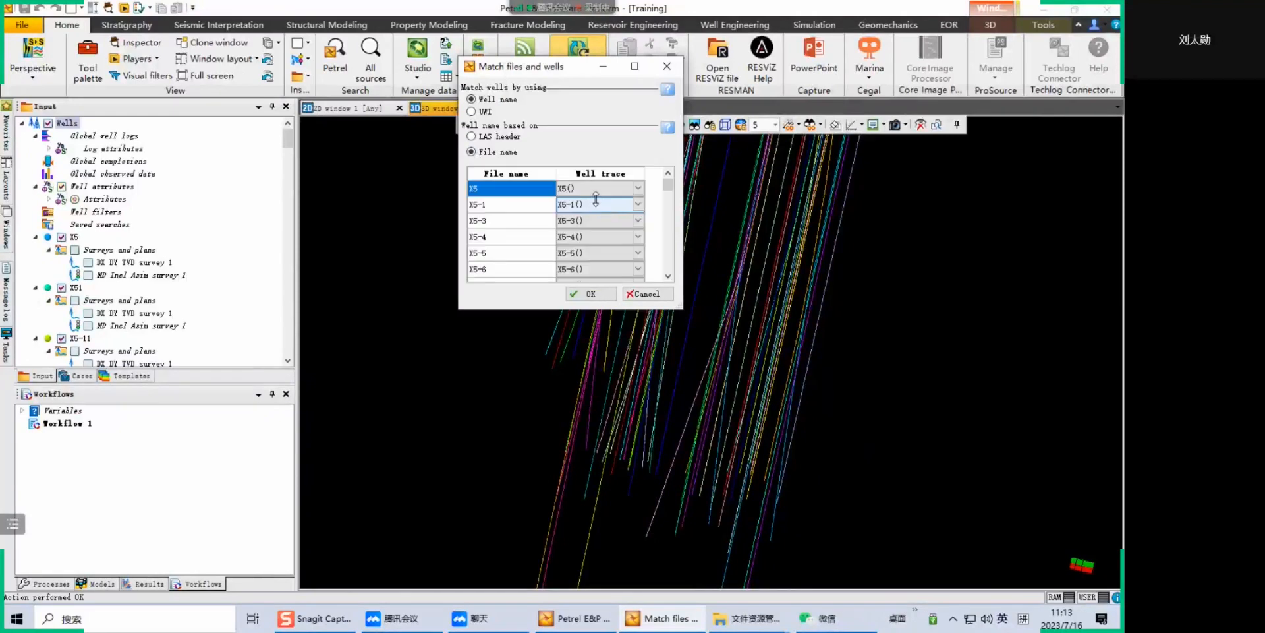
drag(680, 307, 830, 545)
drag(814, 267, 814, 501)
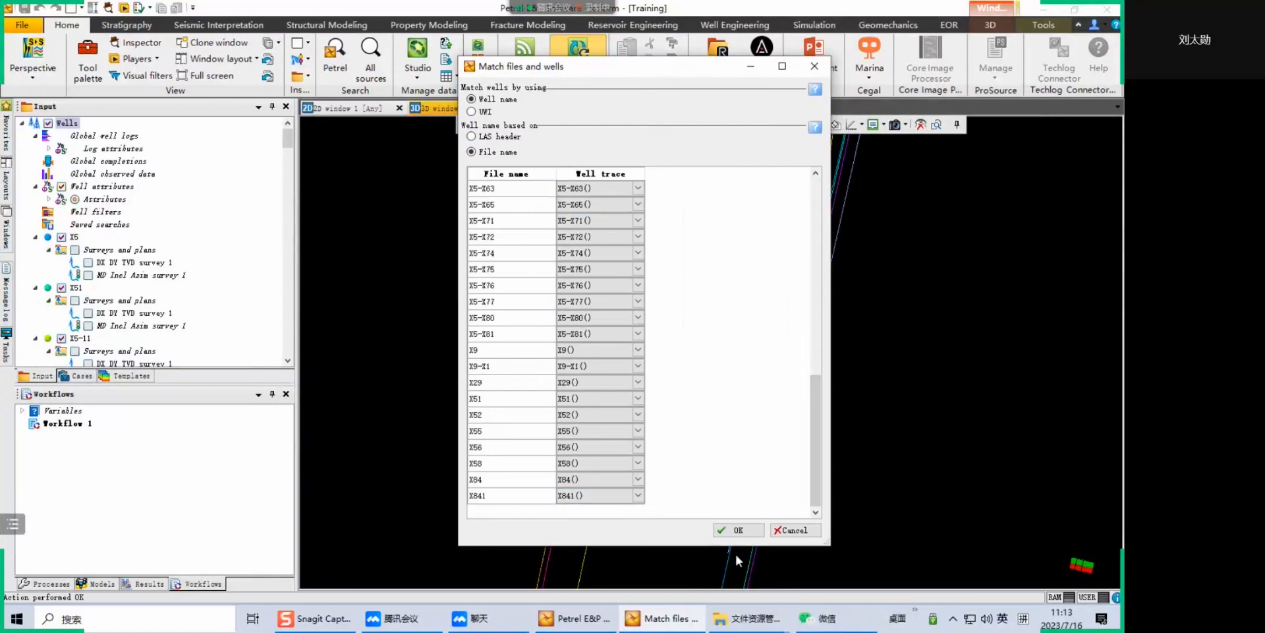
click(734, 530)
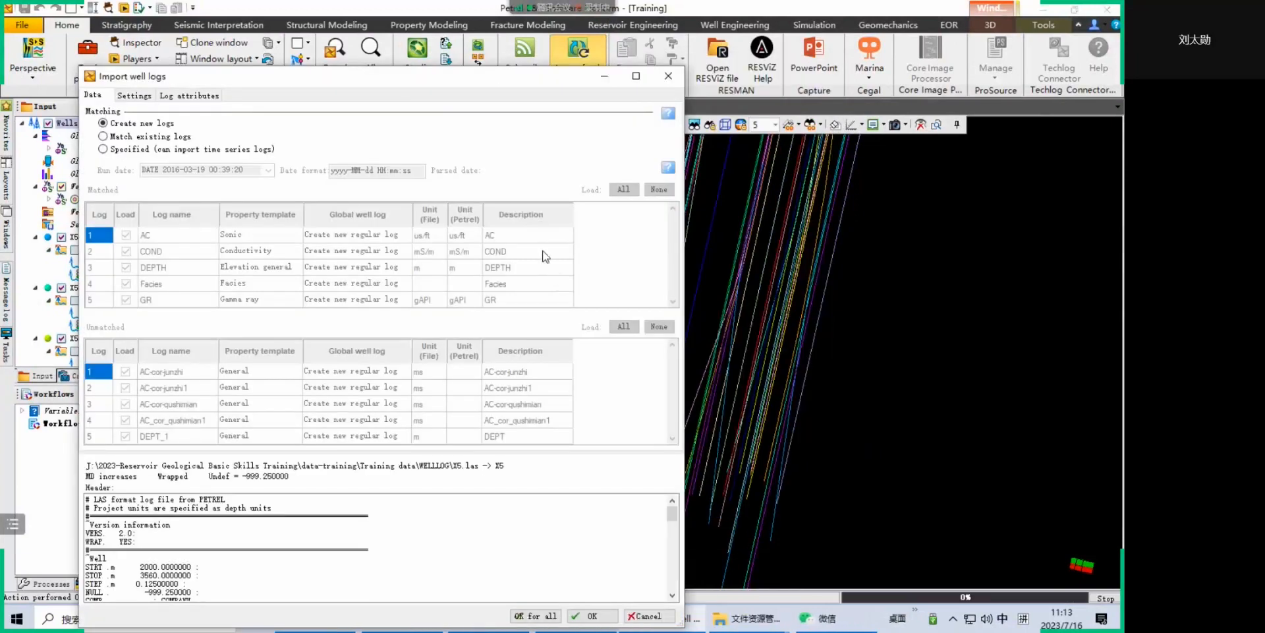
Set the matching of the well logs to Specified (can import time series logs)
drag(336, 80, 446, 17)
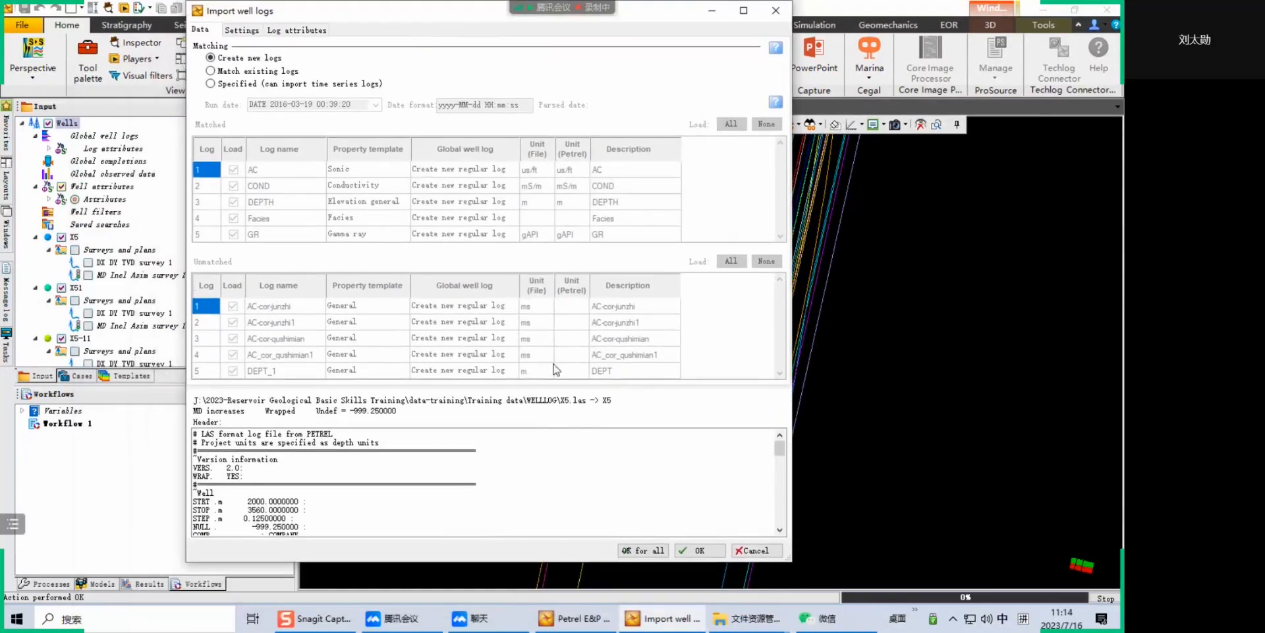
drag(657, 23, 657, 46)
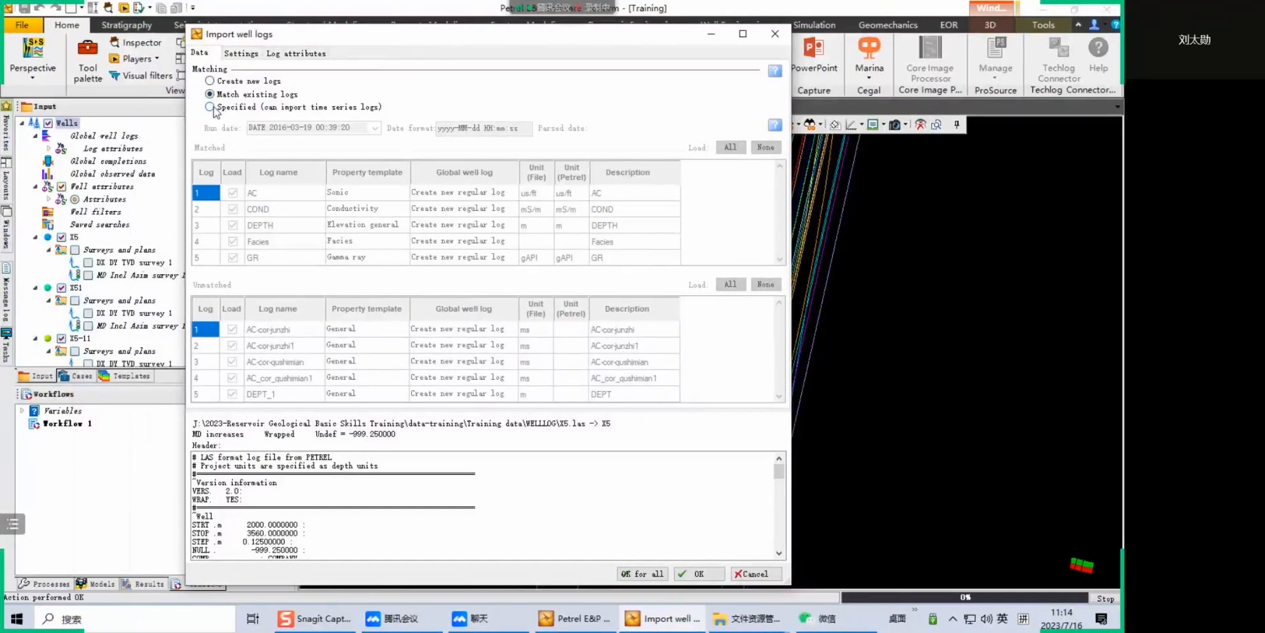
click(282, 107)
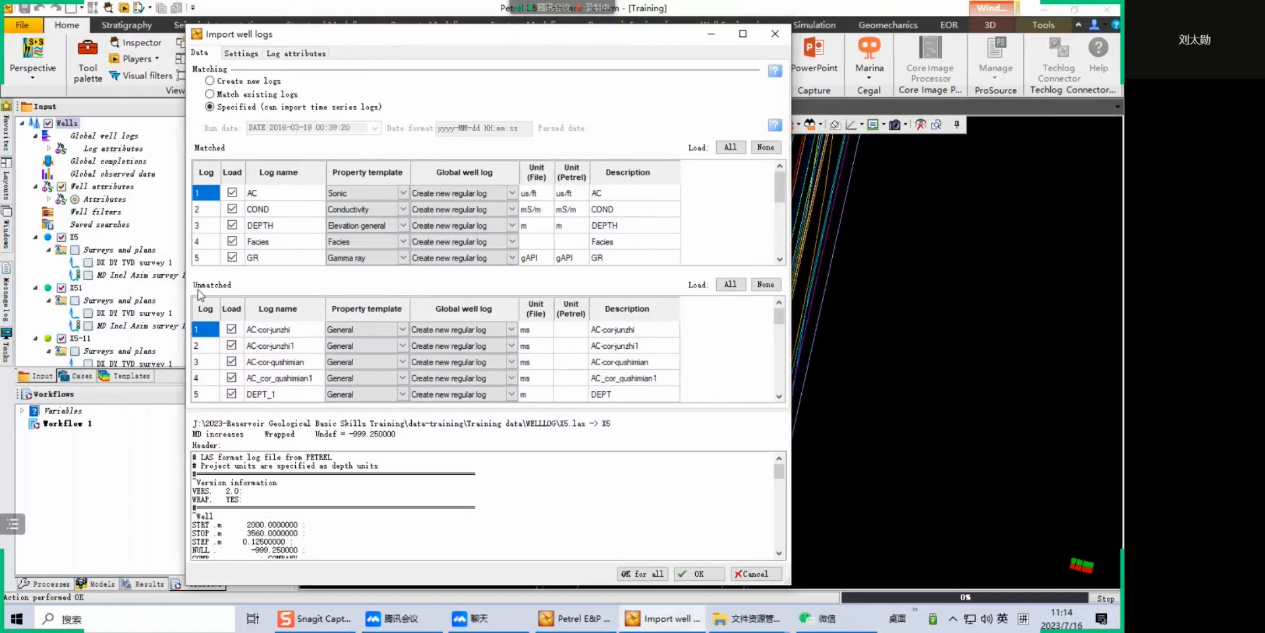
Set the property template of the unmatched AC-cor-junzhi log to Second
click(402, 331)
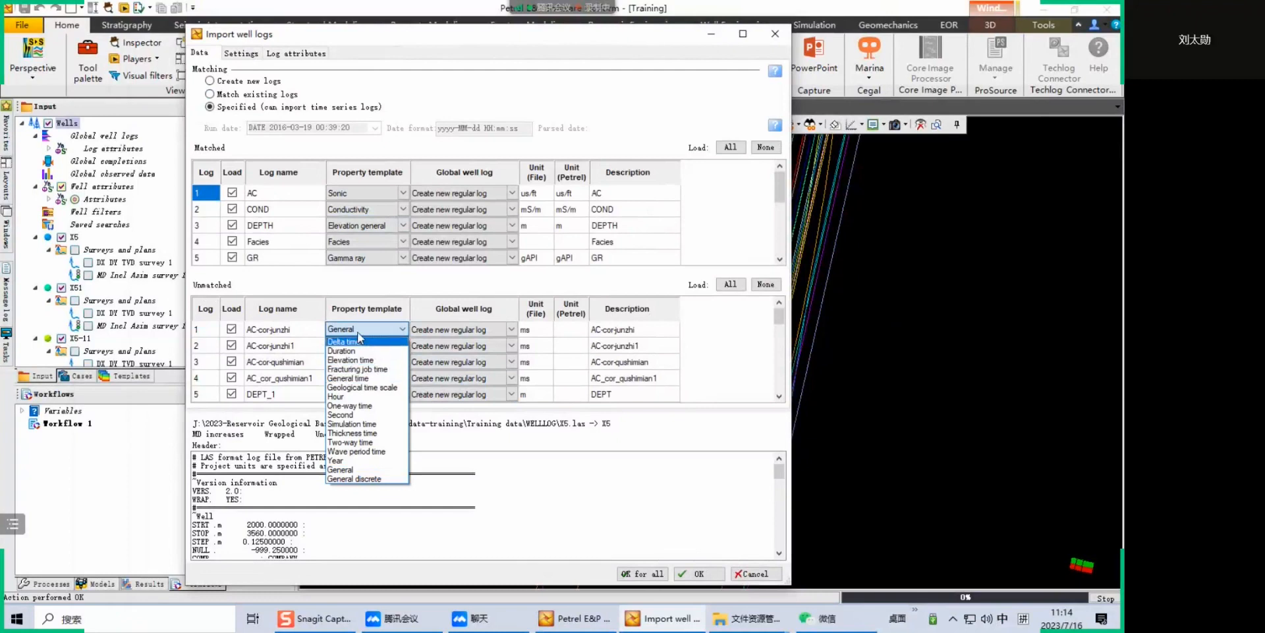
key(s)
key(BackSpace)
key(s)
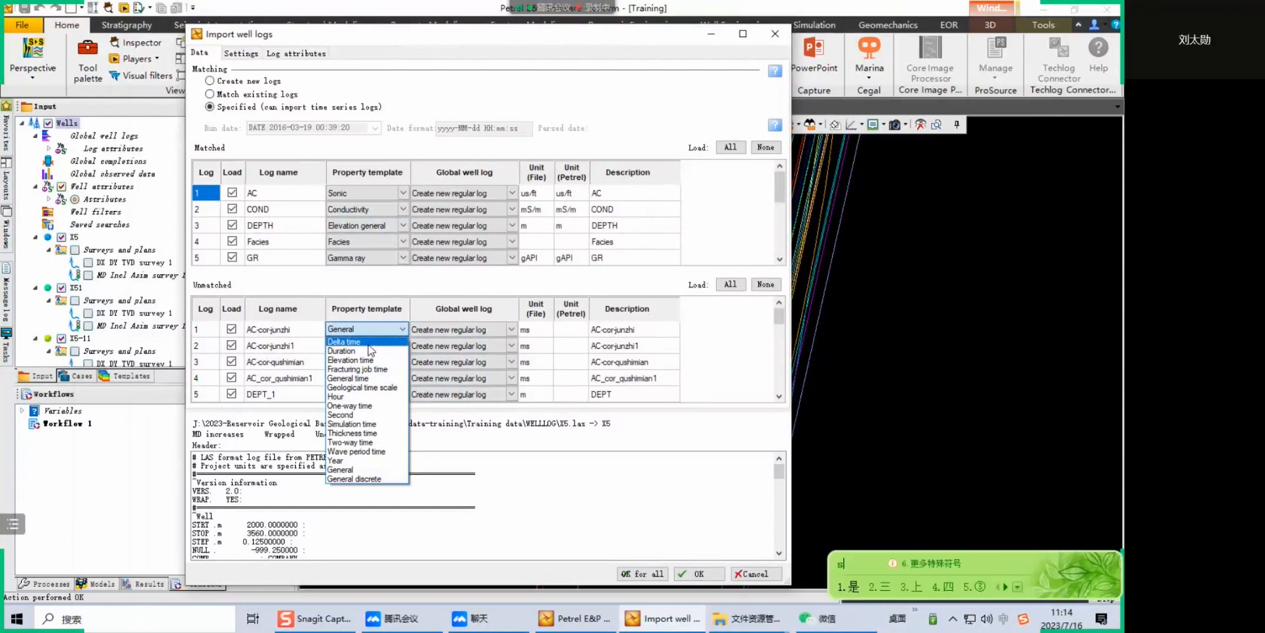
key(BackSpace)
key(ctrl+shift)
key(s)
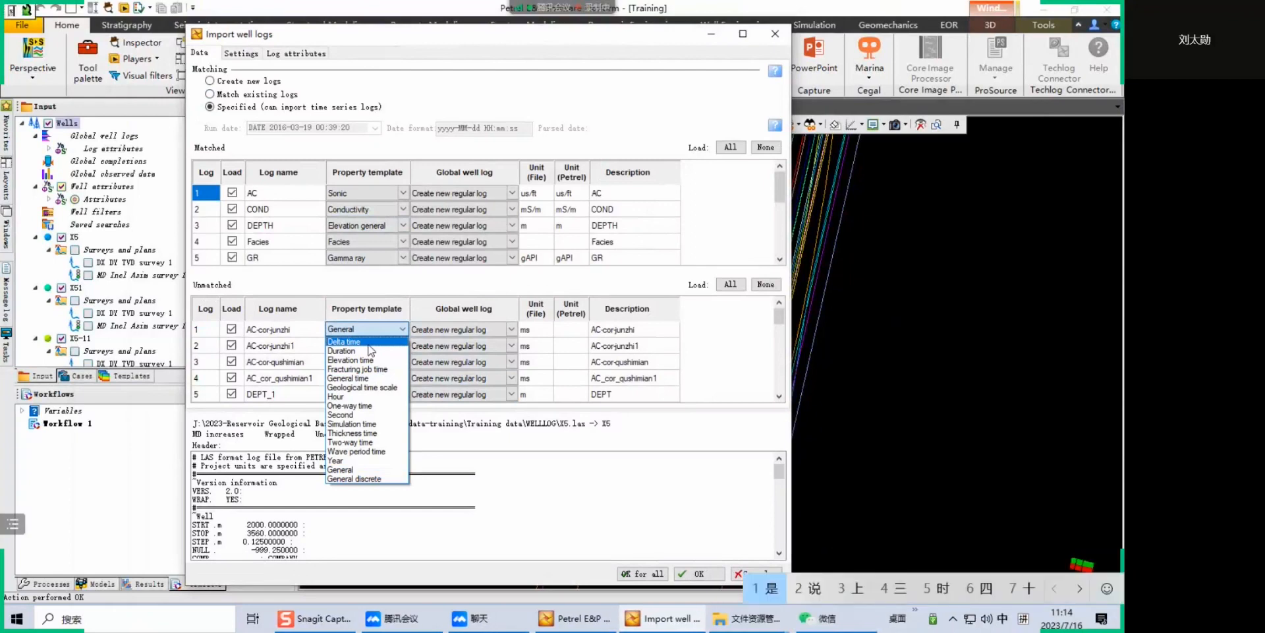
key(BackSpace)
key(s)
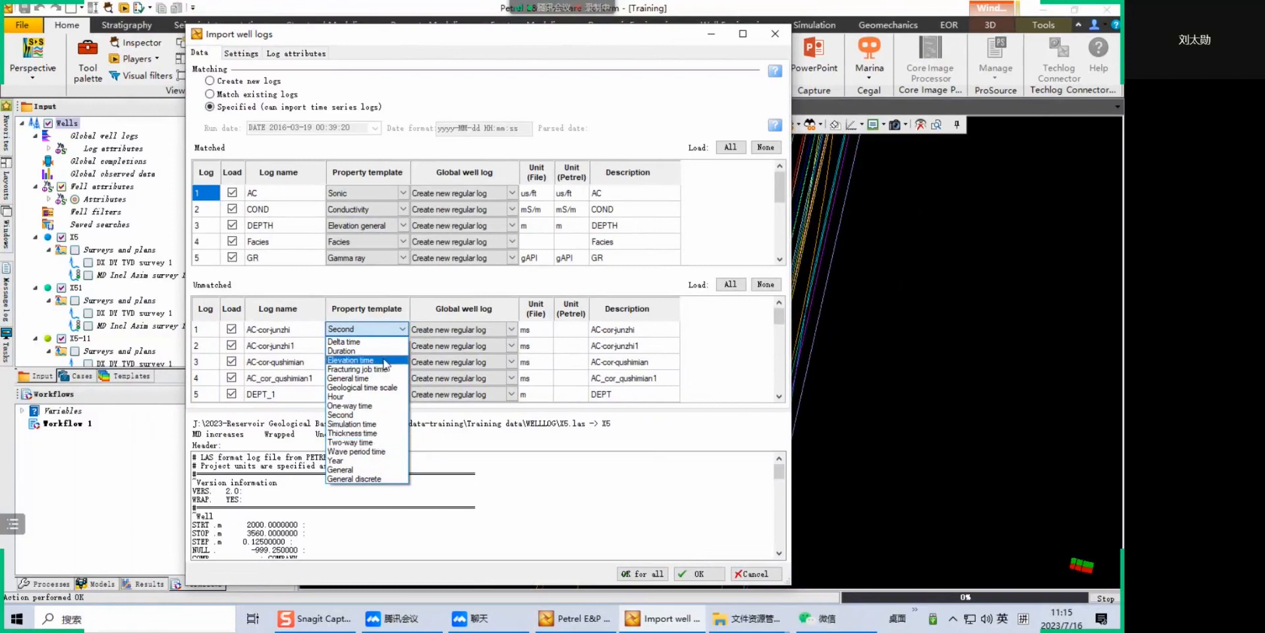
click(328, 280)
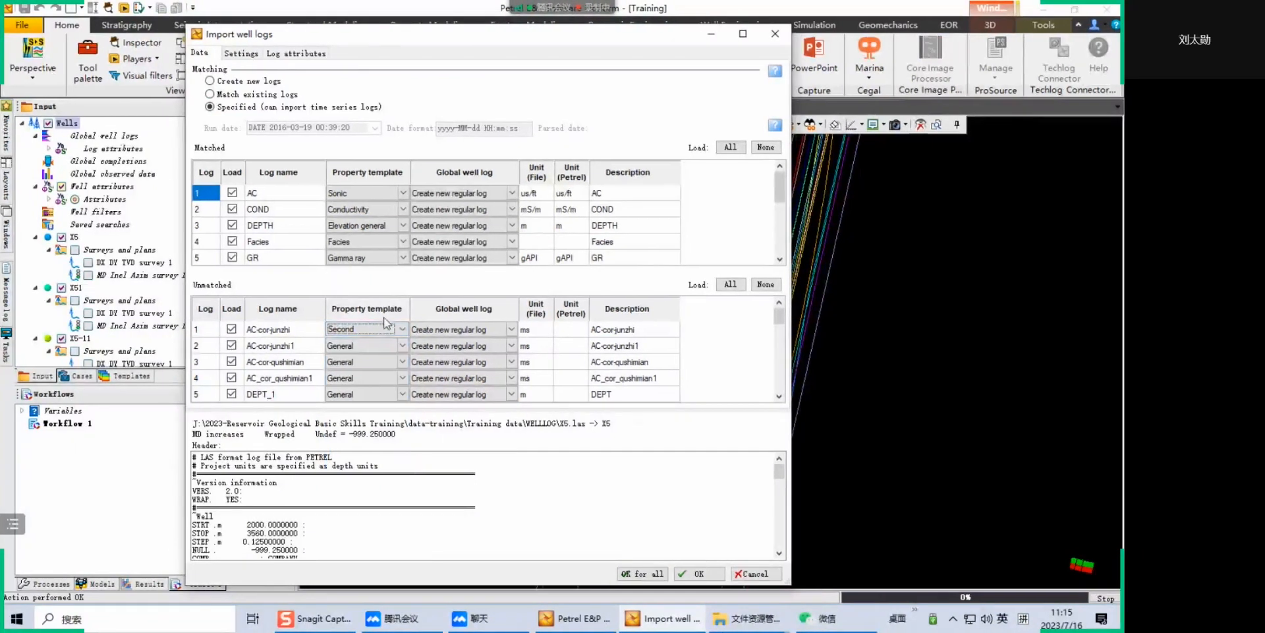
Change the property template of the unmatched AC-cor-junzhi log to Delta time
click(396, 333)
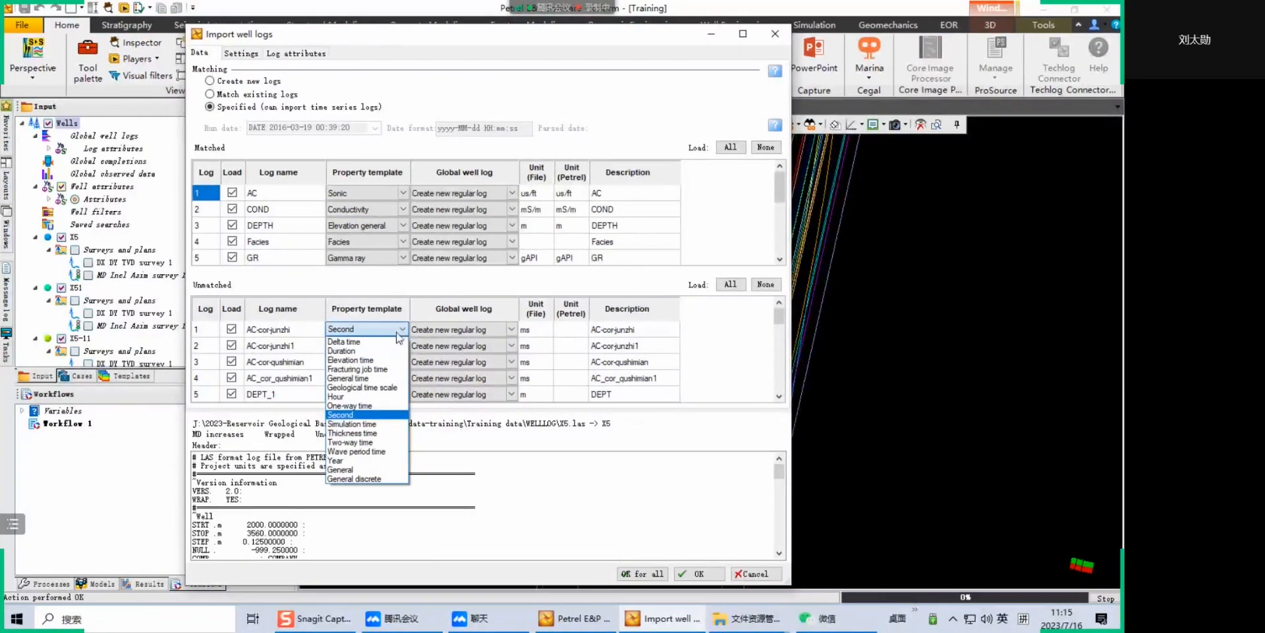
click(373, 286)
click(512, 331)
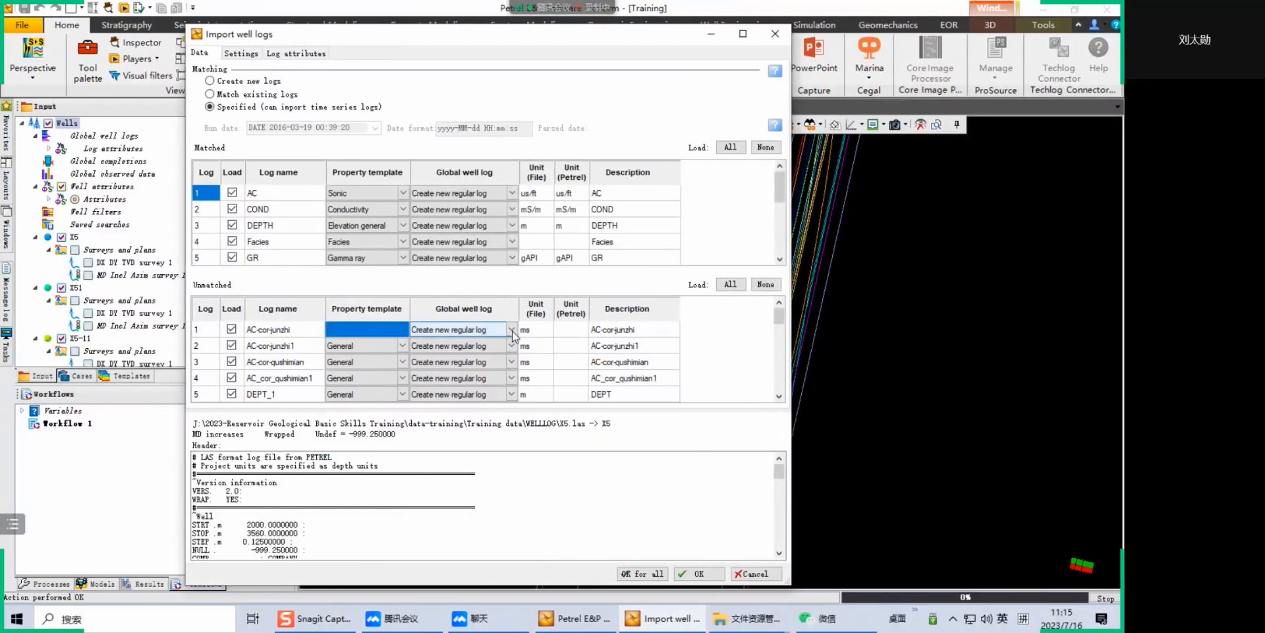
click(401, 330)
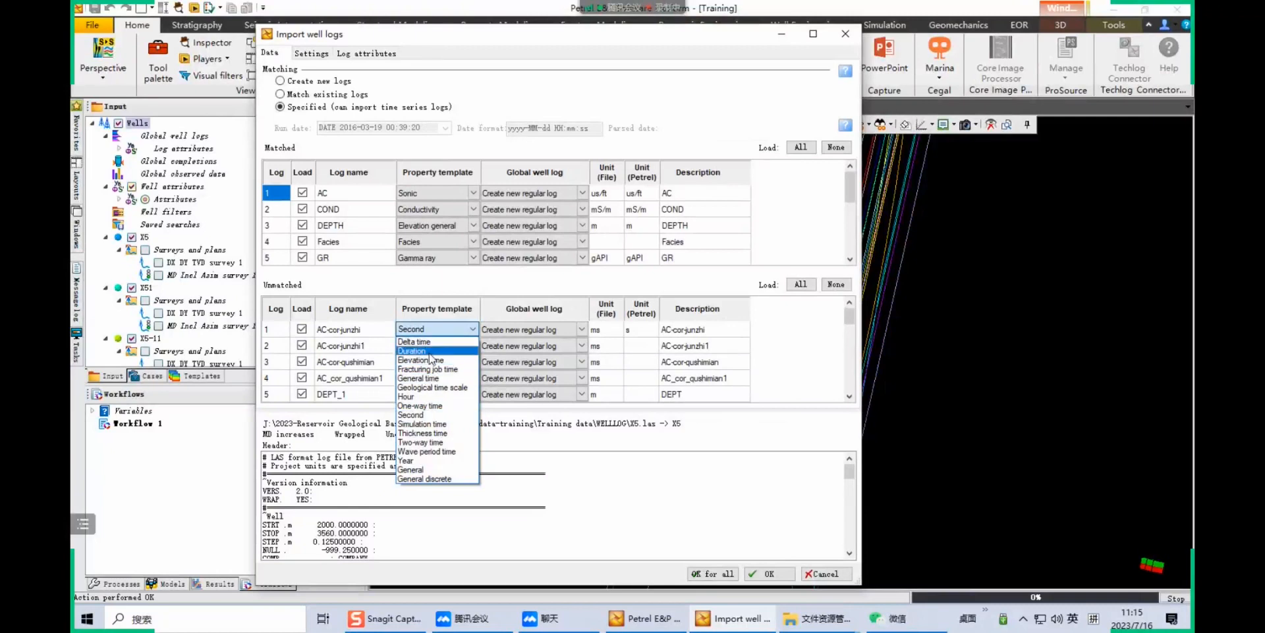
click(432, 341)
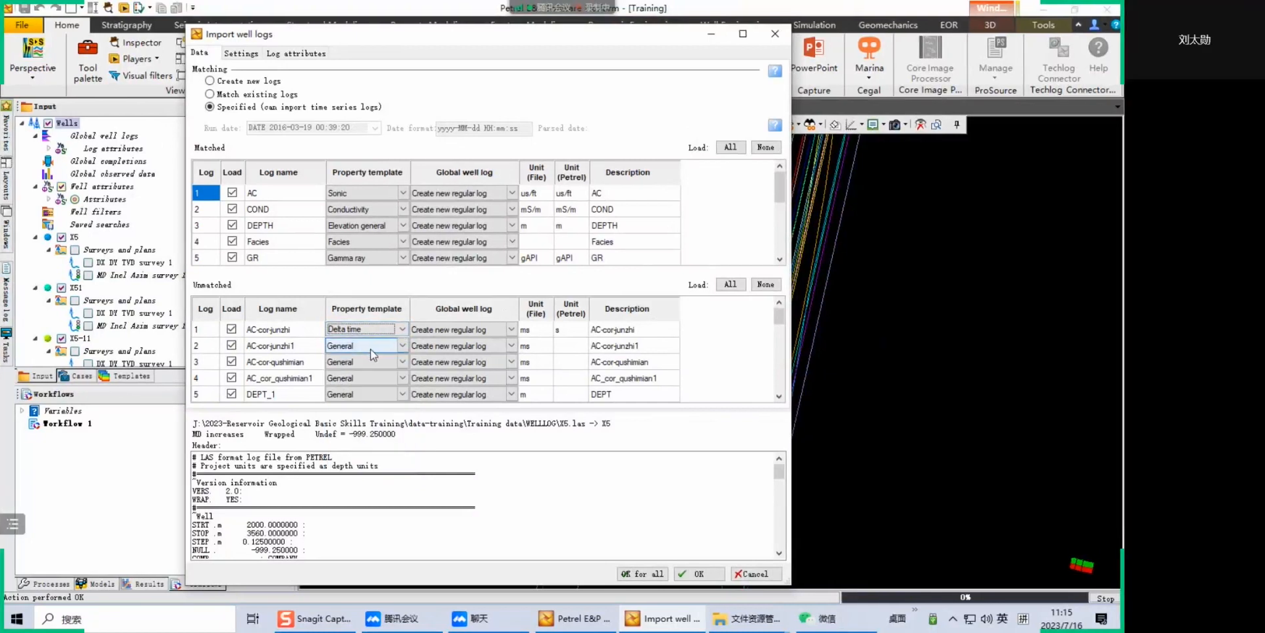
Set the property template of the unmatched AC-cor-junzhi1, AC-cor-qushimian and AC_cor_qushimian1 logs to Delta time
click(371, 348)
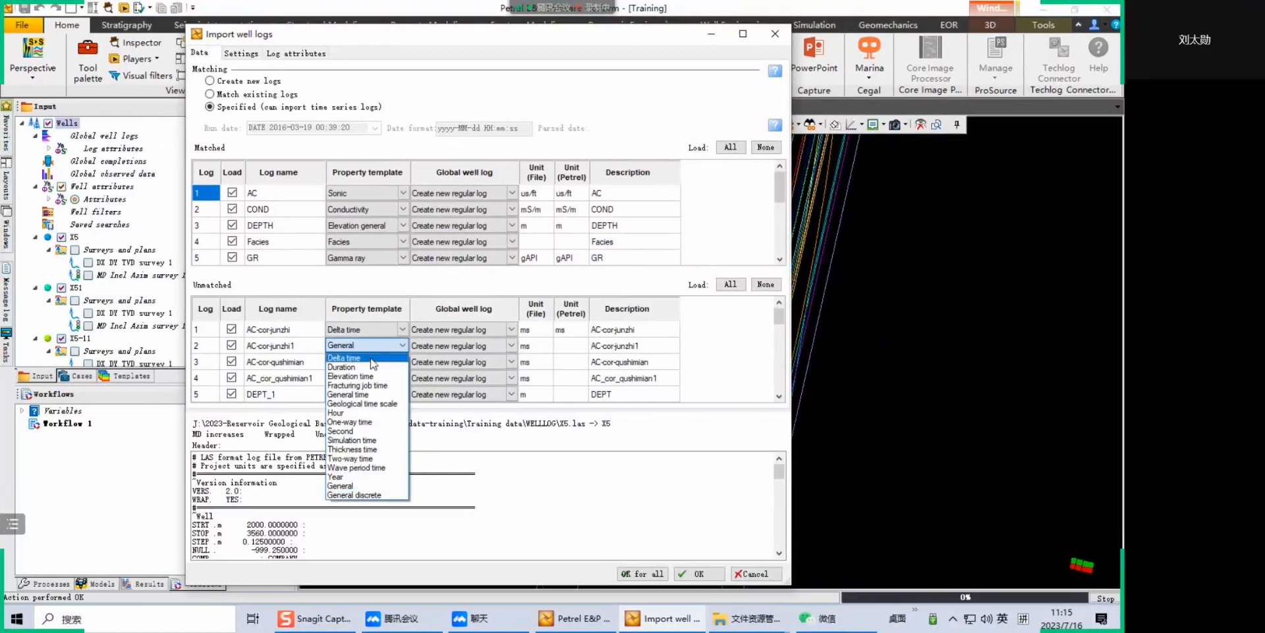
click(375, 357)
click(395, 362)
click(364, 380)
click(402, 377)
click(373, 384)
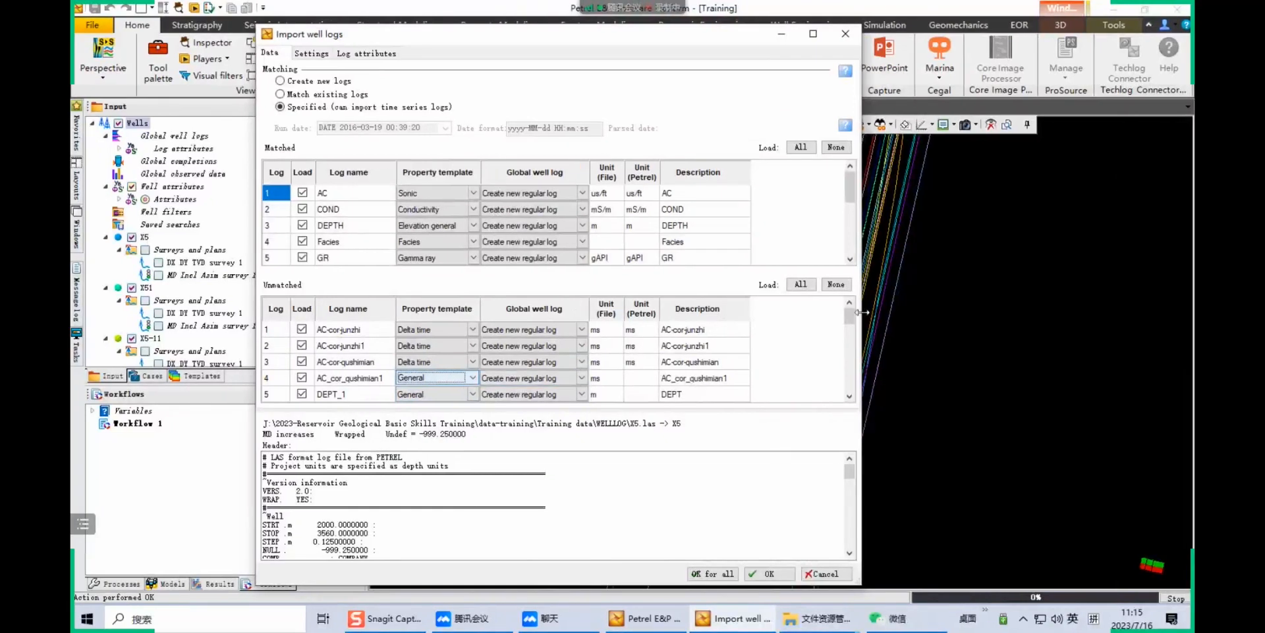
Set the property template of the unmatched WOG log to Lithologies
drag(779, 316, 855, 403)
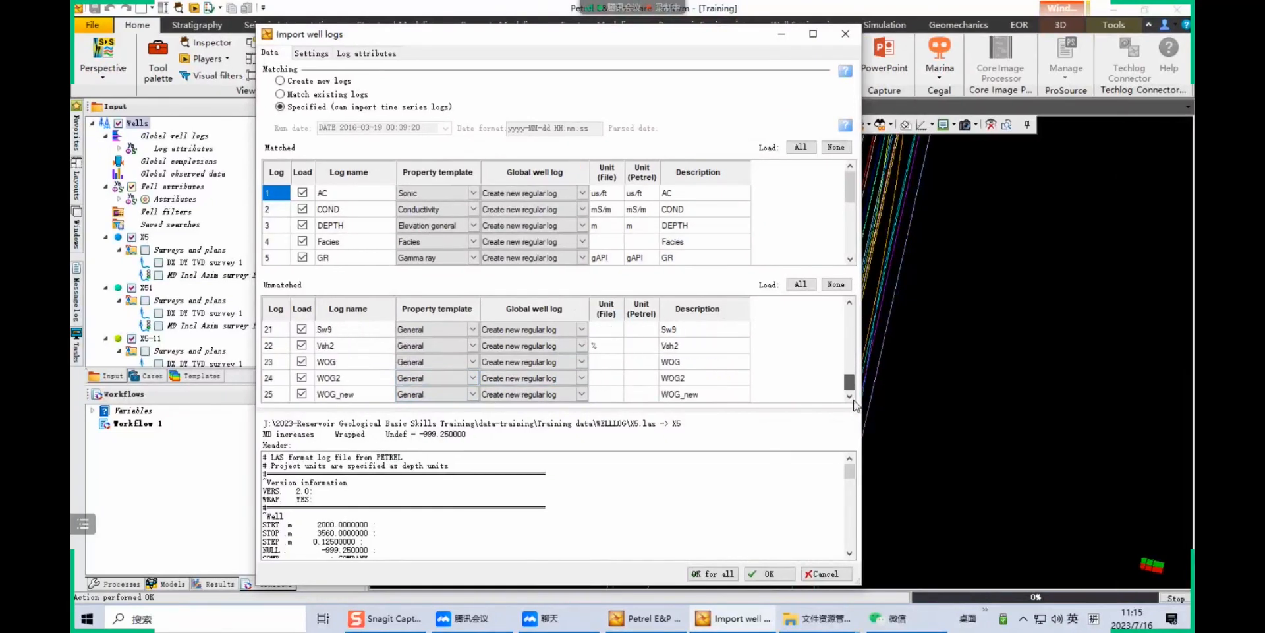
click(413, 379)
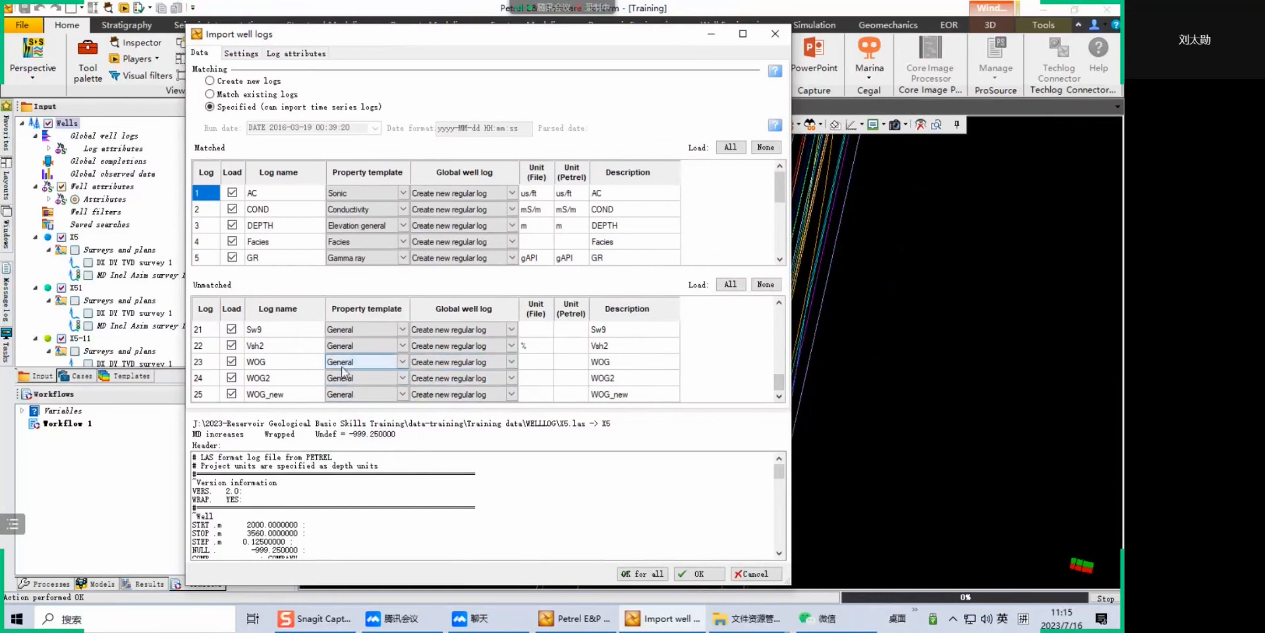
double_click(251, 364)
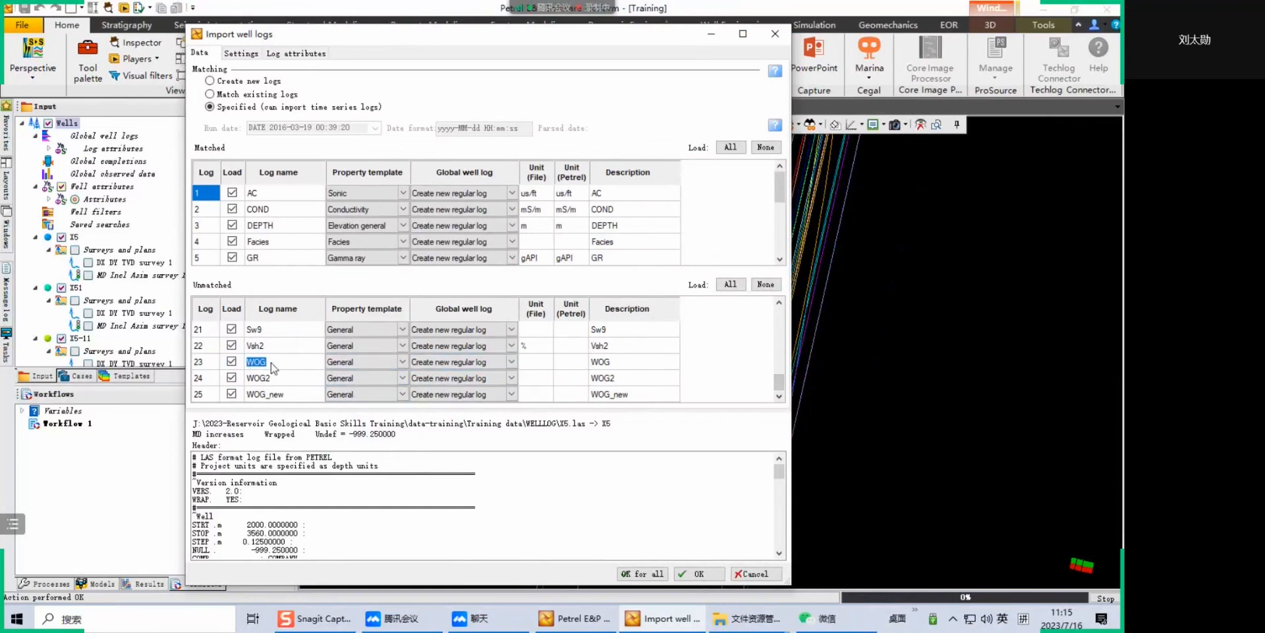
click(272, 362)
click(279, 365)
double_click(269, 364)
click(403, 363)
drag(401, 176, 476, 203)
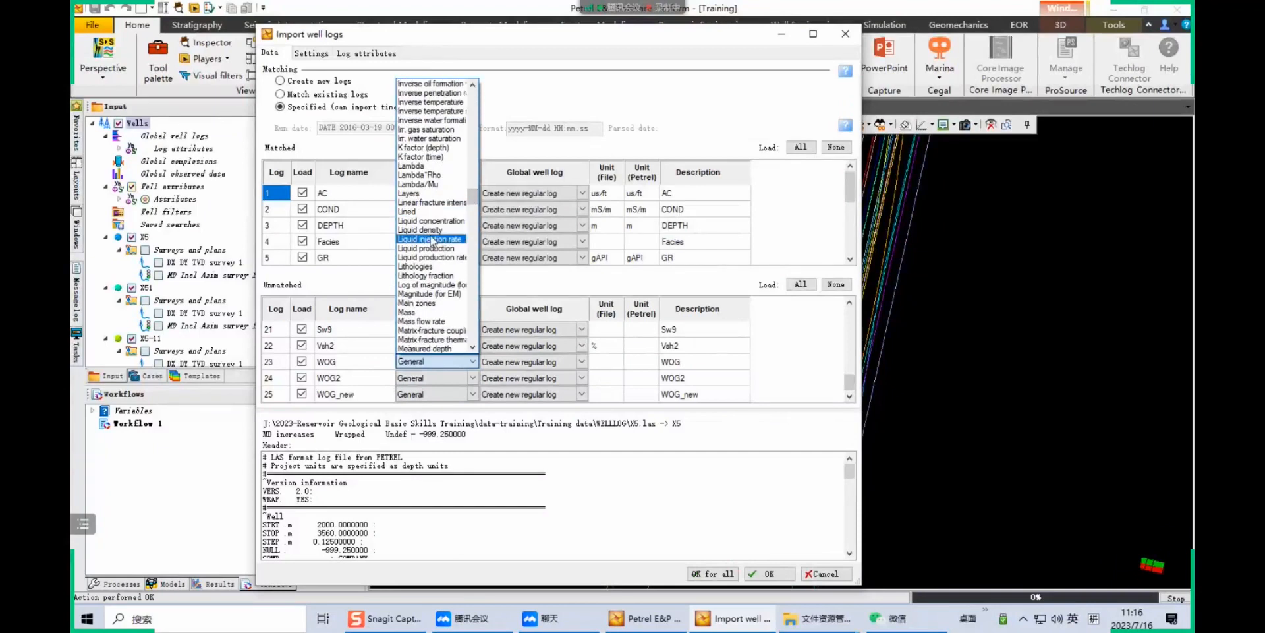
click(428, 267)
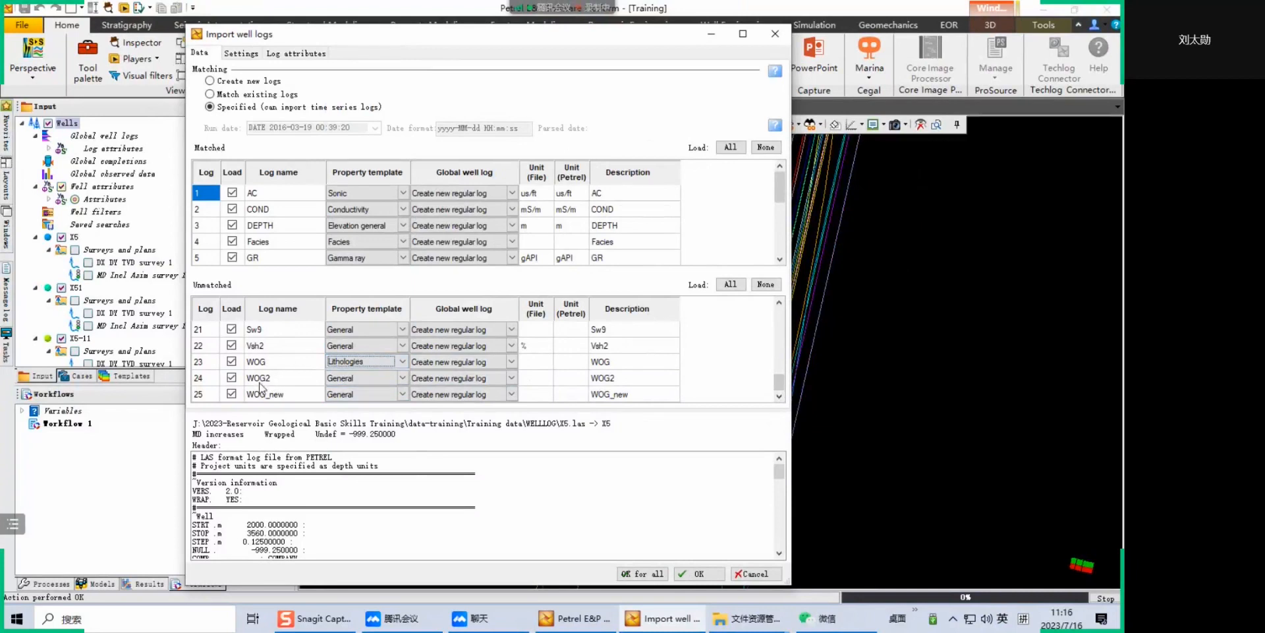
Set the property template of the unmatched WOG2 and WOG_new logs to Lithologies
click(396, 378)
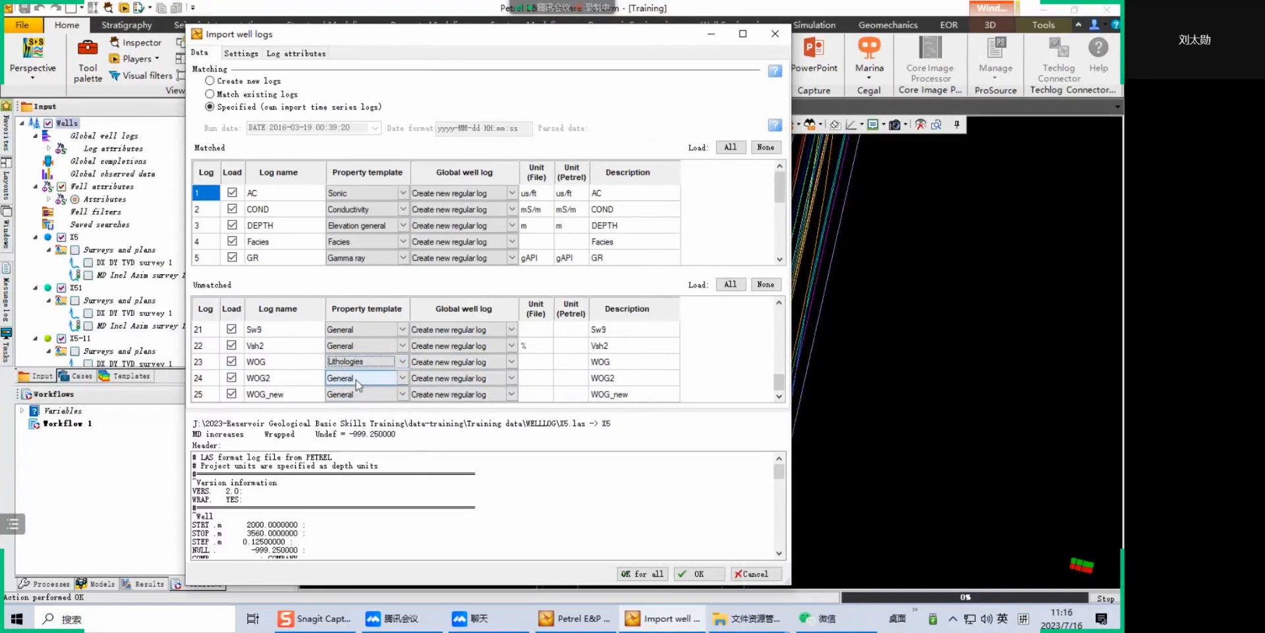
click(402, 378)
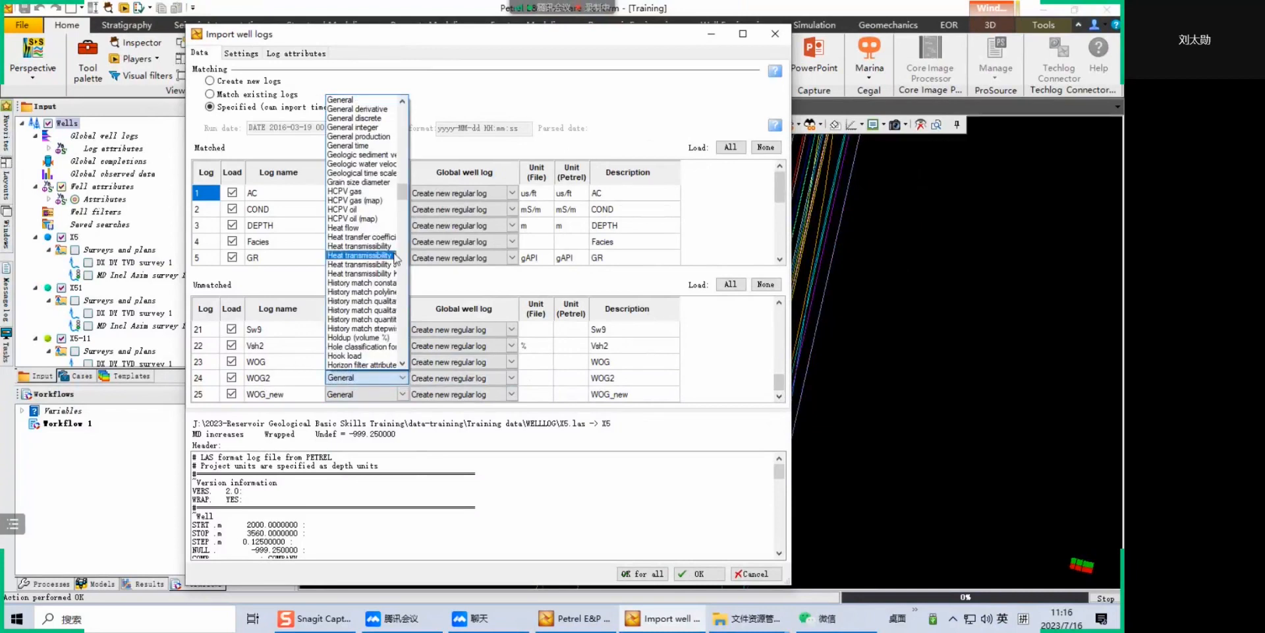
drag(406, 196, 406, 217)
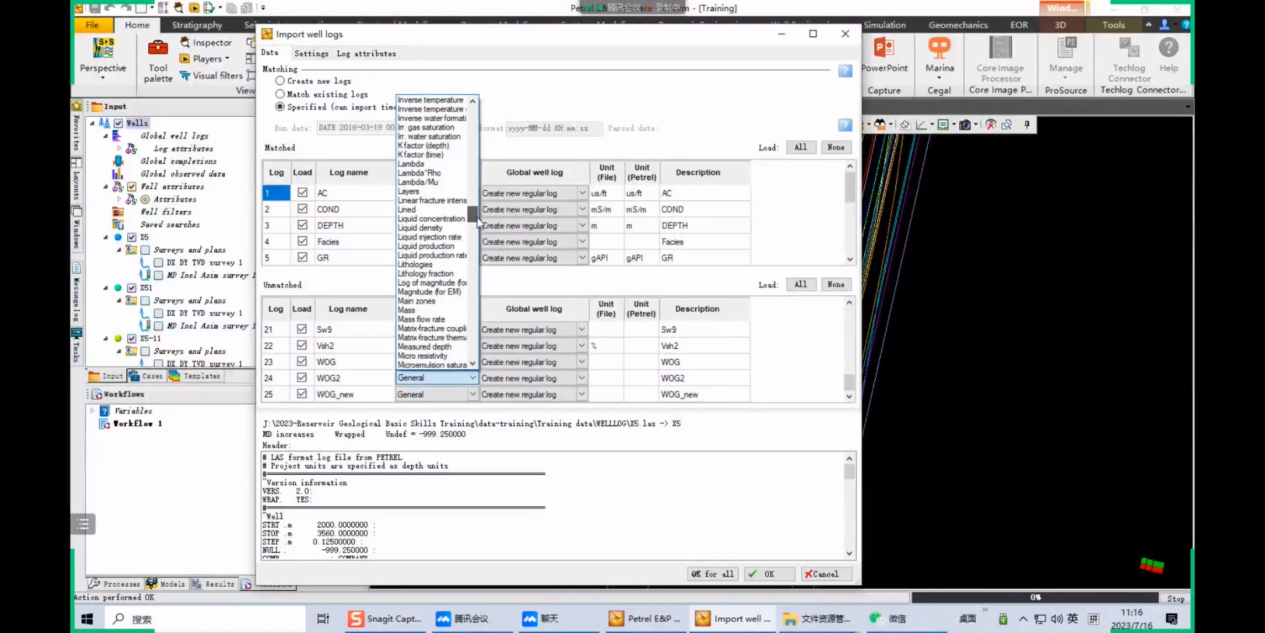
click(422, 265)
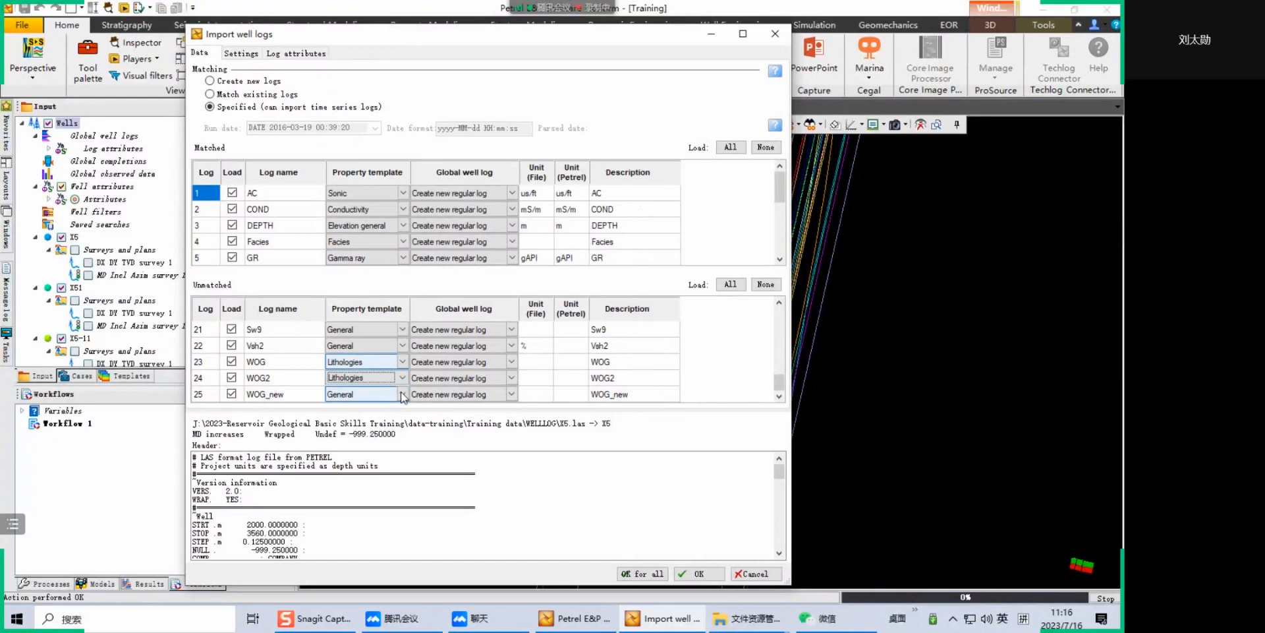
click(404, 394)
drag(403, 219, 404, 232)
click(364, 277)
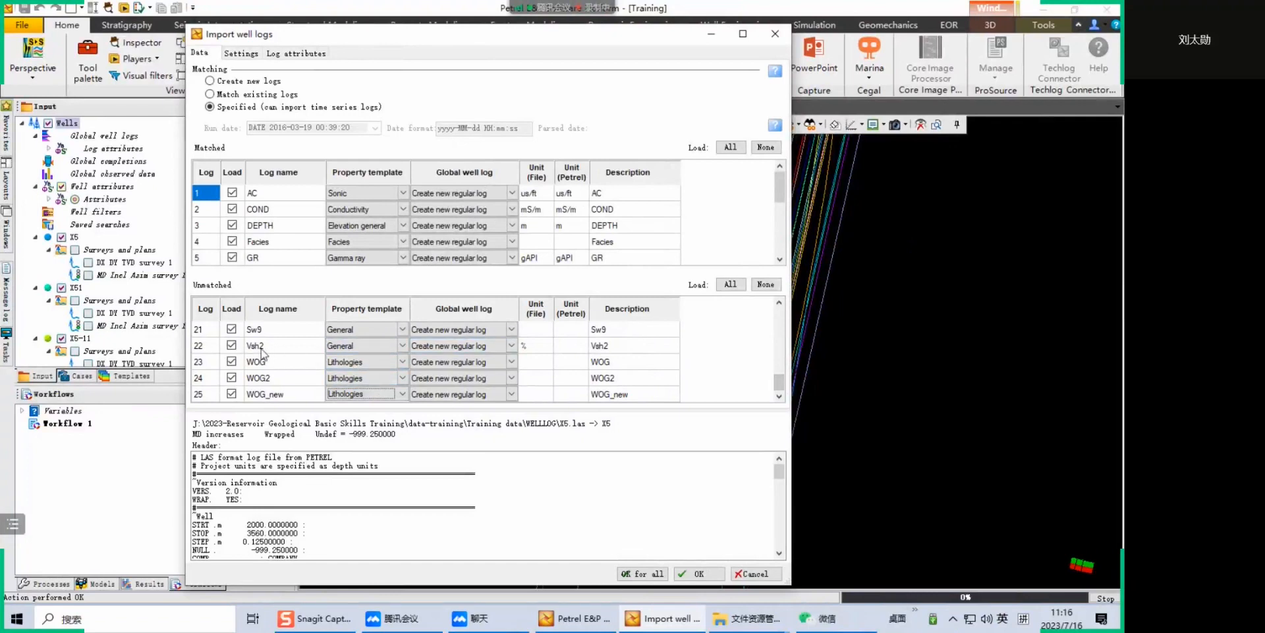
Set the property template of the unmatched Vsh2 log to VShale and that of Sw9 to Water saturation
click(380, 345)
click(402, 346)
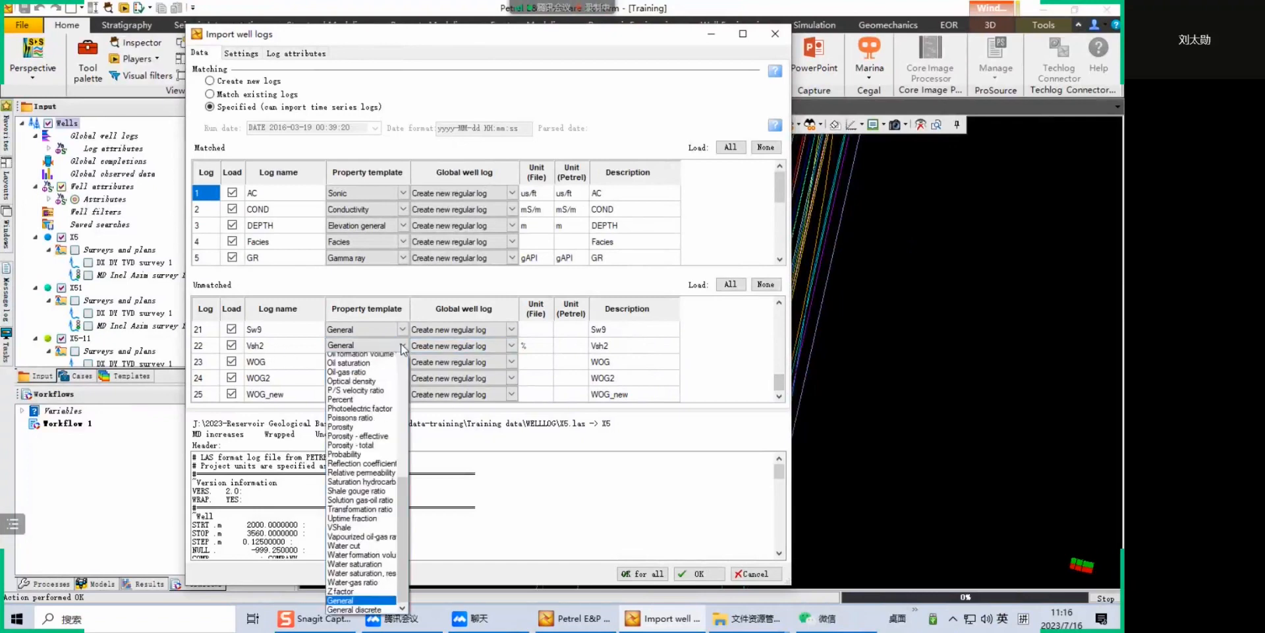
click(392, 542)
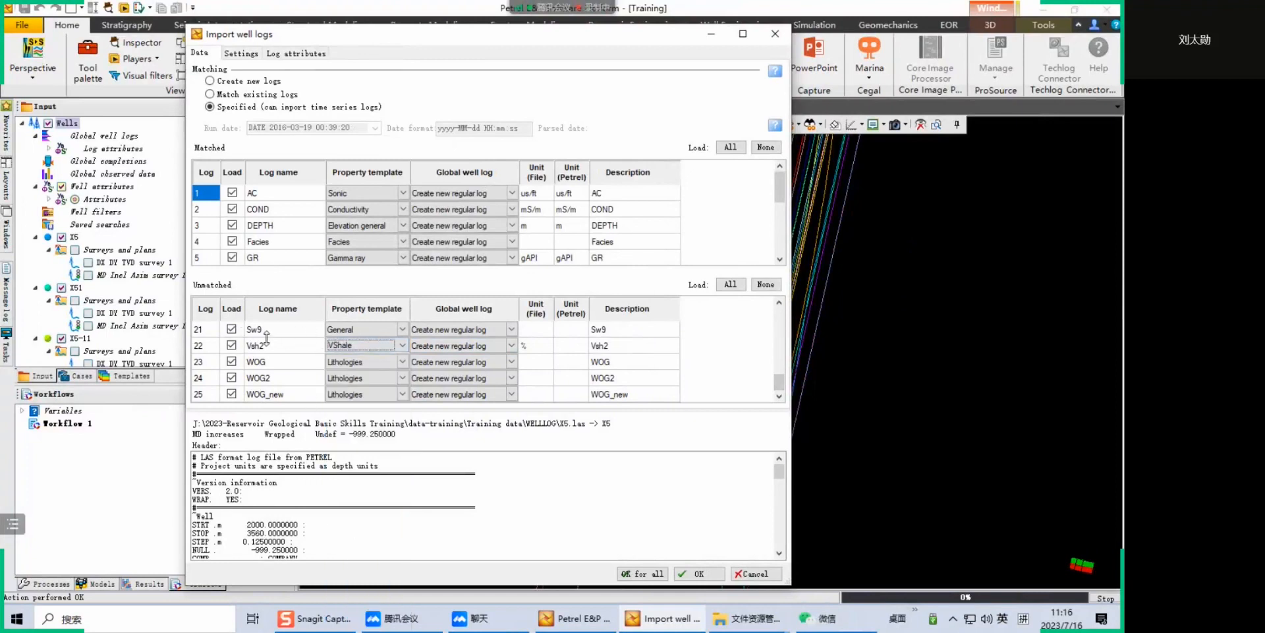
click(402, 329)
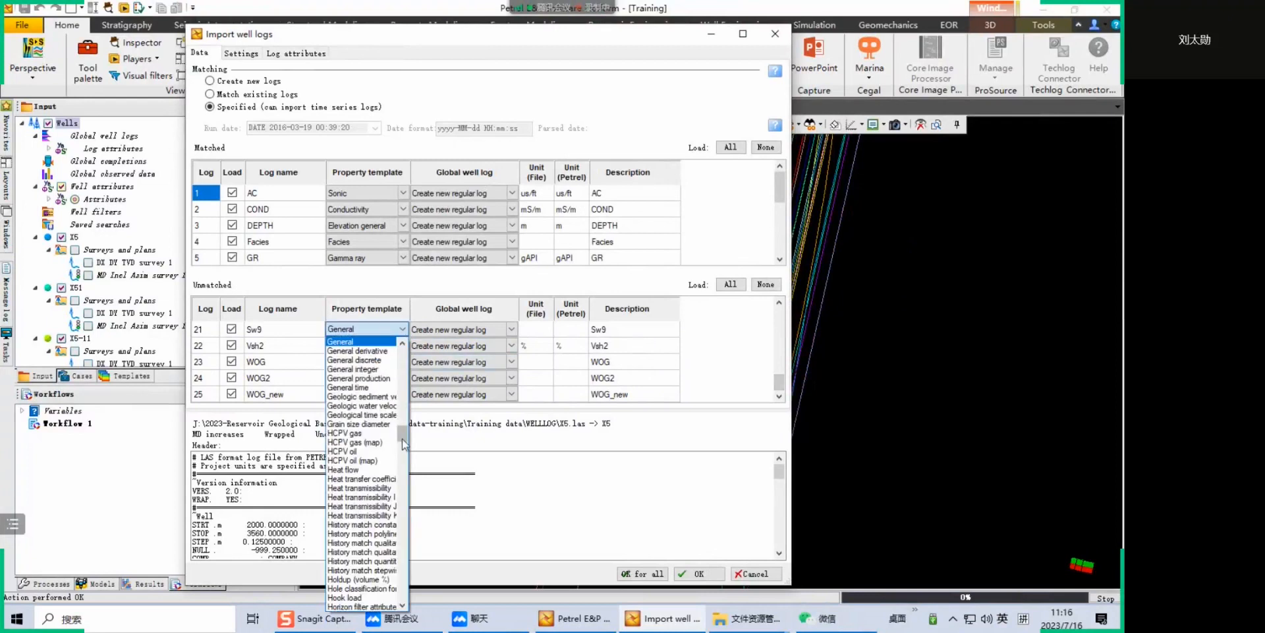
drag(404, 440, 410, 605)
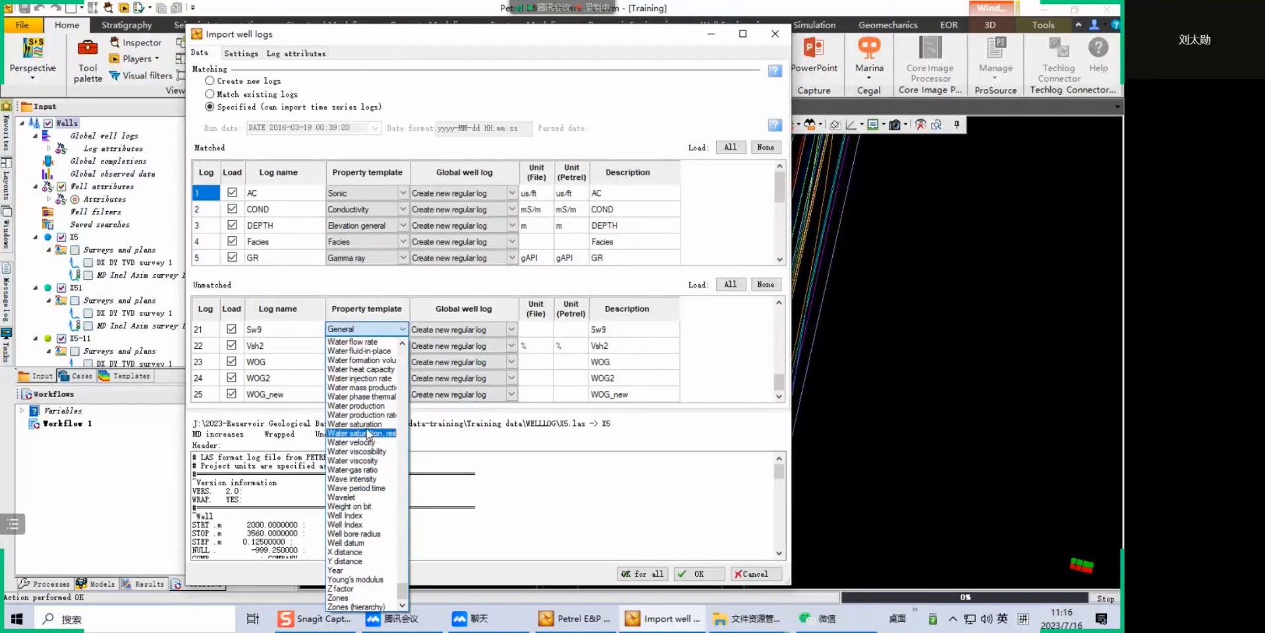
click(373, 424)
Set the property template of the unmatched Sw5 log to Water saturation
click(779, 302)
click(779, 303)
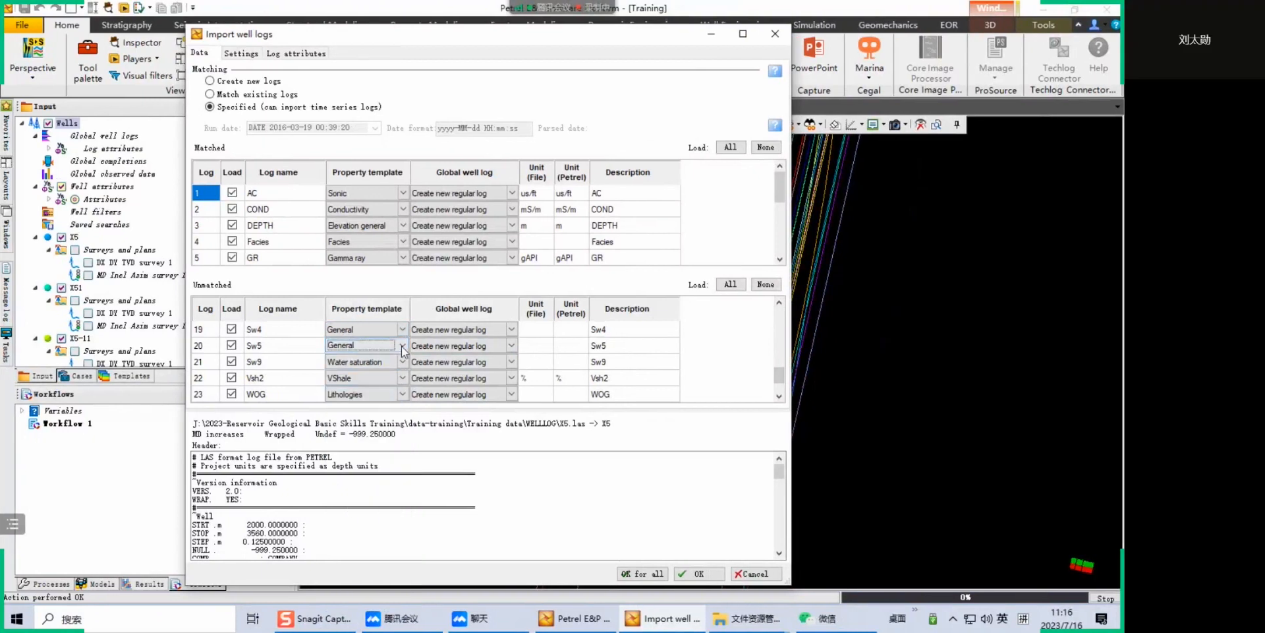
click(402, 346)
drag(402, 456, 404, 623)
click(402, 621)
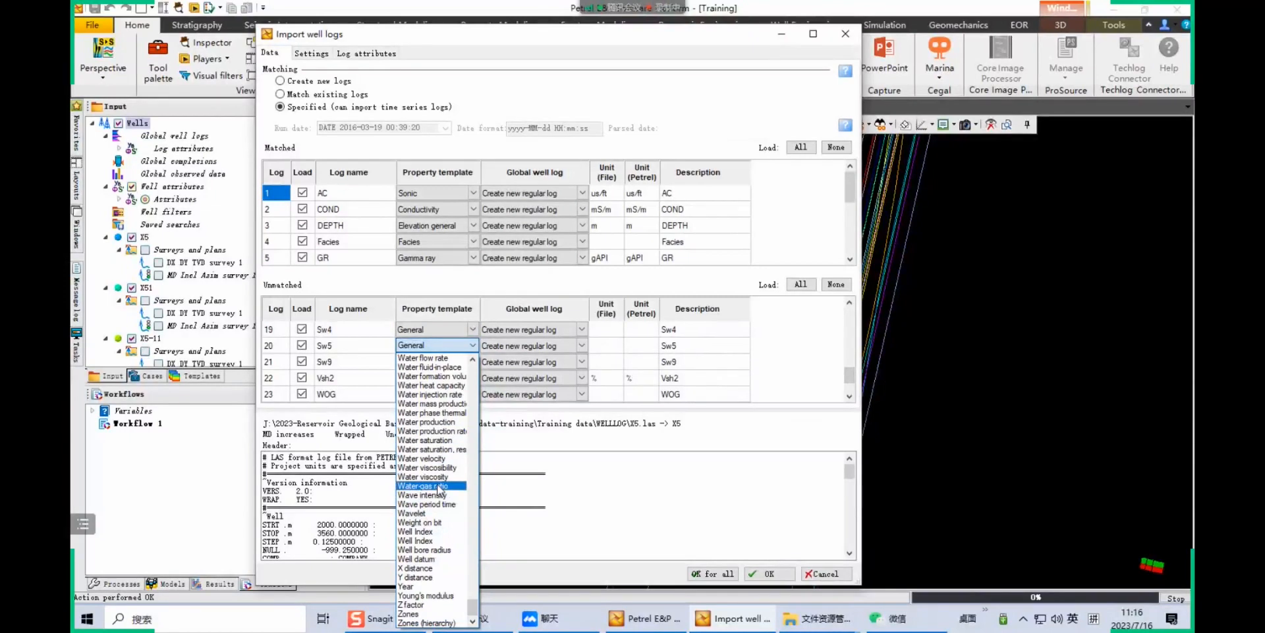
click(473, 359)
click(473, 360)
click(473, 359)
click(474, 359)
click(473, 359)
click(473, 359)
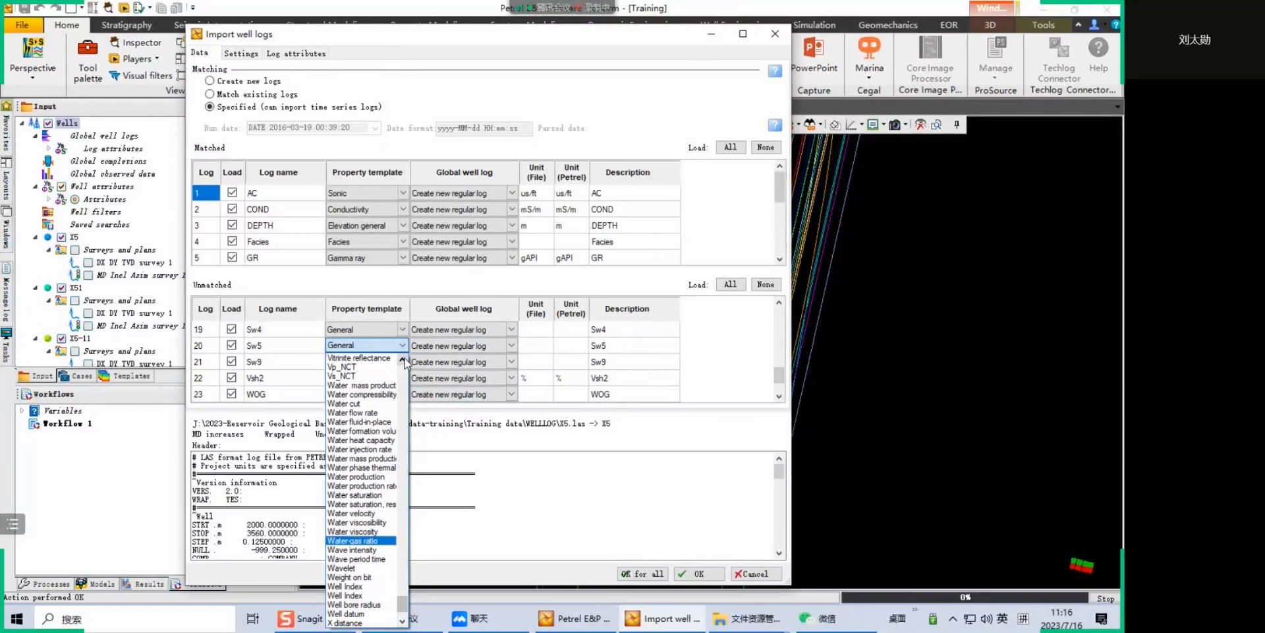
click(374, 504)
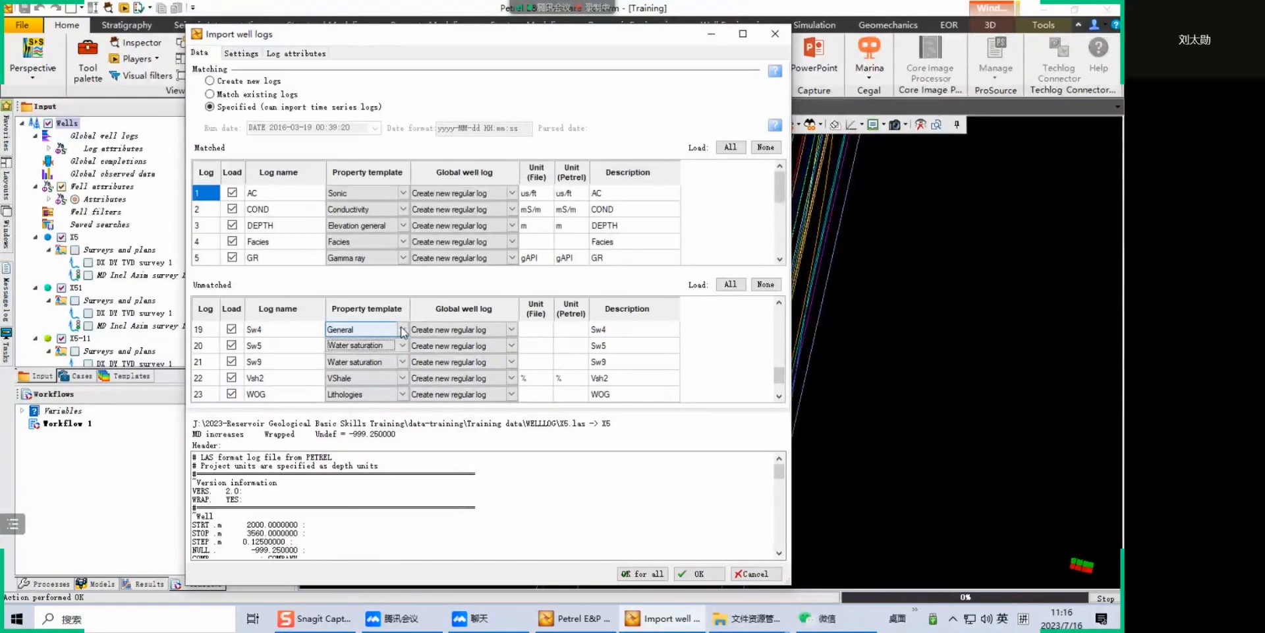
Set the property template of the unmatched Sw4 and Sw3 logs to Water saturation
click(473, 330)
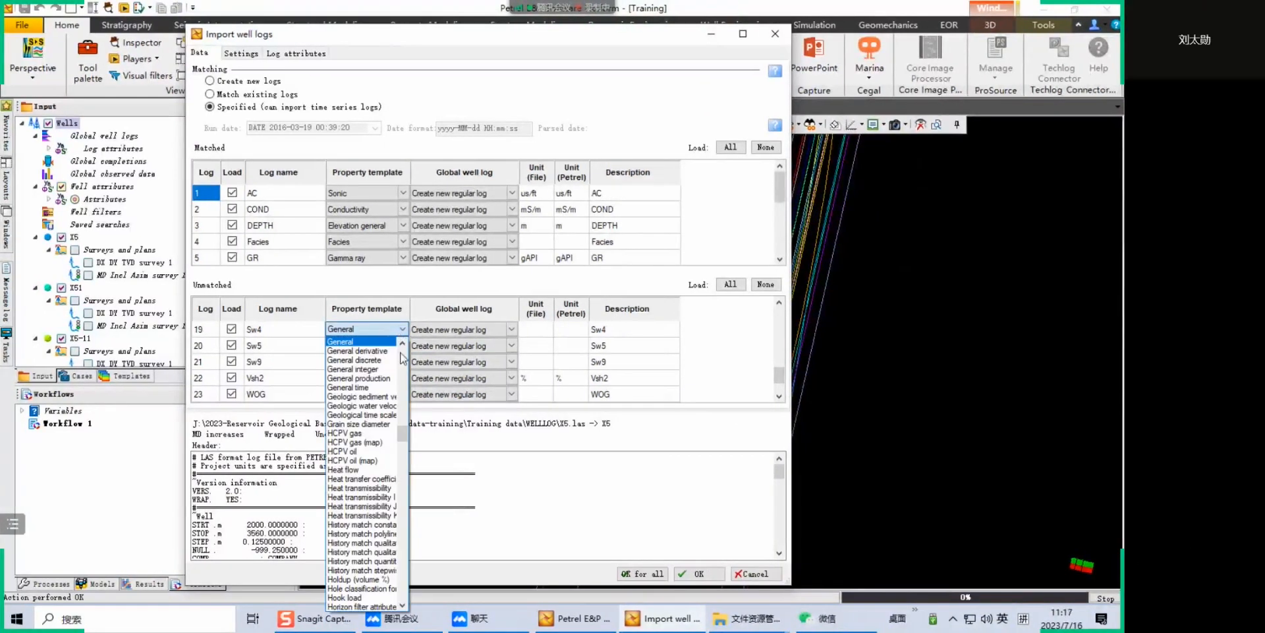
drag(404, 437, 404, 602)
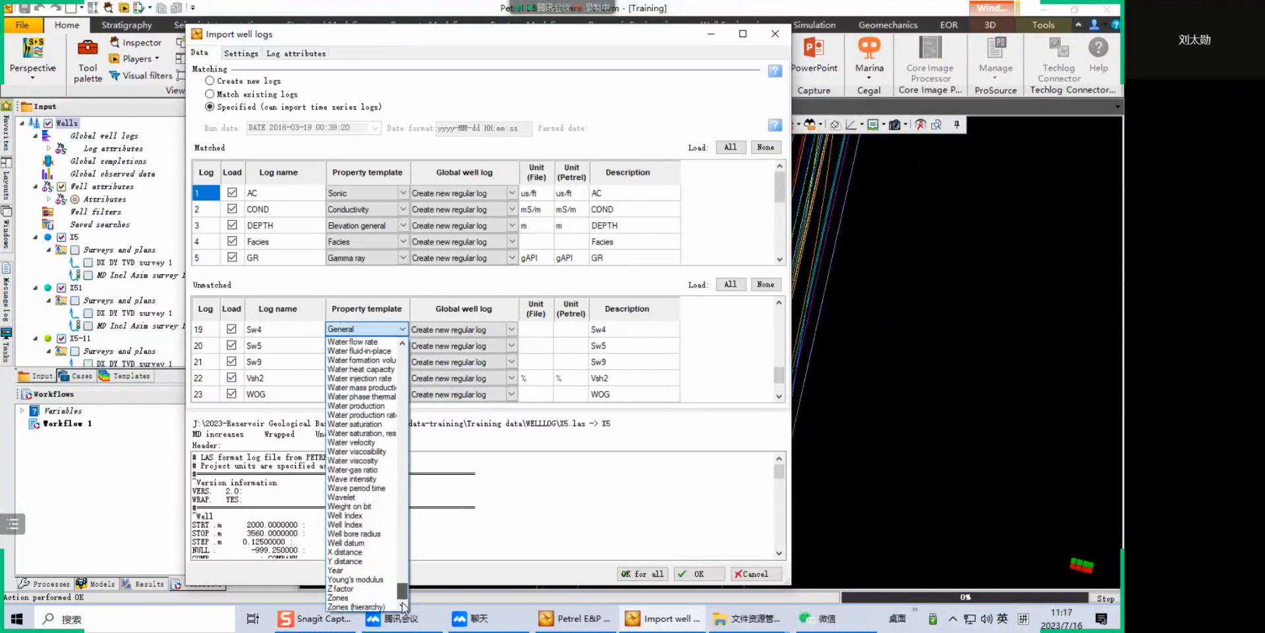
click(354, 423)
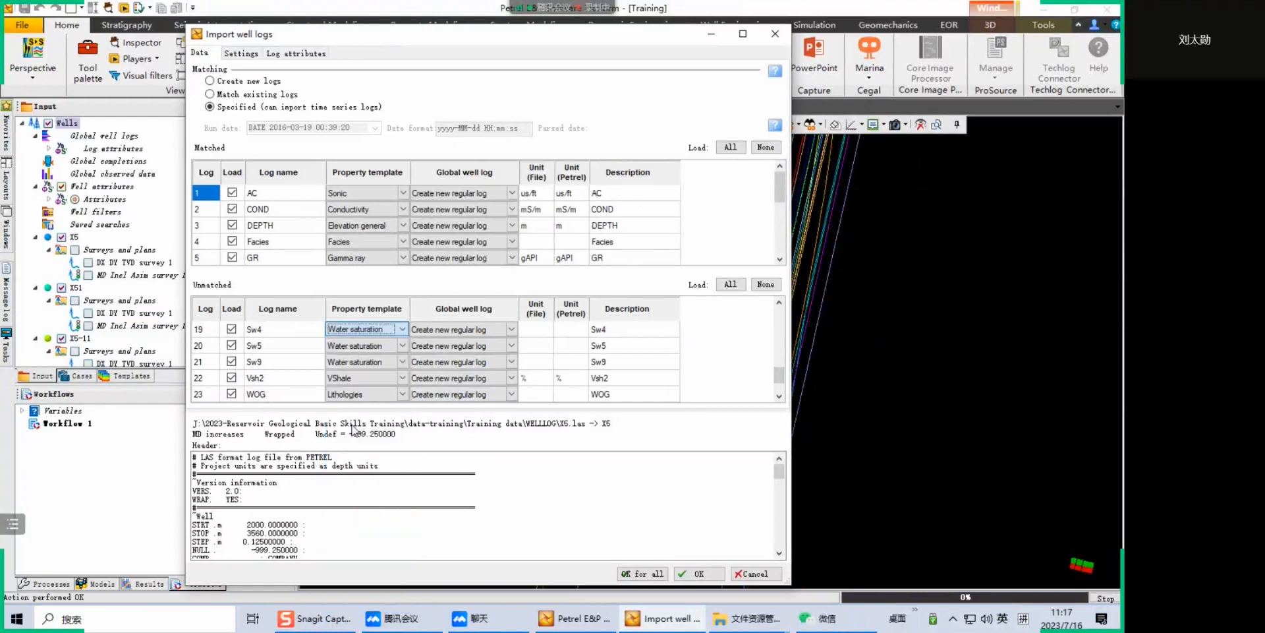
click(779, 304)
click(780, 304)
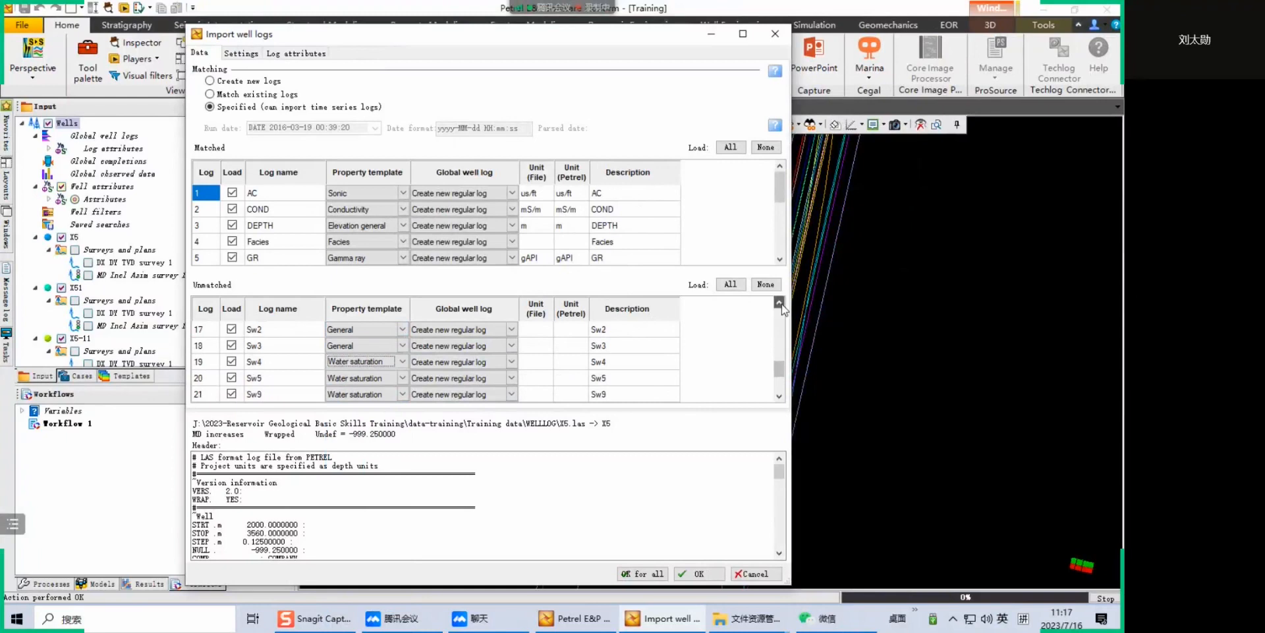
click(476, 347)
click(475, 346)
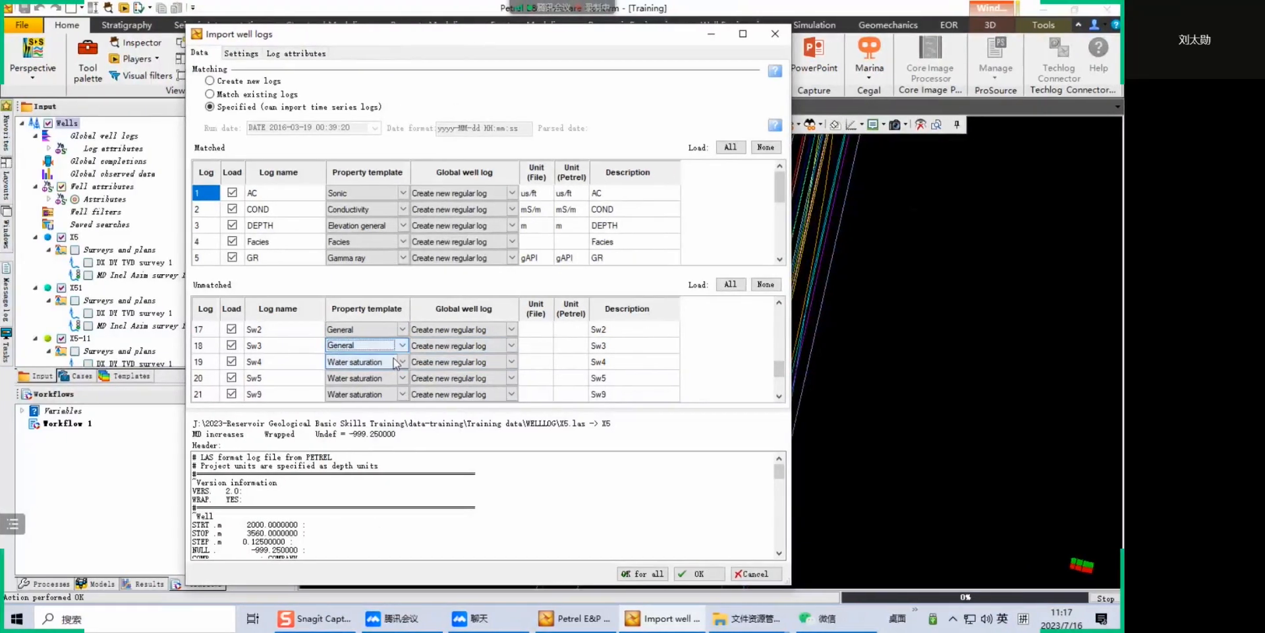
click(401, 346)
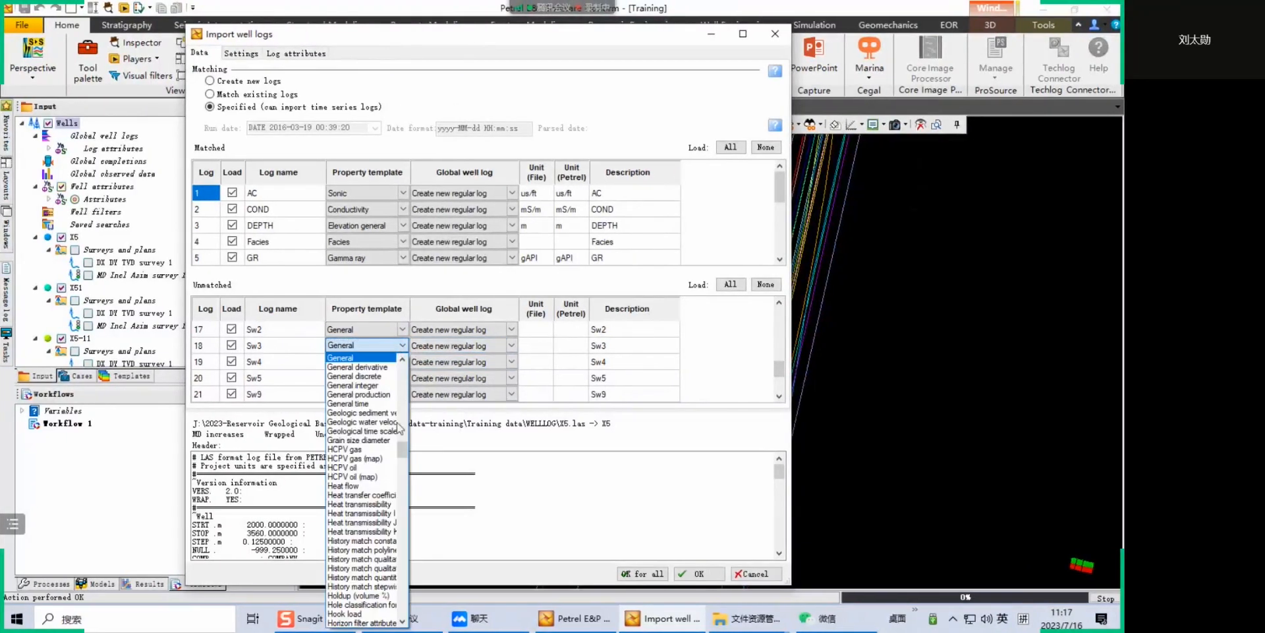
scroll(405, 456, down, 20)
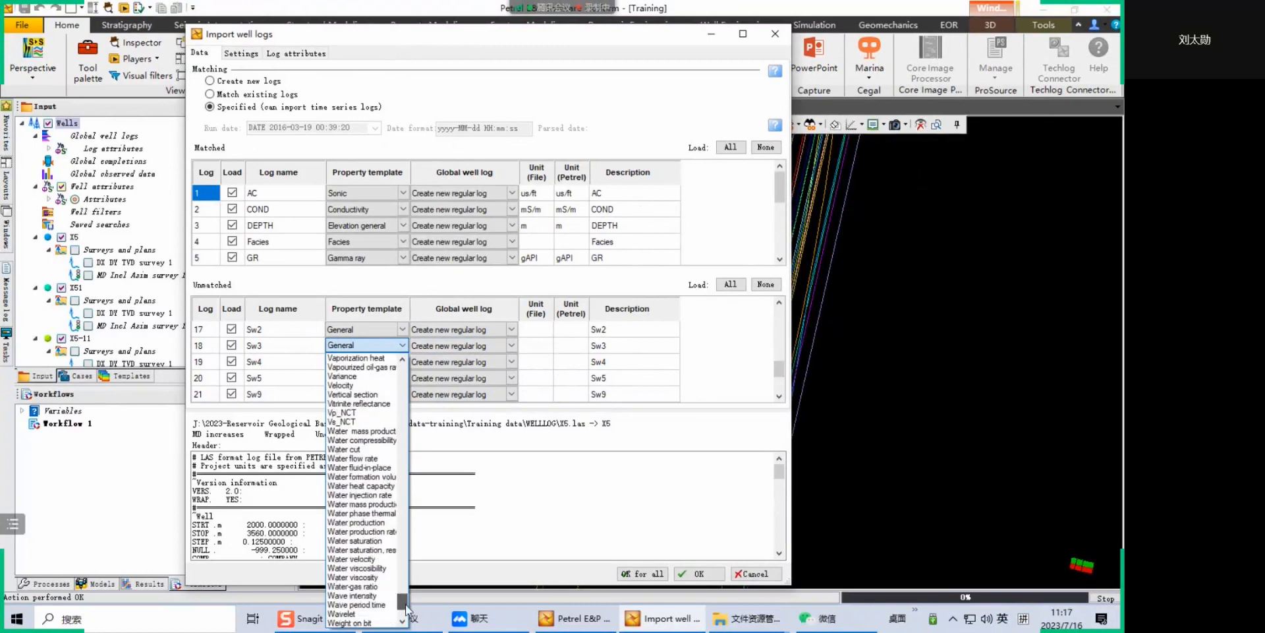
click(361, 440)
Set the property template of the unmatched Sw2 and Sw1 logs to Water saturation
click(402, 329)
click(472, 330)
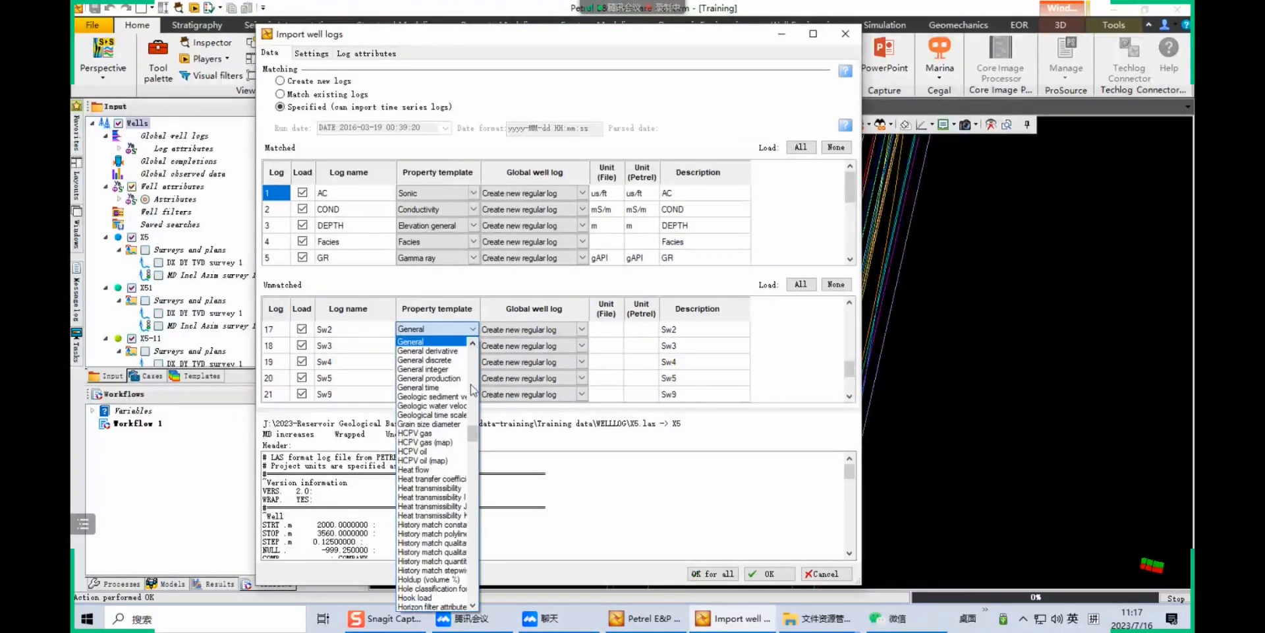
drag(471, 425, 473, 589)
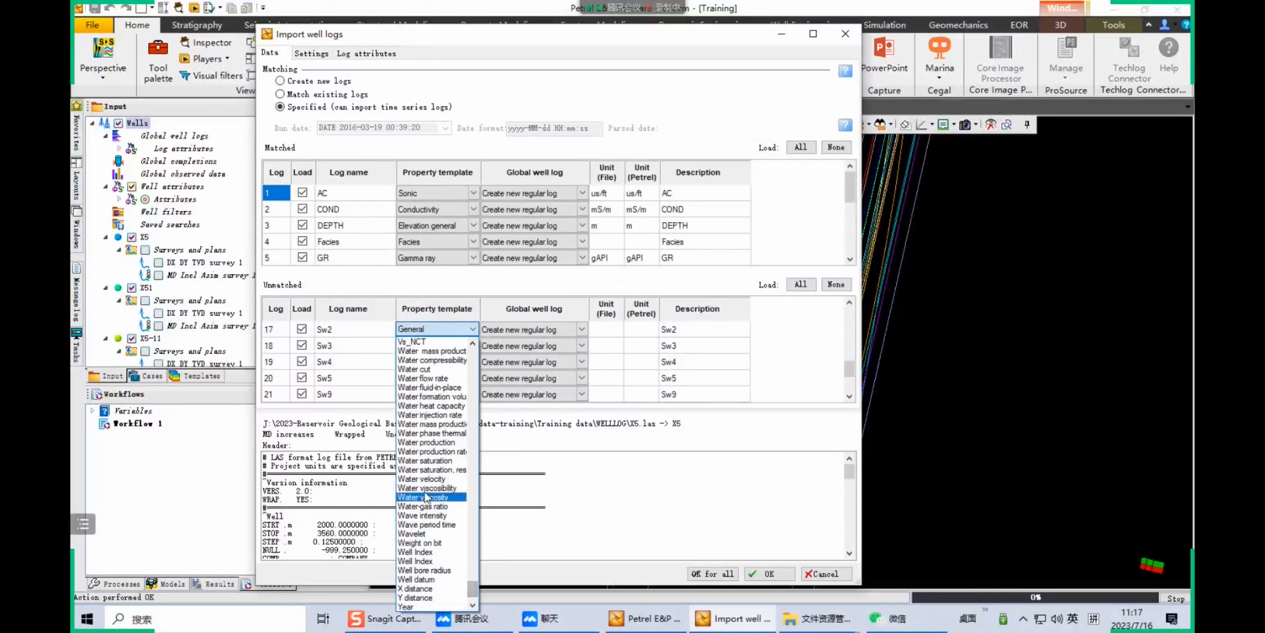
click(427, 460)
click(850, 303)
click(849, 303)
click(472, 346)
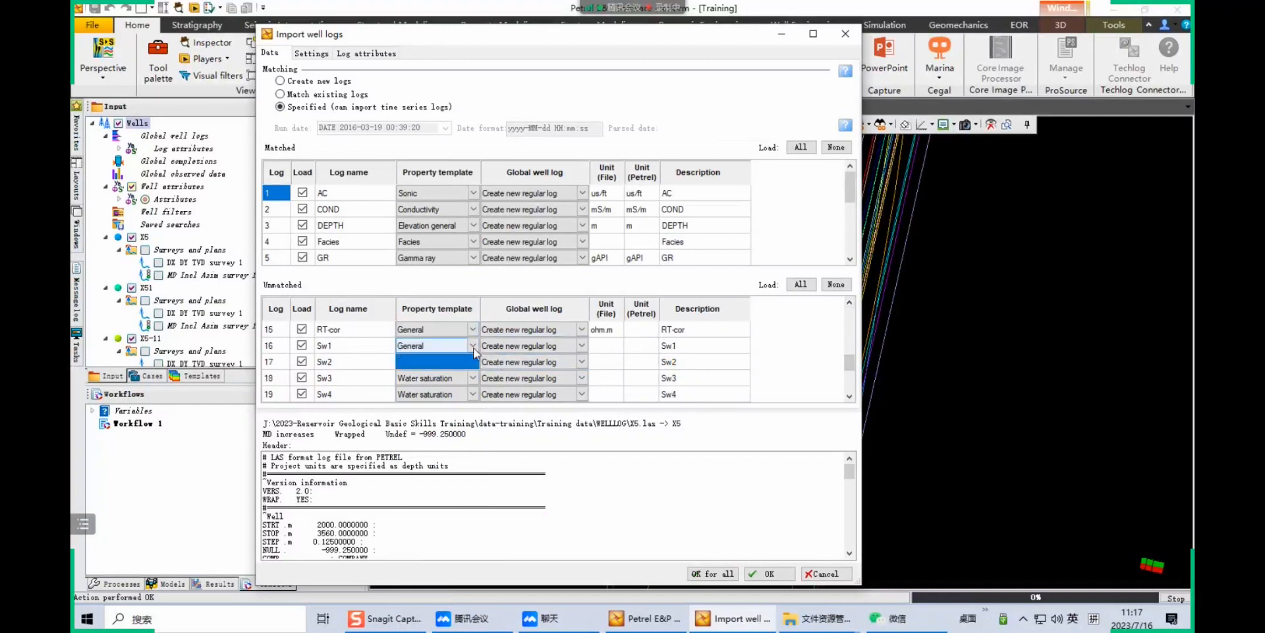
click(473, 346)
drag(473, 453, 473, 605)
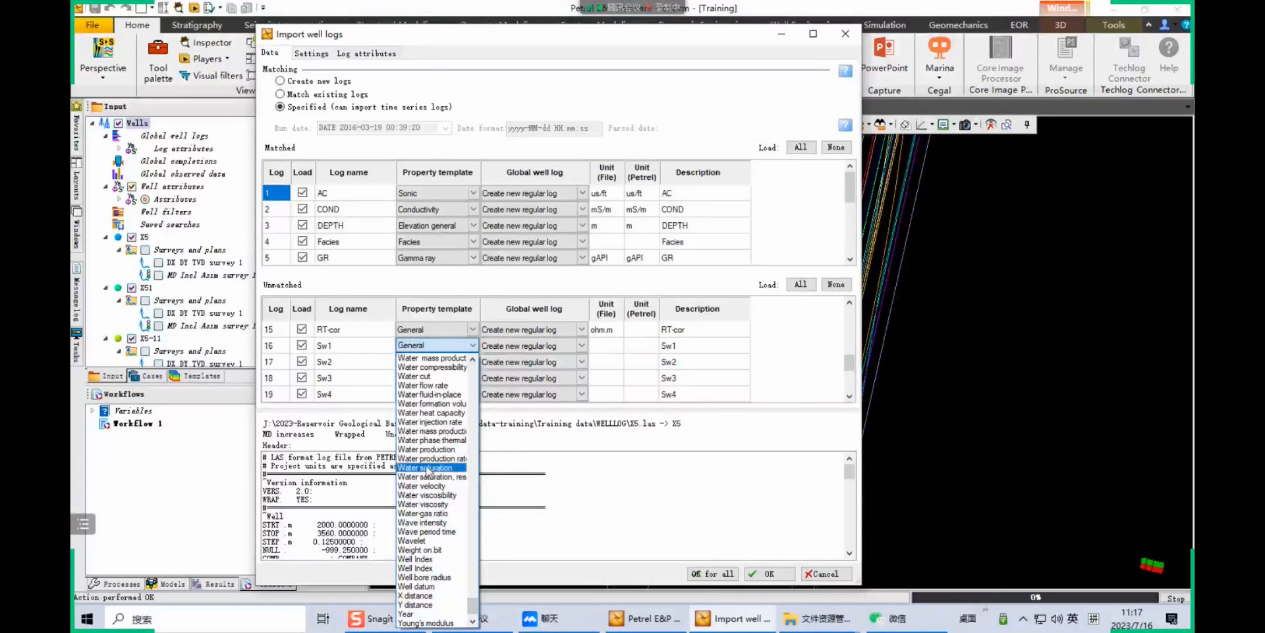
click(428, 468)
Set the property template of the unmatched Pomew9 log to Porosity
click(849, 304)
click(849, 303)
click(849, 303)
click(849, 303)
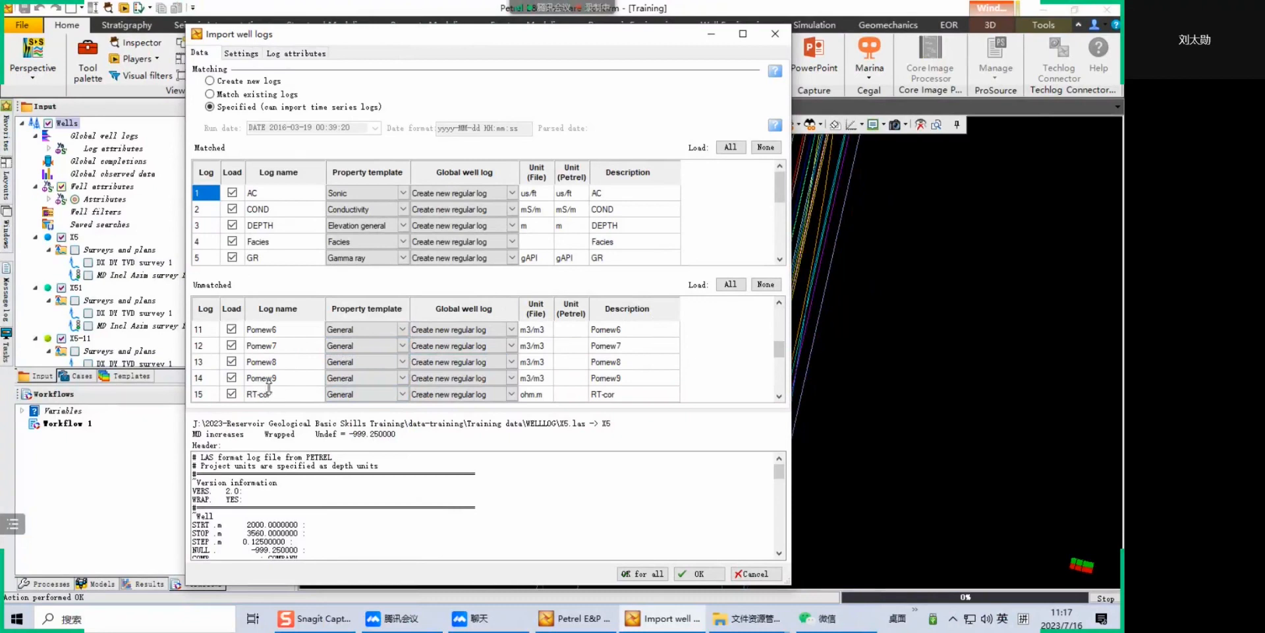
click(402, 378)
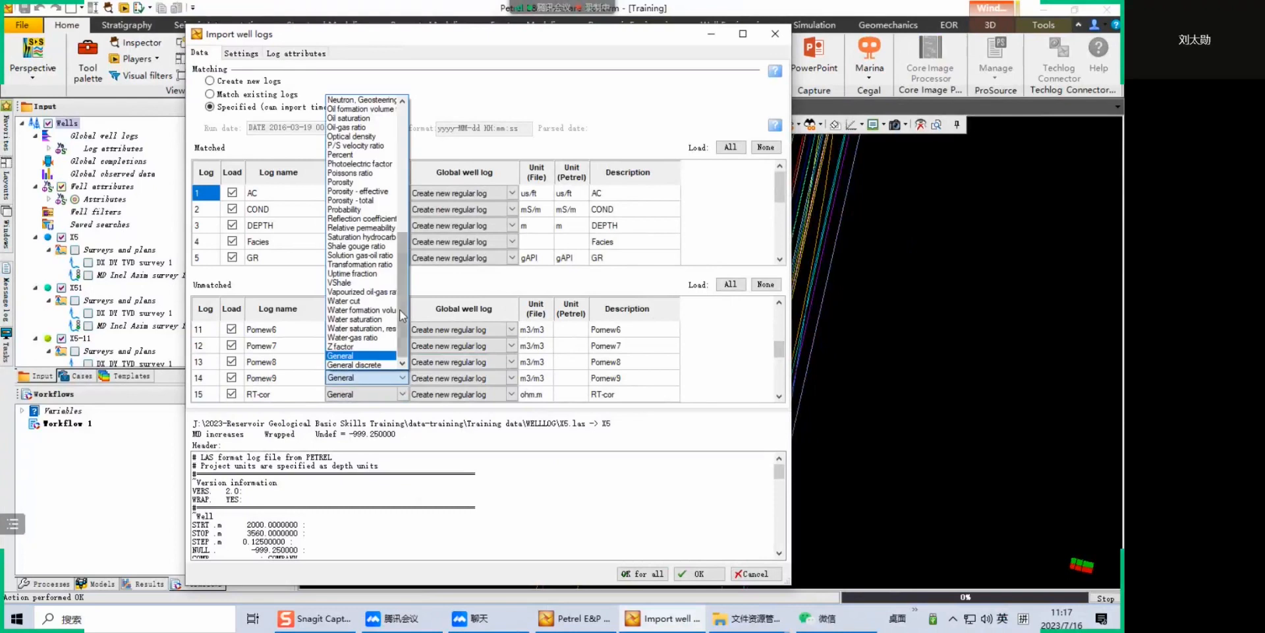
drag(401, 309, 402, 271)
click(369, 271)
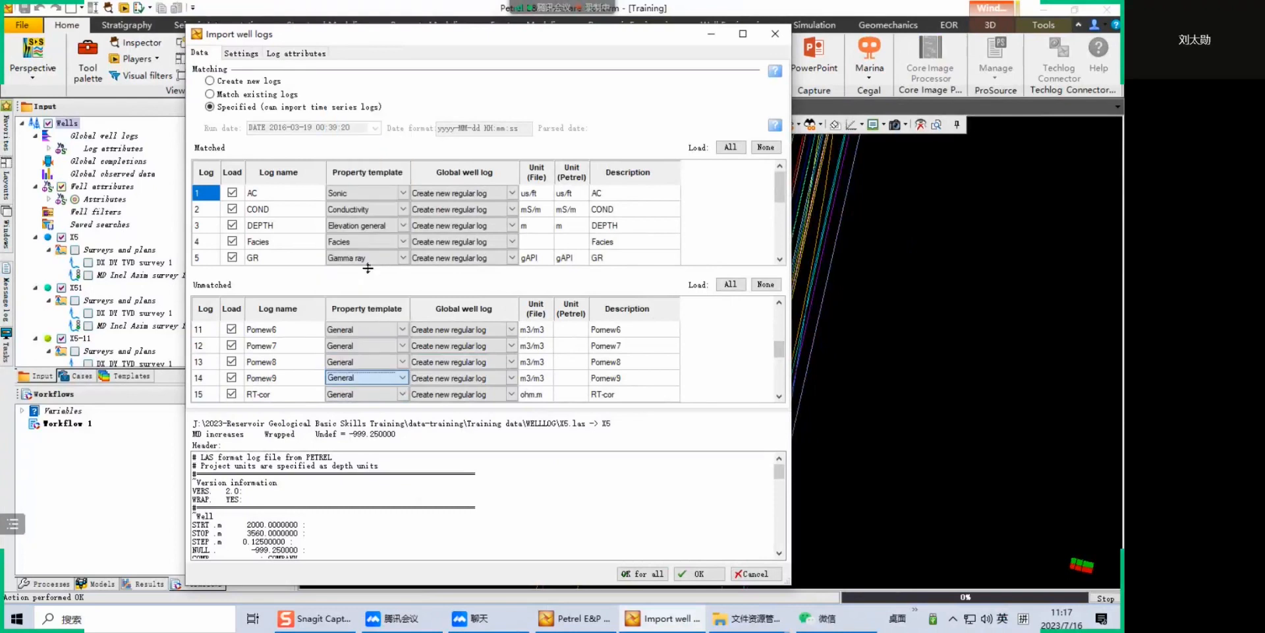
Set the property template of the unmatched Pornew8 and Pornew7 logs to Porosity
click(402, 362)
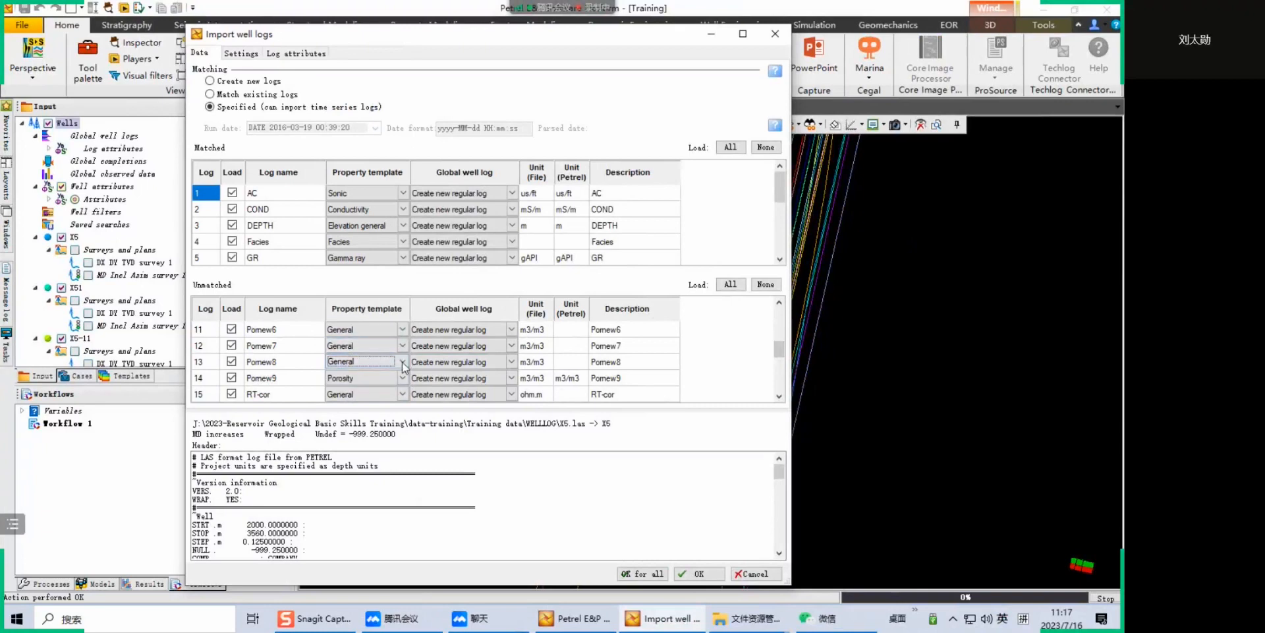
click(402, 361)
drag(402, 307, 403, 289)
click(363, 201)
click(401, 345)
click(401, 345)
drag(403, 520, 468, 500)
click(432, 495)
Set the property template of the unmatched Pornew6 log to Porosity
click(473, 329)
click(473, 329)
click(473, 330)
click(403, 333)
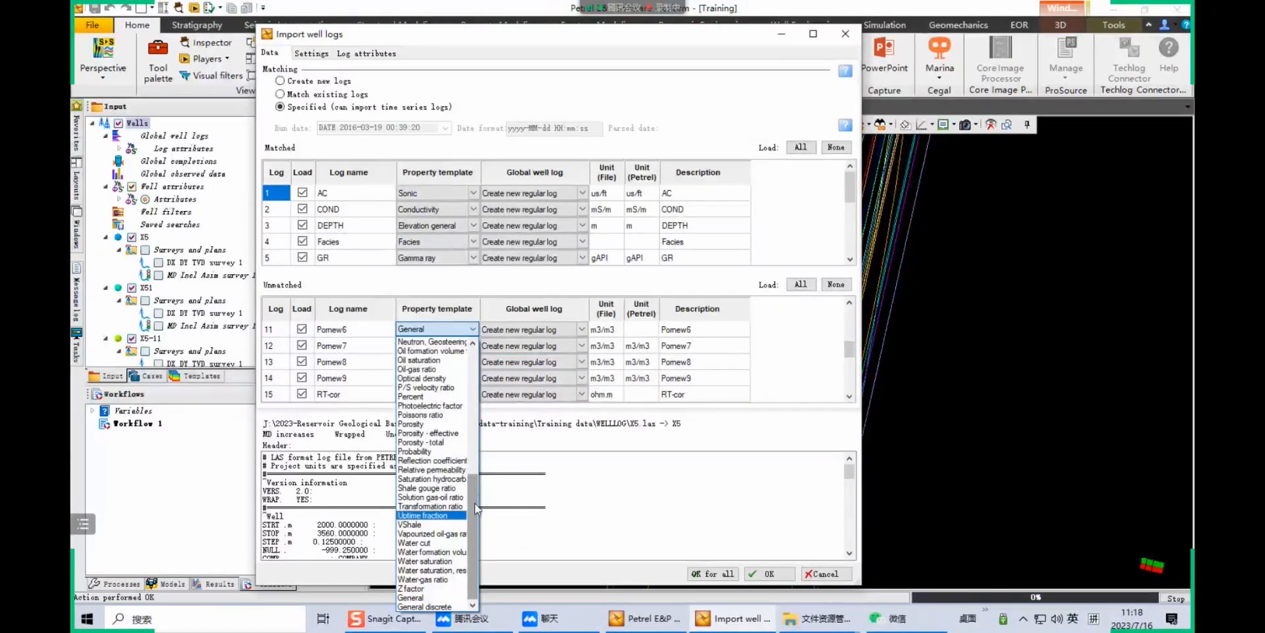
drag(475, 504, 465, 484)
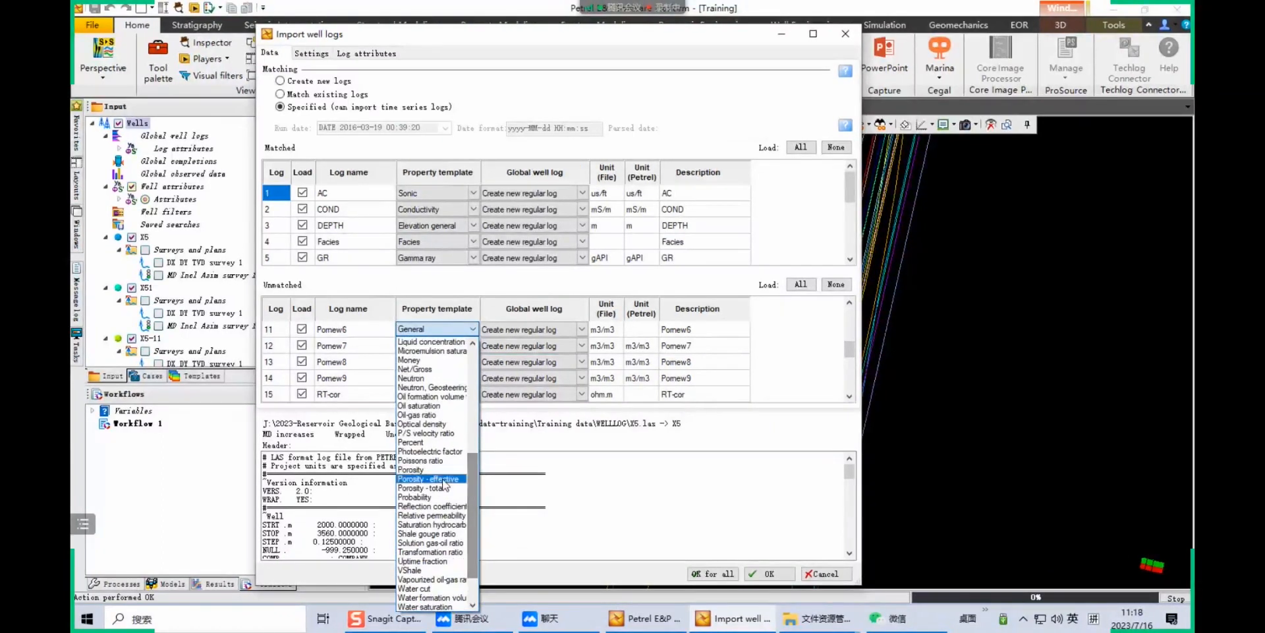
click(448, 414)
Set the property template of the unmatched Pornew5 log to Porosity
click(849, 305)
click(850, 304)
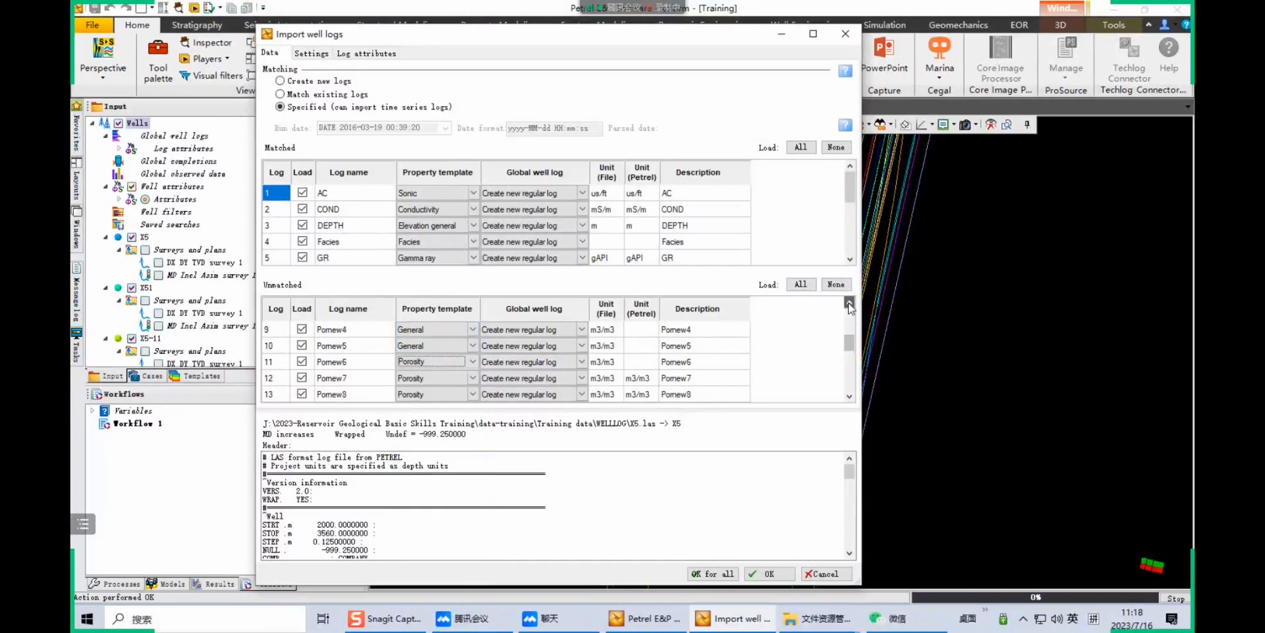
click(850, 305)
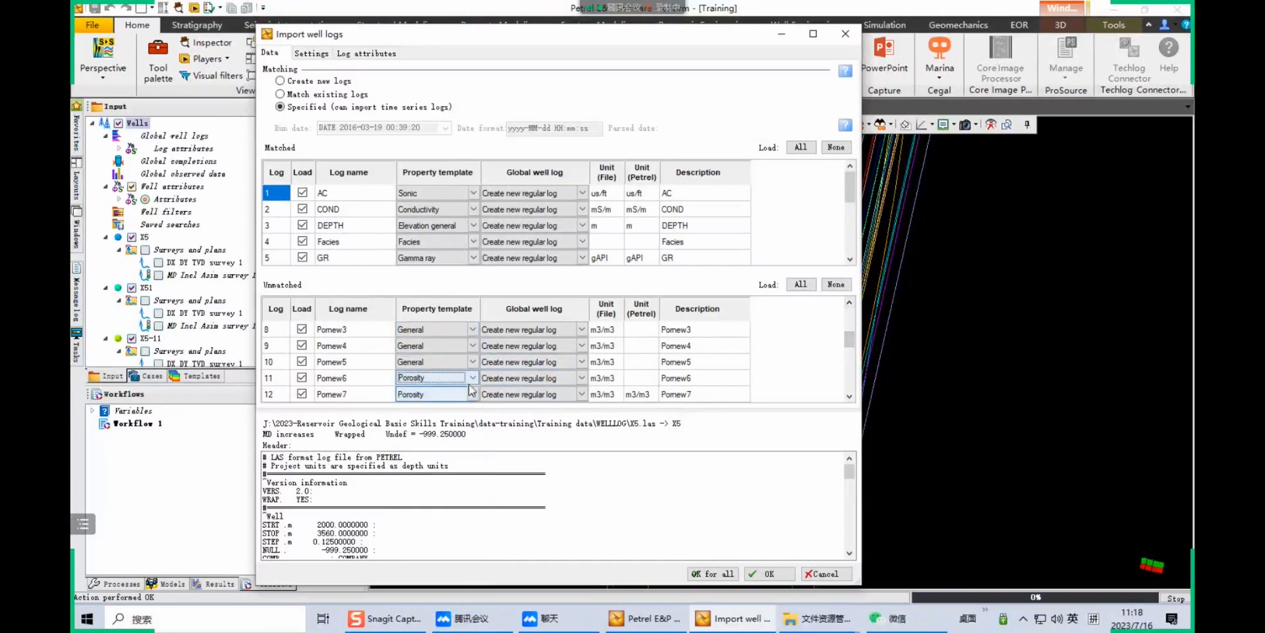
click(473, 362)
drag(473, 316, 473, 275)
click(445, 248)
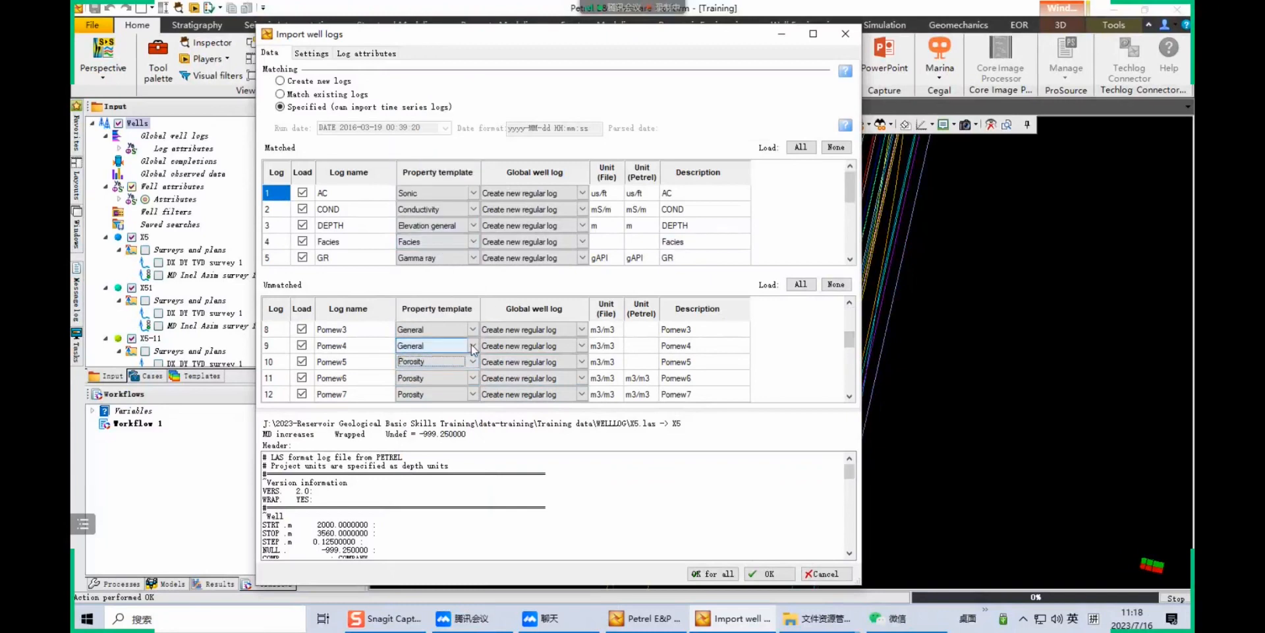
Set the property template of the unmatched Pornew4 and Pornew3 logs to Porosity
double_click(473, 346)
click(473, 346)
mouse_move(475, 508)
mouse_down()
mouse_move(475, 380)
mouse_move(475, 521)
mouse_up()
click(425, 440)
key(Up)
click(474, 329)
drag(475, 478, 477, 537)
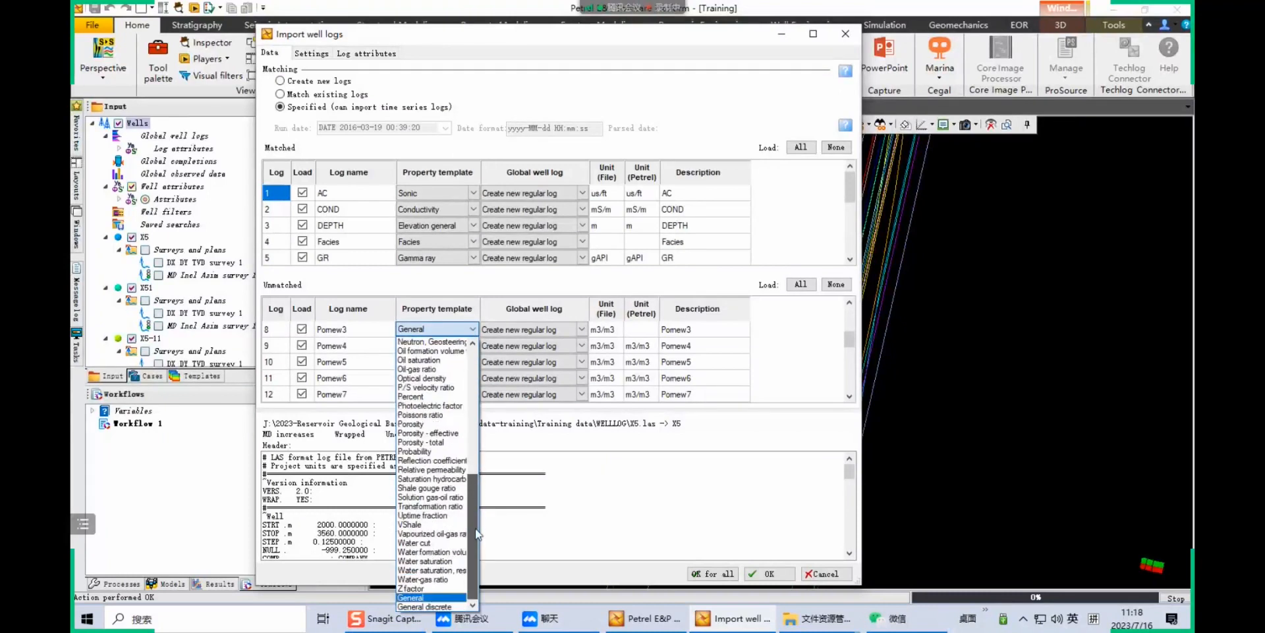
click(434, 424)
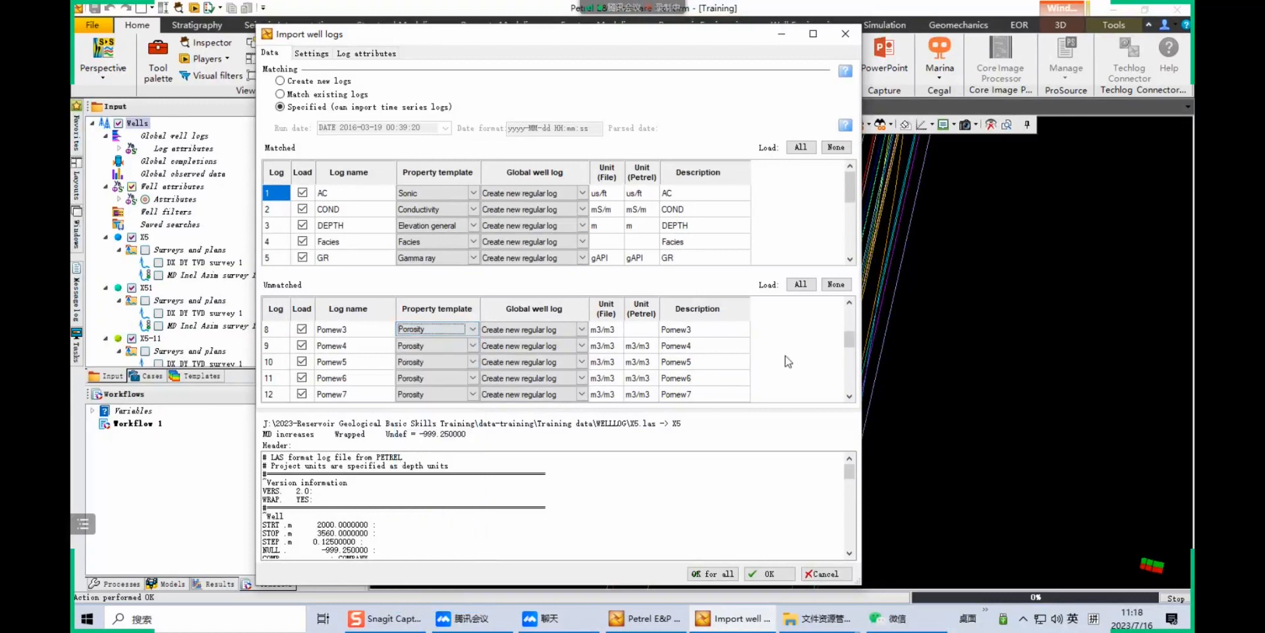
Set the property template of the unmatched Pornew2 and Pornew logs to Porosity
drag(849, 339, 850, 333)
click(471, 346)
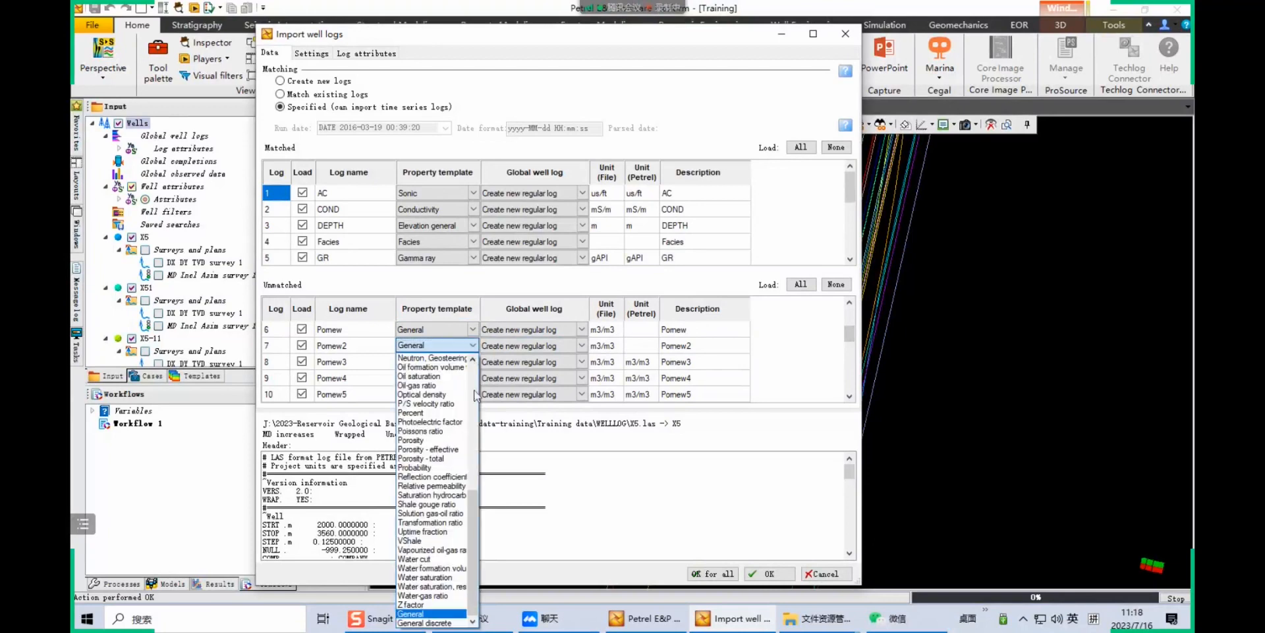
drag(472, 516, 472, 508)
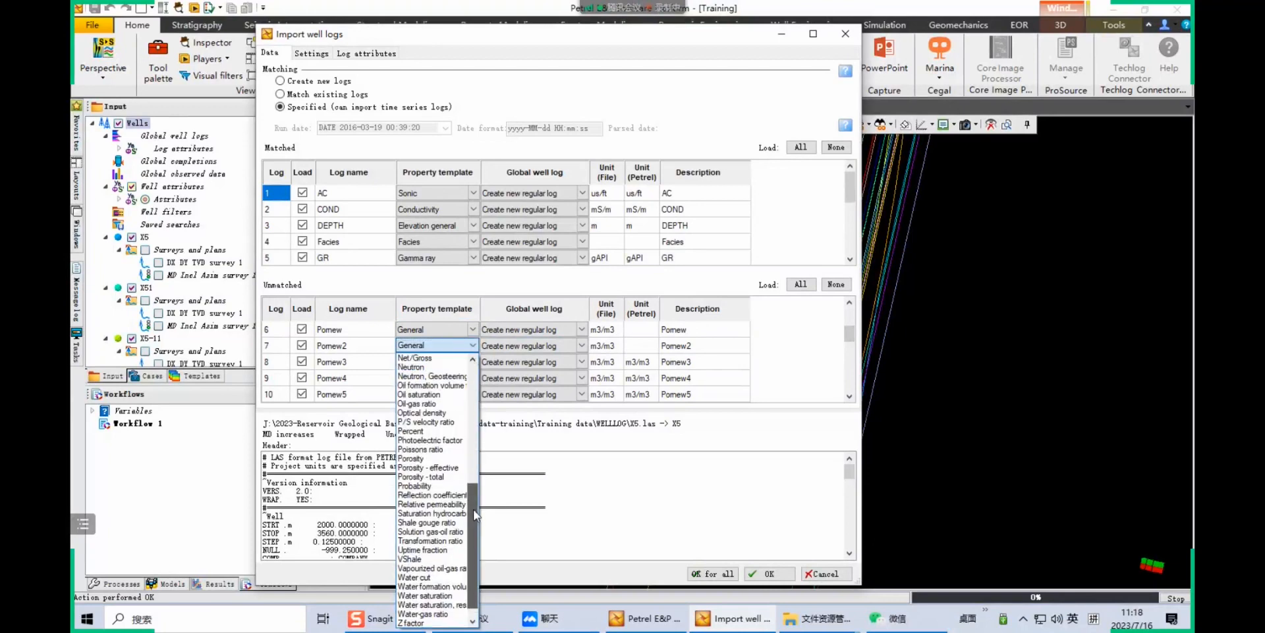
click(440, 458)
click(473, 333)
click(474, 332)
scroll(483, 403, up, 15)
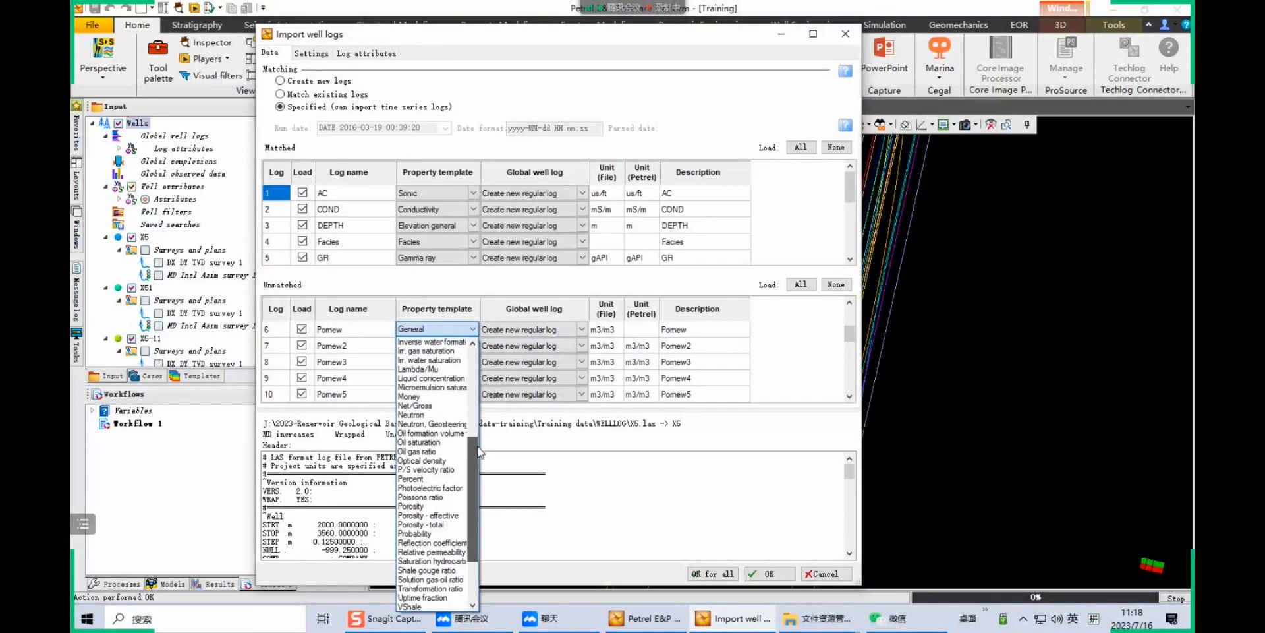
scroll(483, 404, down, 5)
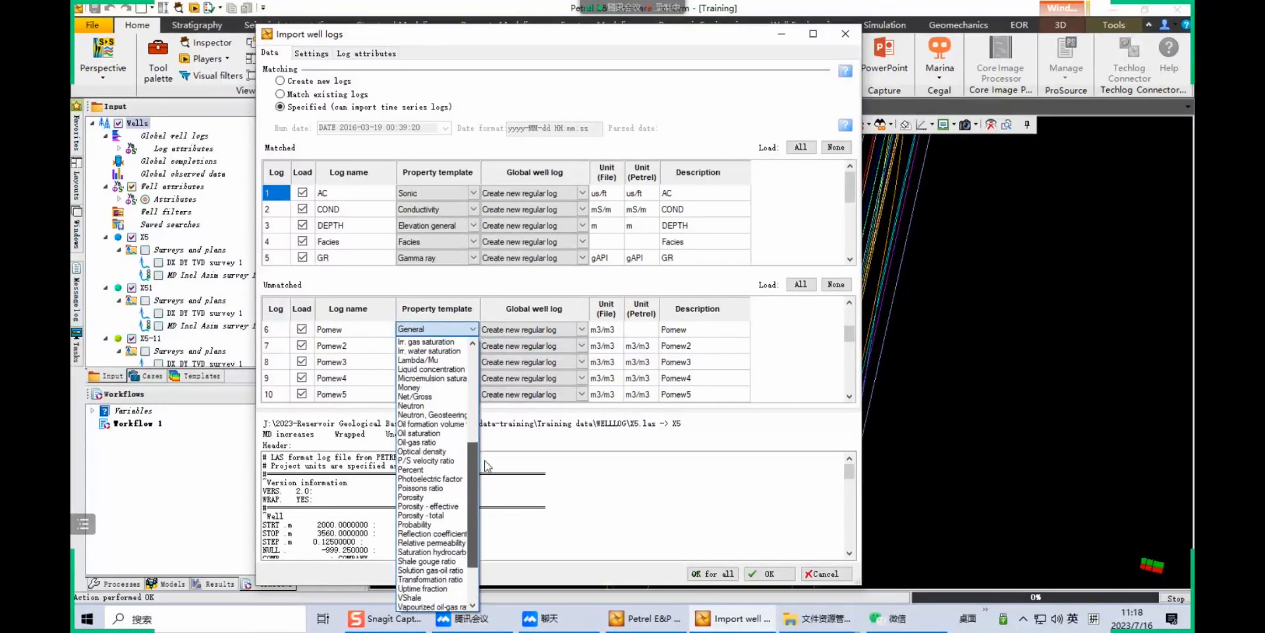
click(440, 497)
Check the unmatched log assignments and accept the log import for well X5
drag(849, 335, 851, 322)
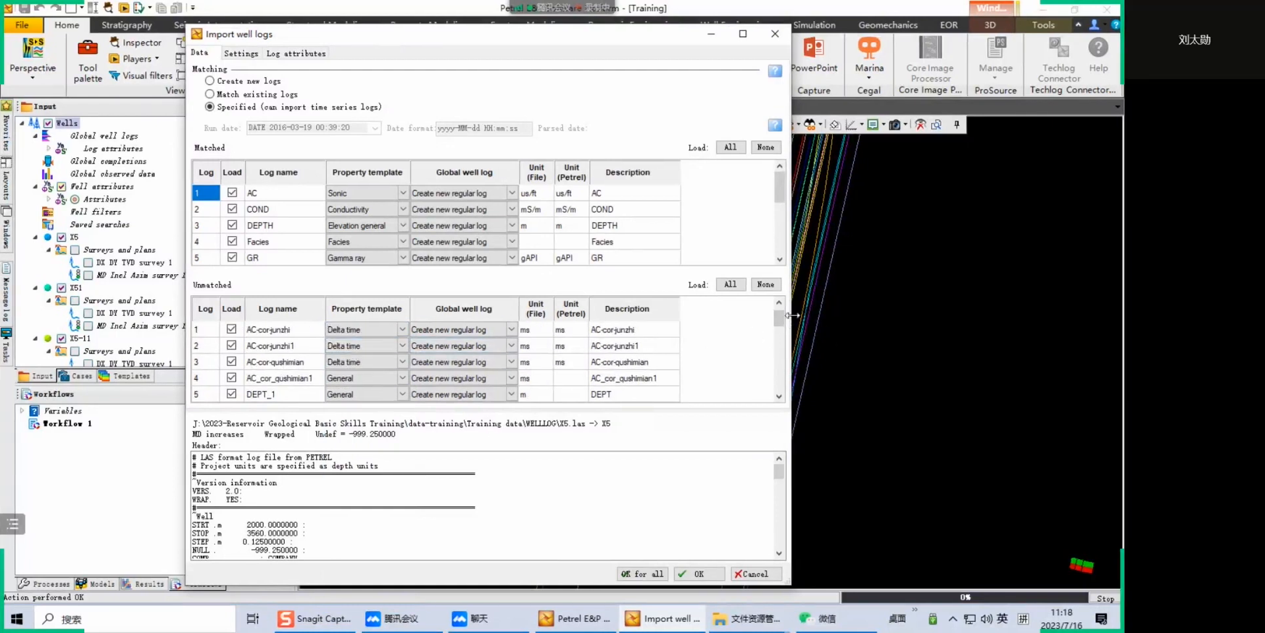
drag(784, 322, 781, 440)
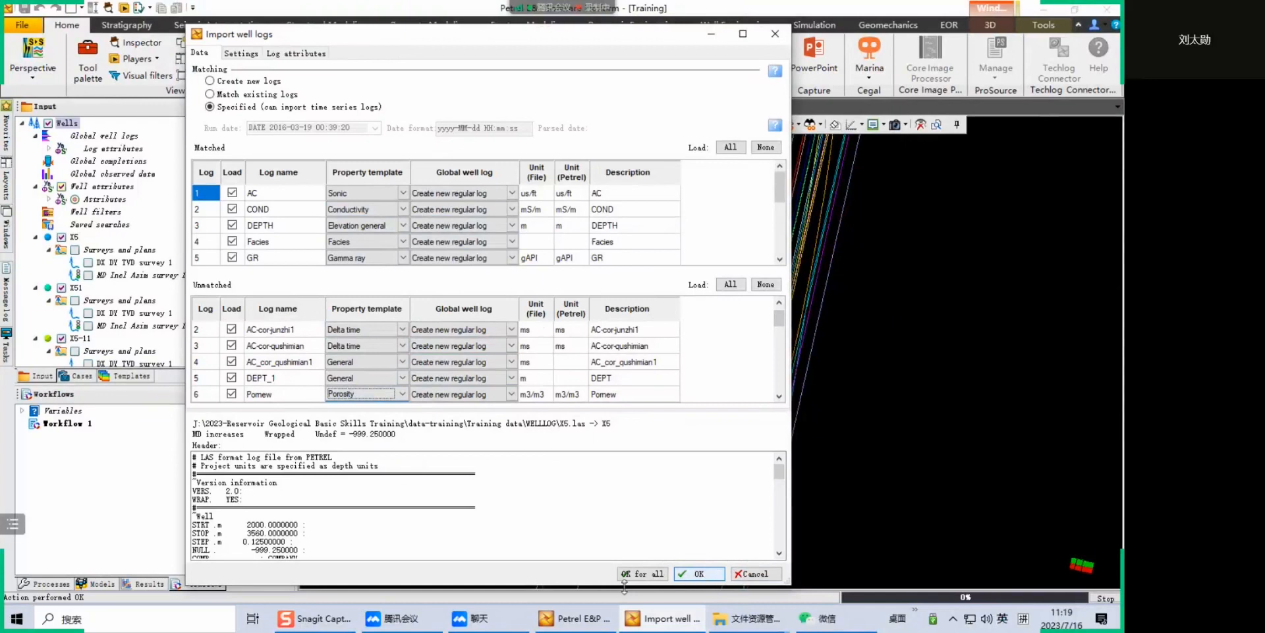
click(702, 574)
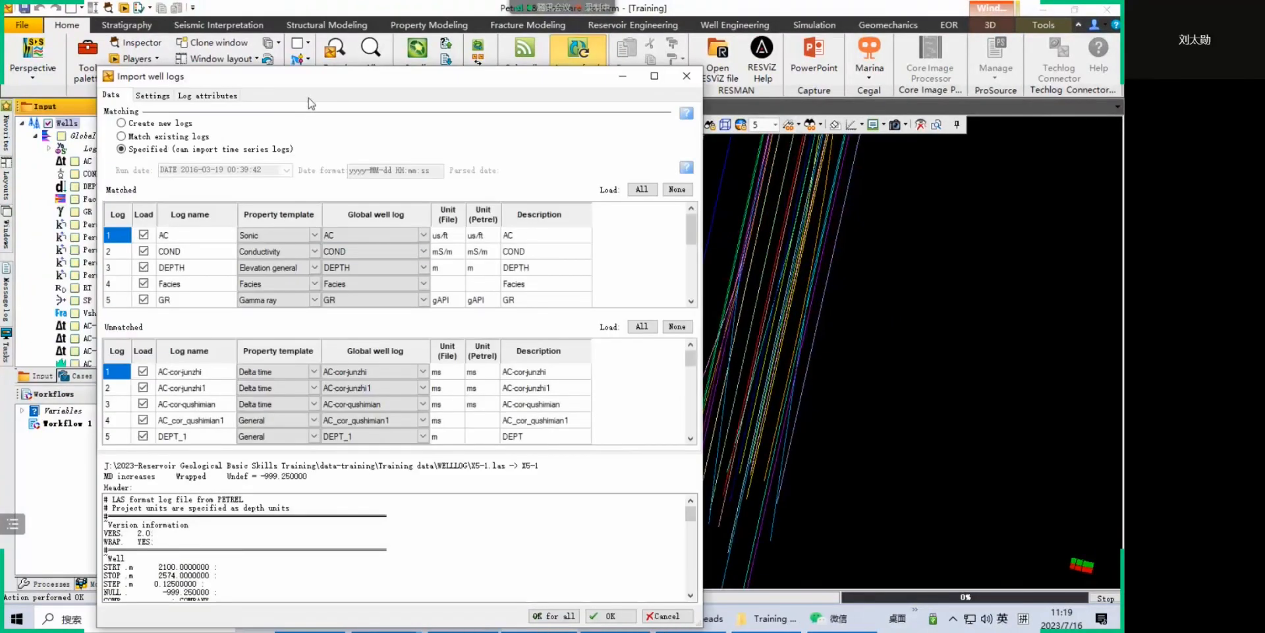
Check the log assignments for X5-1, choose Match existing logs, and apply the import to all remaining well log files
drag(427, 84, 623, 36)
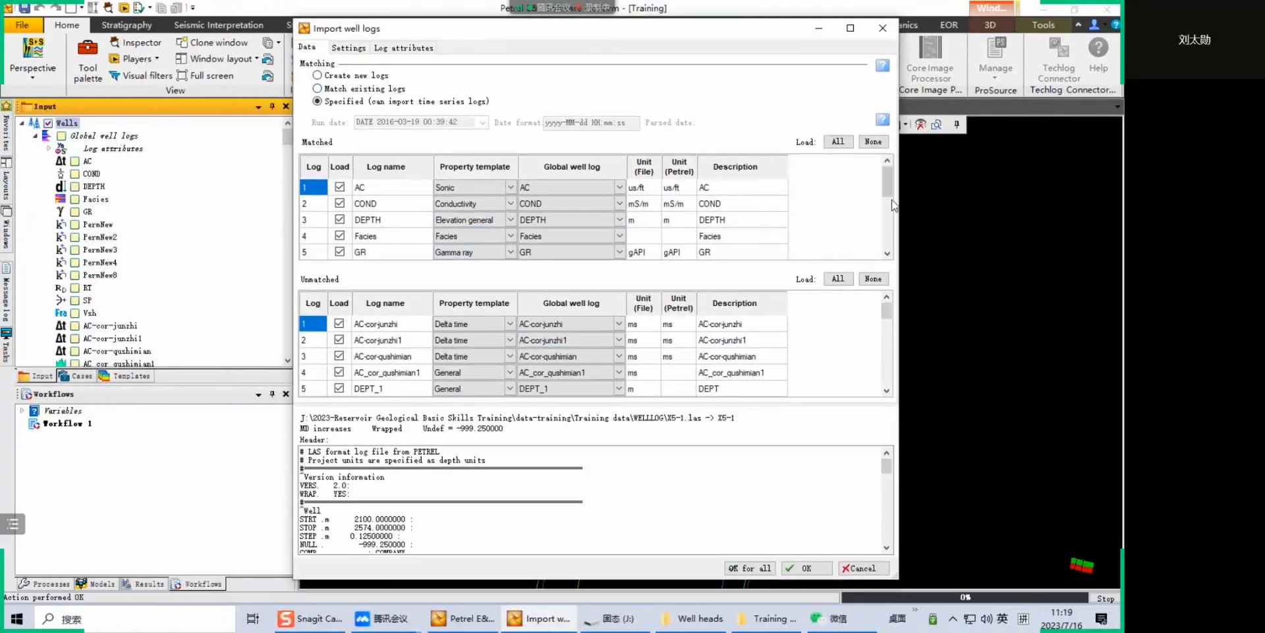
mouse_move(889, 194)
mouse_down()
mouse_move(882, 261)
mouse_move(882, 182)
mouse_up()
drag(888, 319, 887, 334)
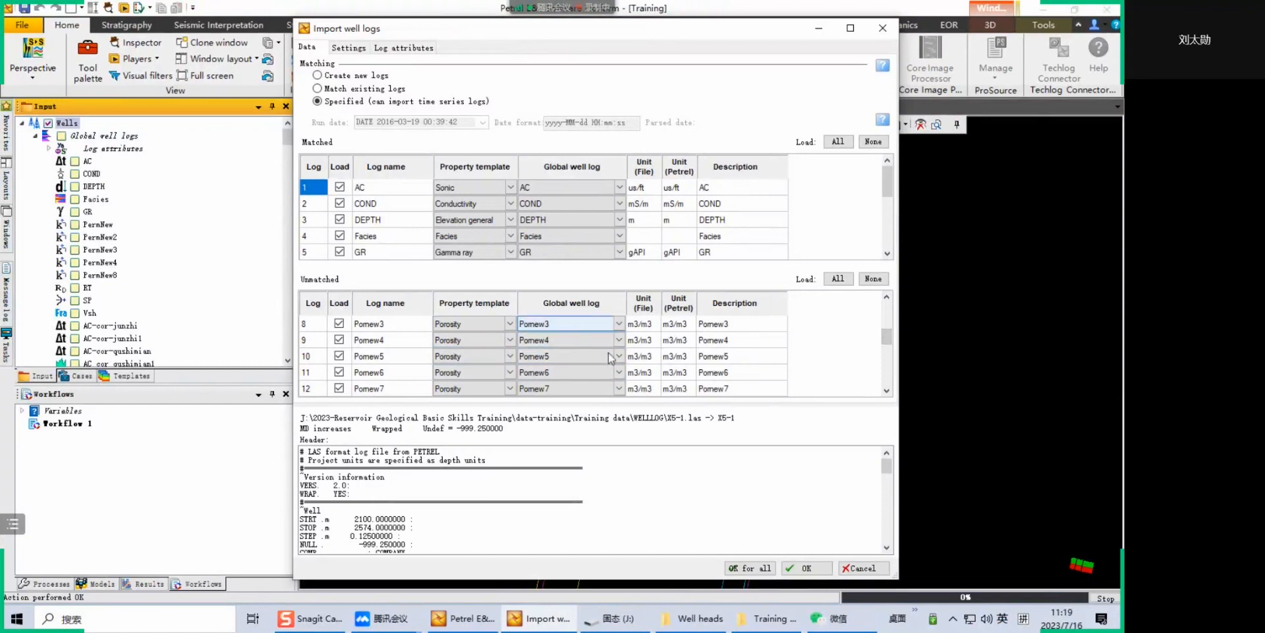
drag(888, 338, 892, 386)
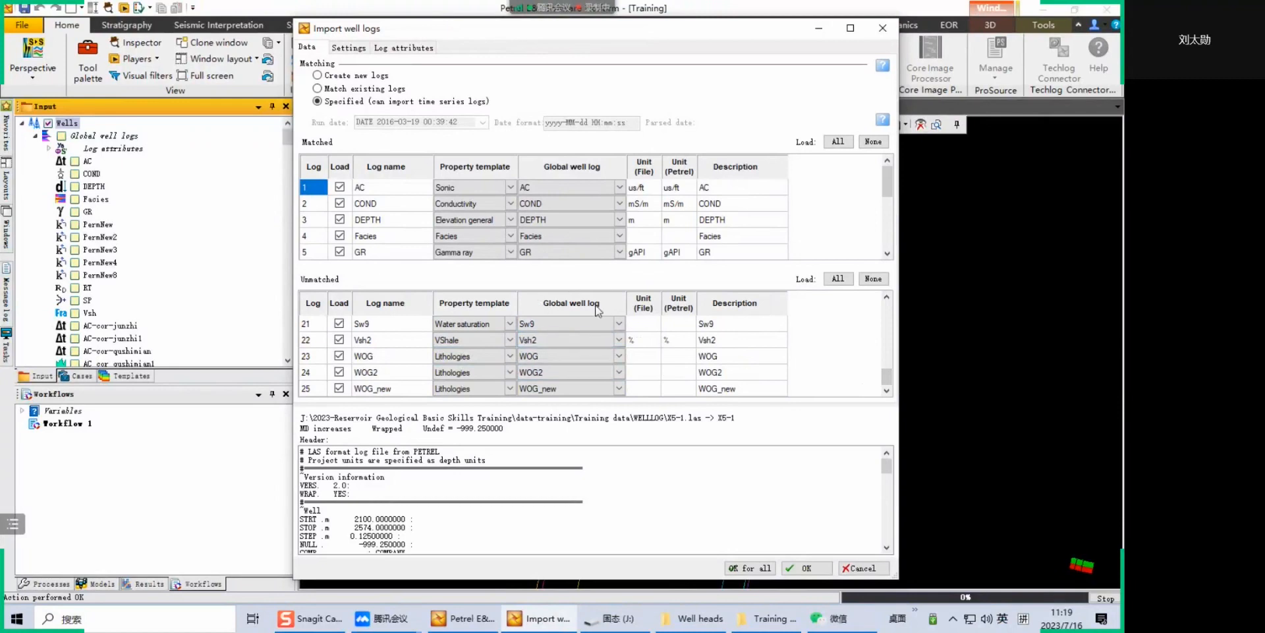
drag(887, 377, 886, 403)
click(318, 89)
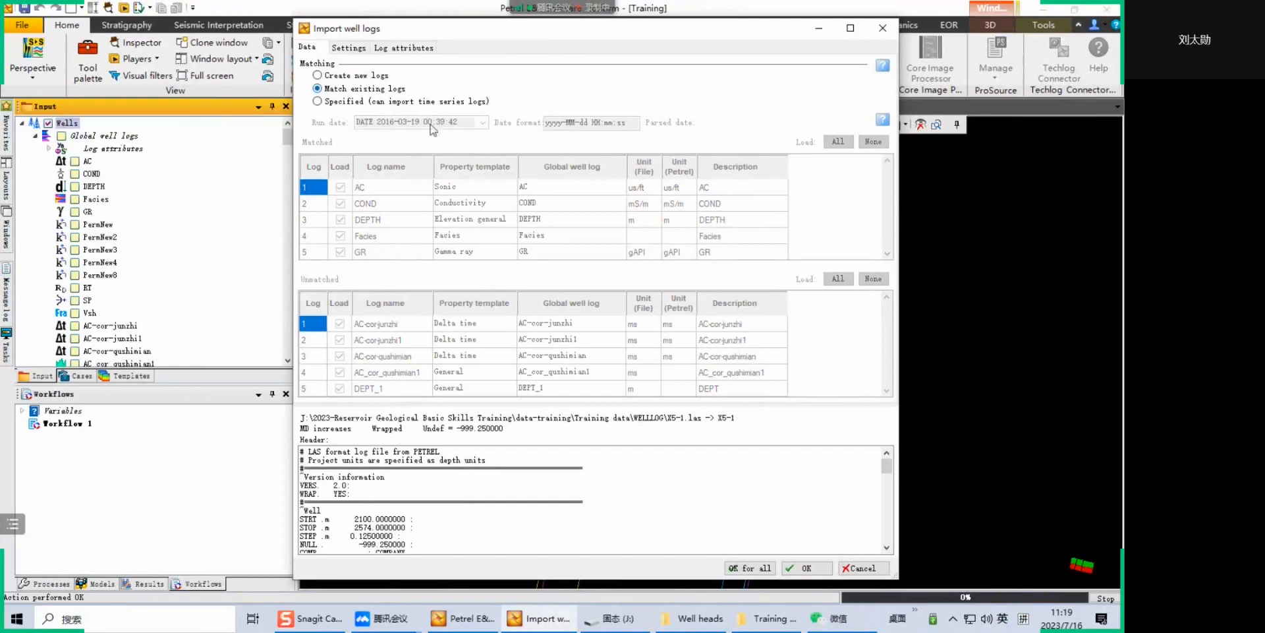
click(752, 568)
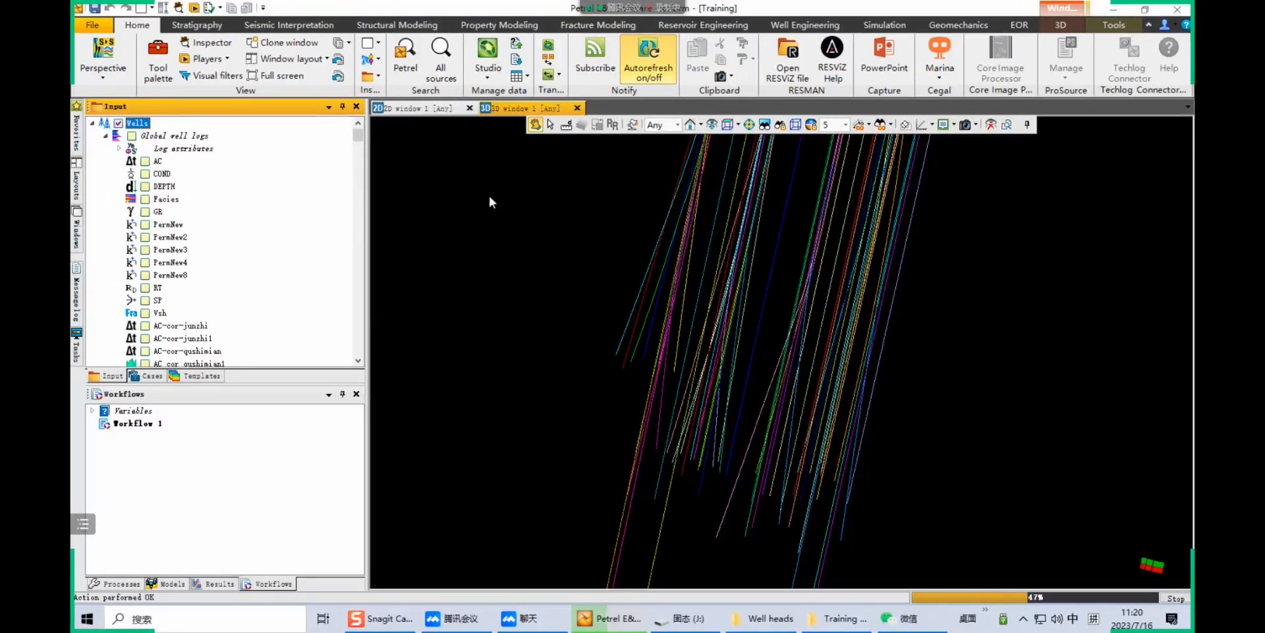
mouse_move(659, 6)
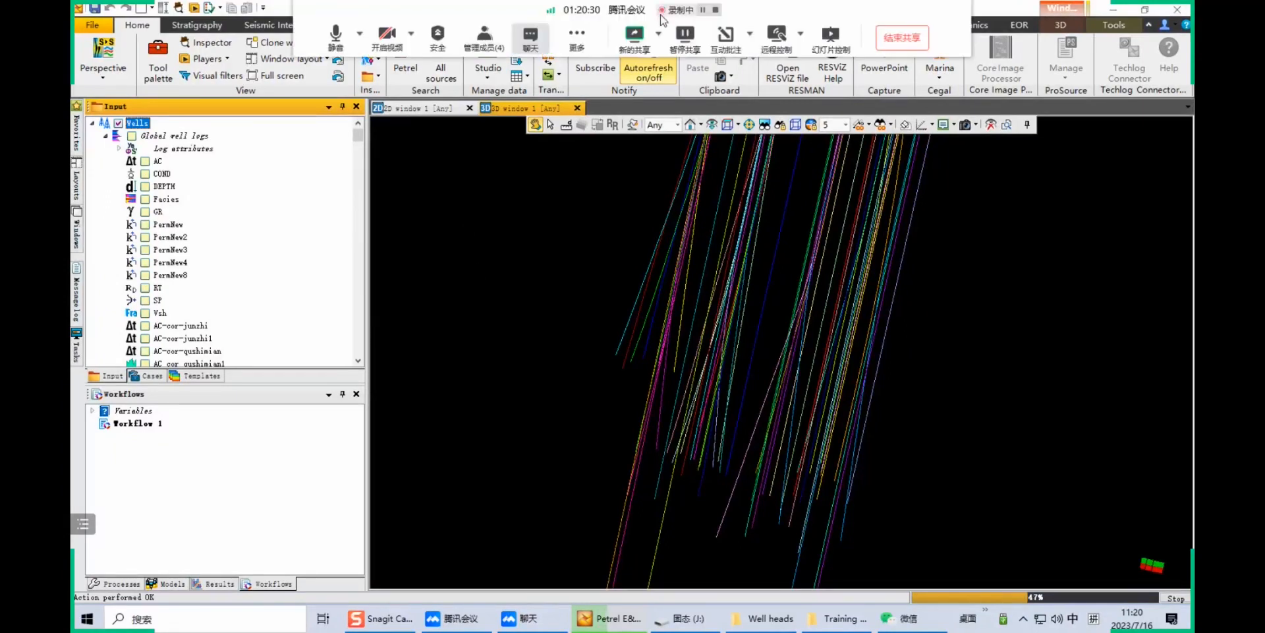
click(703, 10)
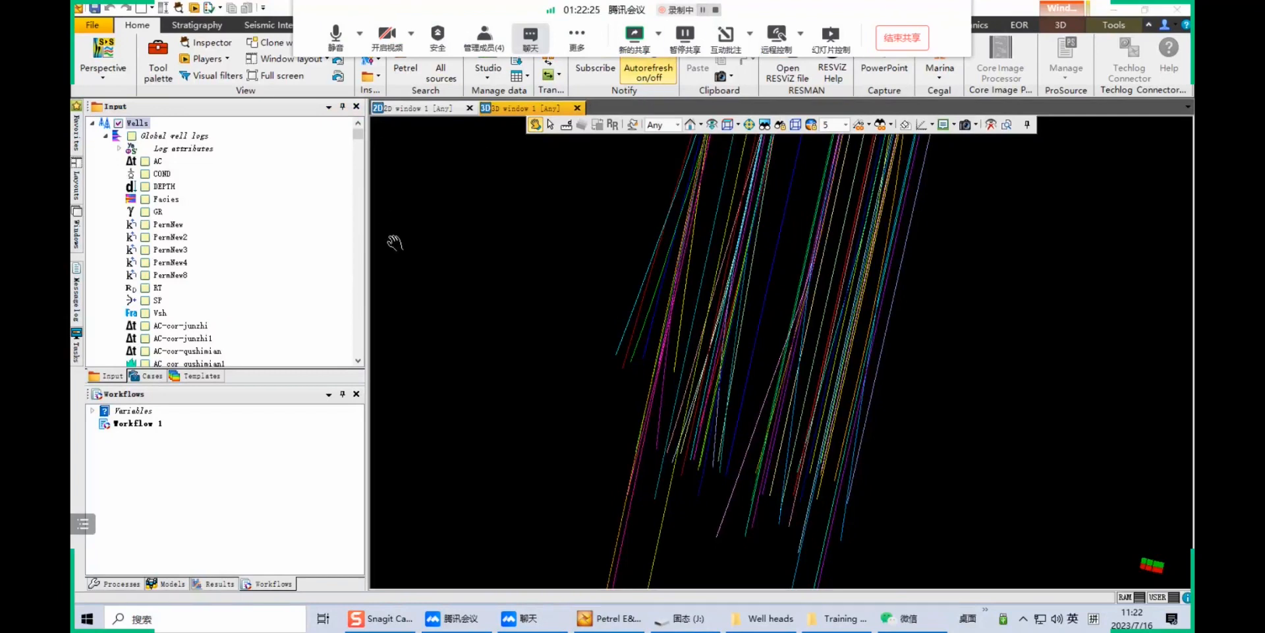
Look through the imported global well logs, display the AC log along the wells in the 3D window, and hide it again
click(251, 200)
scroll(251, 200, down, 10)
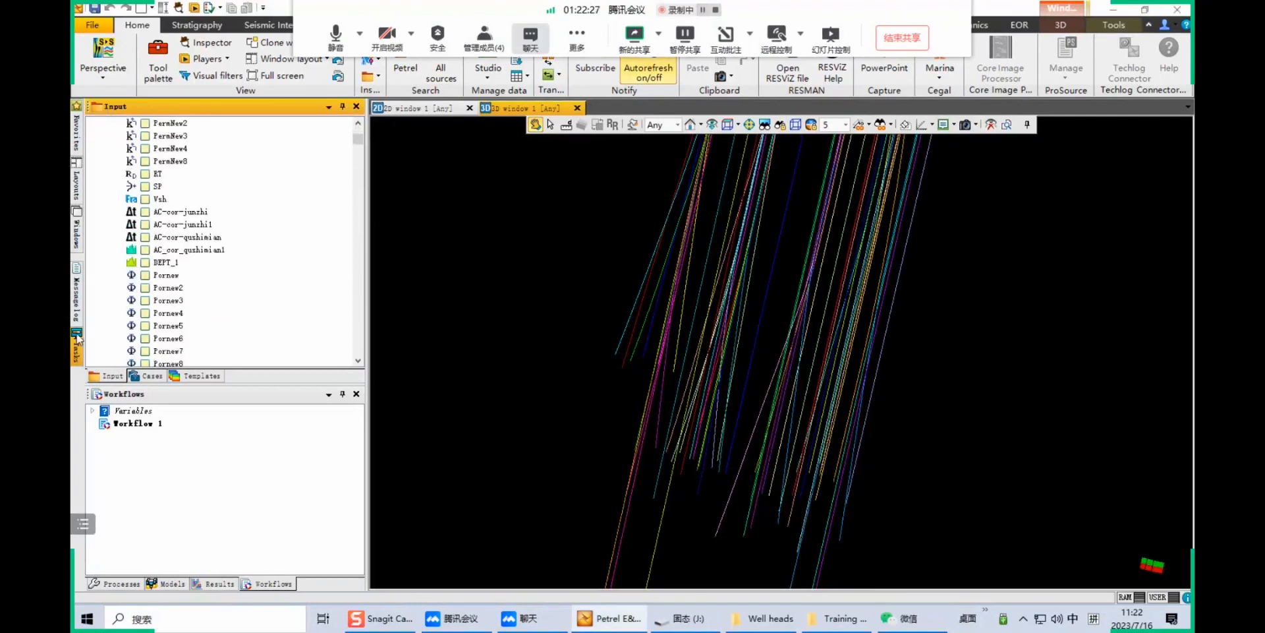
scroll(113, 287, down, 7)
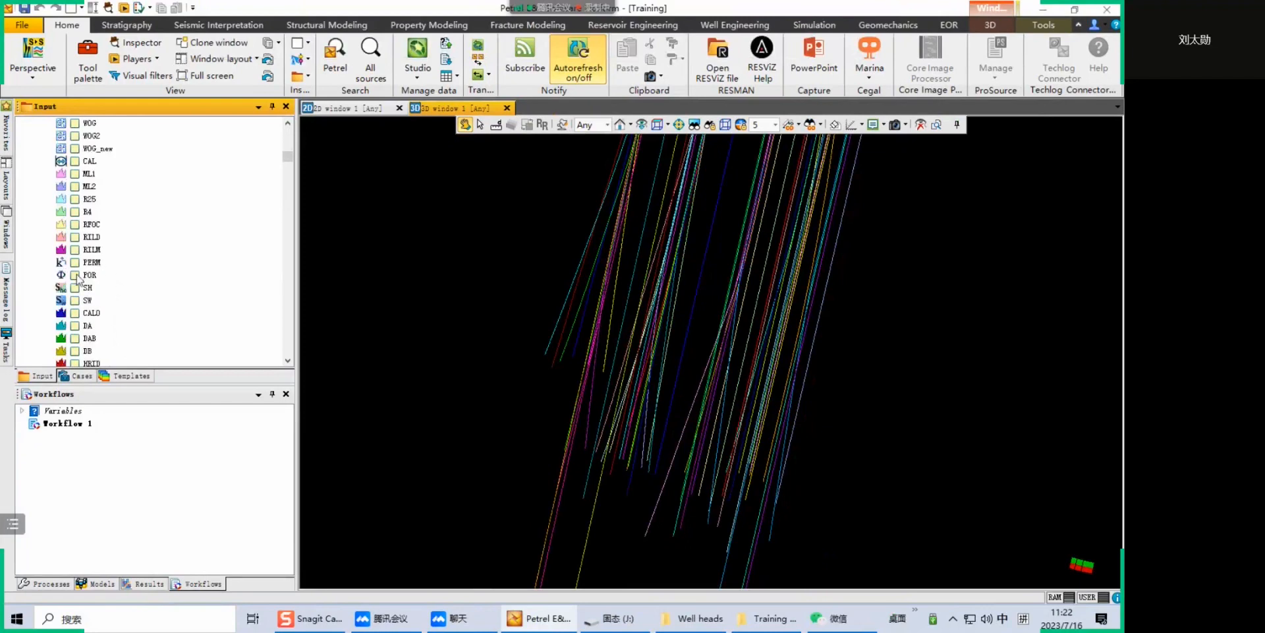
drag(287, 166, 300, 128)
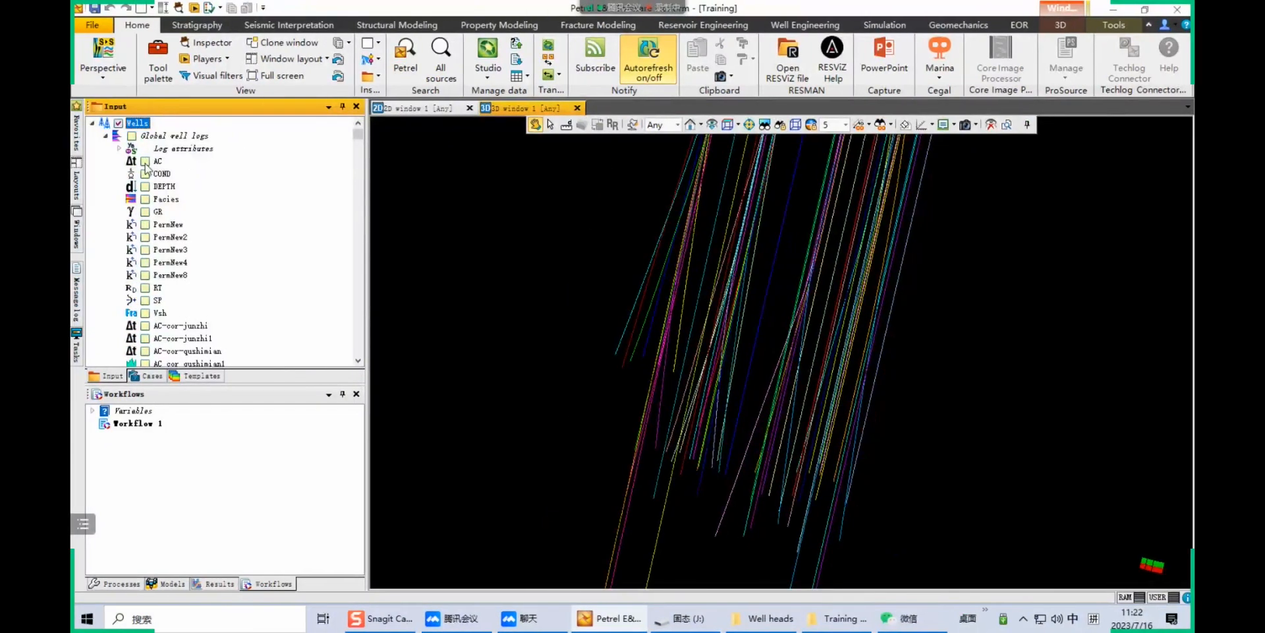
click(146, 162)
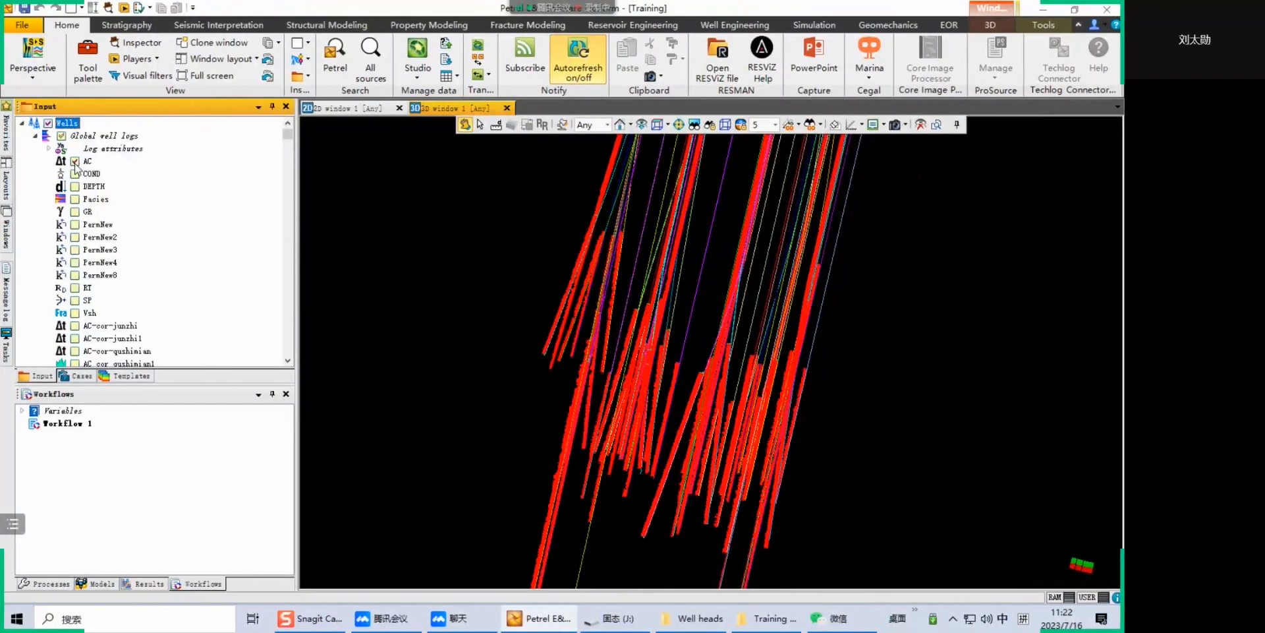
drag(833, 338, 955, 369)
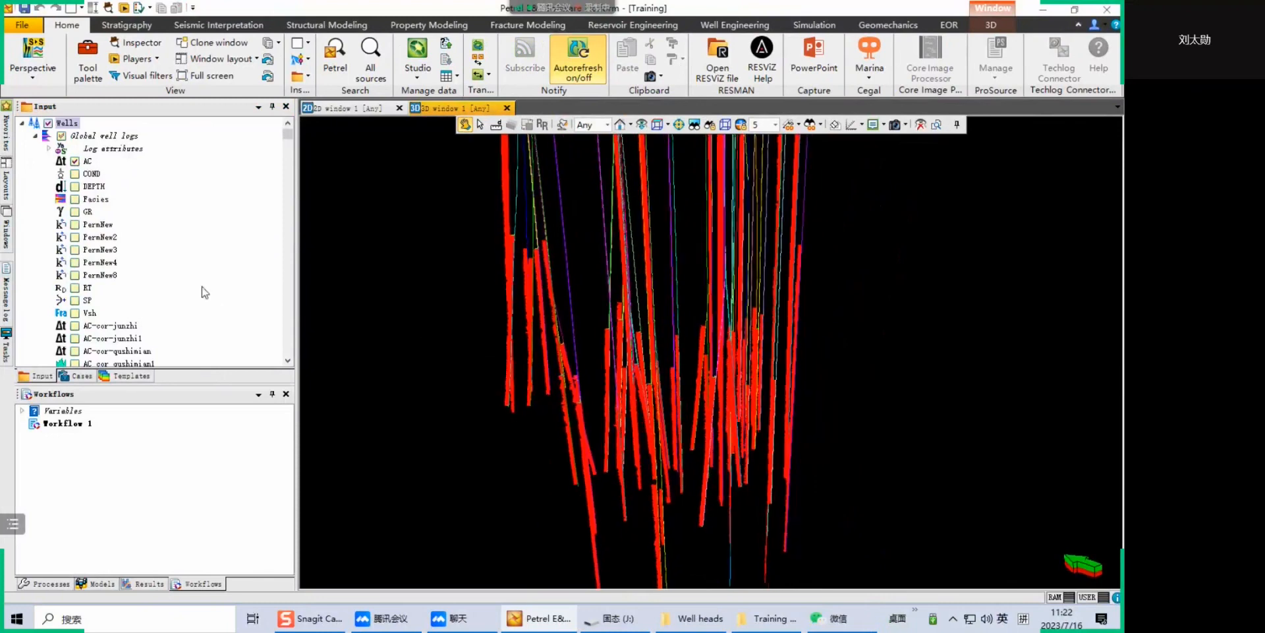
click(611, 306)
click(75, 161)
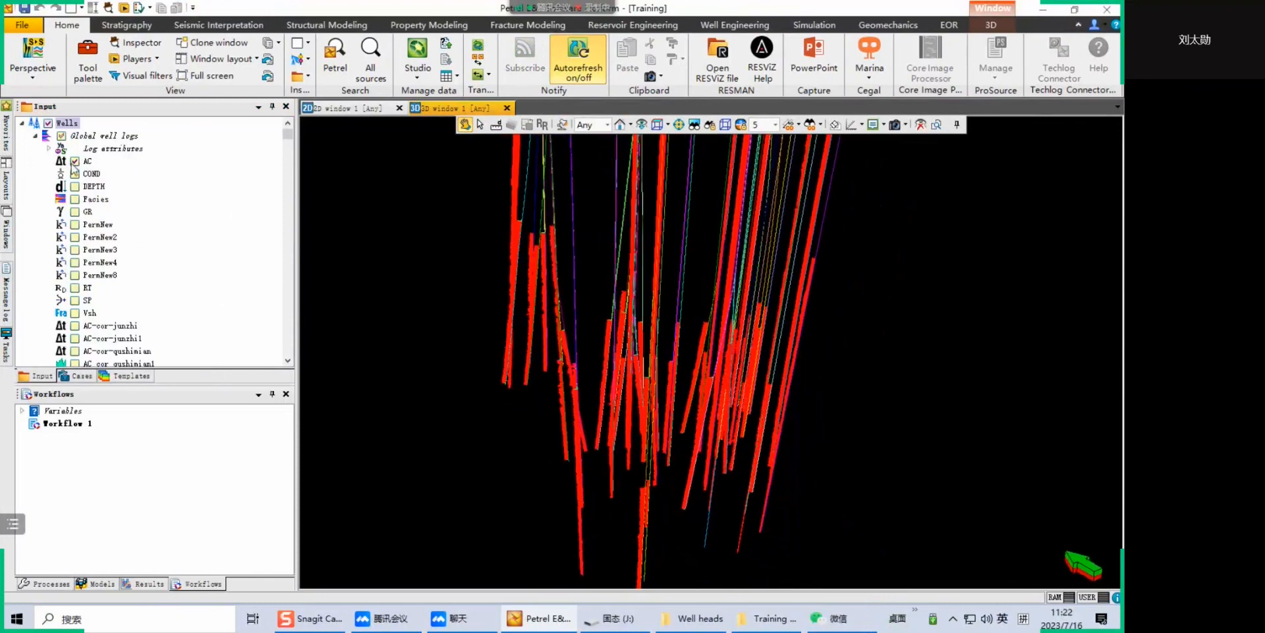
Display the GR global well log along the wells in the 3D window, inspect it, and hide it again
click(75, 211)
mouse_move(683, 308)
mouse_down()
mouse_move(710, 221)
mouse_move(696, 299)
mouse_up()
click(88, 212)
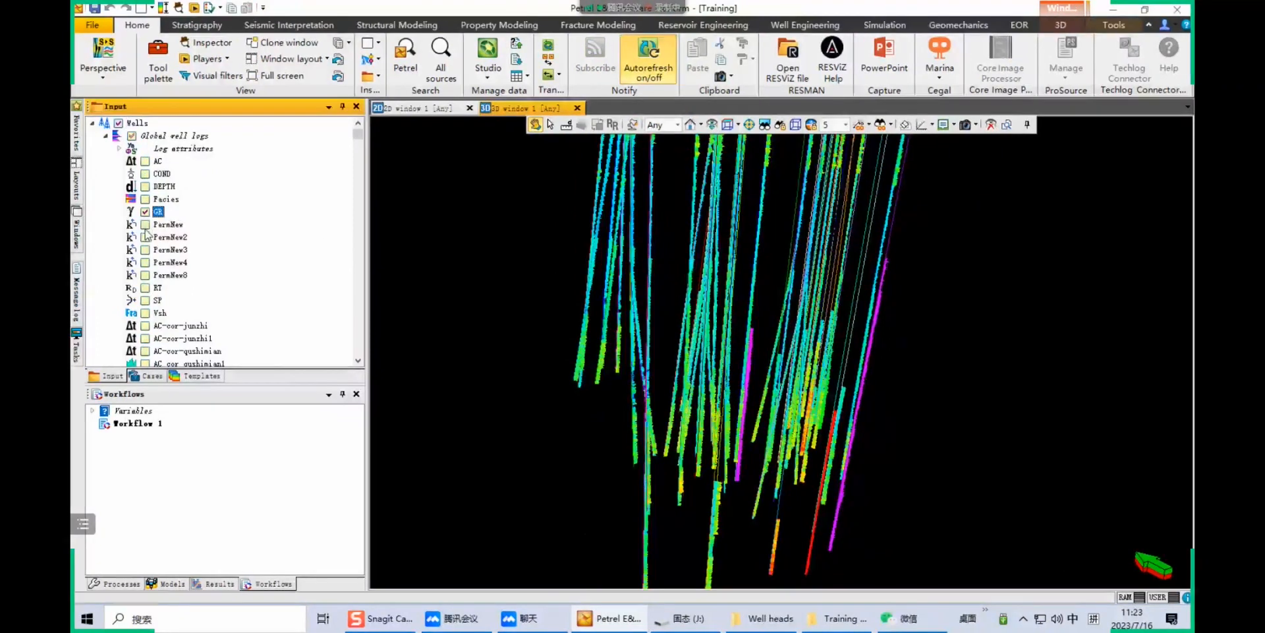
click(74, 212)
Display the PermNew global well log along the wells, inspect it from another angle, and hide it again
click(75, 225)
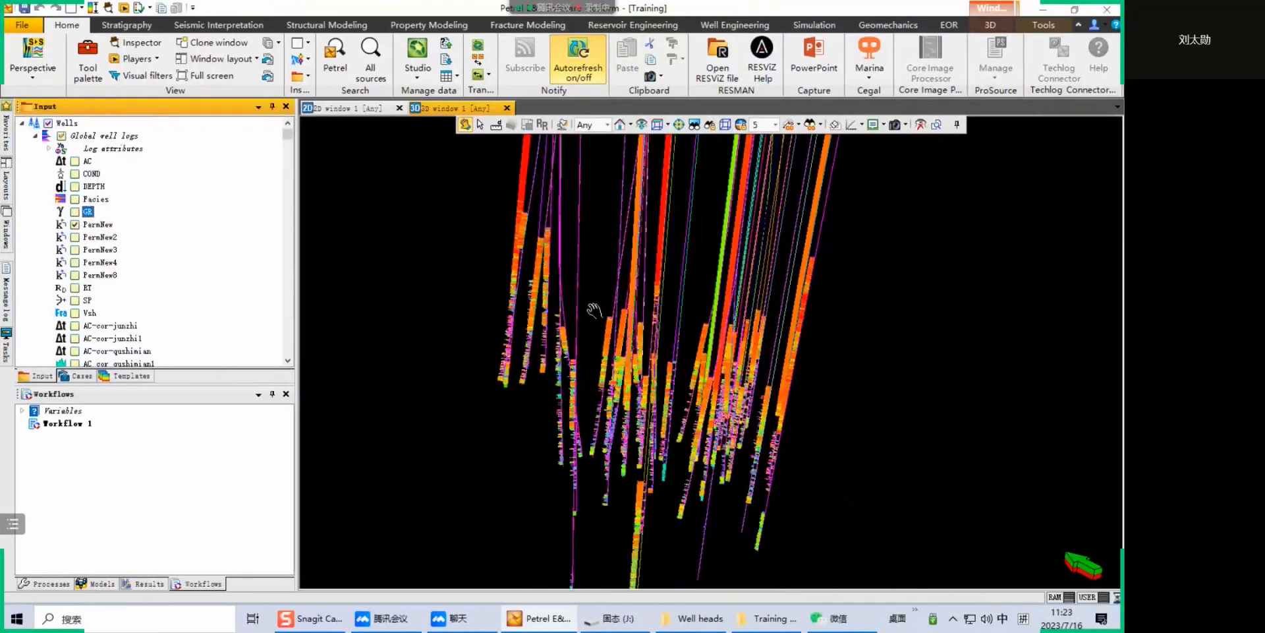
drag(587, 305, 673, 250)
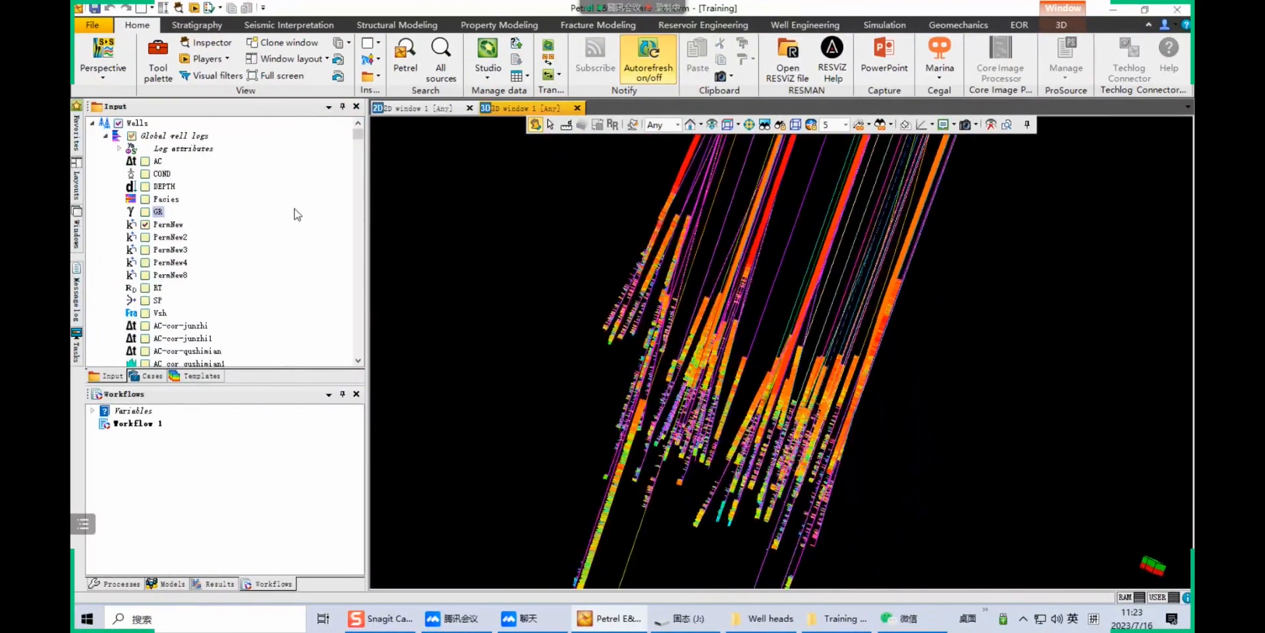
click(145, 225)
Display the Pornew porosity log along the wells in the 3D window and hide it again
scroll(155, 277, down, 3)
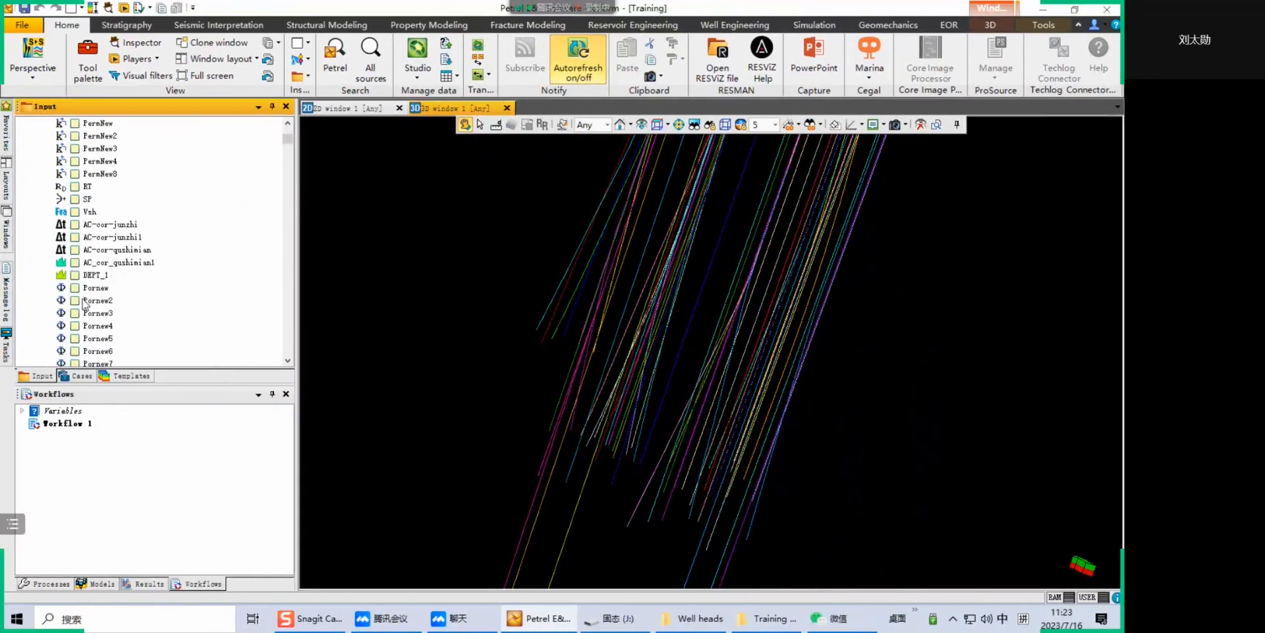
click(75, 288)
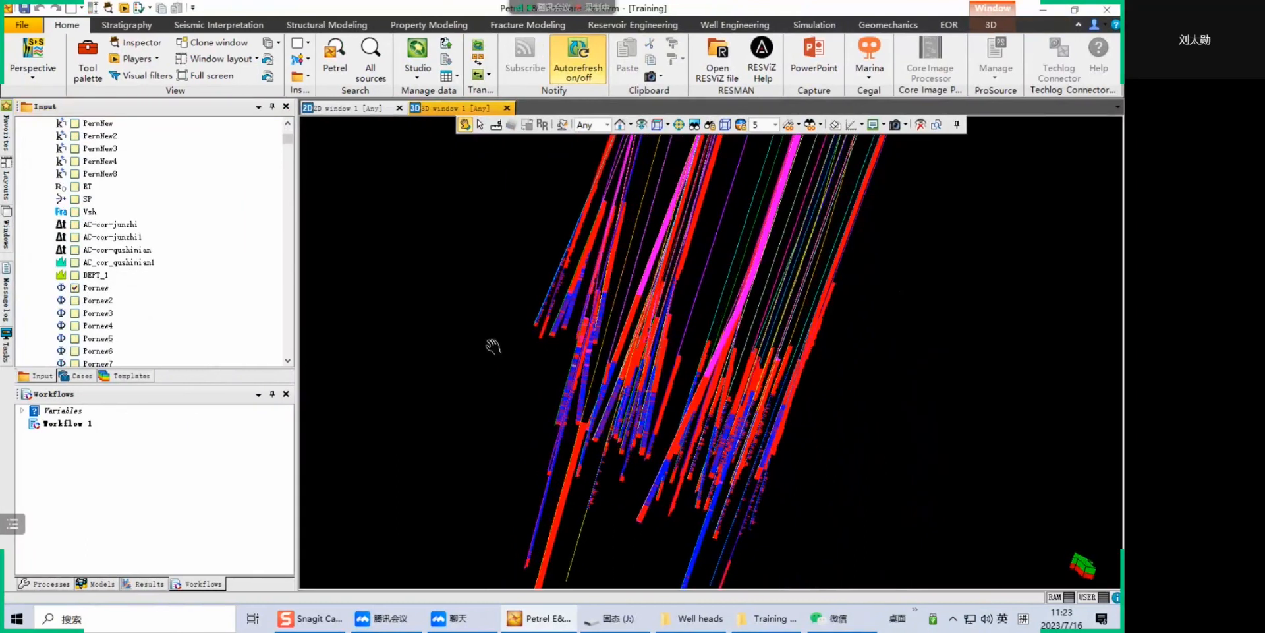
click(75, 288)
Show and hide the Sw9 log on the wells, and display the Vsh2 log for inspection in the 3D window
scroll(83, 300, down, 4)
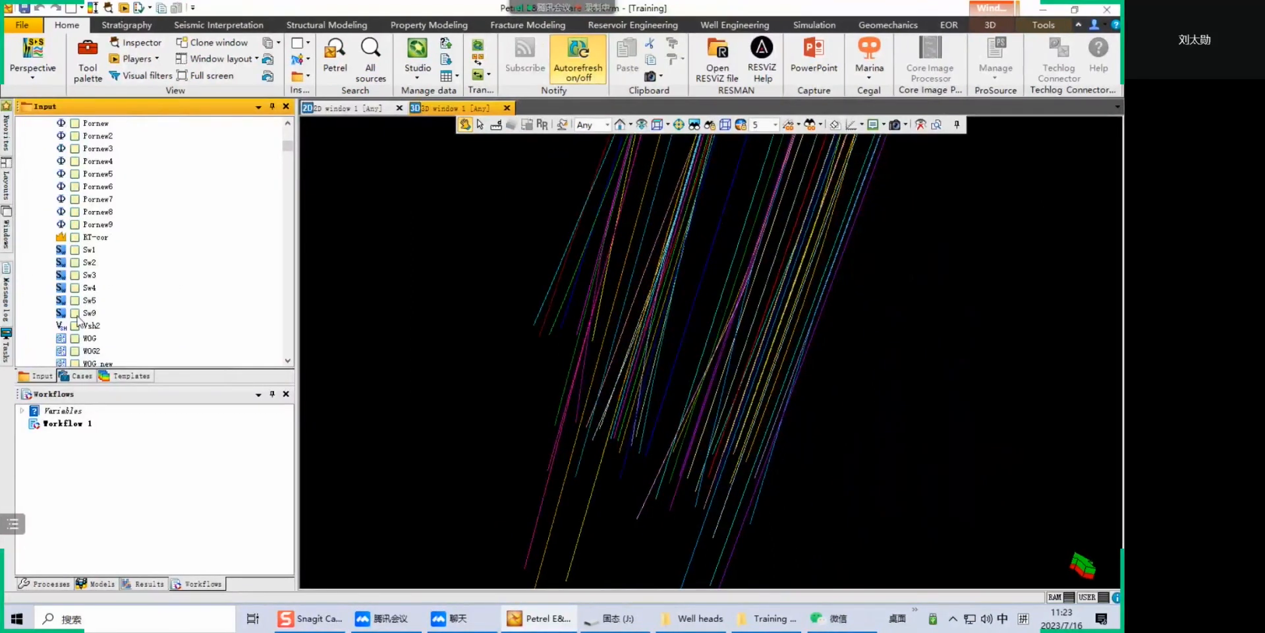
click(76, 312)
click(75, 313)
click(75, 326)
drag(580, 356, 539, 358)
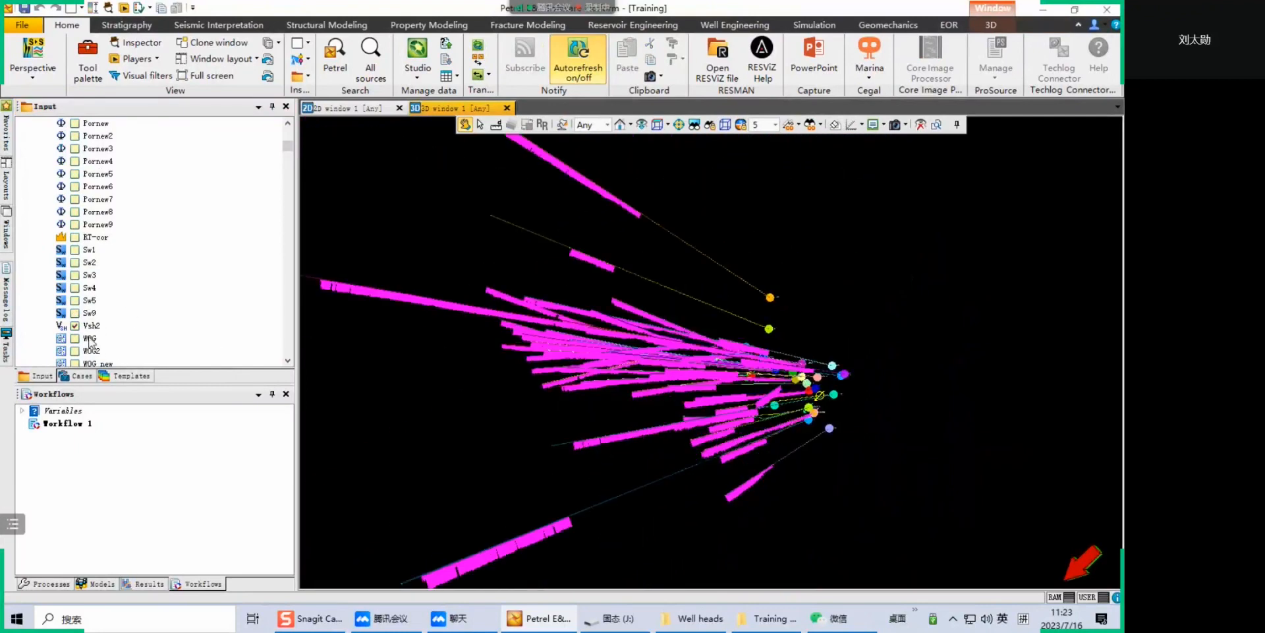
Replace the displayed Vsh2 log with the WOG log, inspect it up close along the wells, and hide it again
click(75, 326)
click(75, 338)
drag(672, 282, 471, 357)
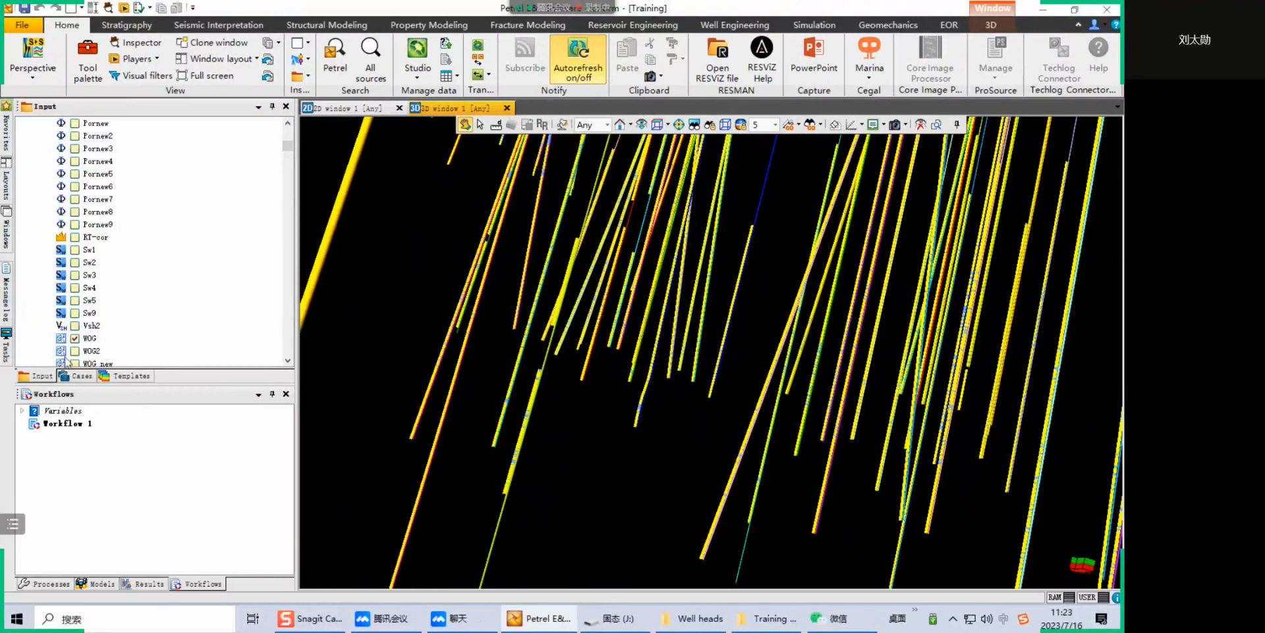
click(75, 338)
click(145, 339)
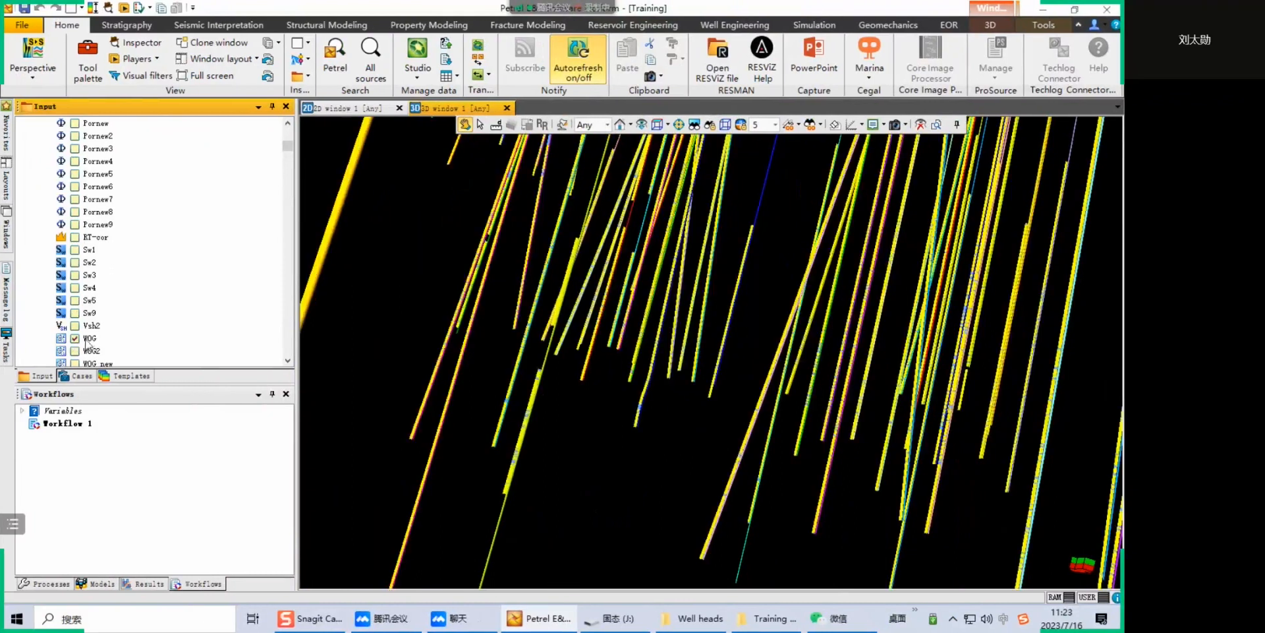
click(75, 340)
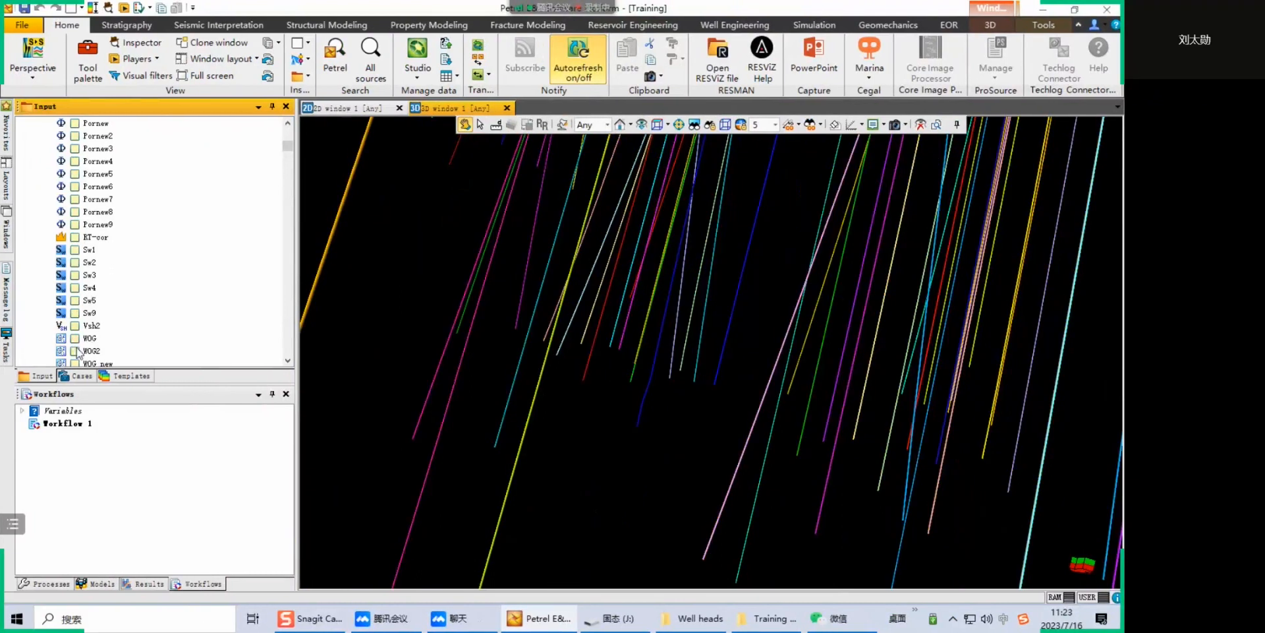
Display the WOG2 log along the wells in the 3D window, hide it again, and view the bare well paths
click(76, 351)
click(146, 351)
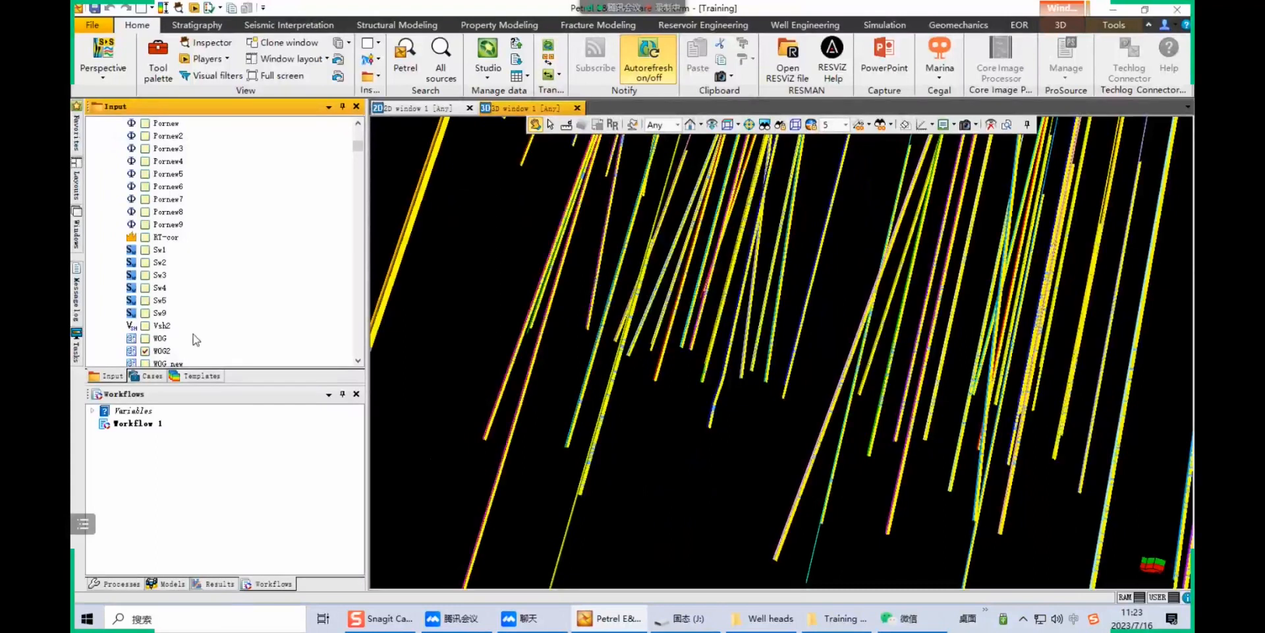
click(146, 351)
drag(652, 325, 752, 367)
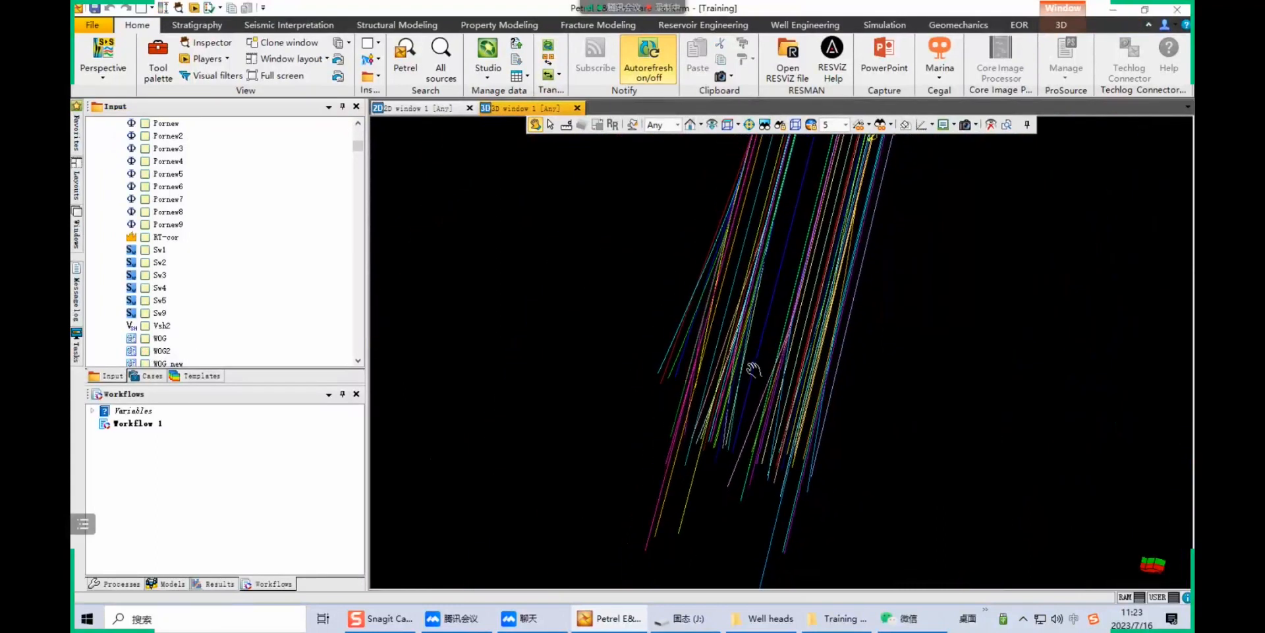
Save the project and collapse the Global well logs and Wells folders in the Input tree
click(94, 7)
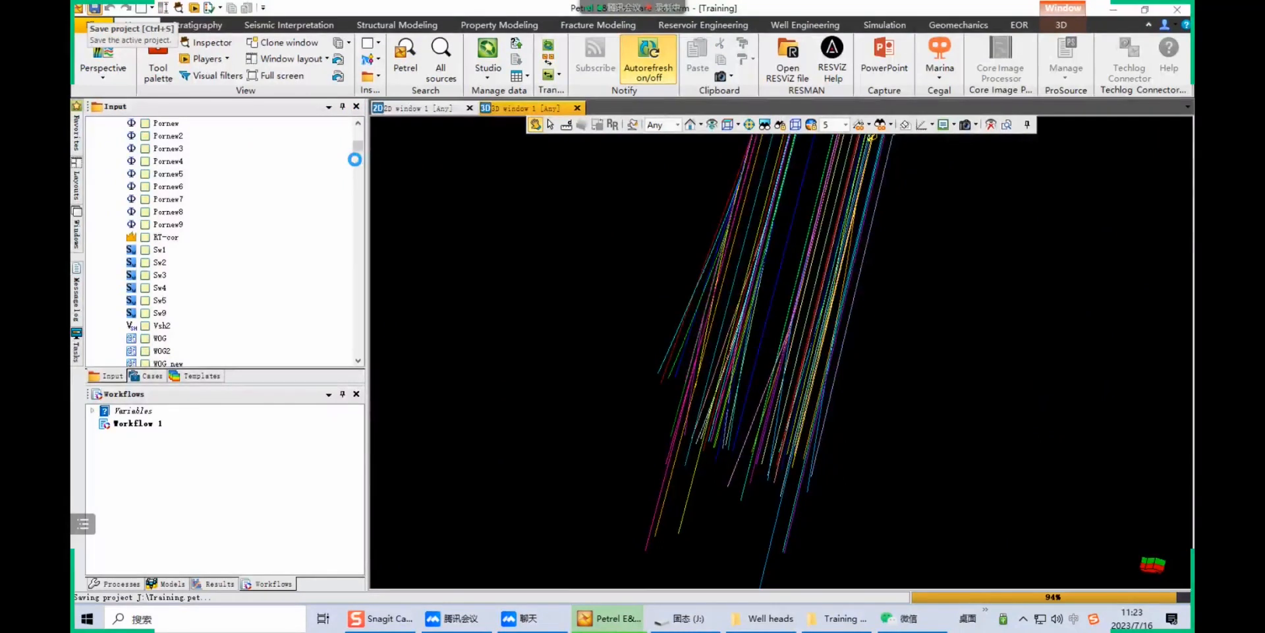
drag(360, 149, 356, 119)
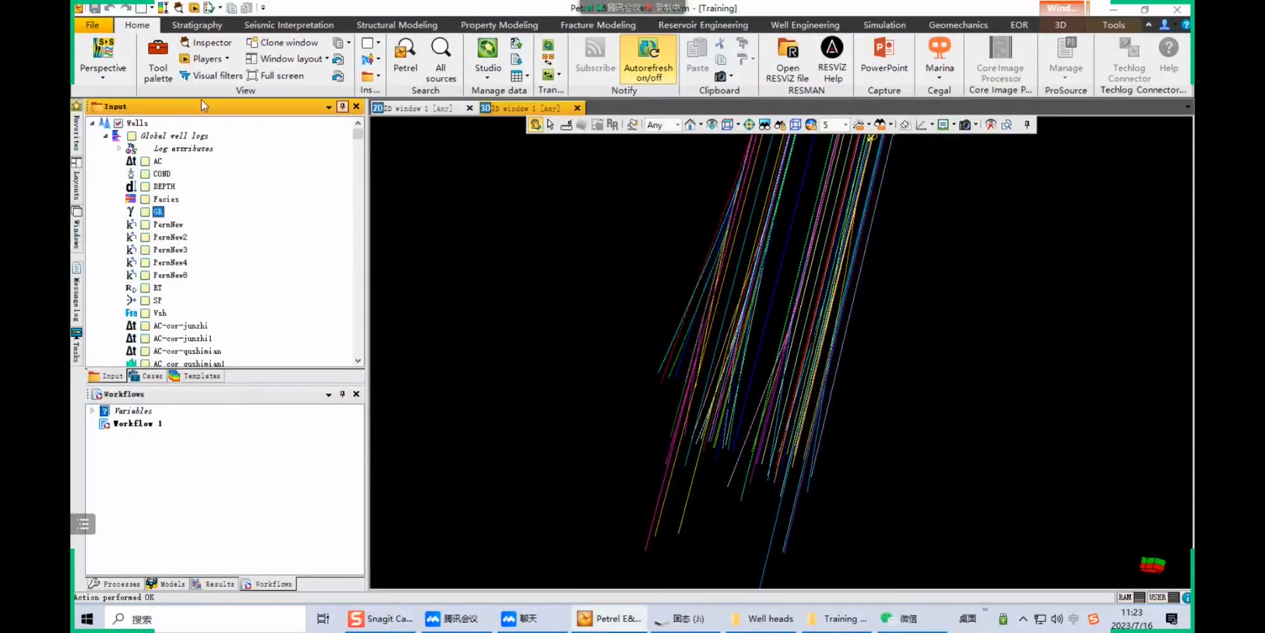
click(92, 123)
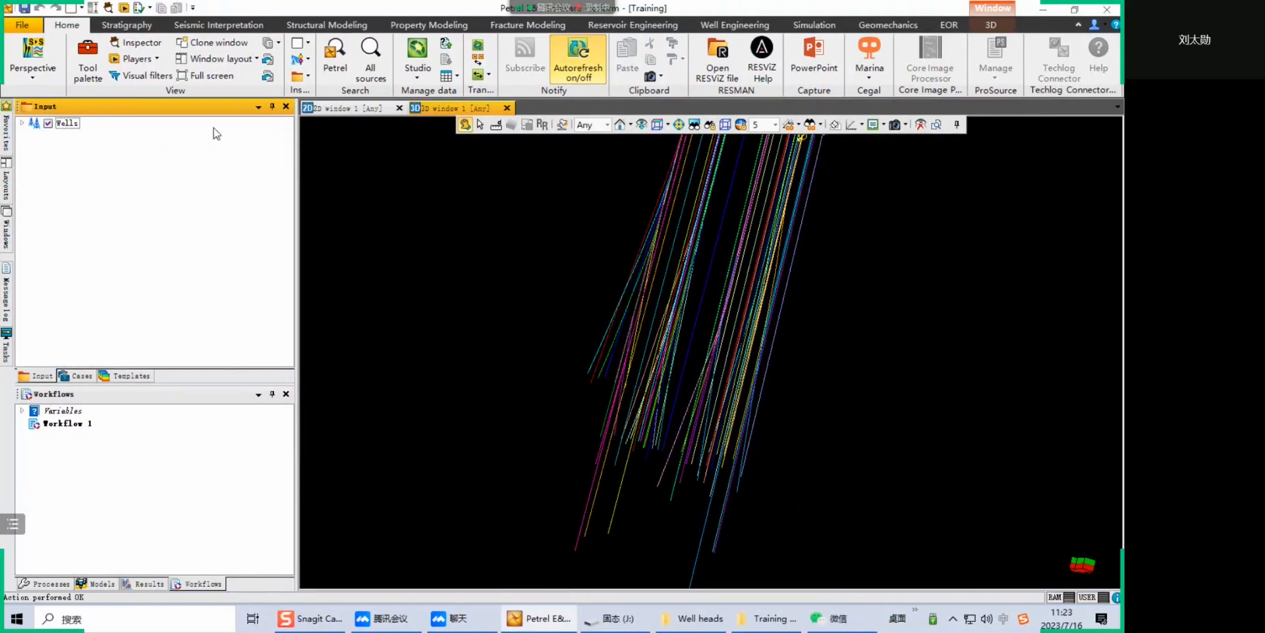
click(25, 124)
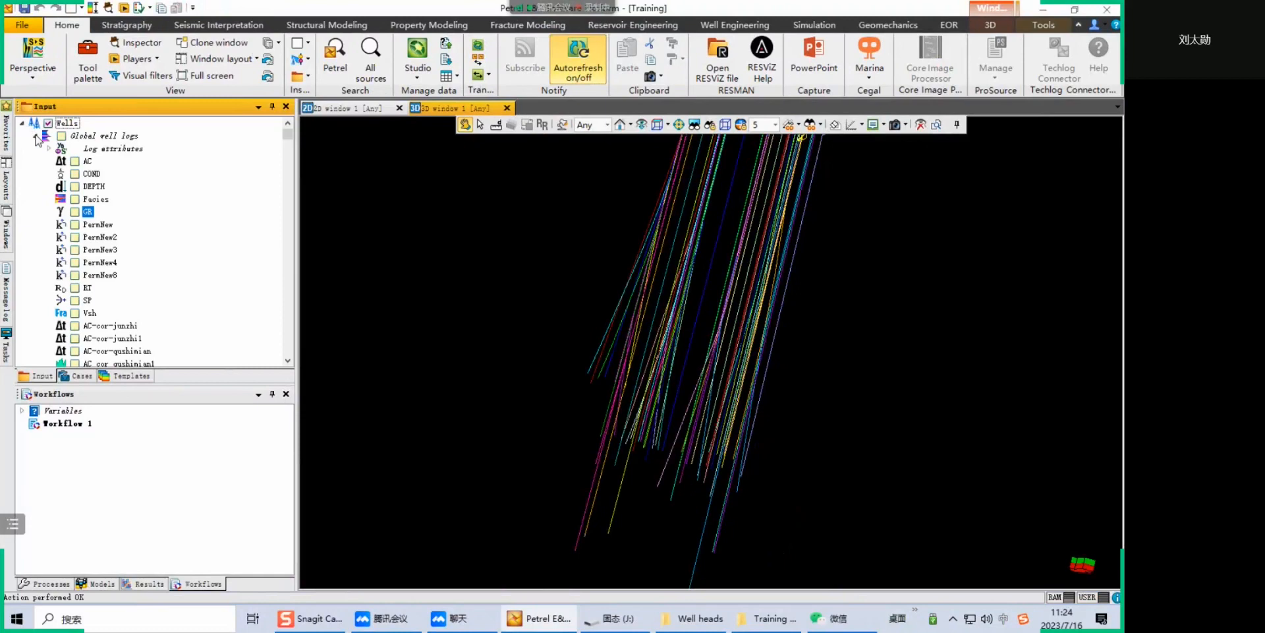
click(36, 136)
click(23, 123)
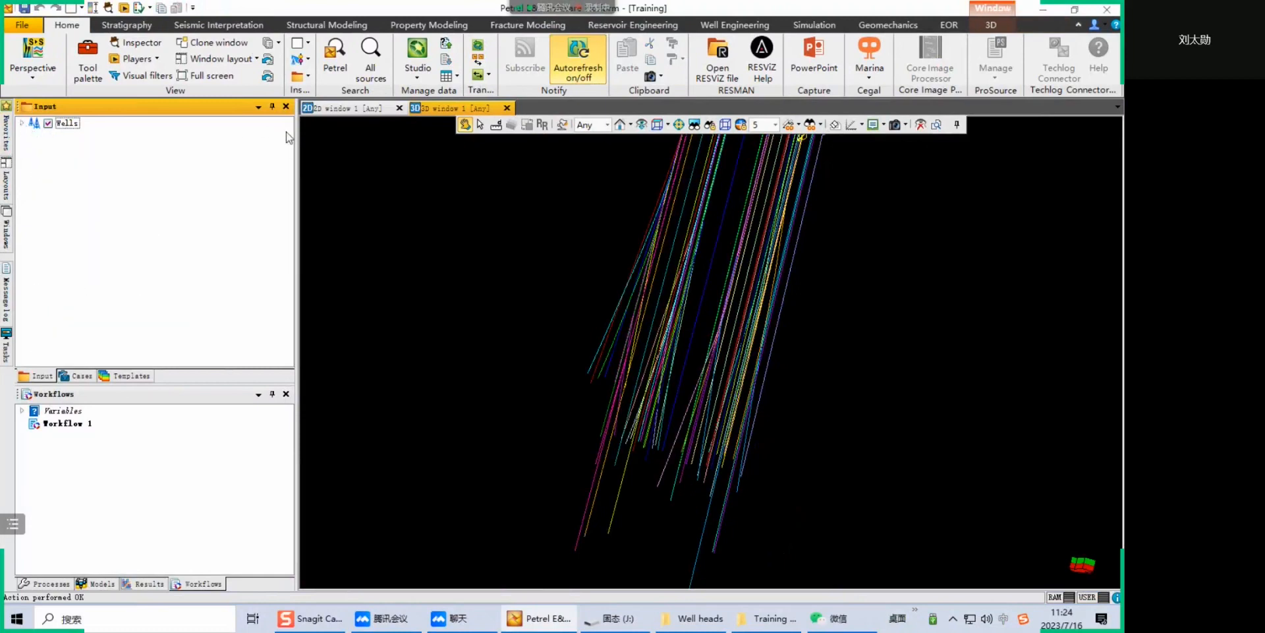
Insert a new well tops folder and open welltops-for stratigraphic correlation.txt from the Well Tops folder for import into it
click(308, 78)
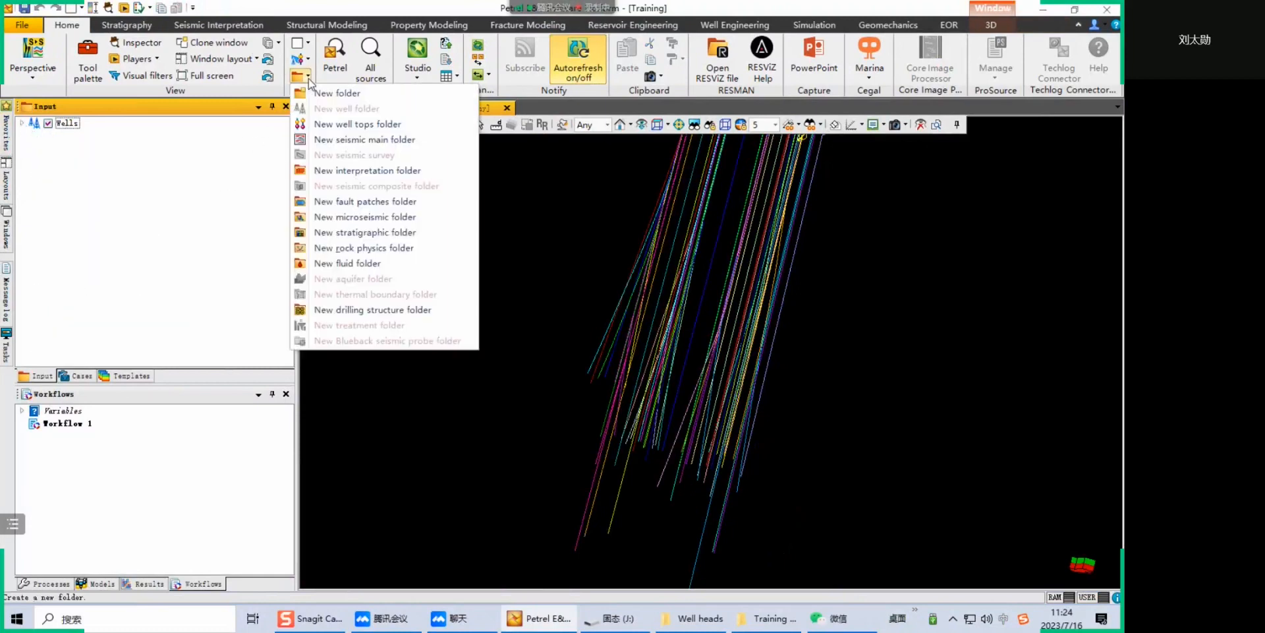
click(392, 124)
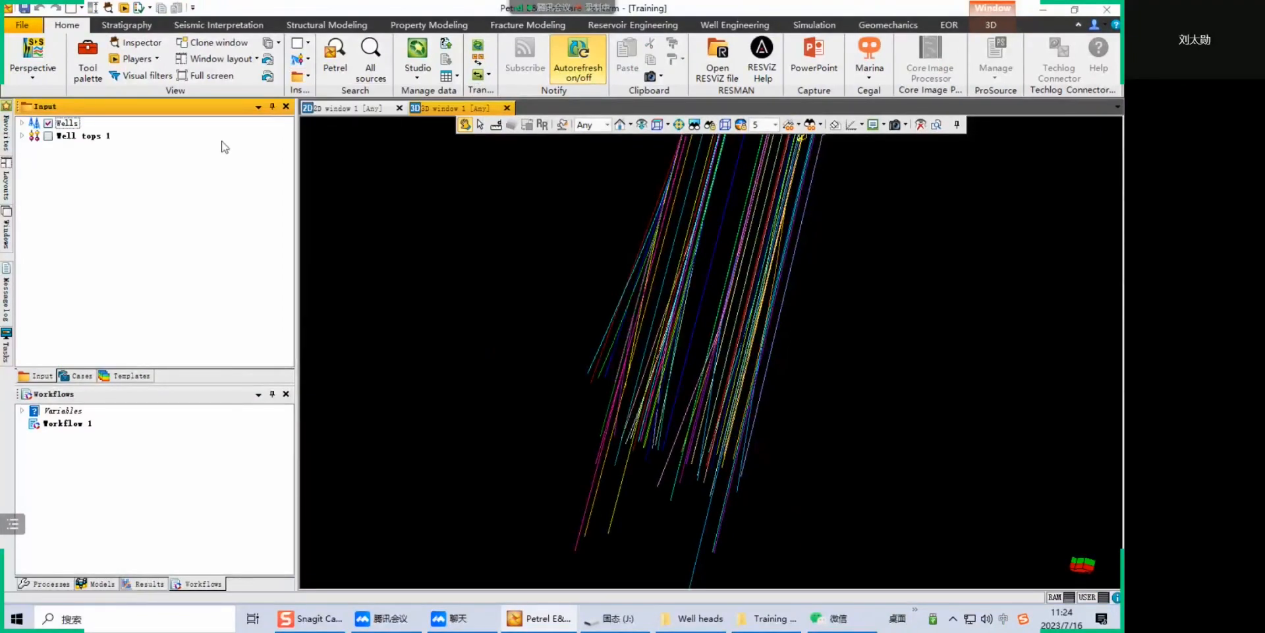
right_click(86, 138)
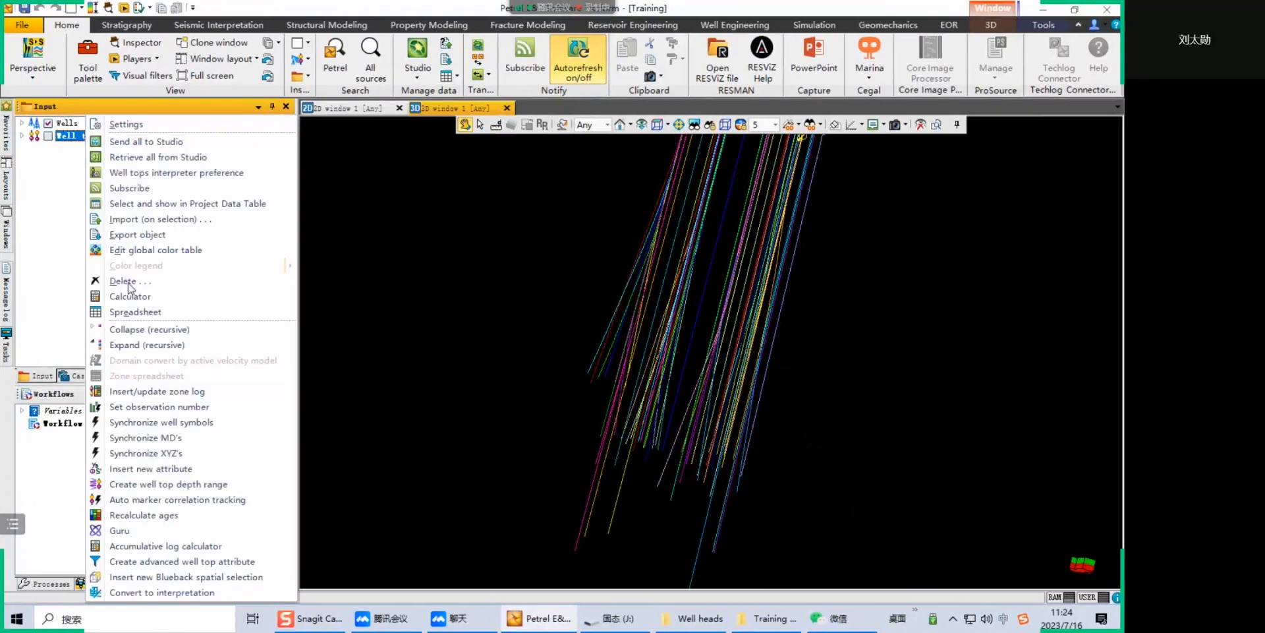
click(135, 220)
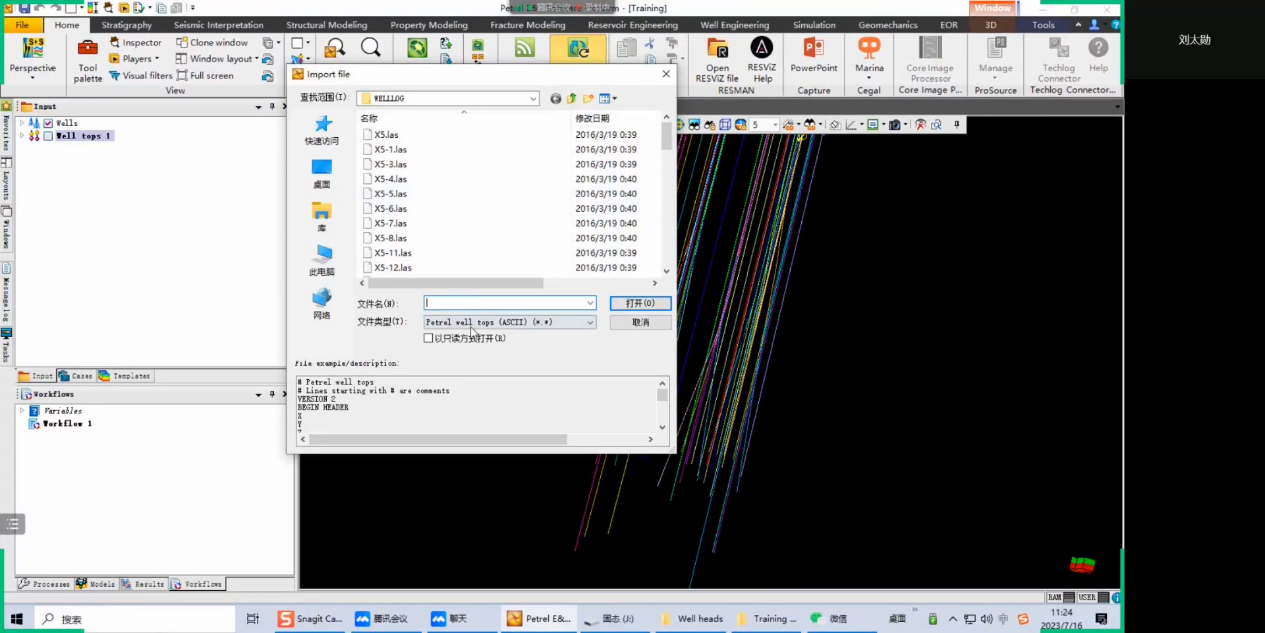
click(571, 99)
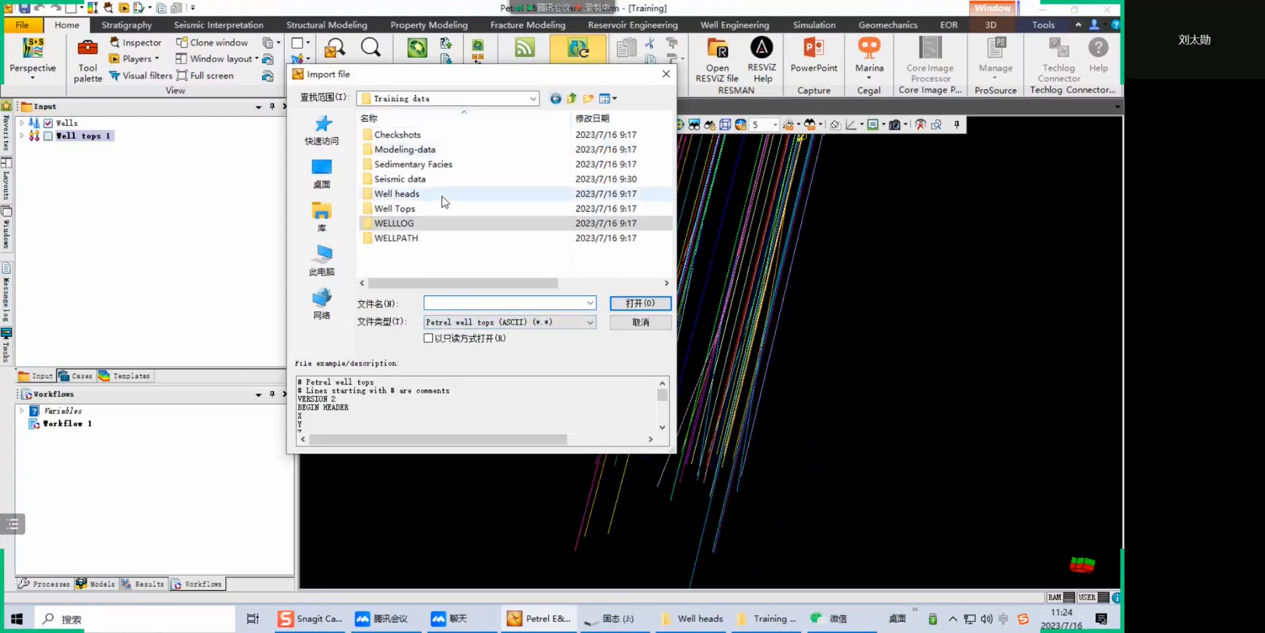
click(409, 210)
double_click(409, 210)
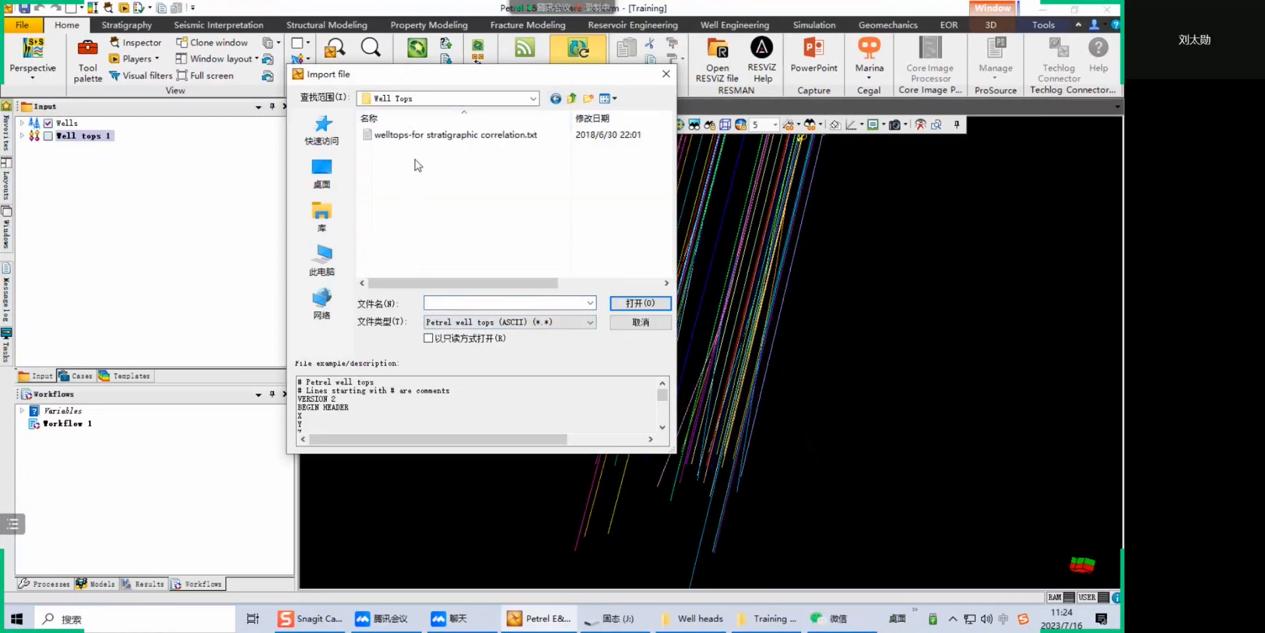
click(430, 139)
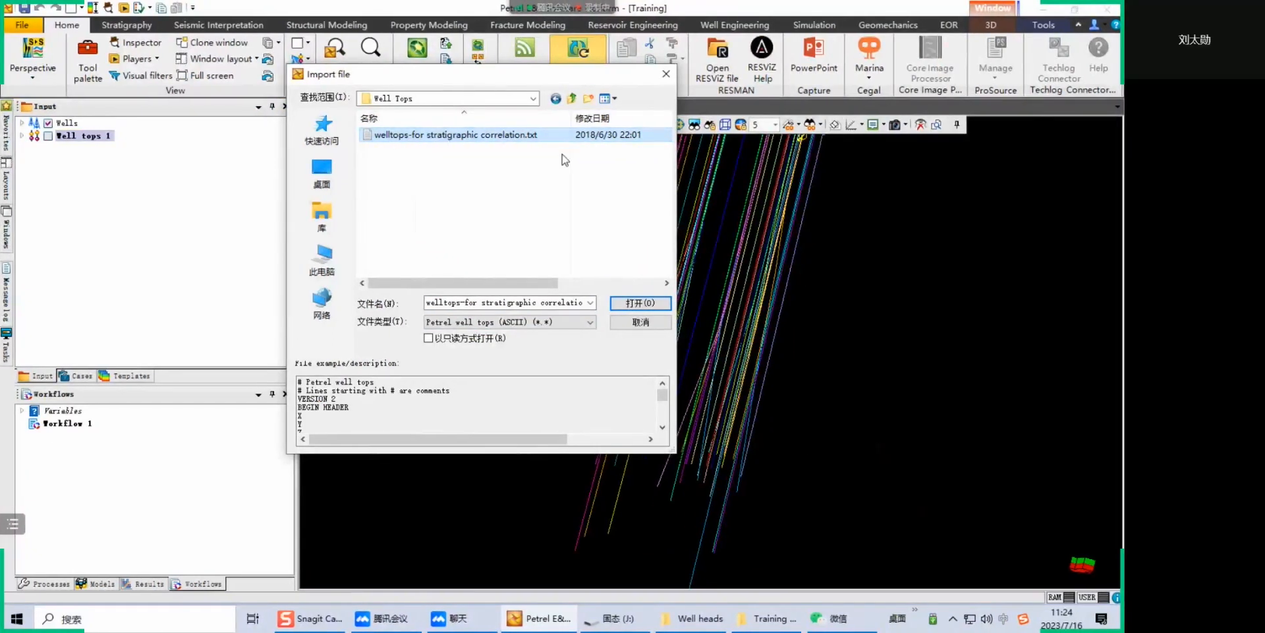
click(640, 303)
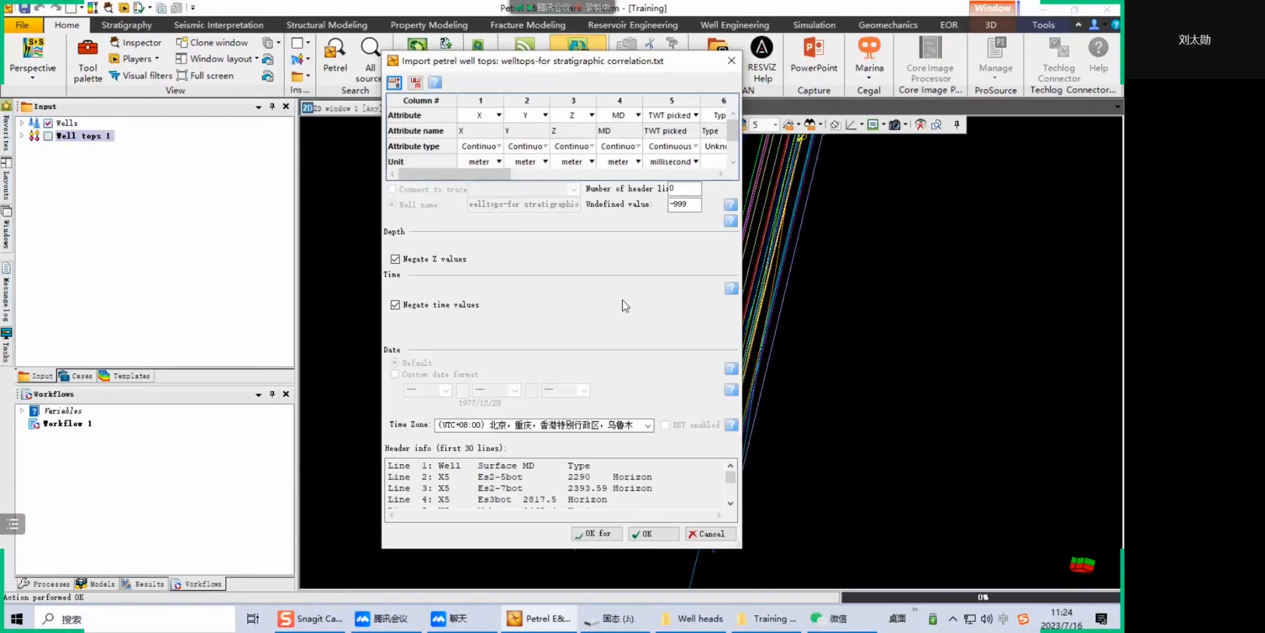
Enlarge the well tops import dialog to show more header lines, and set the column 1 attribute to Well
drag(553, 60, 390, 17)
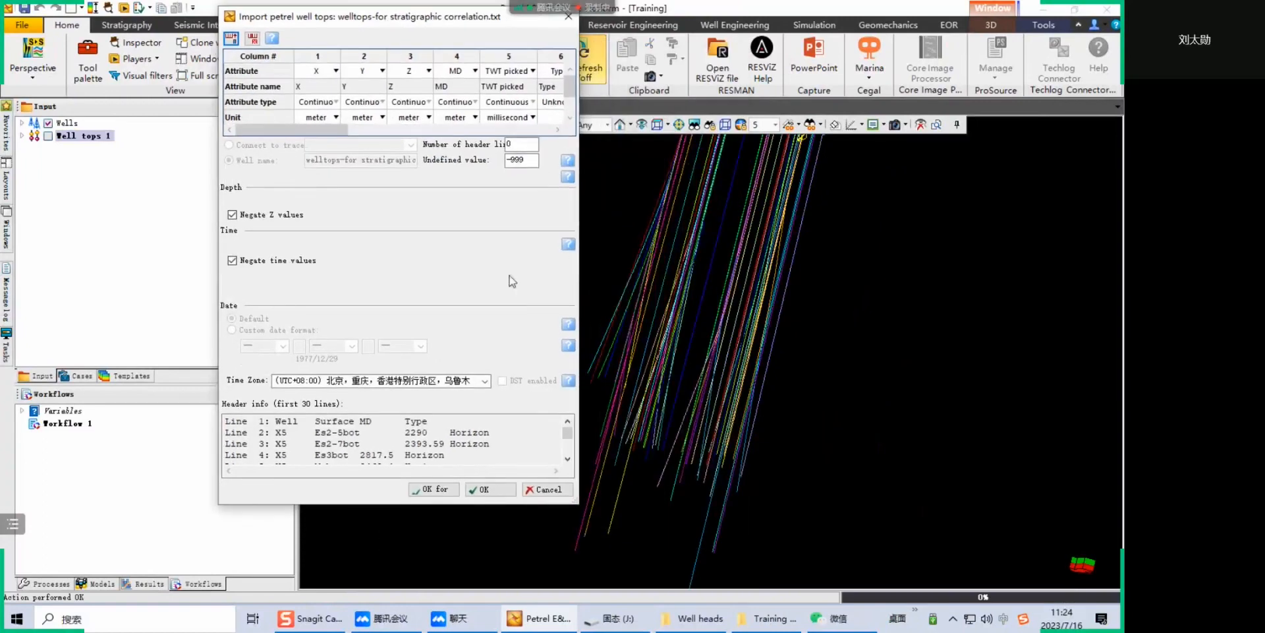
drag(578, 318, 929, 318)
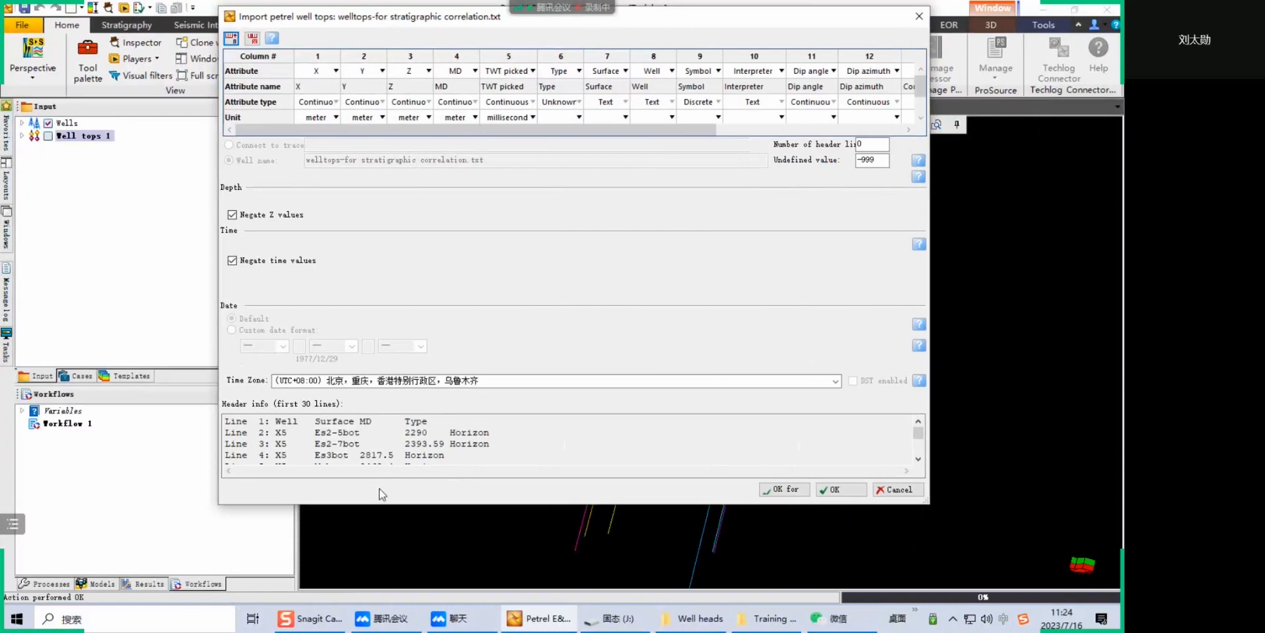
drag(391, 506, 391, 595)
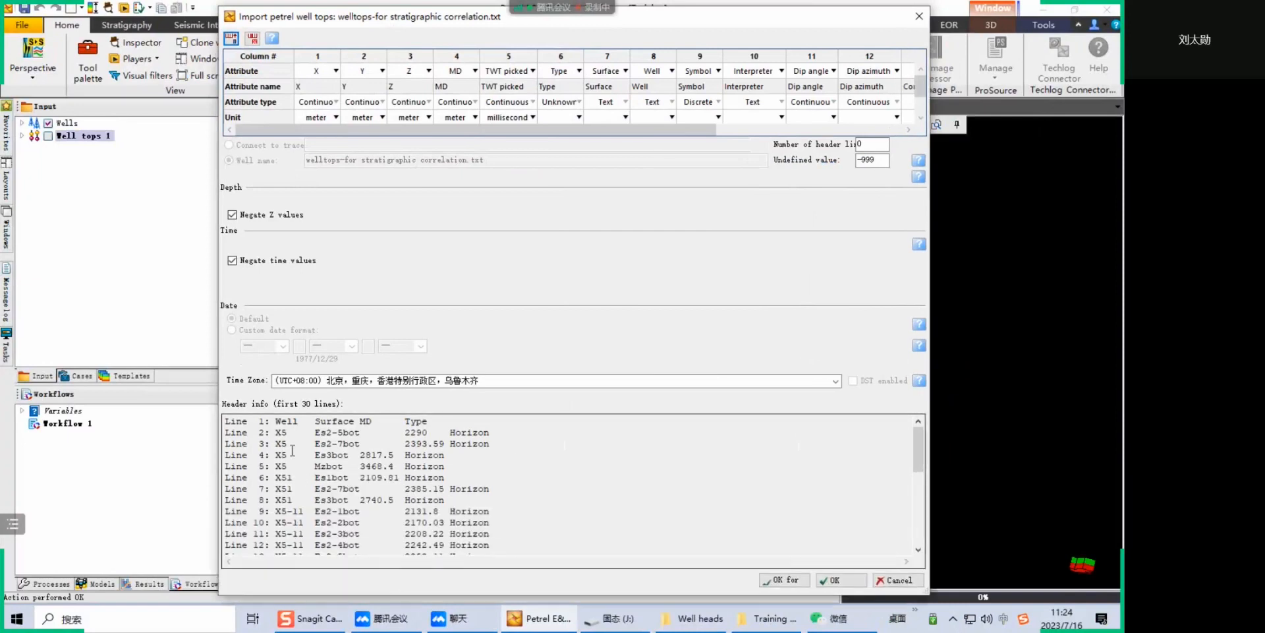
drag(275, 422, 294, 421)
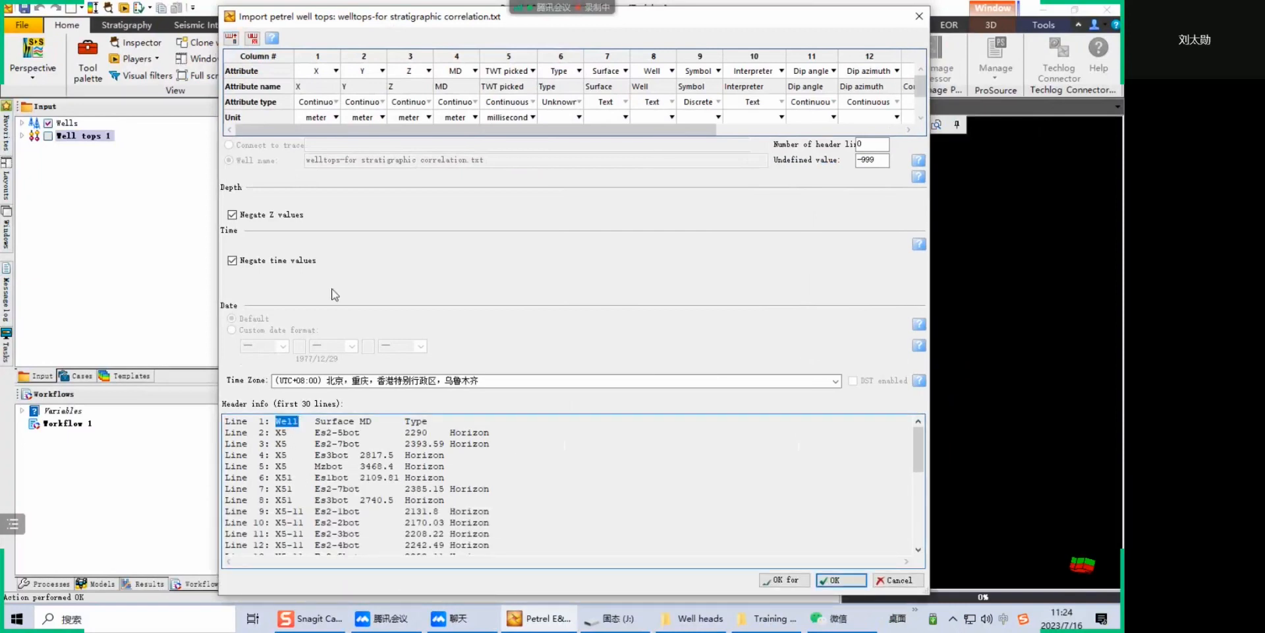
click(333, 71)
scroll(326, 110, down, 3)
click(323, 121)
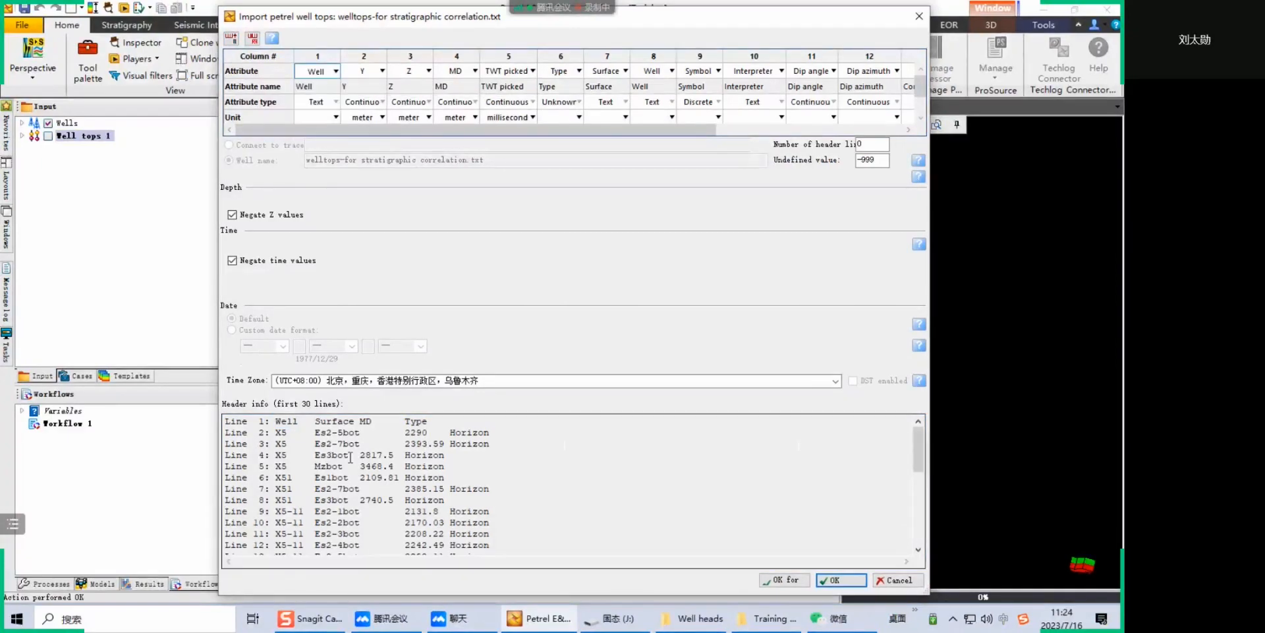
Following the file header, set the column 2 attribute to Surface and the column 3 attribute to MD
drag(315, 421, 354, 423)
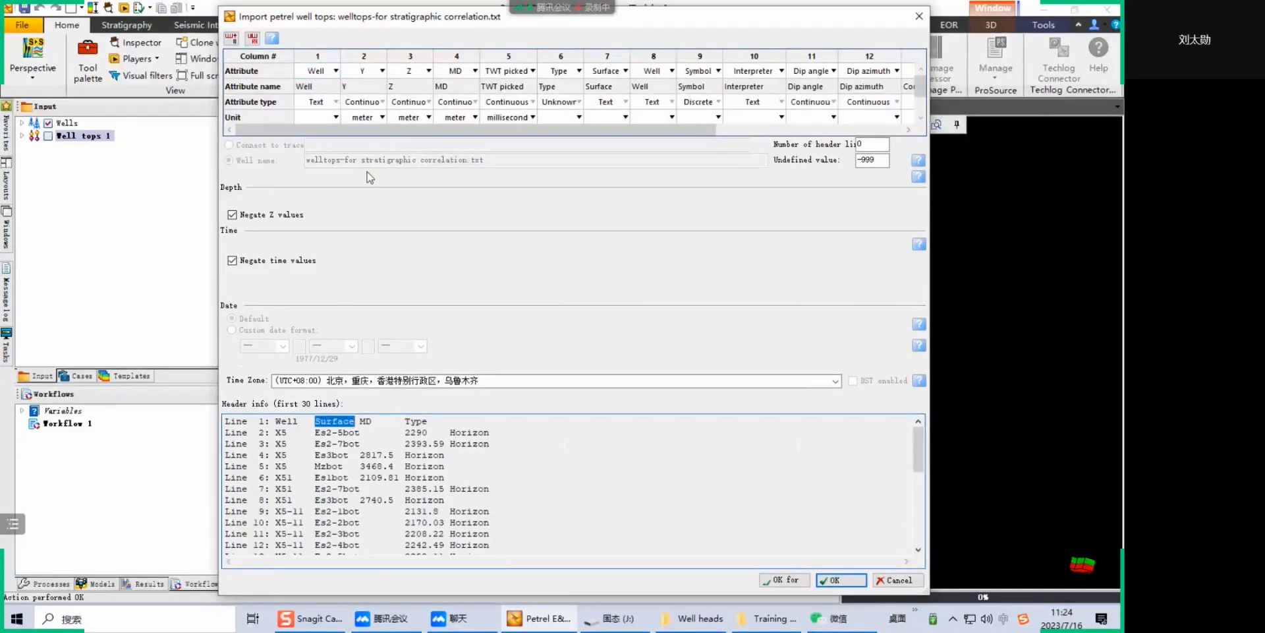
click(383, 72)
scroll(386, 105, down, 2)
click(370, 101)
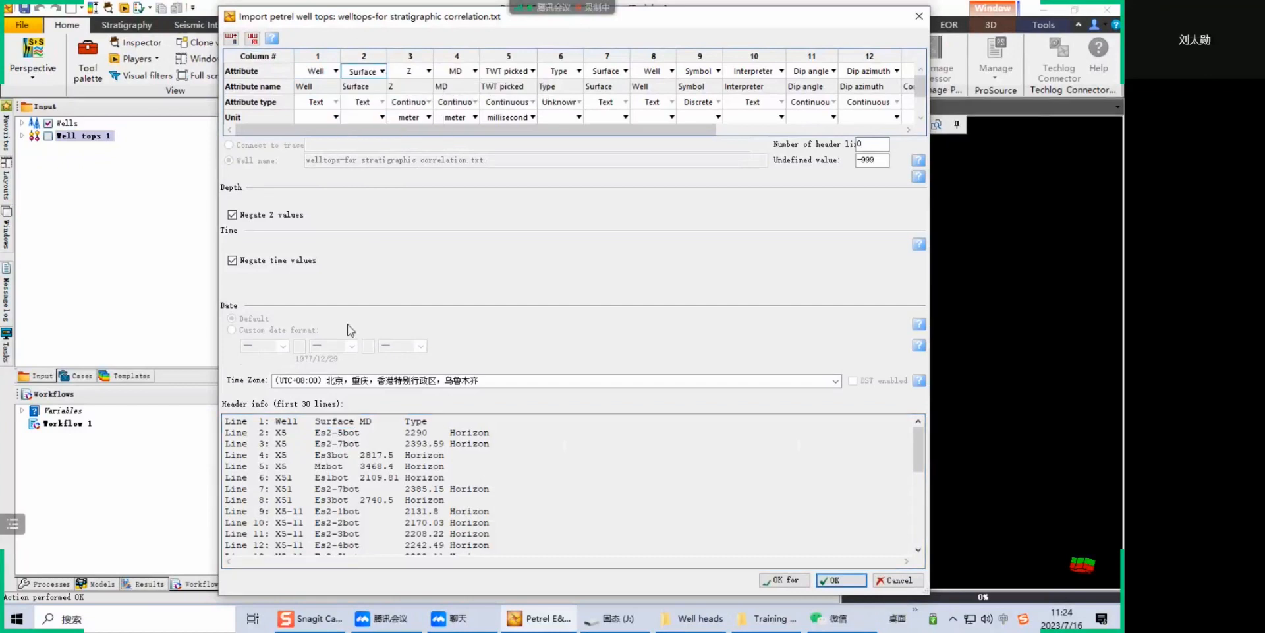
drag(355, 423, 368, 425)
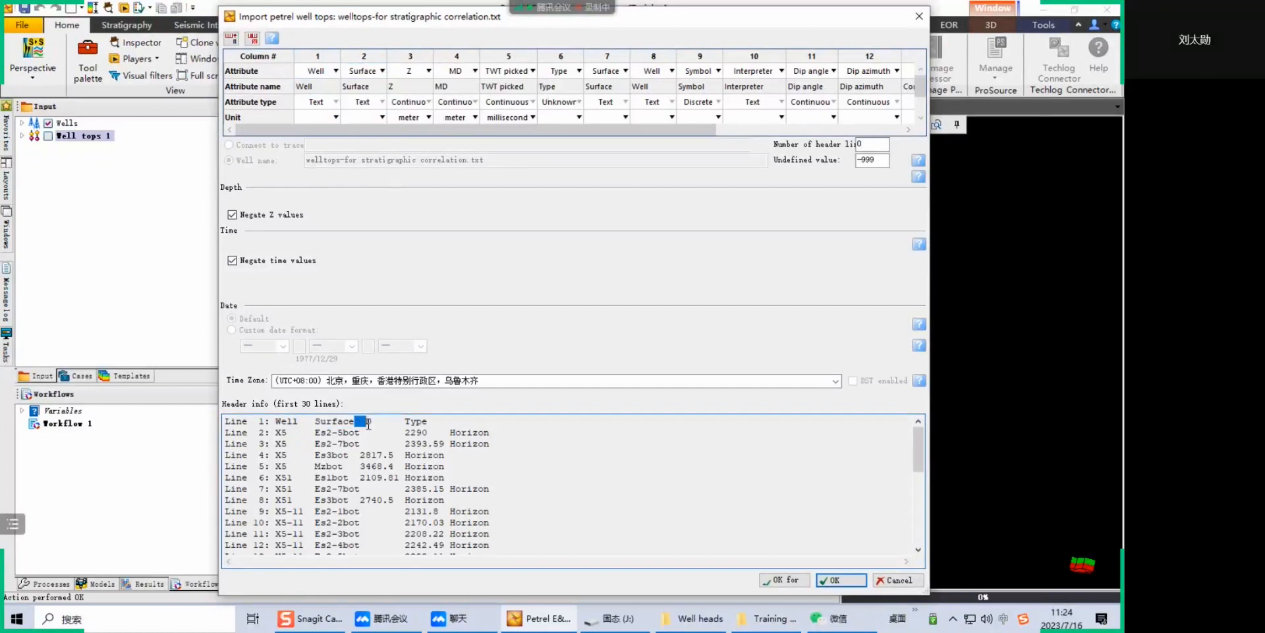
click(428, 71)
click(409, 109)
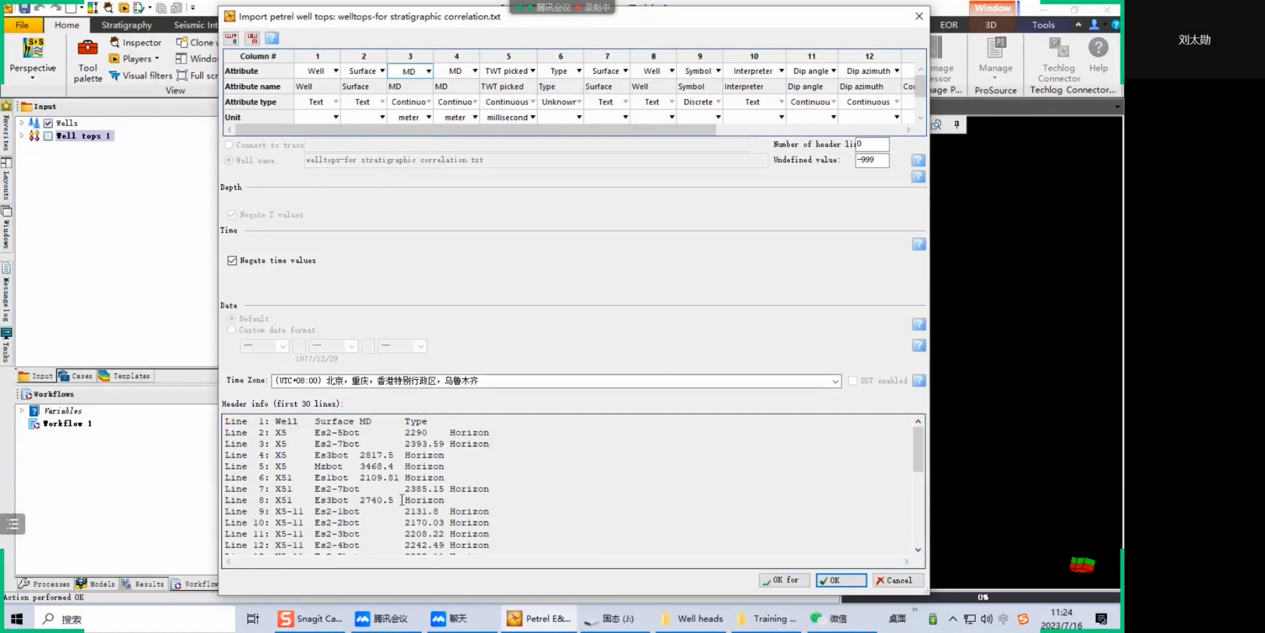
Set the column 4 attribute to Type to match the fourth field of the file header
double_click(409, 422)
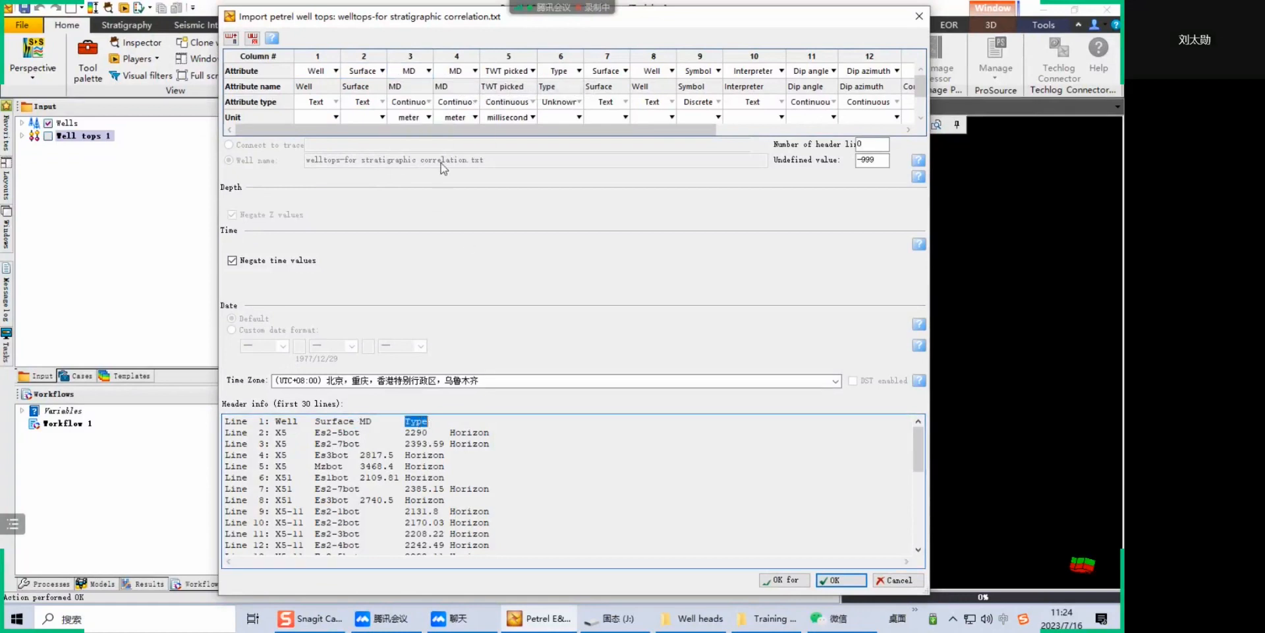
click(476, 74)
click(475, 72)
scroll(467, 116, down, 1)
scroll(466, 141, down, 3)
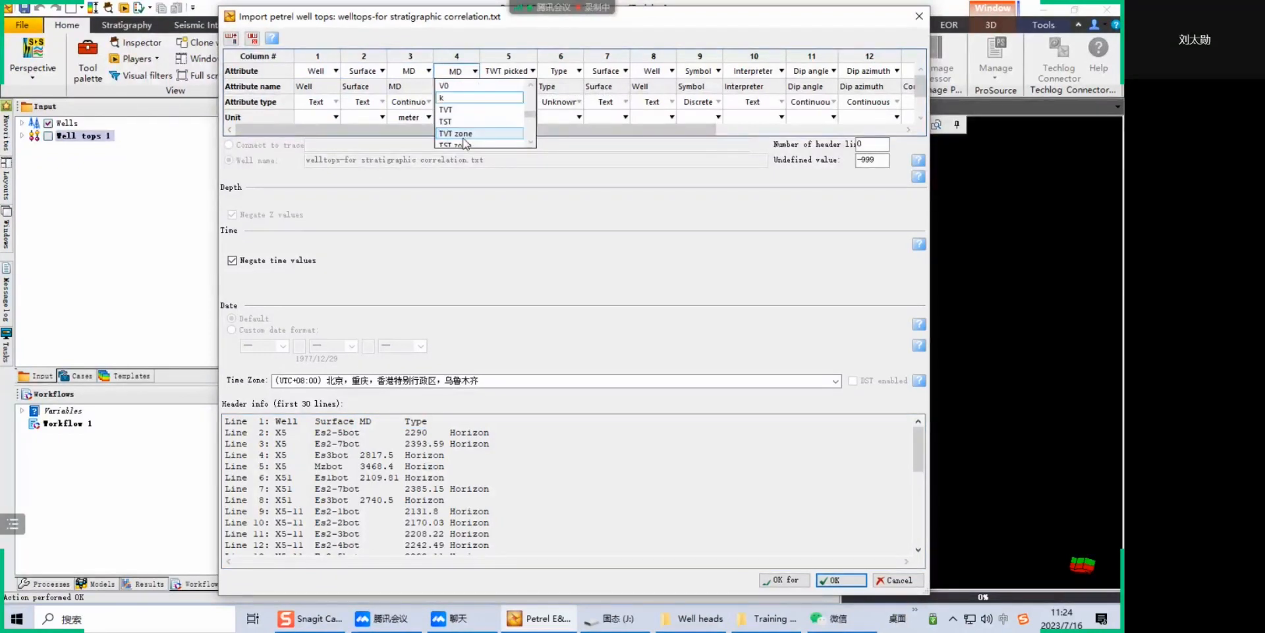
scroll(466, 141, down, 1)
click(461, 137)
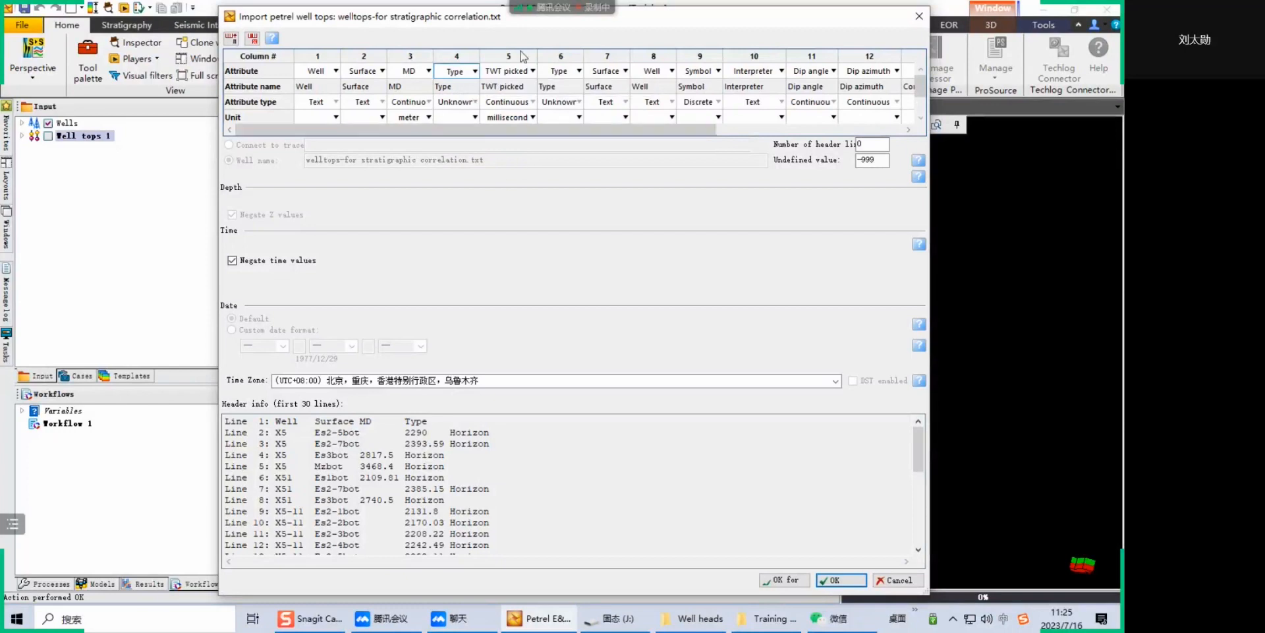
Delete the unneeded columns 5 to 15 from the well tops import table
drag(547, 129, 738, 129)
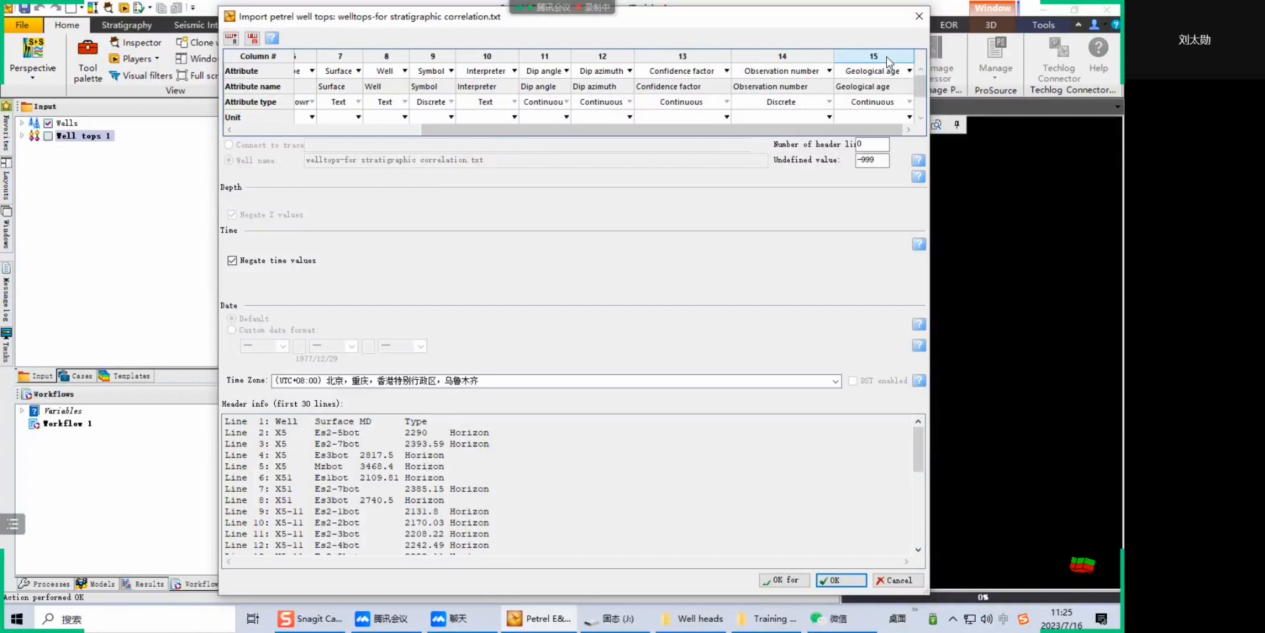
shift+click(887, 57)
drag(670, 132, 469, 146)
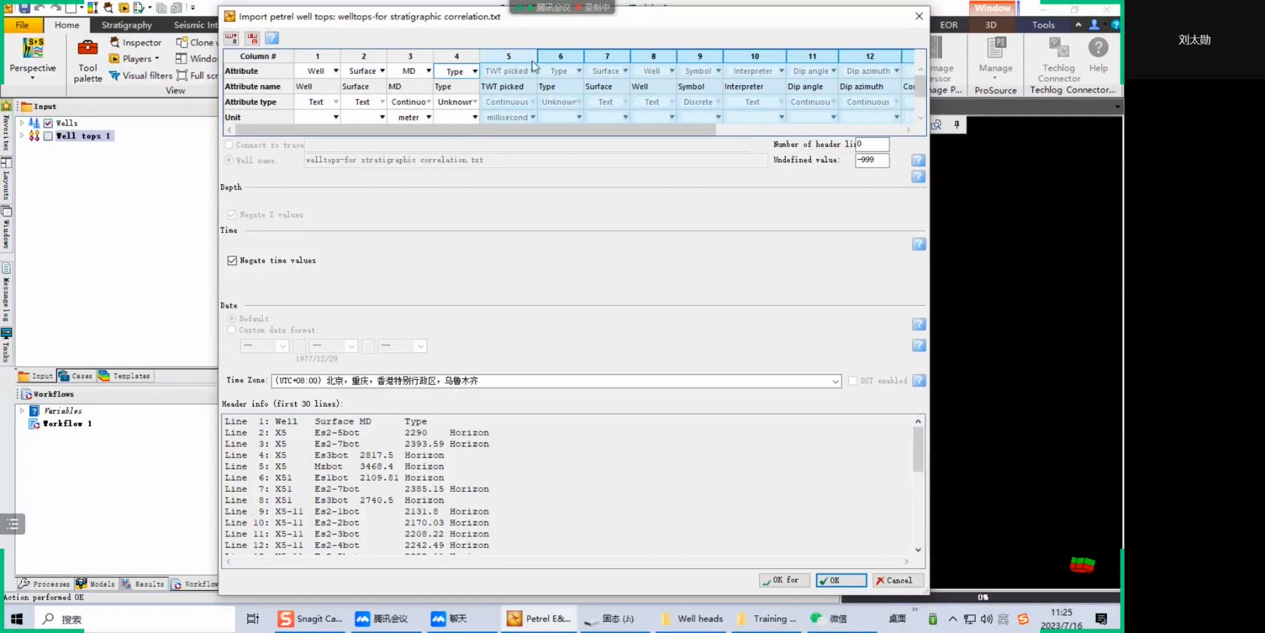
click(253, 38)
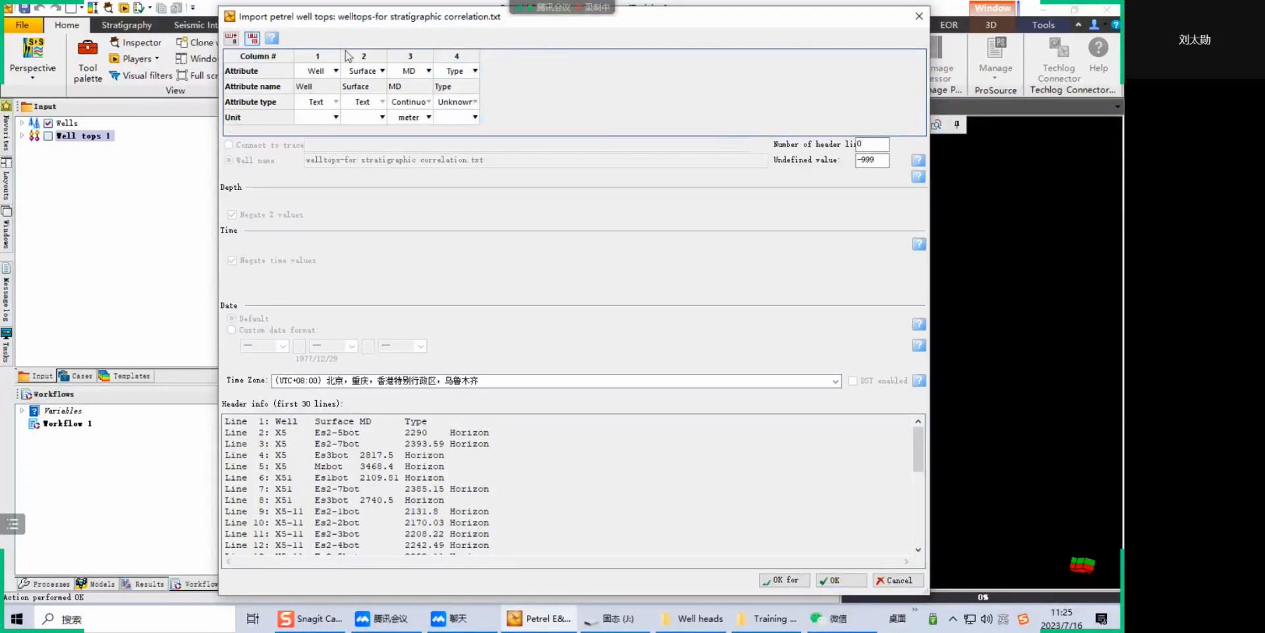
Set the number of header lines to 1 and run the well tops import
drag(242, 422, 428, 422)
double_click(874, 144)
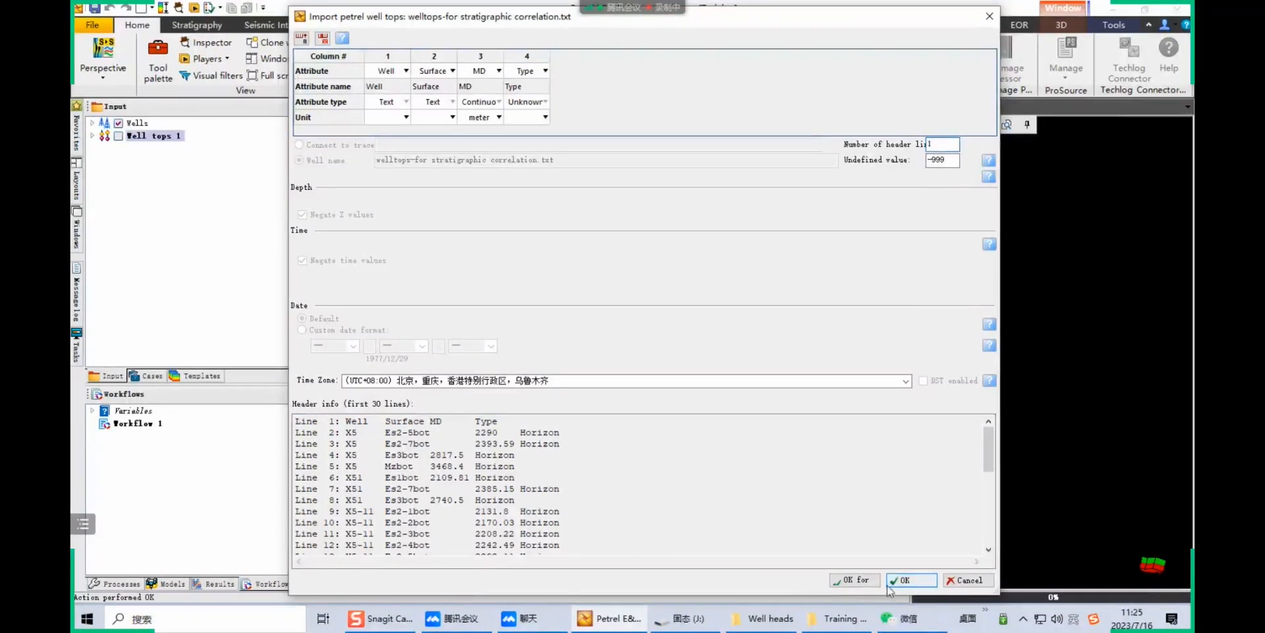
click(903, 581)
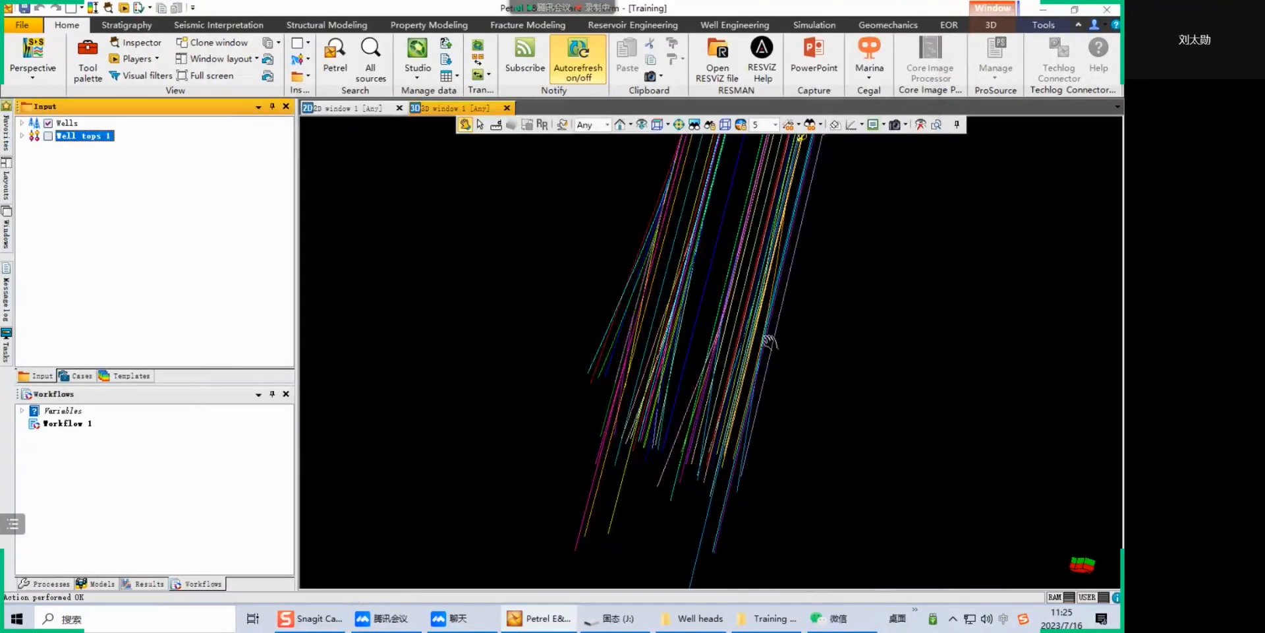
Display Well tops 1 in the 3D window and inspect its markers up close along the well paths
click(49, 136)
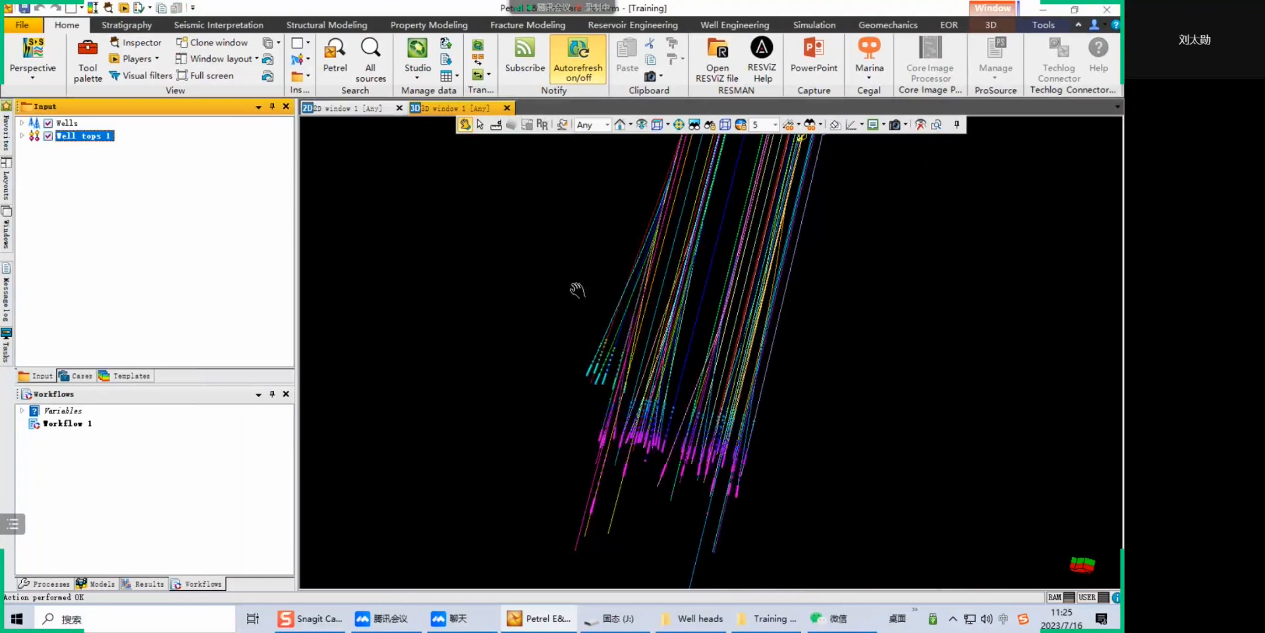
drag(684, 376, 721, 266)
scroll(722, 266, up, 5)
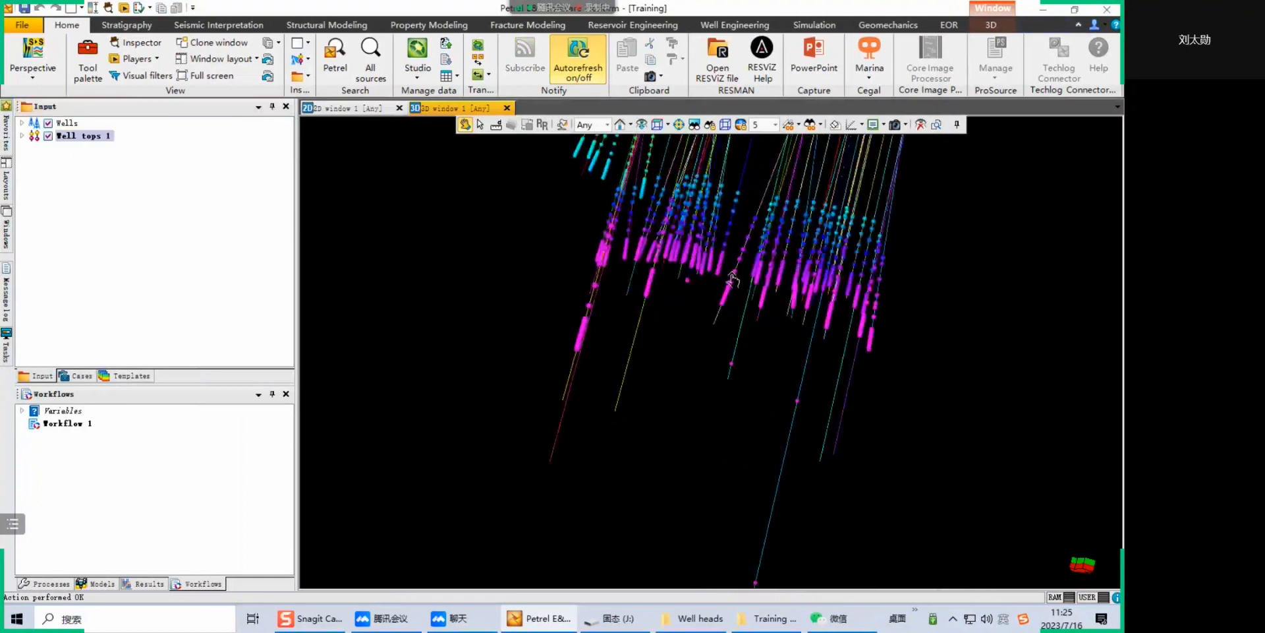
scroll(704, 316, up, 3)
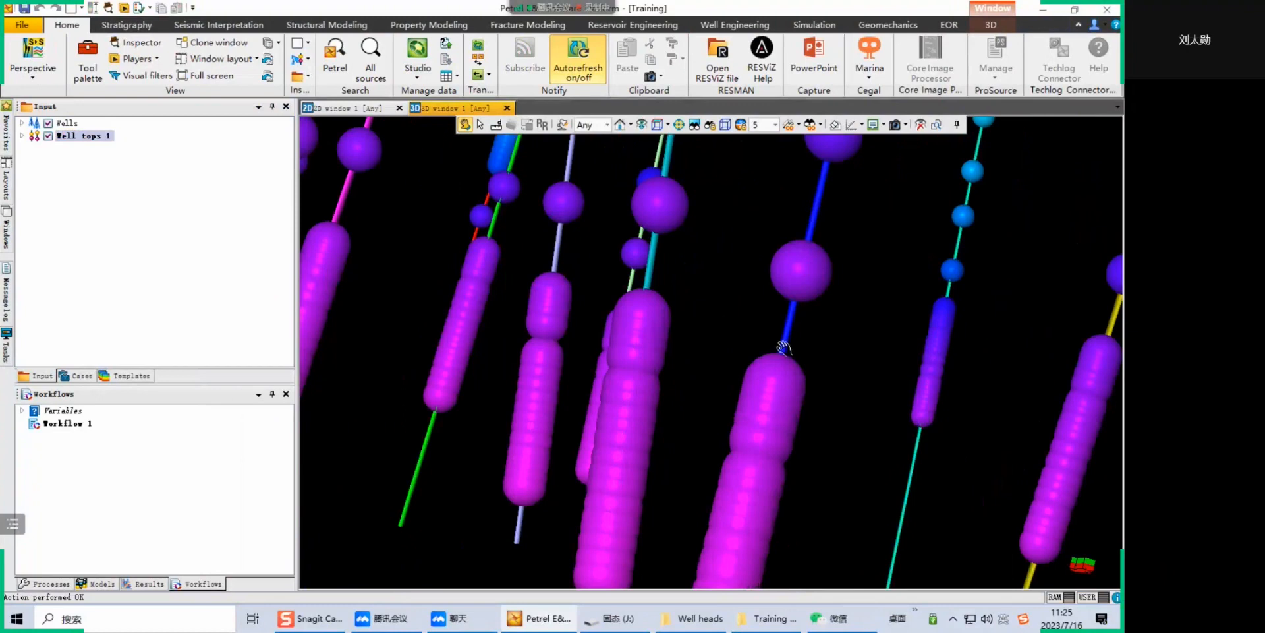
drag(666, 203, 629, 188)
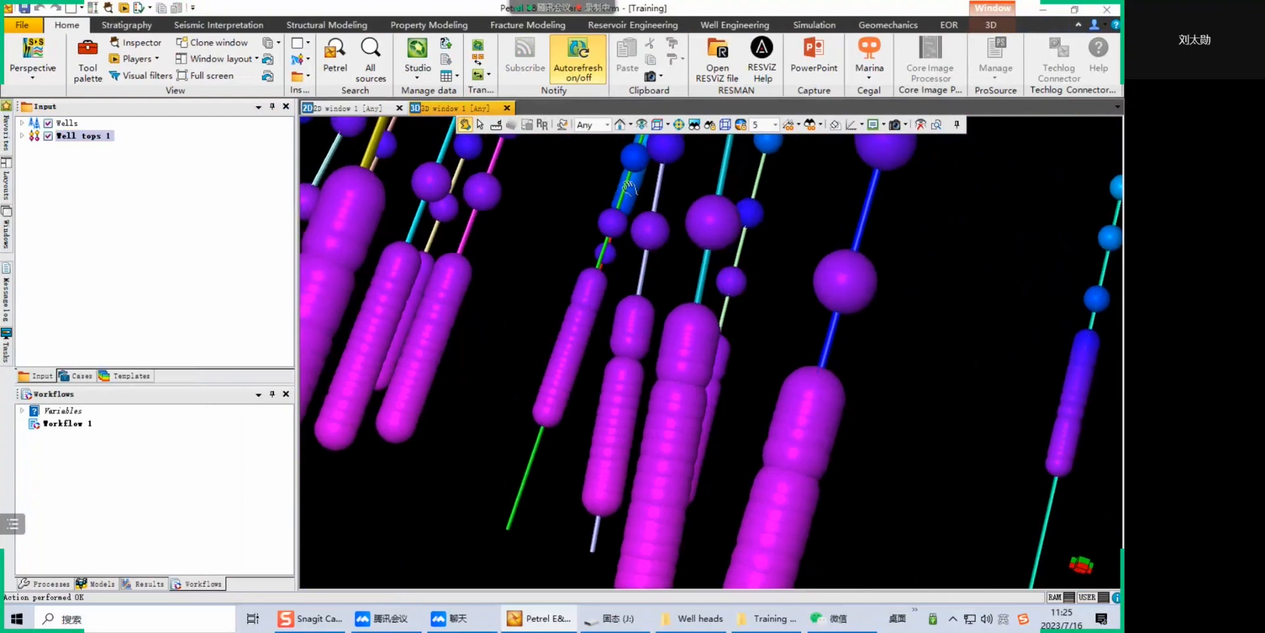
click(48, 137)
click(48, 136)
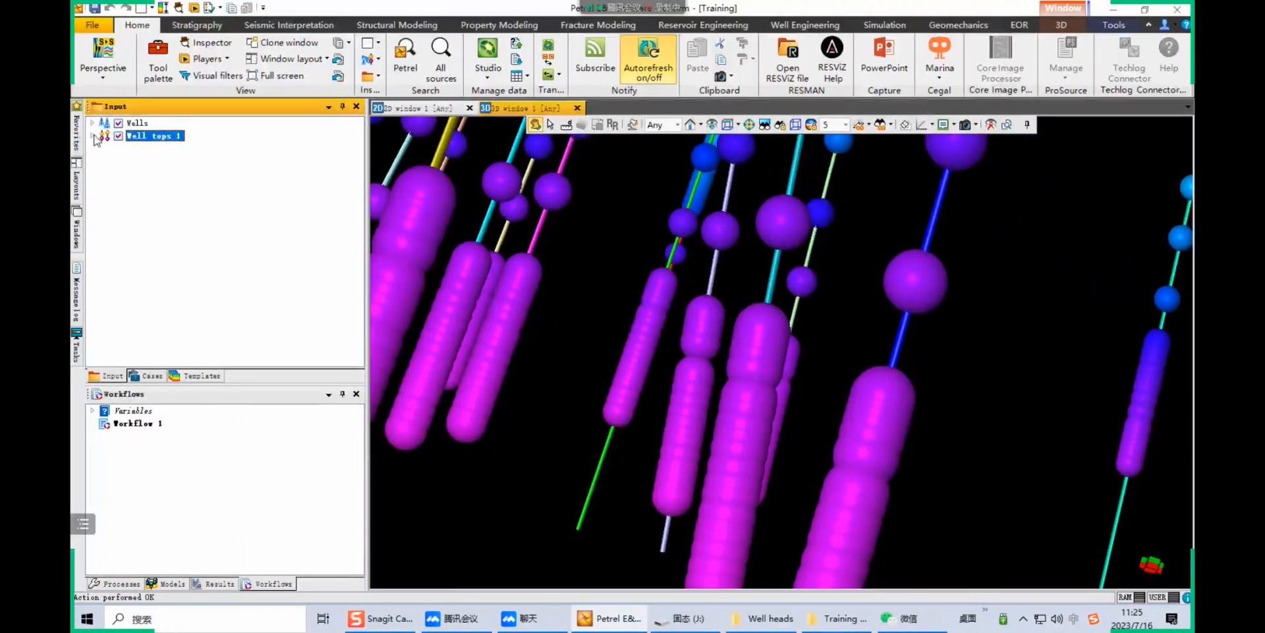
Expand Well tops 1 and its Stratigraphy folder, and review the list of imported surfaces
click(21, 136)
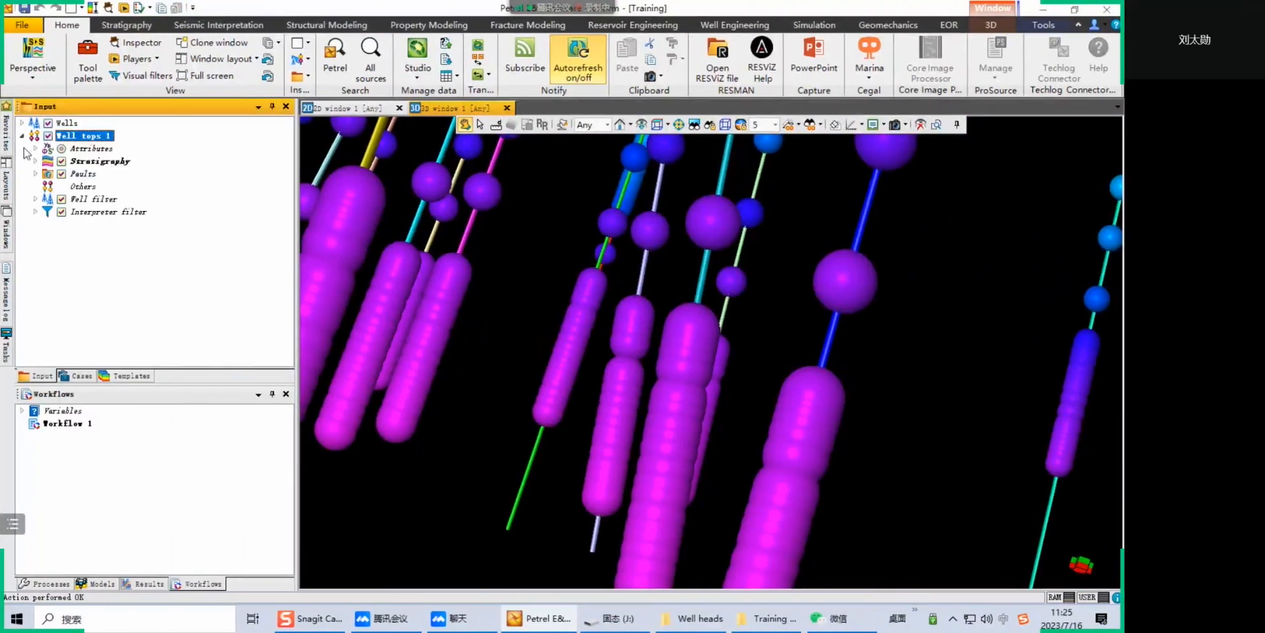
click(35, 161)
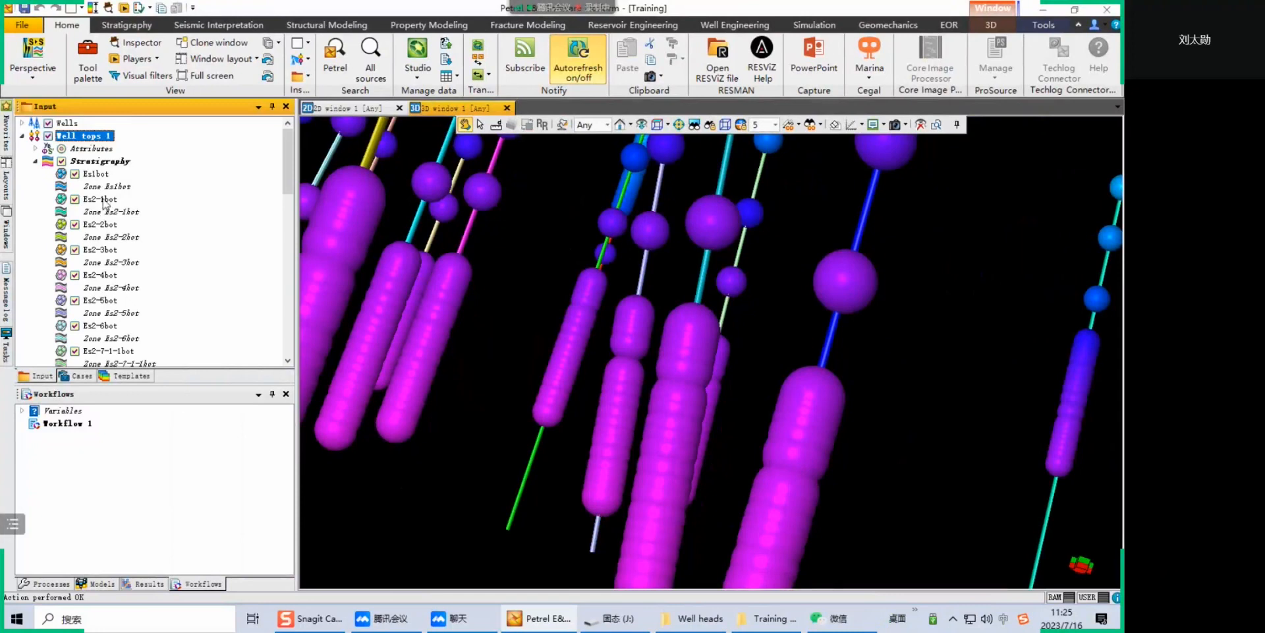
scroll(275, 240, down, 10)
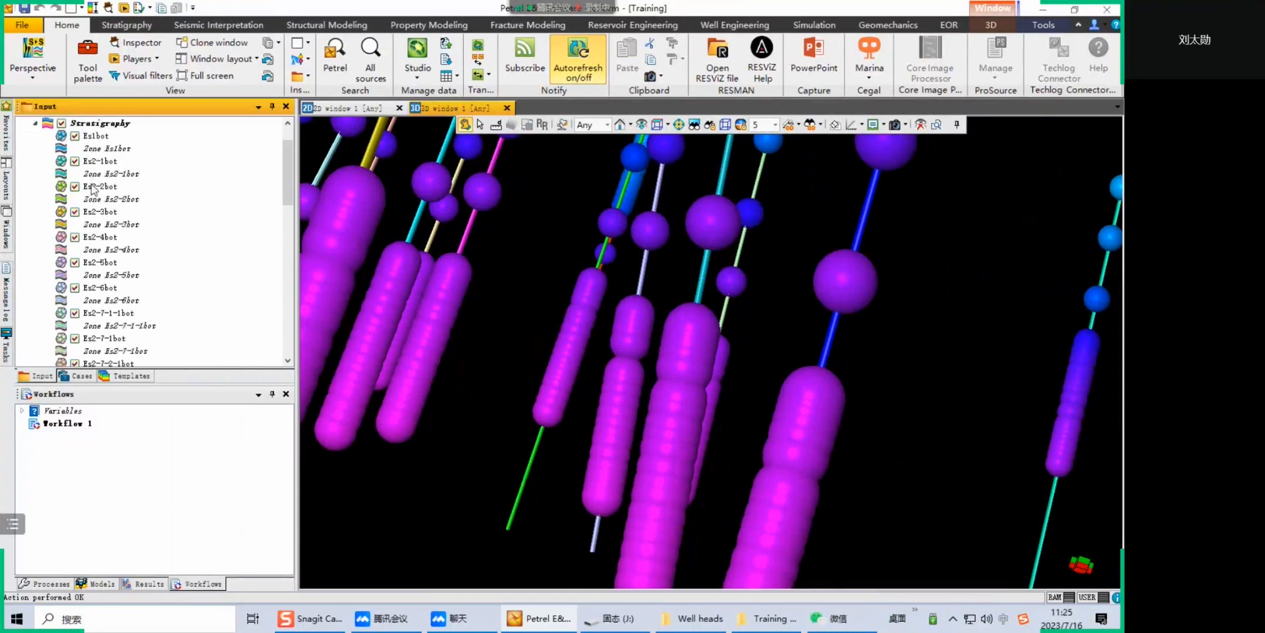
scroll(275, 240, up, 10)
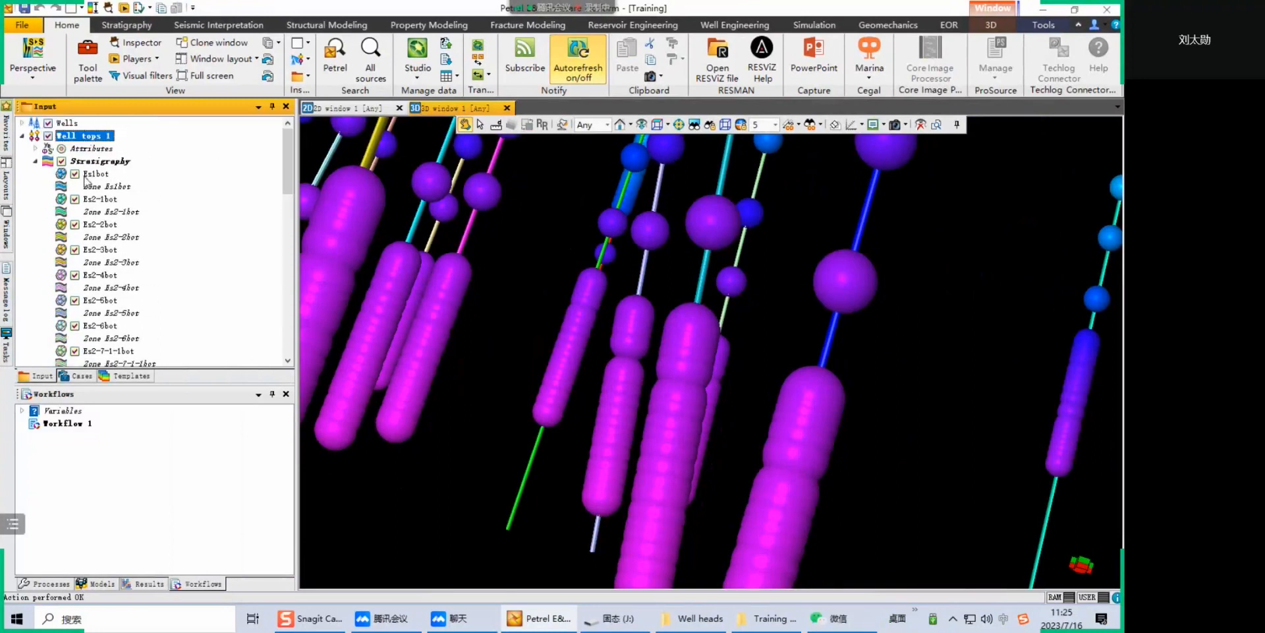
Hide all Stratigraphy surfaces and check Es1bot, Es2-3bot and Es2-7-1bot one at a time in the 3D window
click(62, 161)
click(61, 162)
click(63, 164)
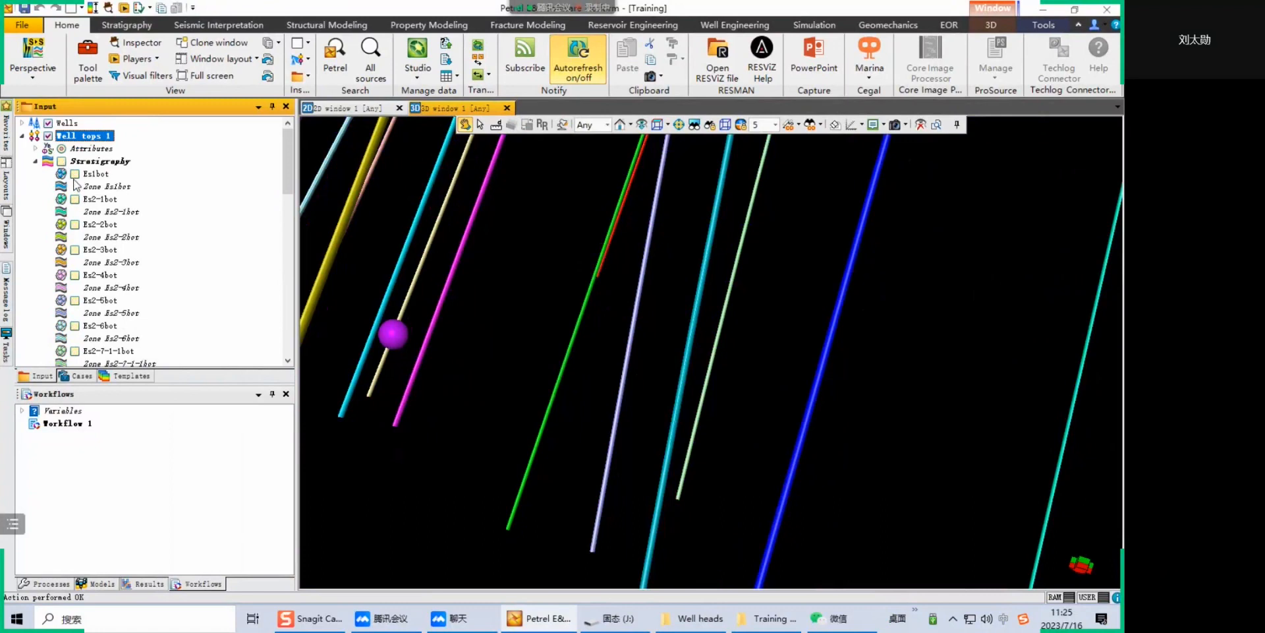
click(74, 174)
click(145, 174)
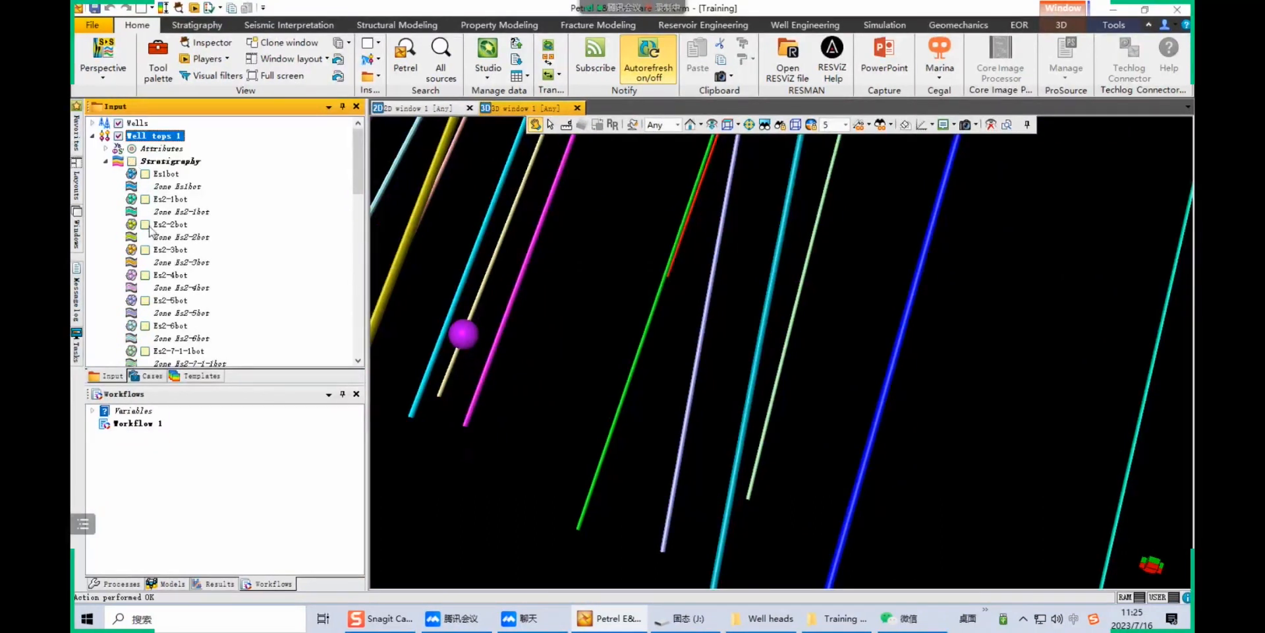
click(145, 250)
click(145, 250)
scroll(151, 263, down, 3)
click(145, 250)
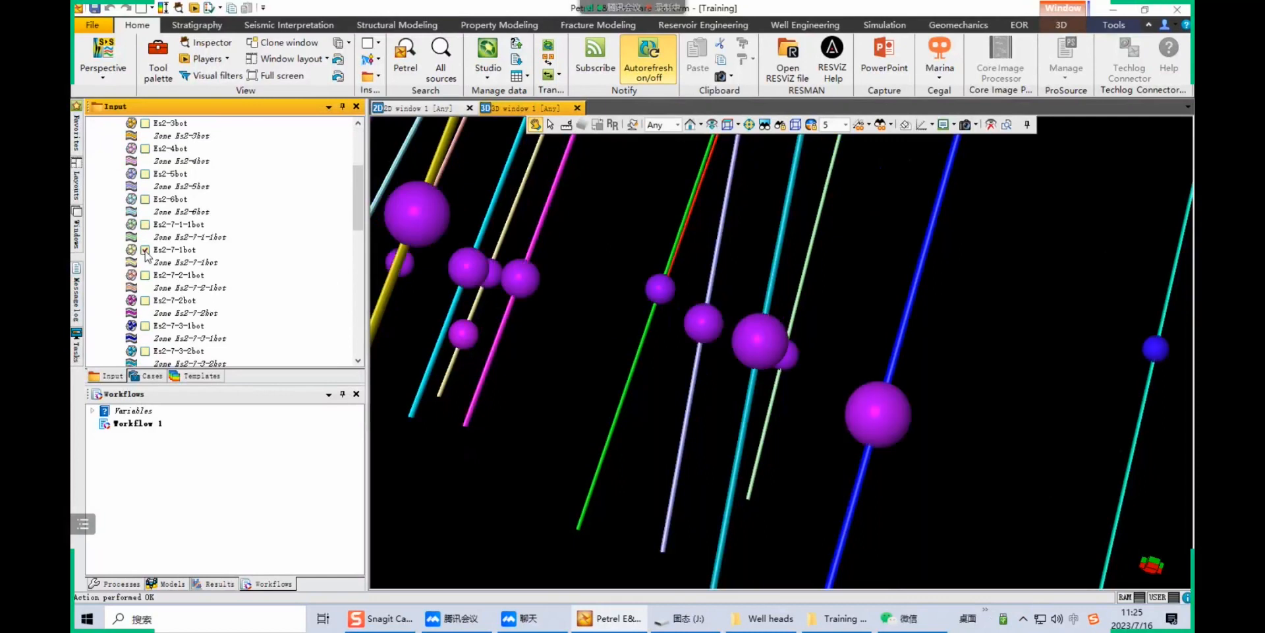
click(145, 250)
Check the Es2-7-3bot surface in 3D, then display all Stratigraphy surfaces again and collapse that folder
scroll(152, 264, down, 3)
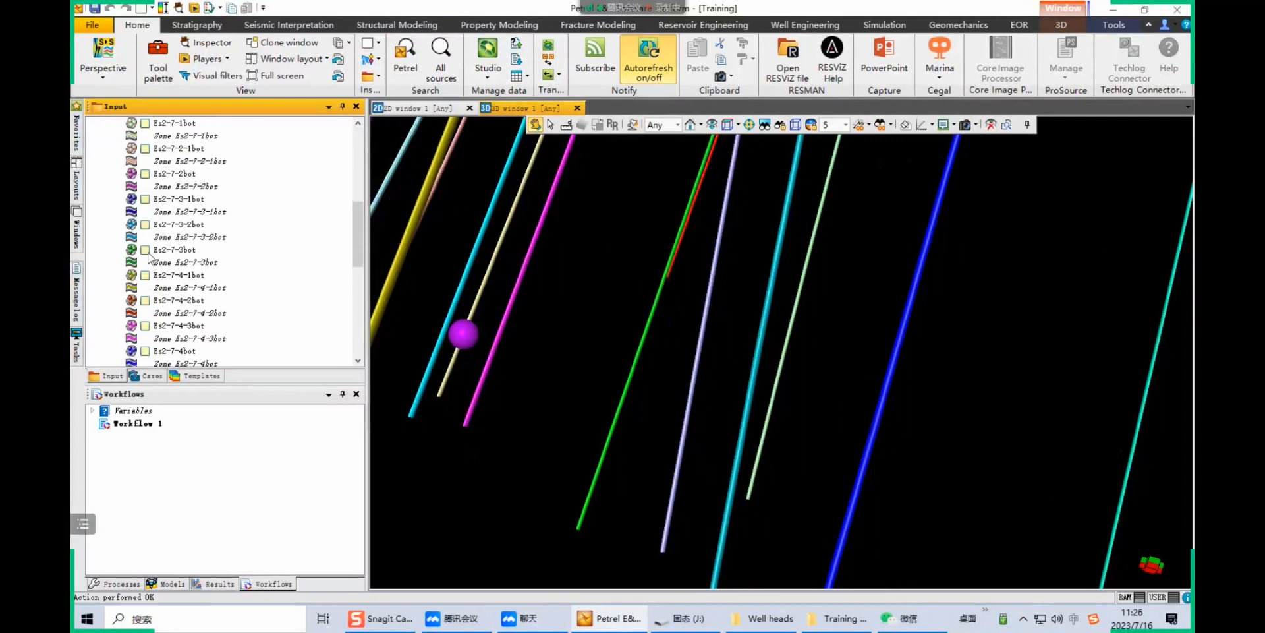
click(145, 250)
click(145, 249)
click(146, 251)
click(147, 250)
drag(354, 221, 354, 125)
click(132, 161)
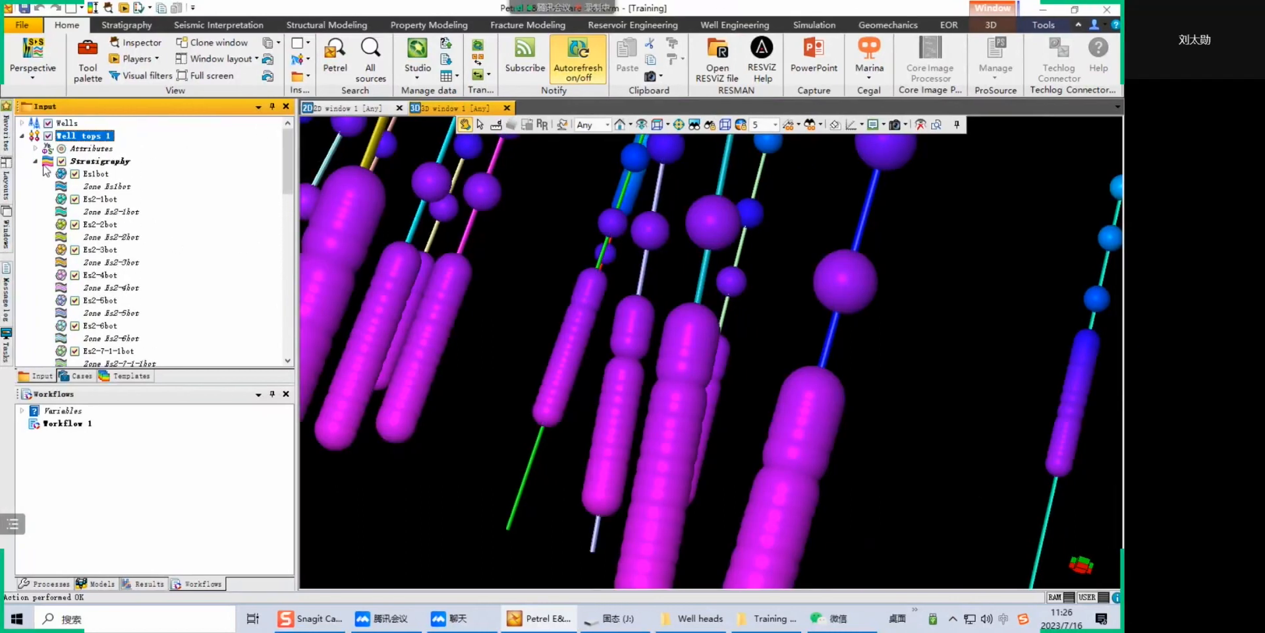
click(105, 162)
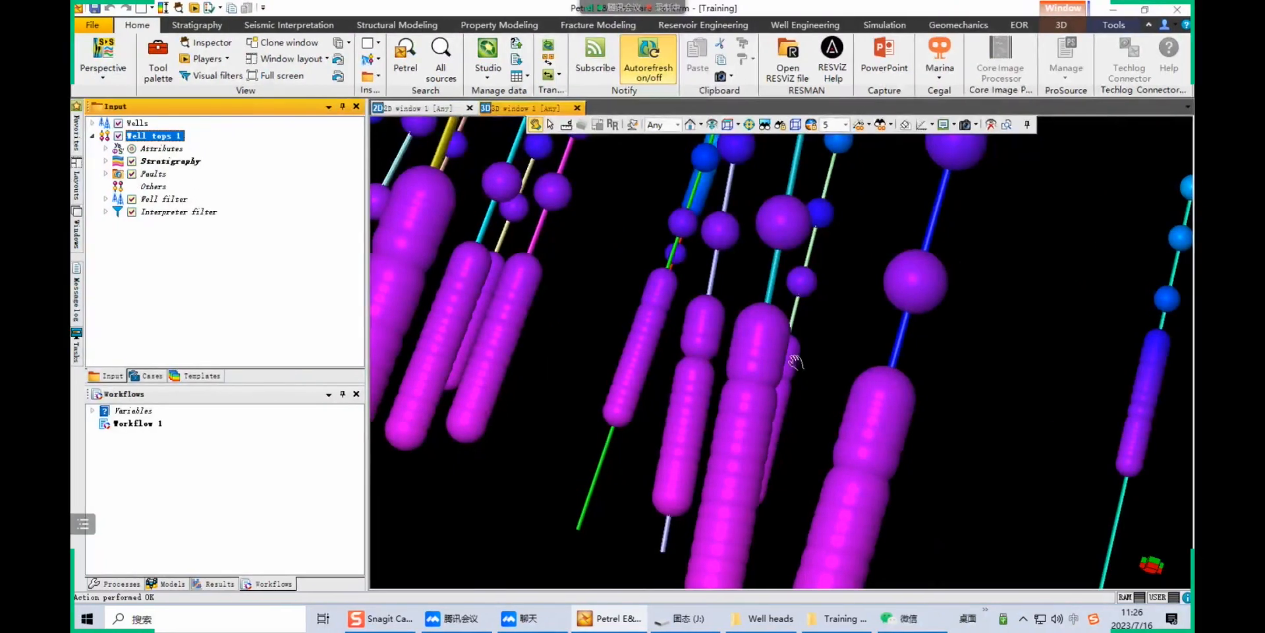
View the wells with all their tops in 3D, save the project, and collapse the Well tops 1 folder
ctrl+shift+drag(671, 377, 560, 428)
scroll(756, 335, down, 8)
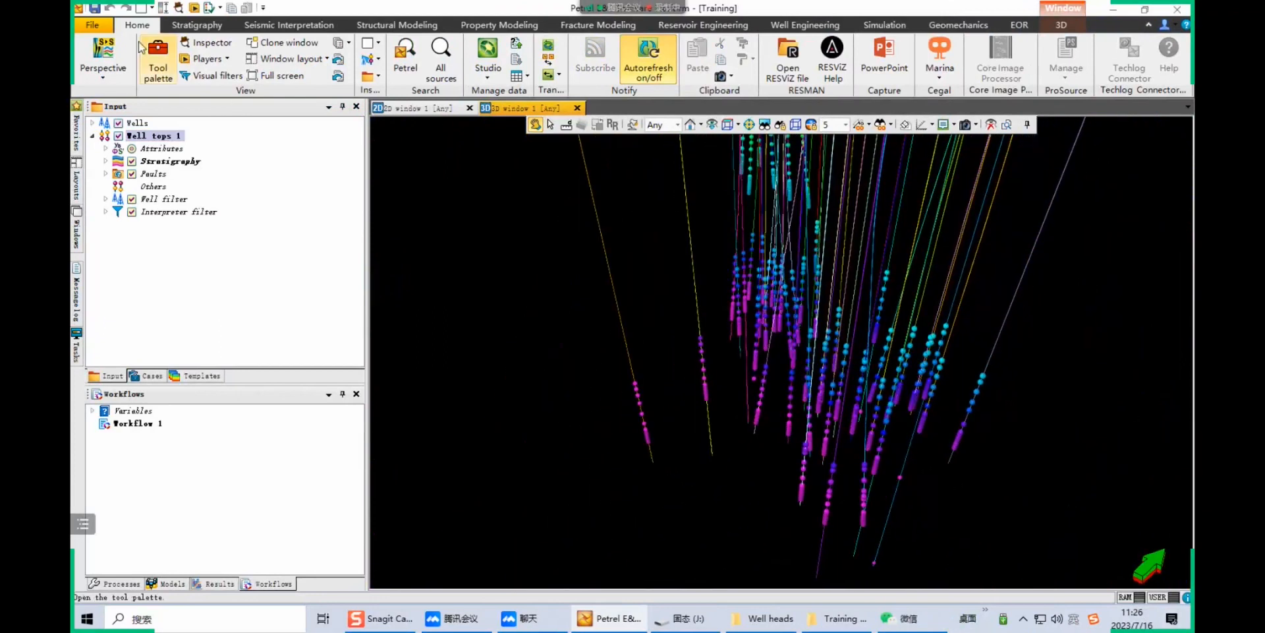
click(95, 8)
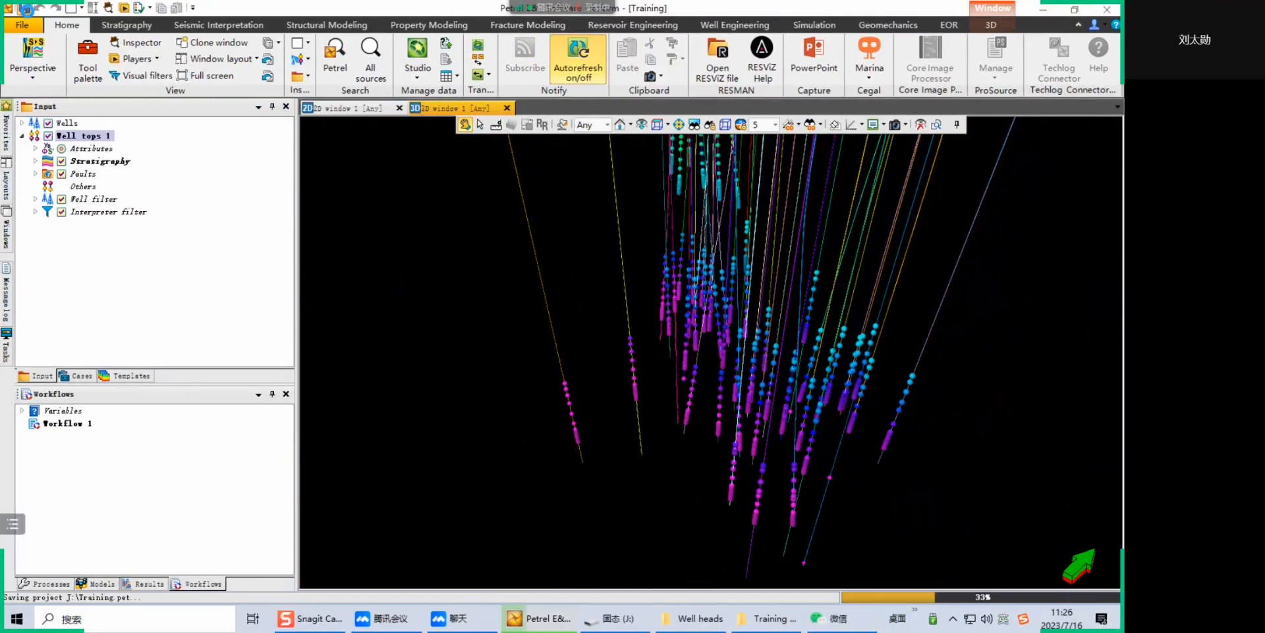
click(22, 136)
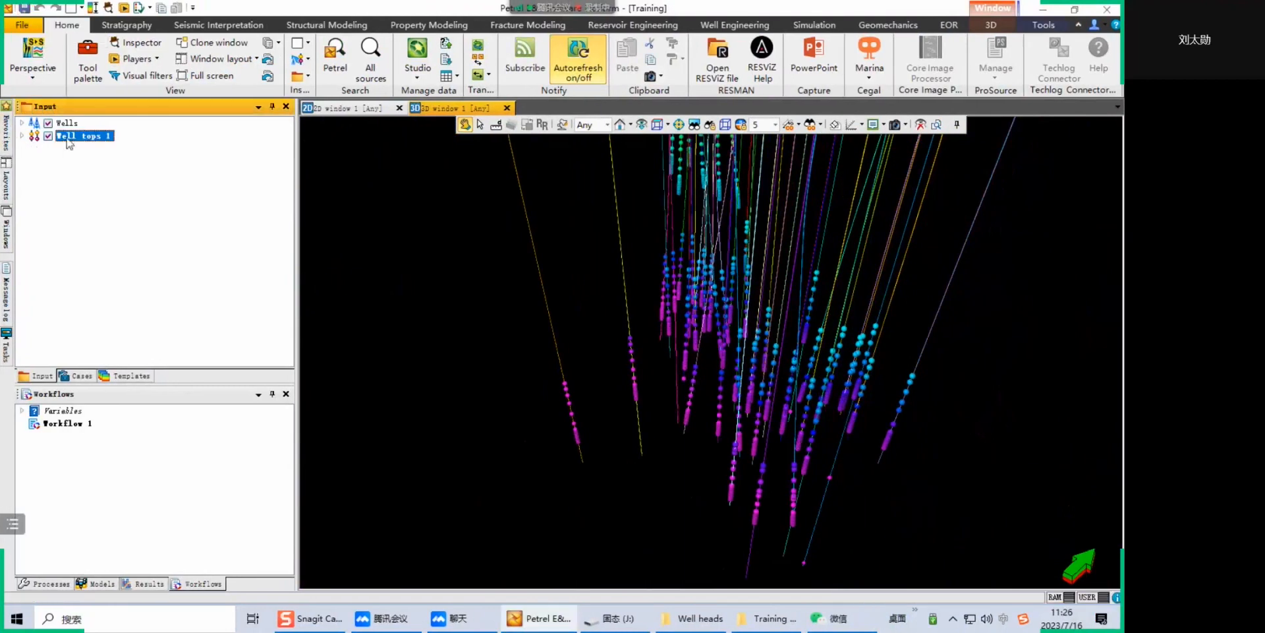
Start a file import into the project data and set the file type to SEG-Y seismic data
right_click(100, 197)
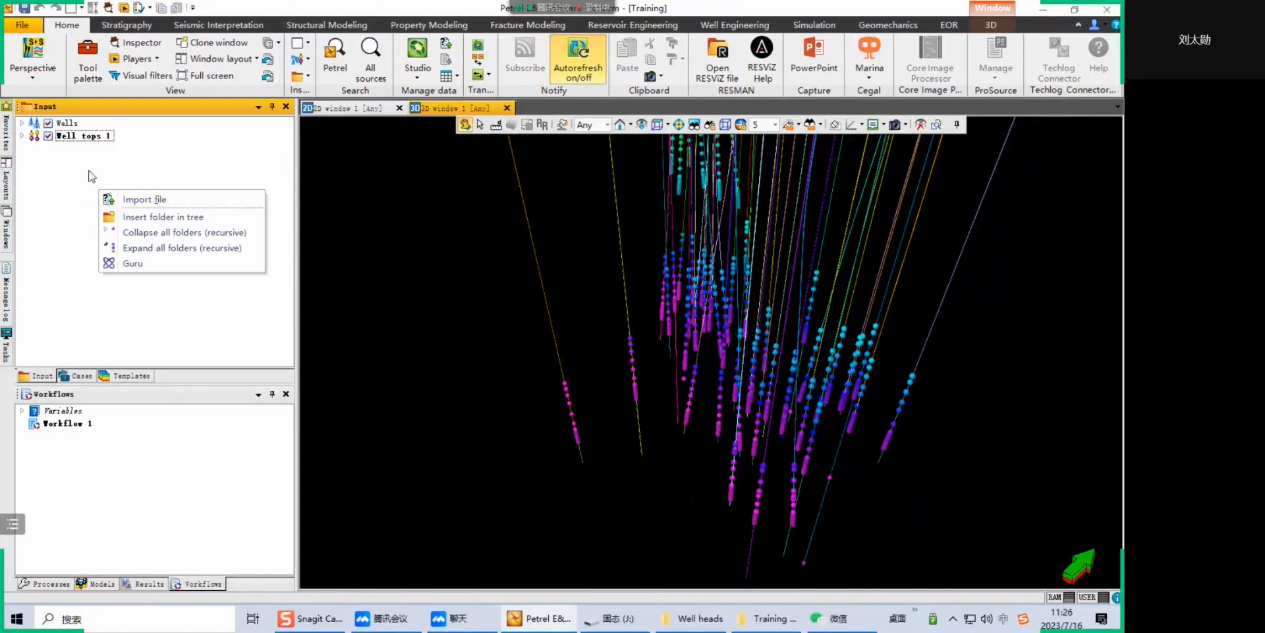
click(66, 206)
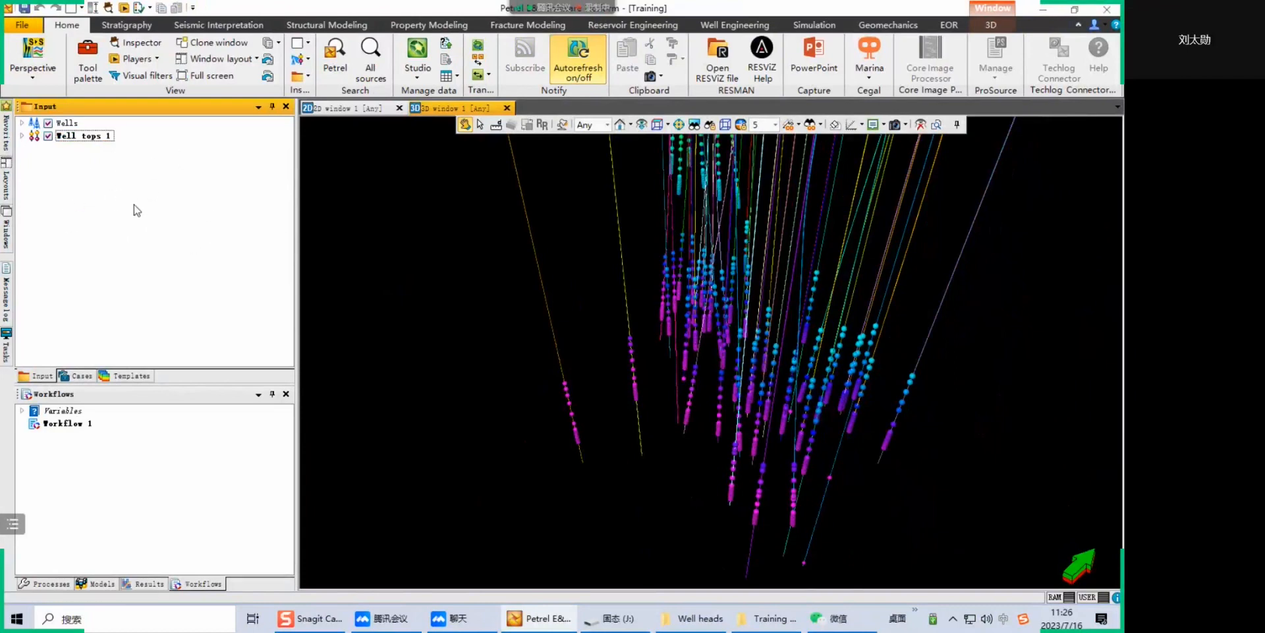
right_click(133, 206)
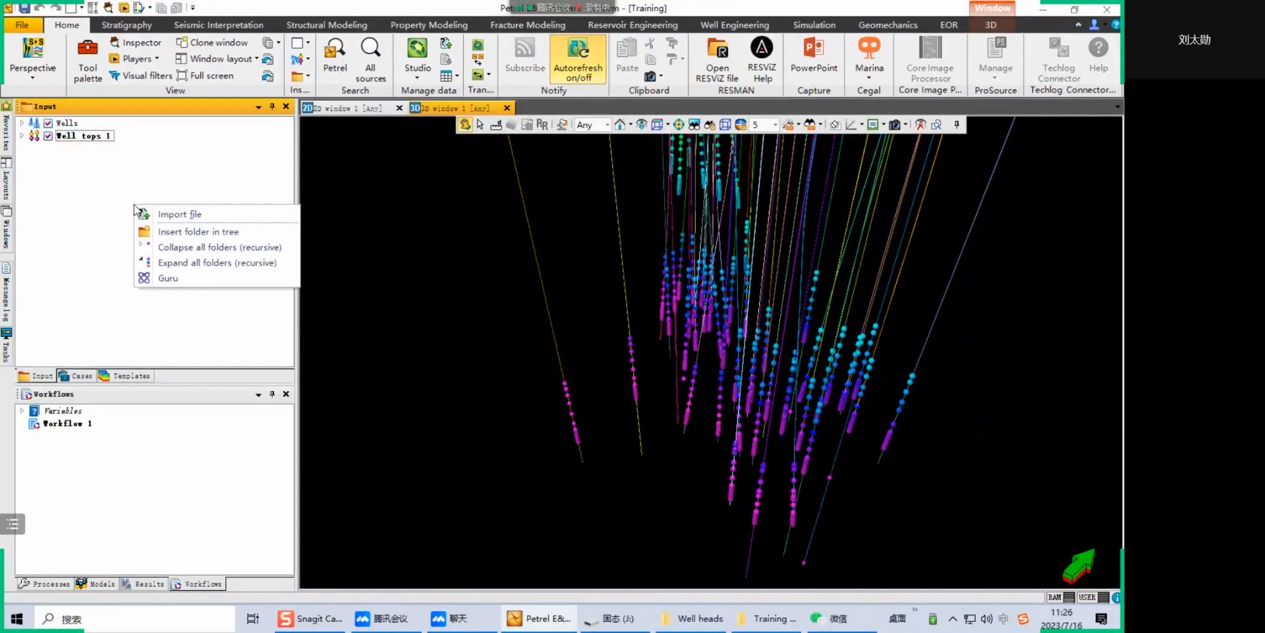
click(179, 216)
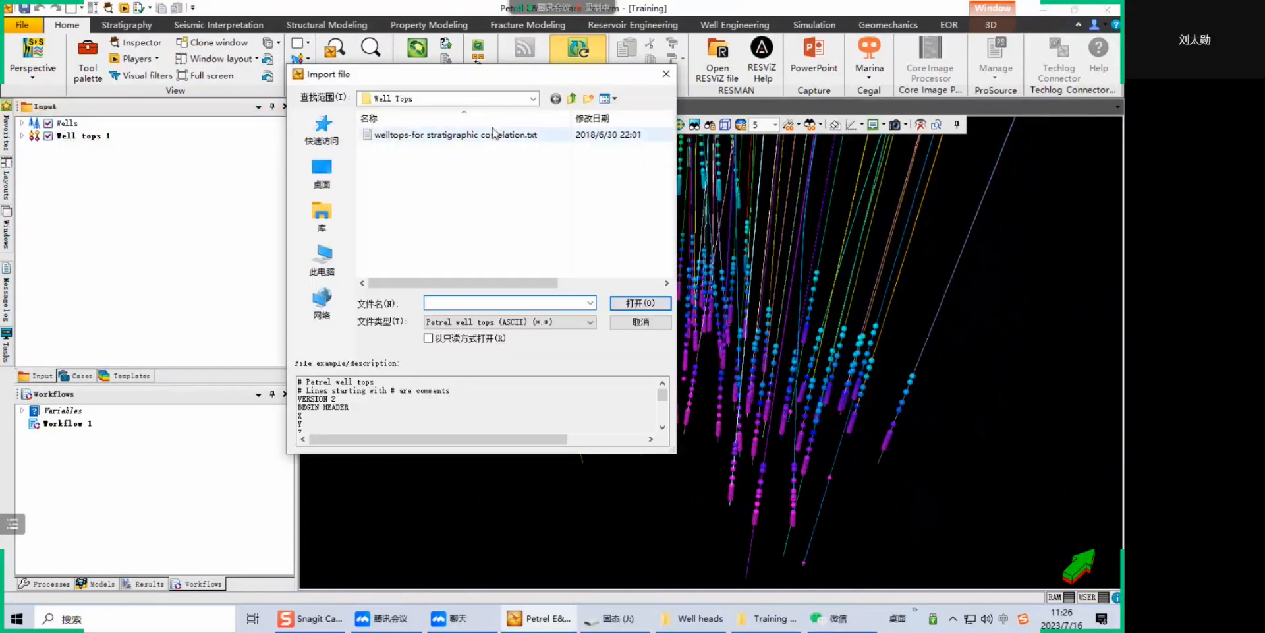
click(460, 323)
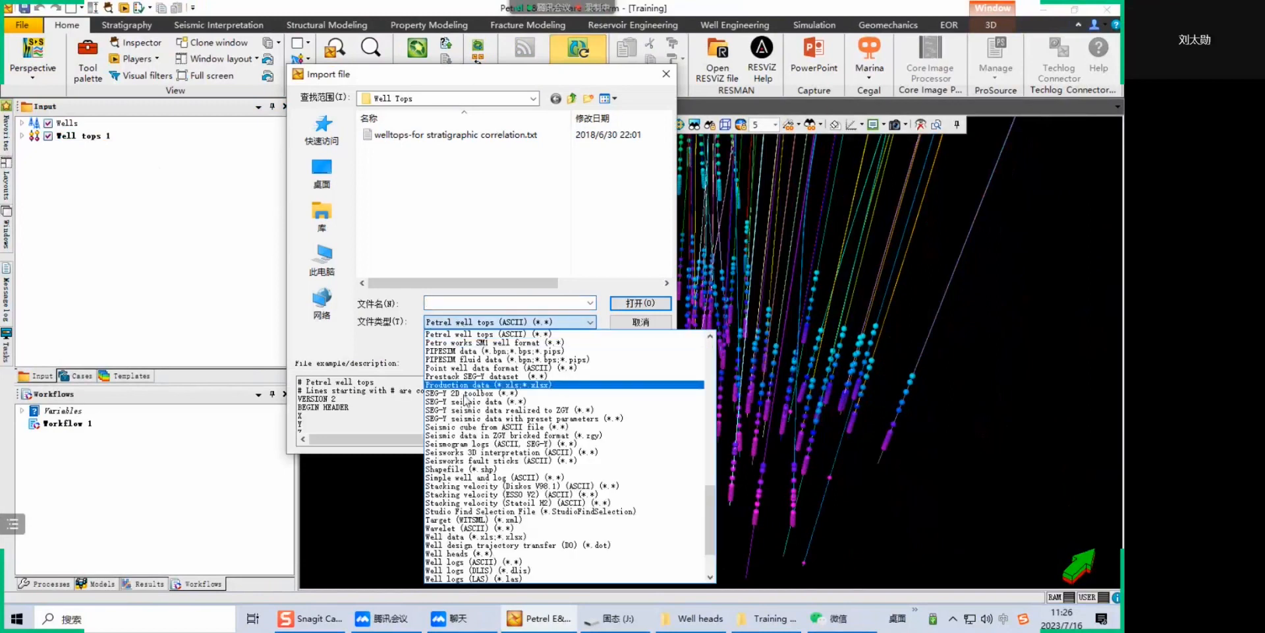
click(463, 402)
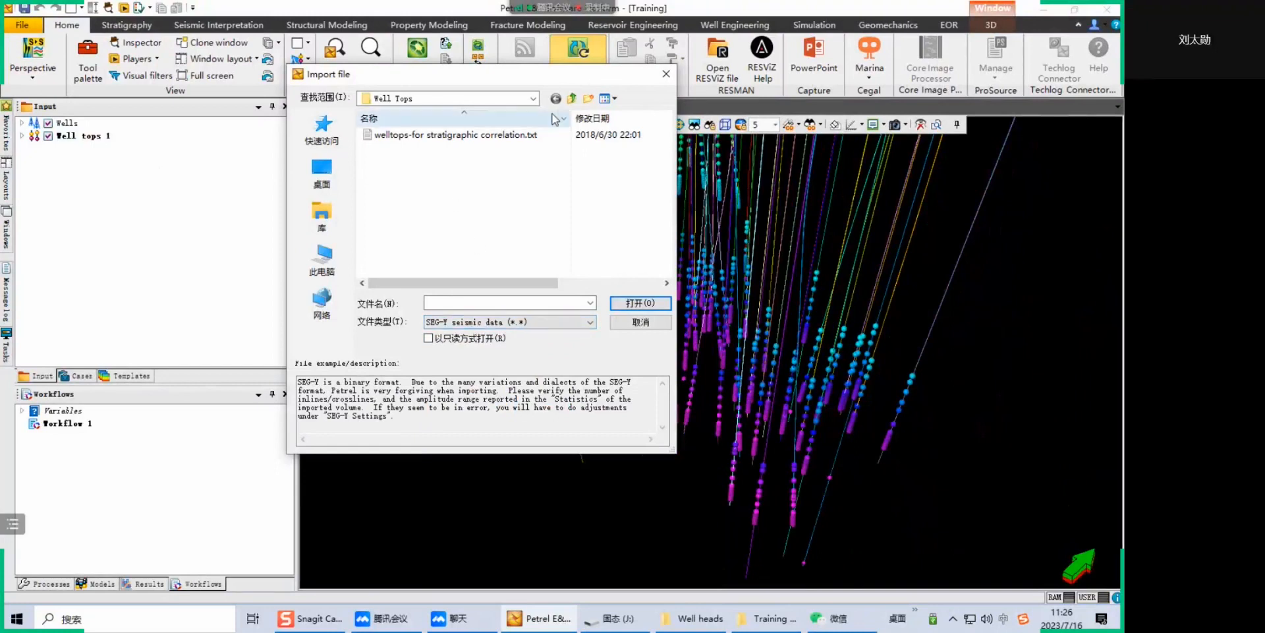
Import Seismic data.segy from the Seismic data folder in Training data, keeping the Seismic (default) template and the Elevation time domain
click(571, 99)
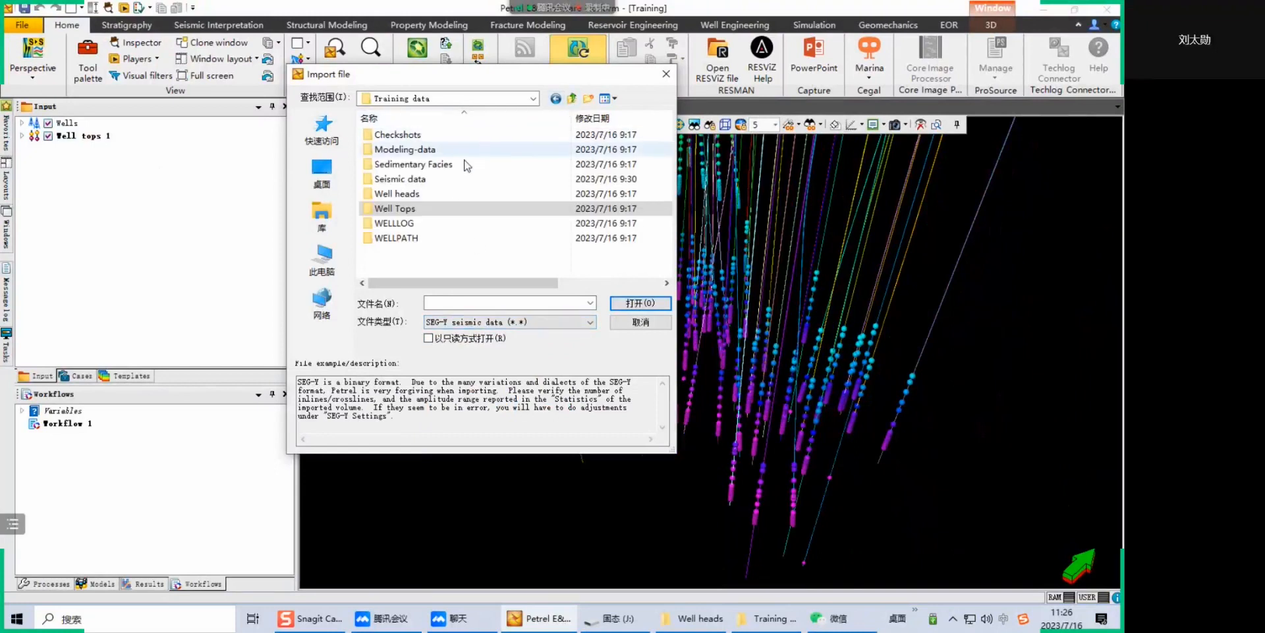
double_click(418, 181)
click(397, 140)
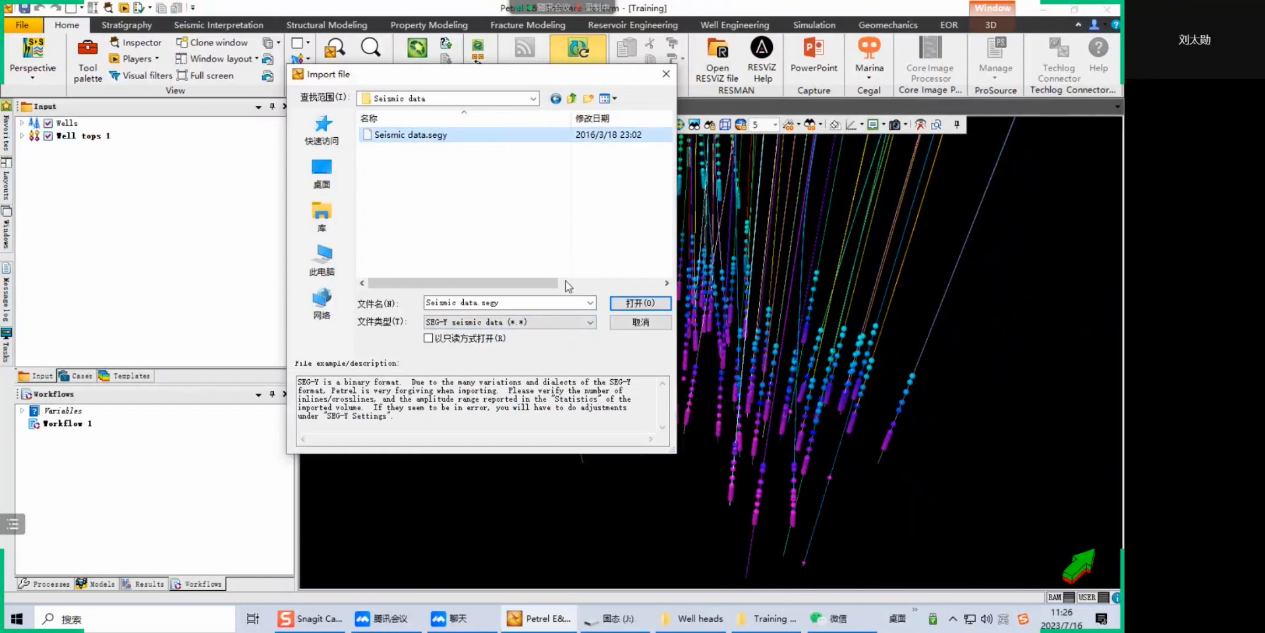
click(636, 303)
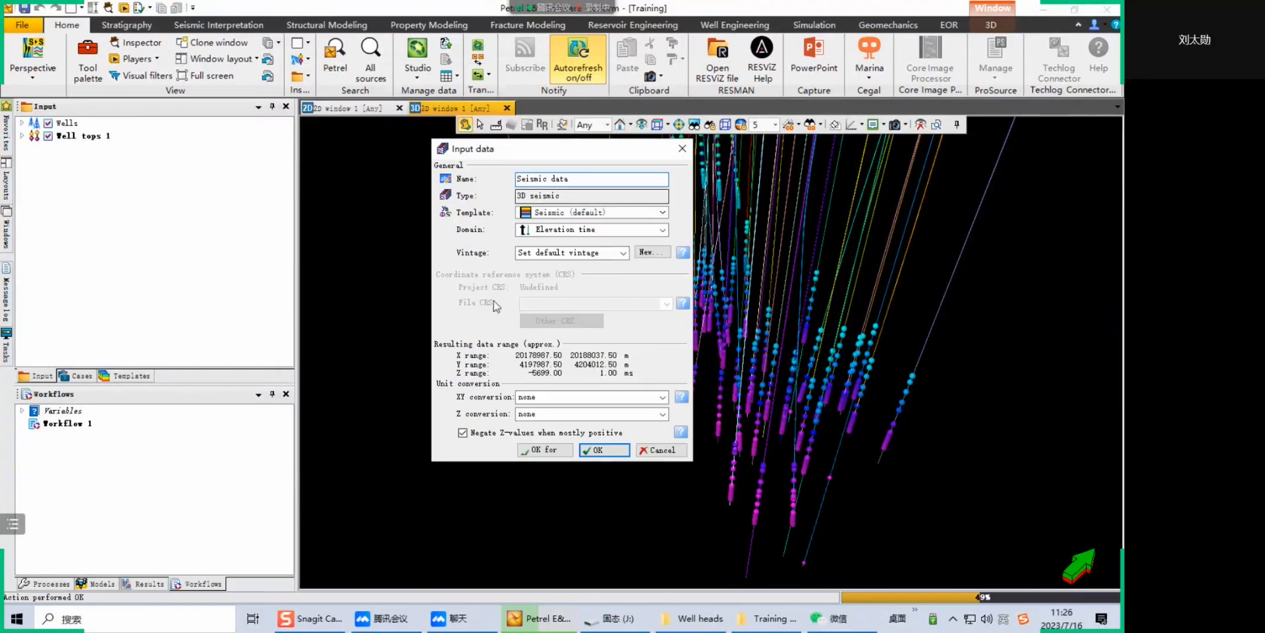
click(537, 451)
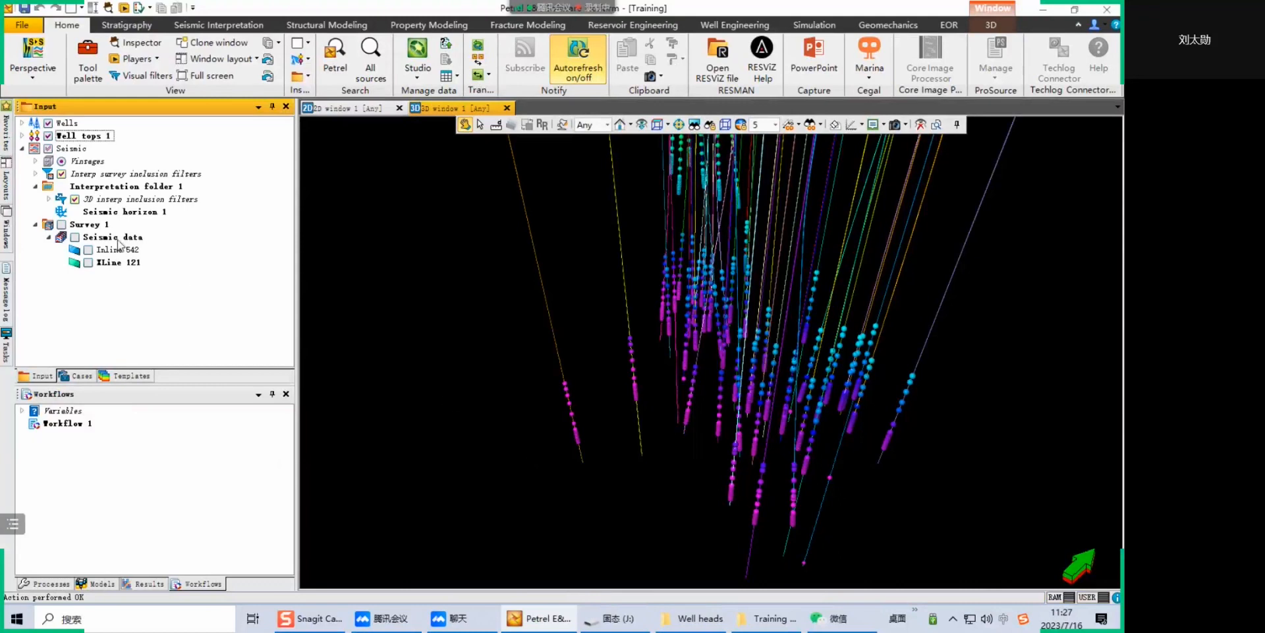
Examine the Geometry settings of the imported Seismic data cube and close them unchanged
double_click(111, 237)
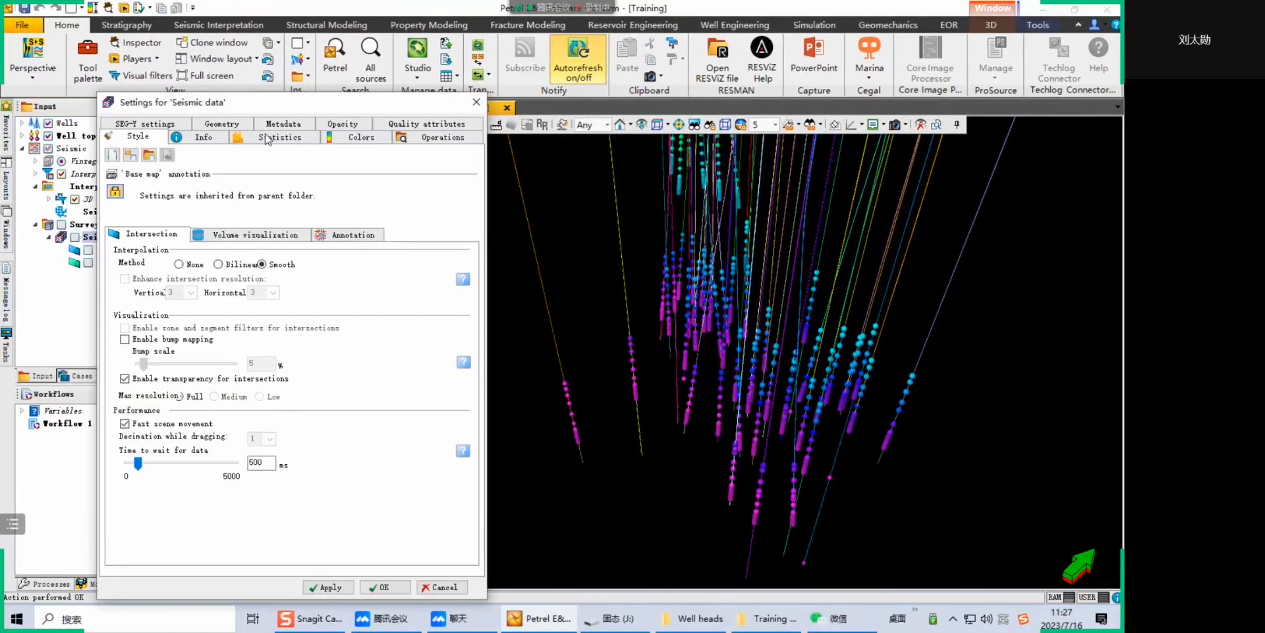
click(304, 124)
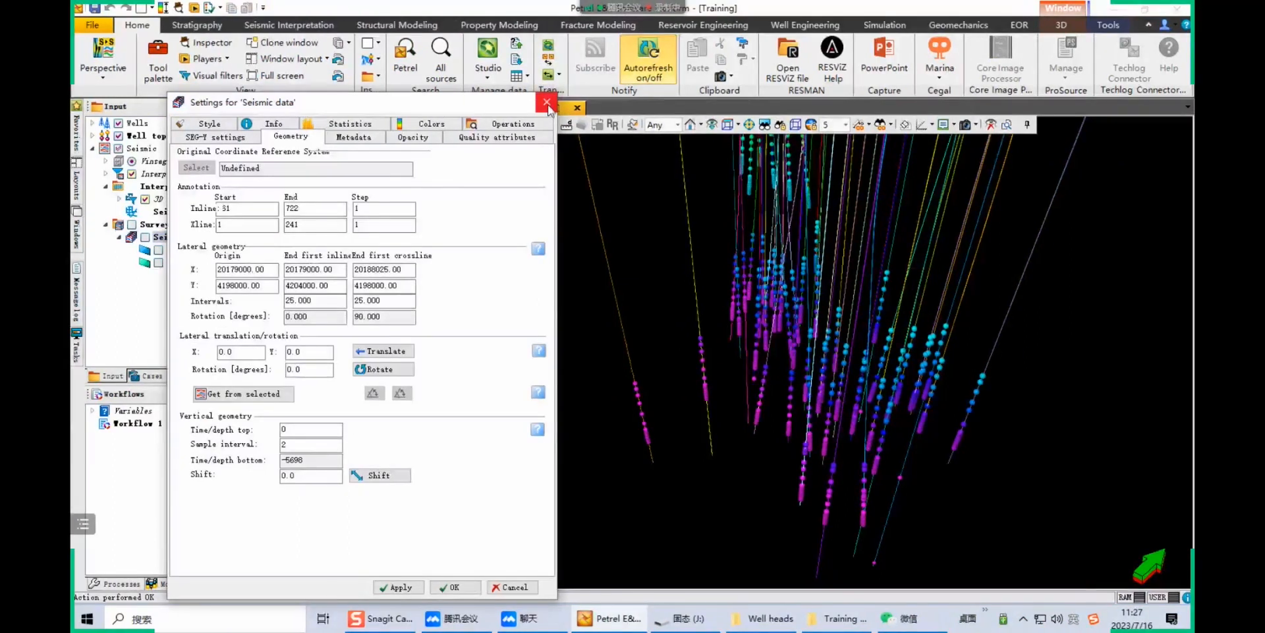
click(475, 102)
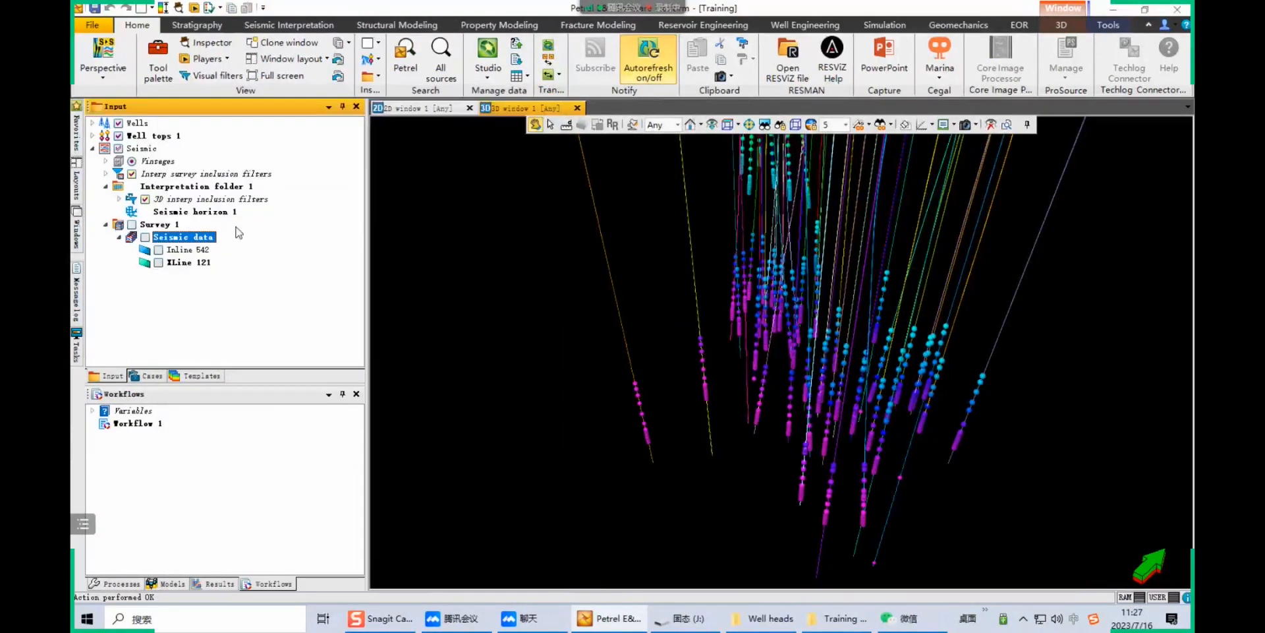
Try to display the Seismic data cube together with the wells in the 3D window, and hide it again
click(147, 238)
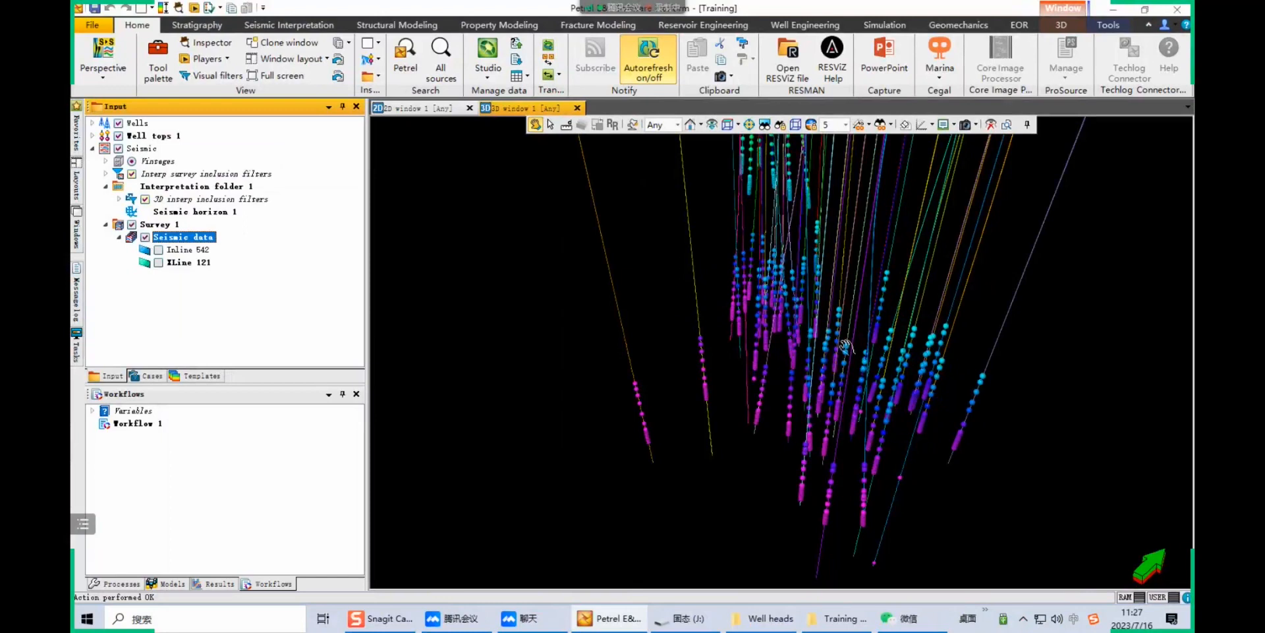
drag(823, 335, 828, 187)
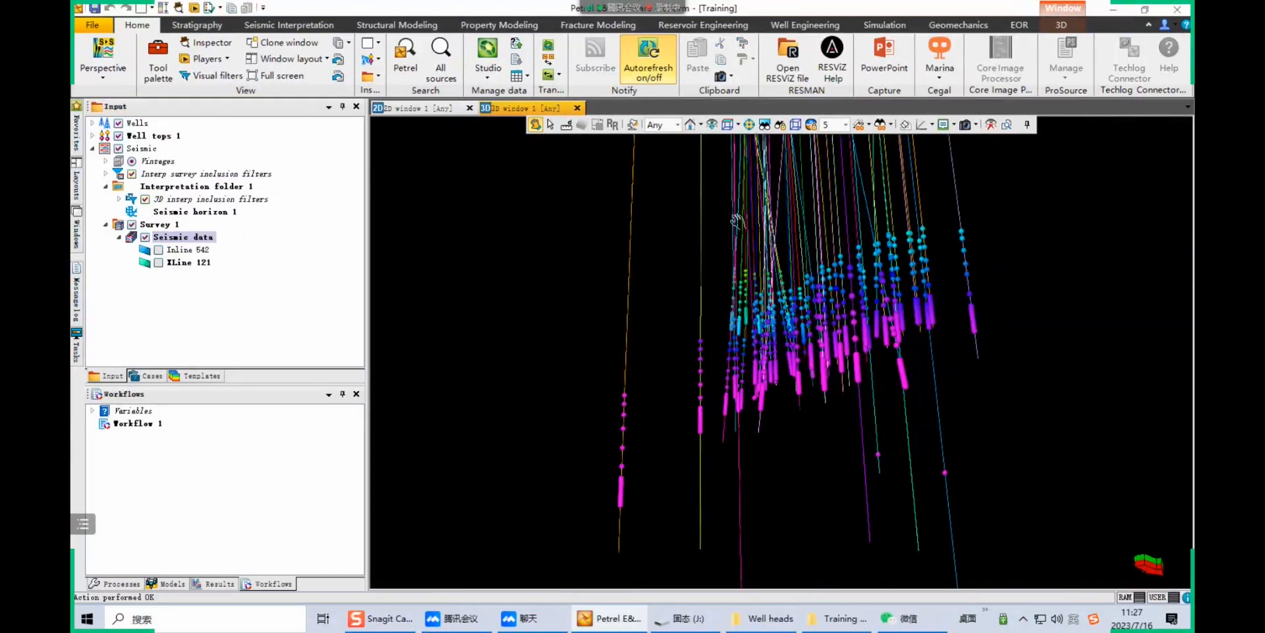
click(76, 238)
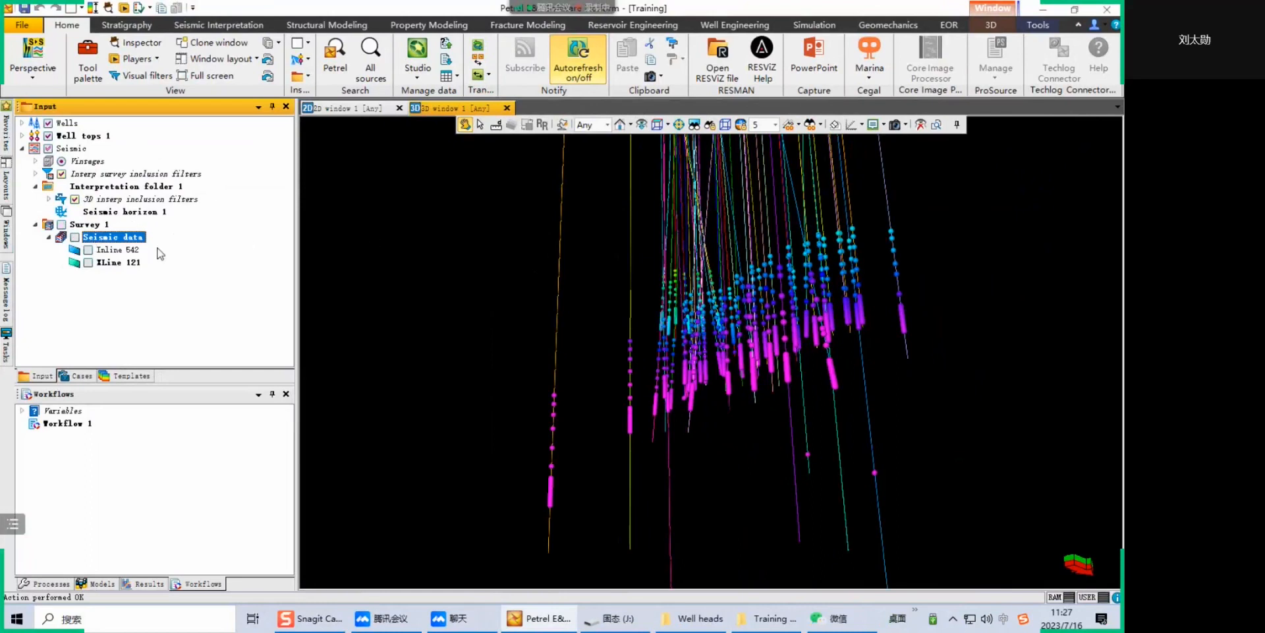
Turn on the Inline 542 and XLine 121 sections of the Seismic data cube in the 3D window
ctrl+shift+drag(687, 372, 606, 290)
click(89, 253)
click(88, 263)
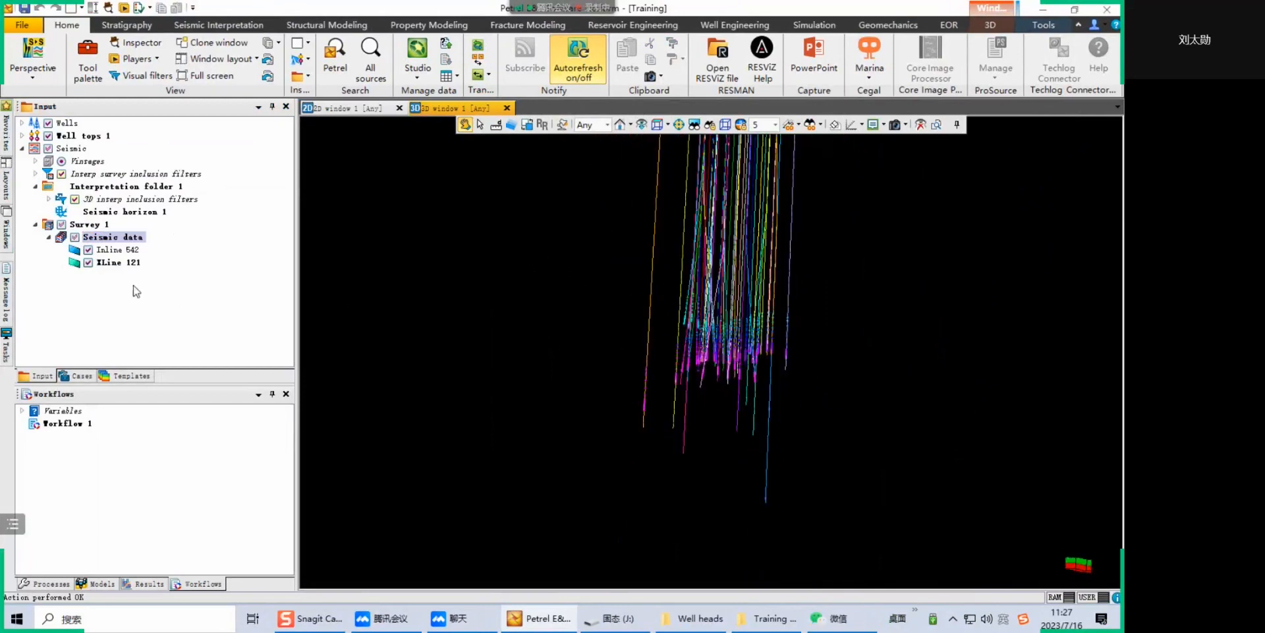
Correct the Seismic data cube's X coordinates to origin 179000, end first inline 179000 and end first crossline 188025, and apply the geometry
double_click(104, 238)
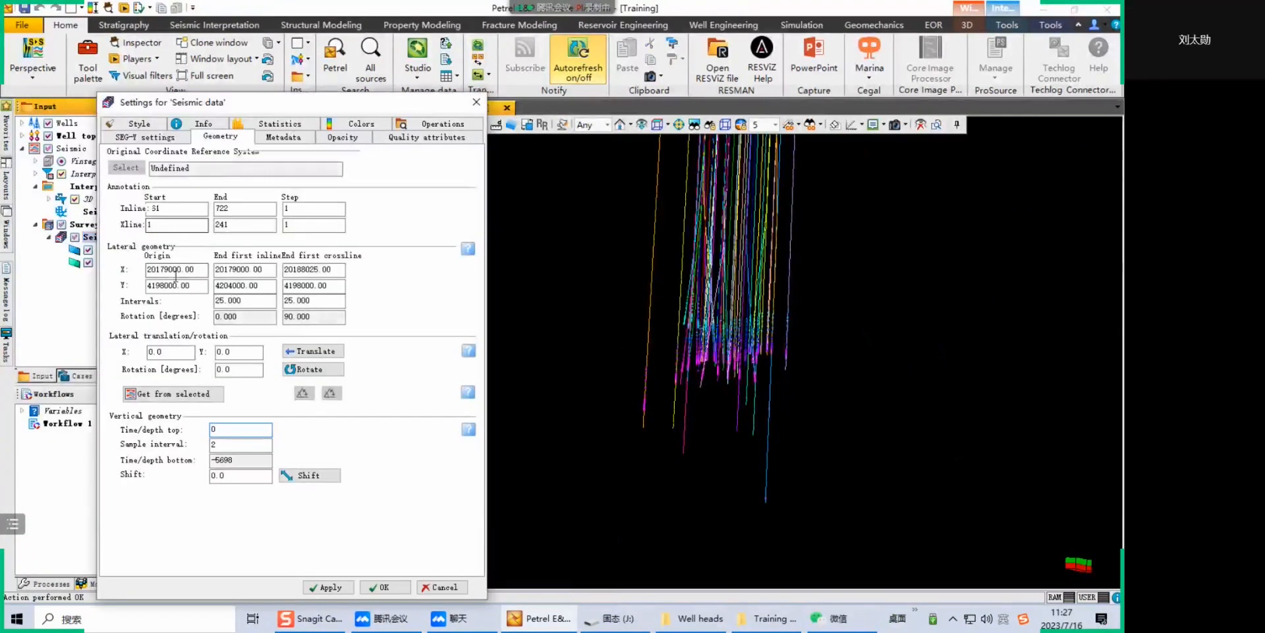
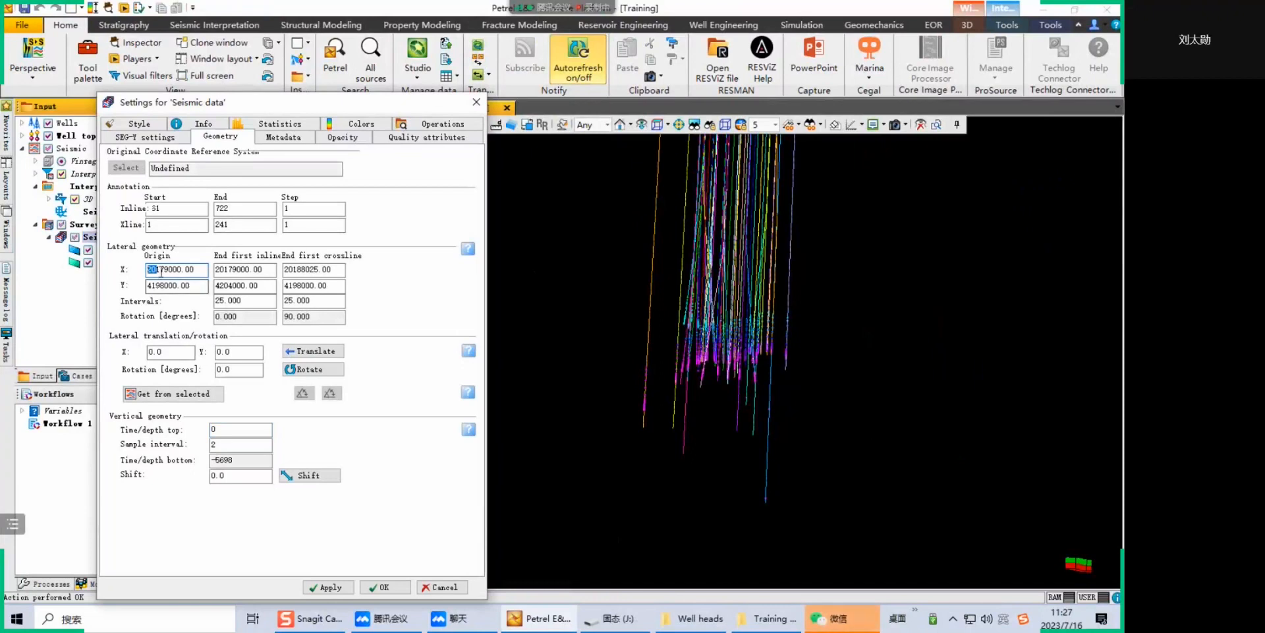
key(Delete)
drag(225, 270, 204, 268)
key(Delete)
drag(294, 269, 284, 270)
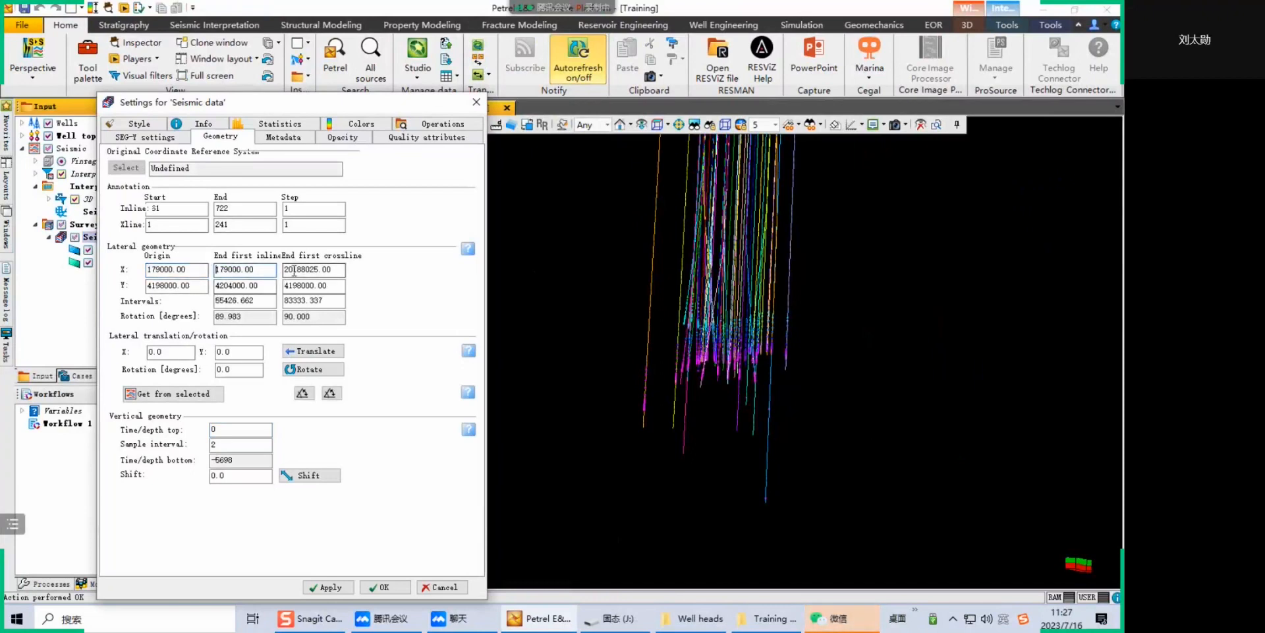
key(Delete)
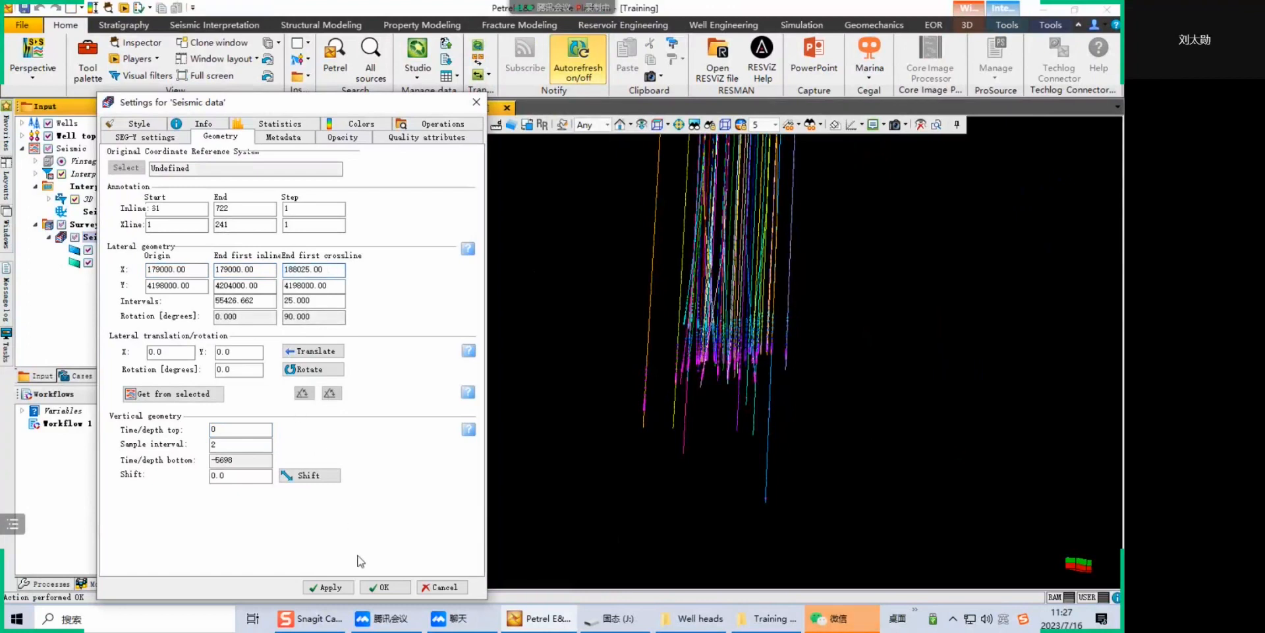
click(384, 586)
click(629, 333)
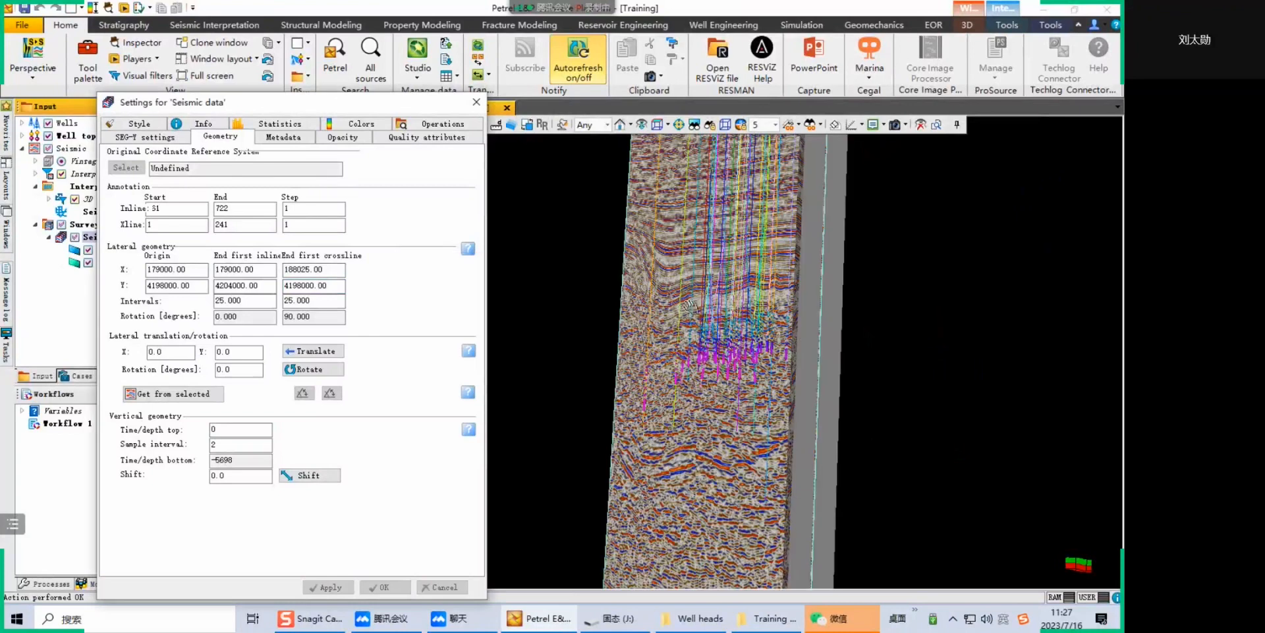
View the wells and seismic sections from above and switch the 3D window to the orthographic camera
ctrl+shift+drag(725, 275, 726, 346)
drag(750, 306, 690, 432)
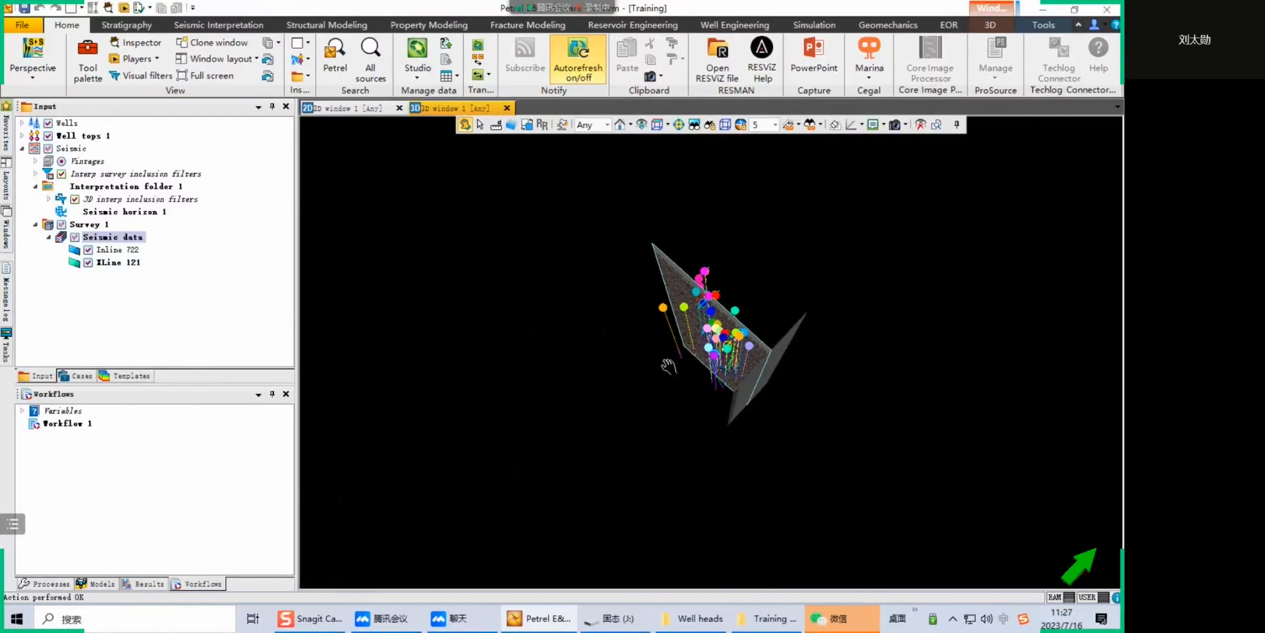
click(663, 126)
mouse_move(711, 360)
ctrl+shift+mouse_down()
mouse_move(715, 412)
mouse_move(727, 360)
ctrl+shift+mouse_up()
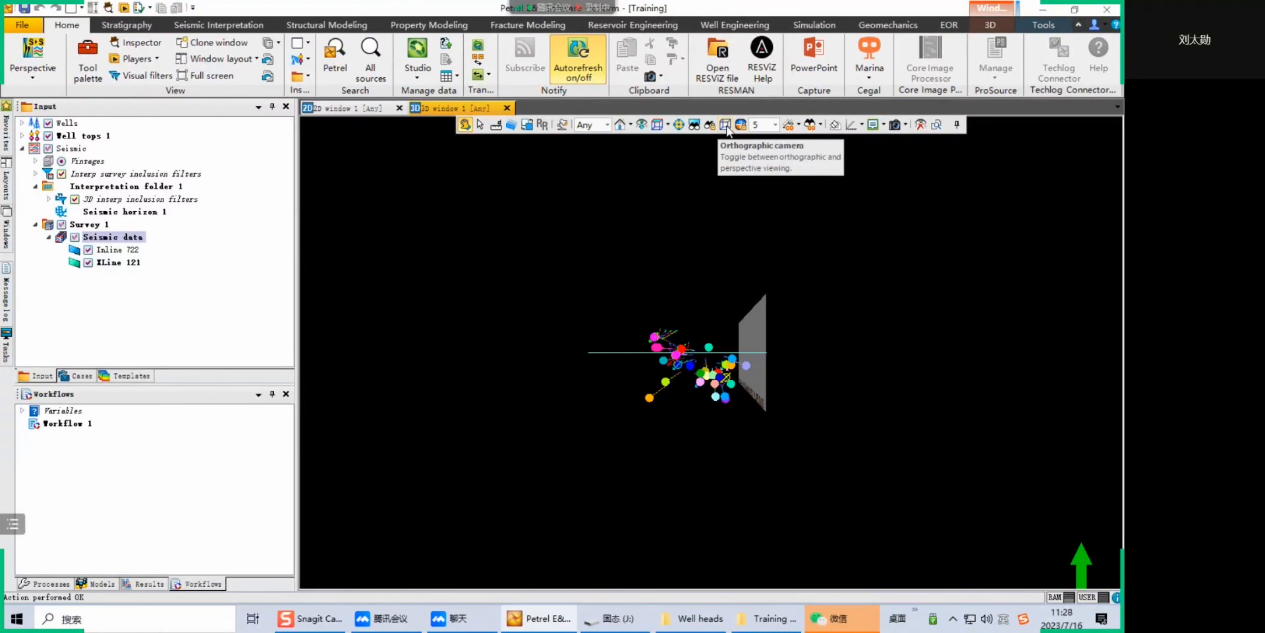
click(726, 127)
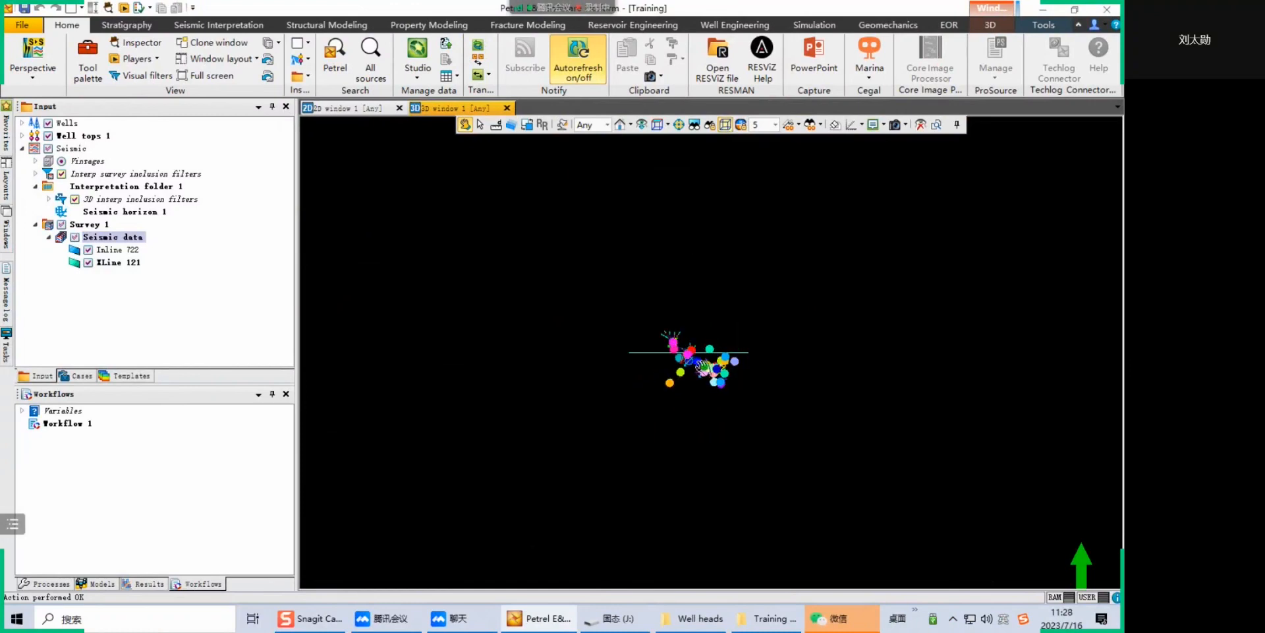
scroll(709, 359, up, 5)
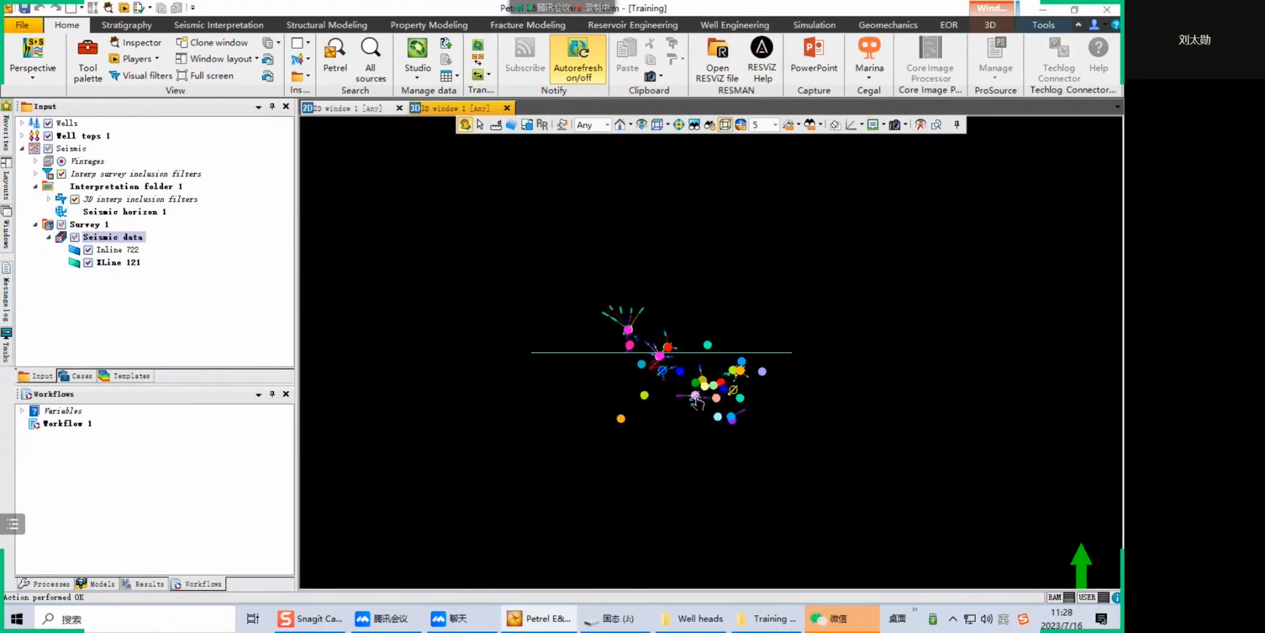
click(726, 126)
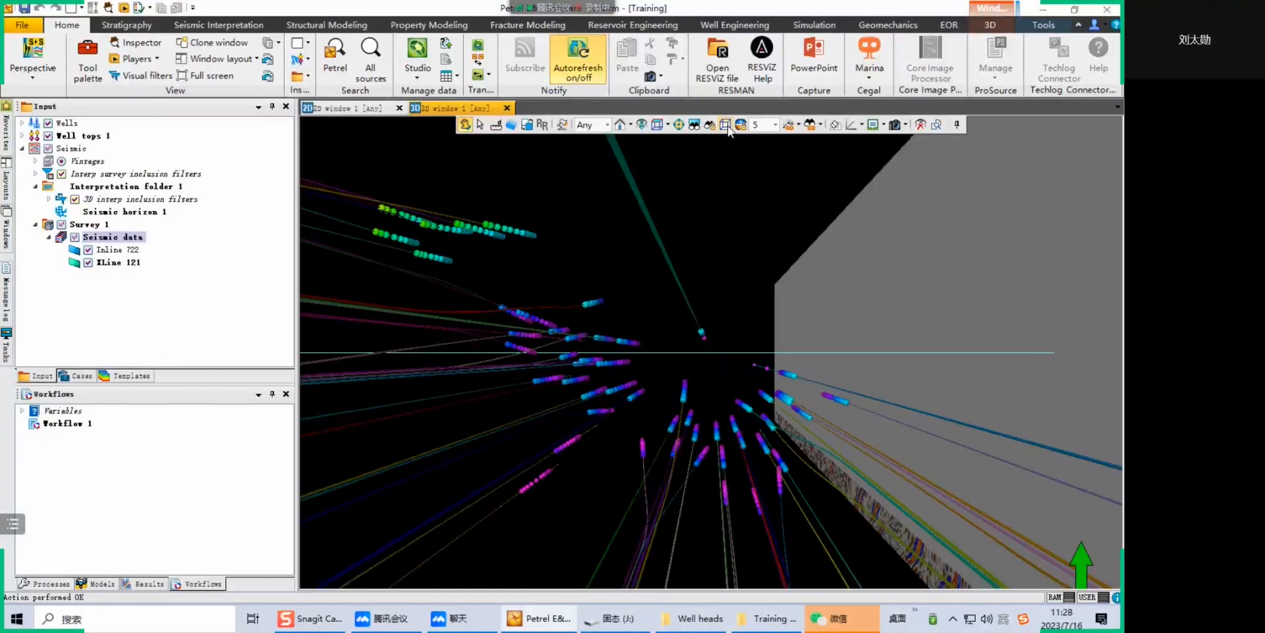
click(727, 126)
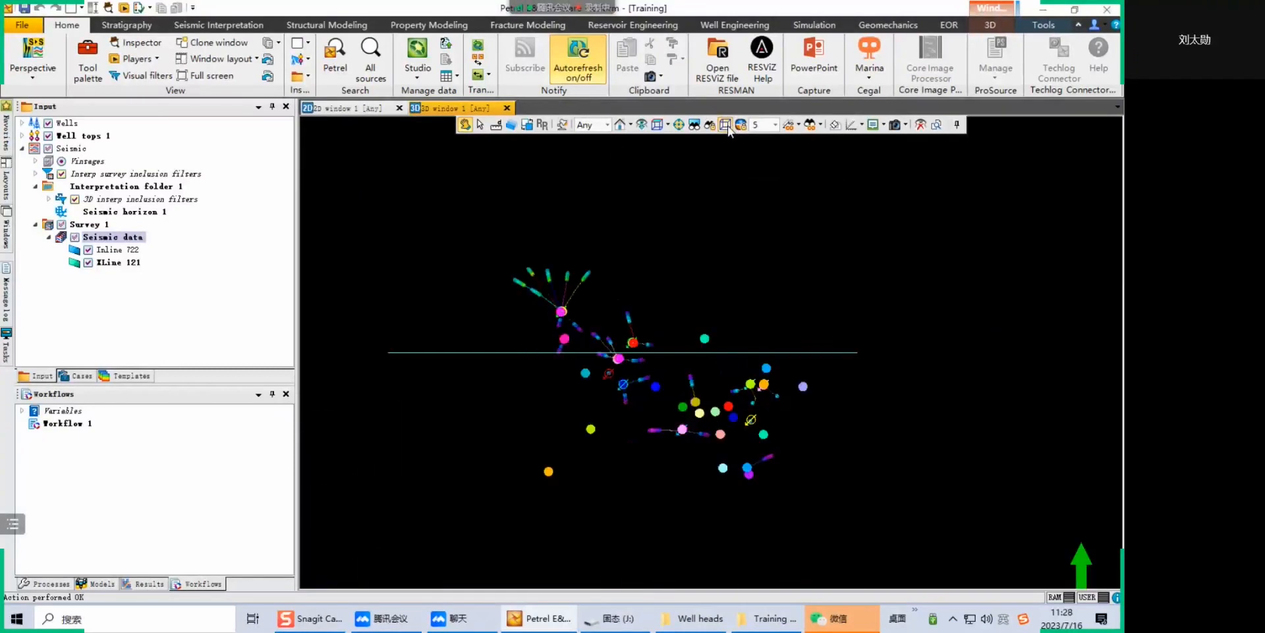
drag(742, 365, 750, 285)
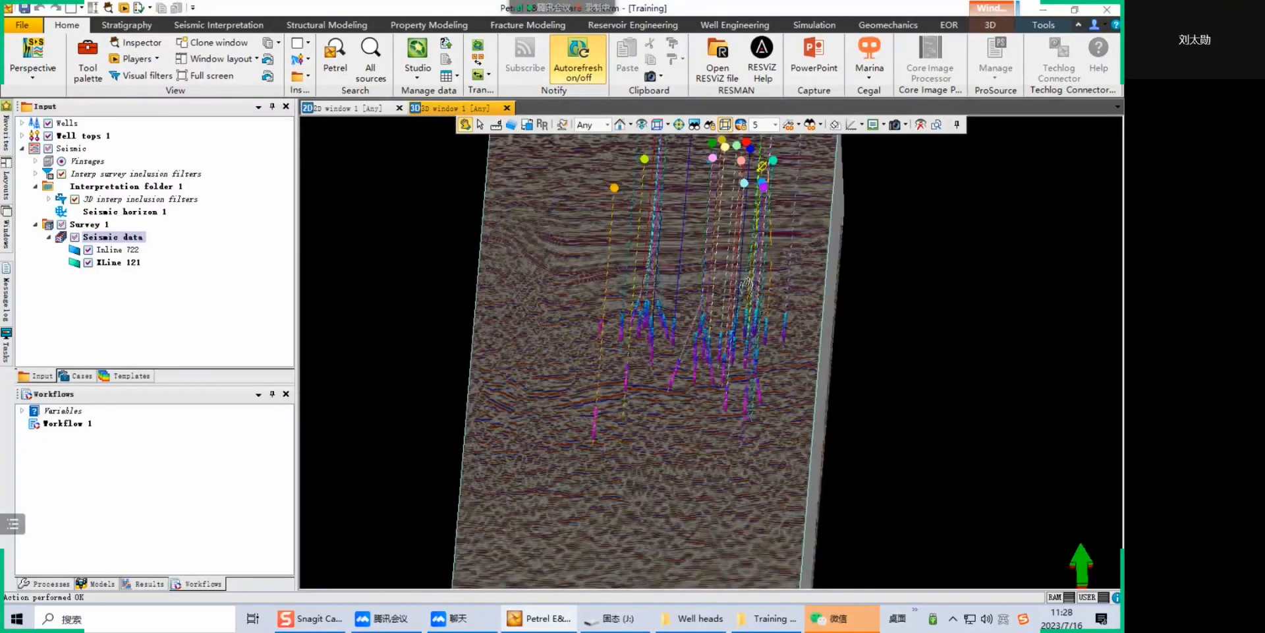
drag(792, 337, 878, 383)
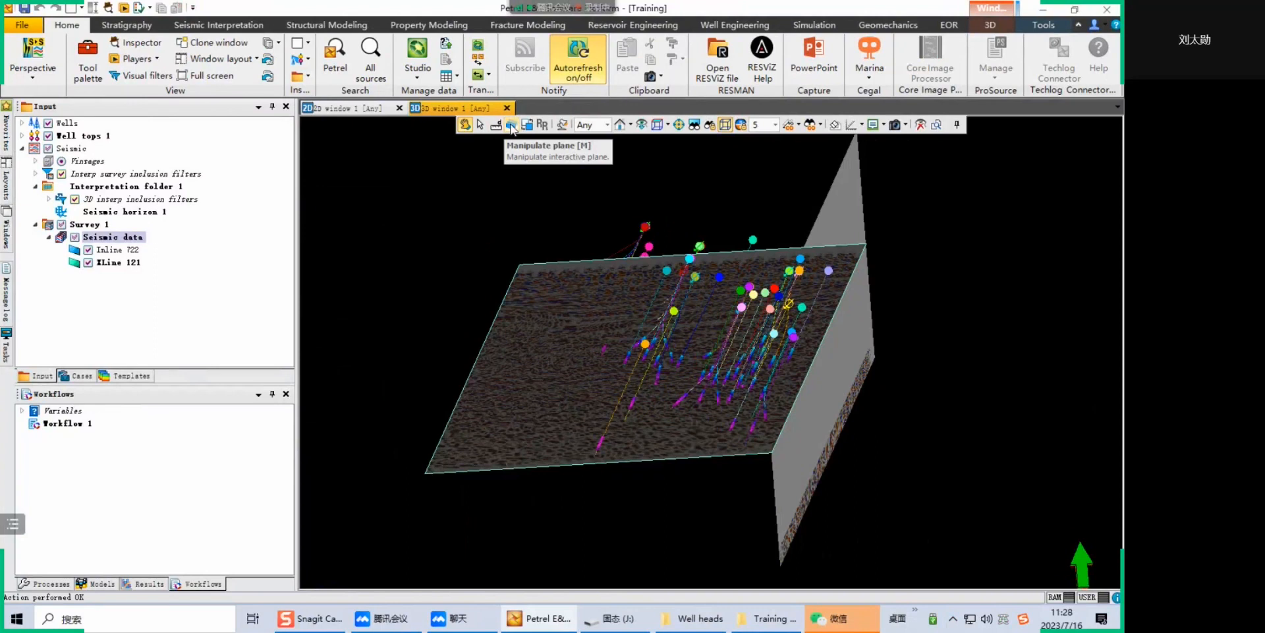
Move the seismic sections to Inline 480 and XLine 183 with the Manipulate plane tool
click(511, 125)
drag(850, 392, 526, 221)
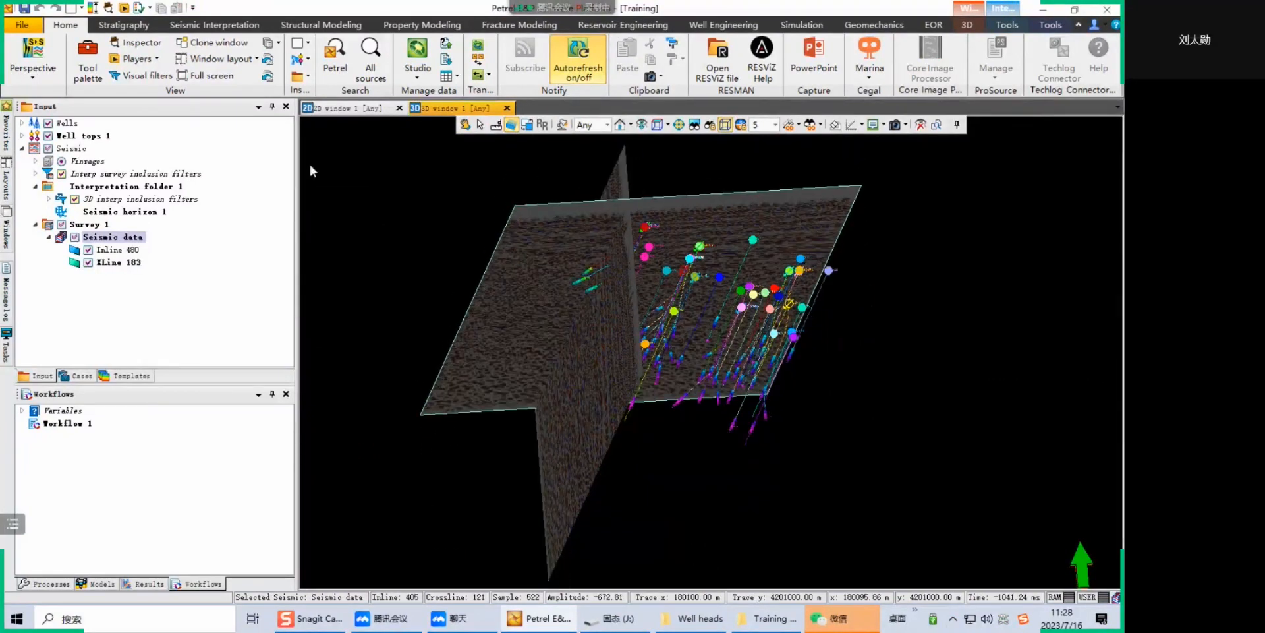
Show the Intersection player and step the crossline section to XLine 103 in increments of 10
click(135, 59)
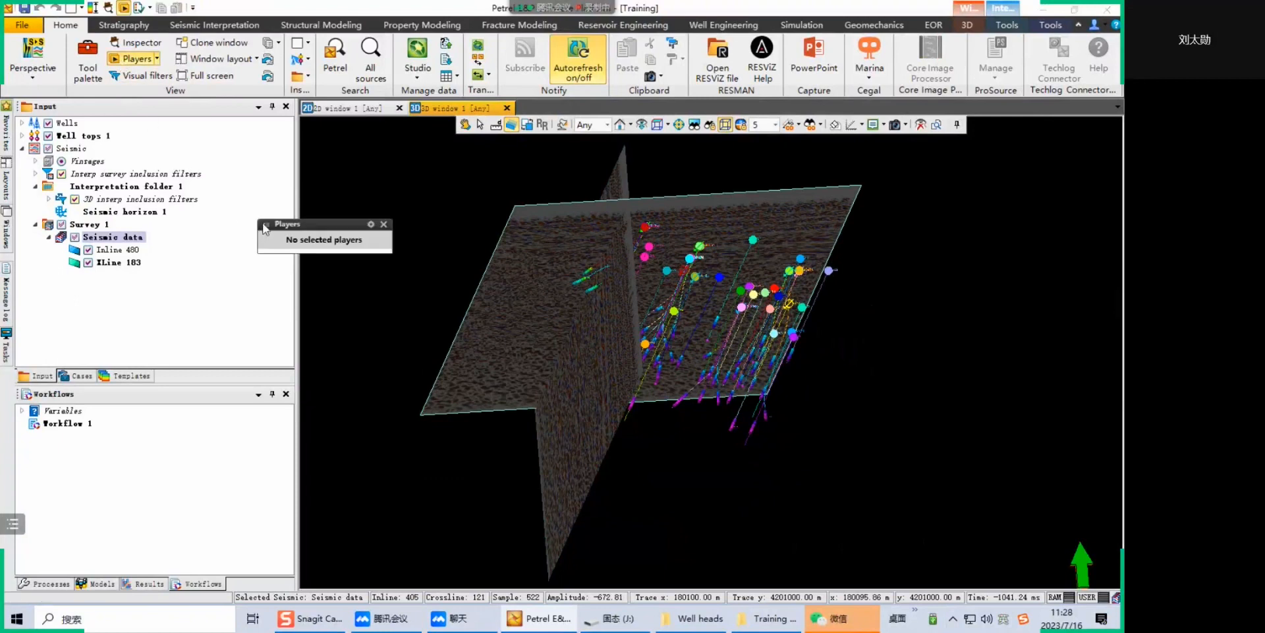
click(266, 225)
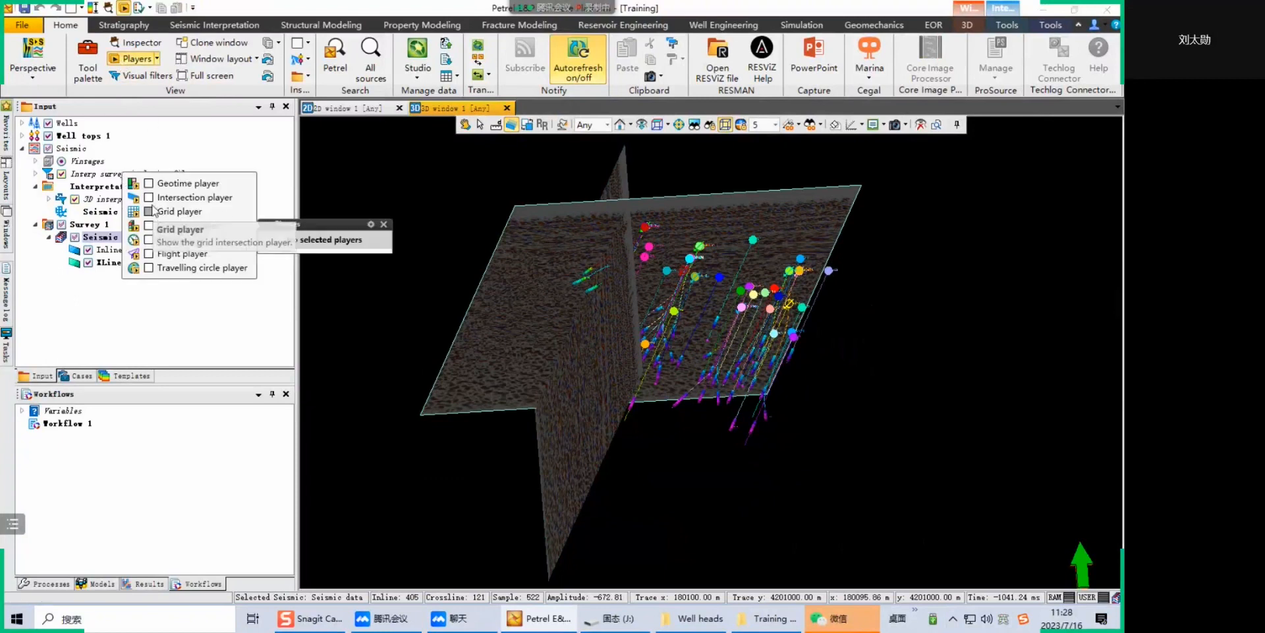
click(149, 198)
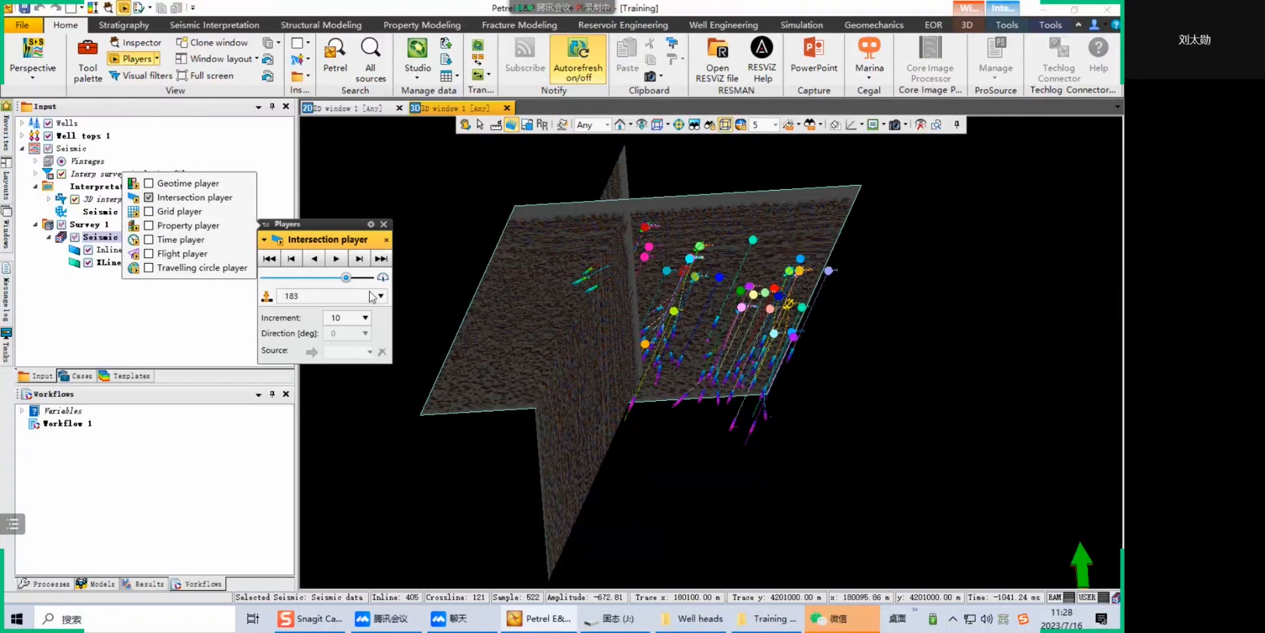
click(356, 259)
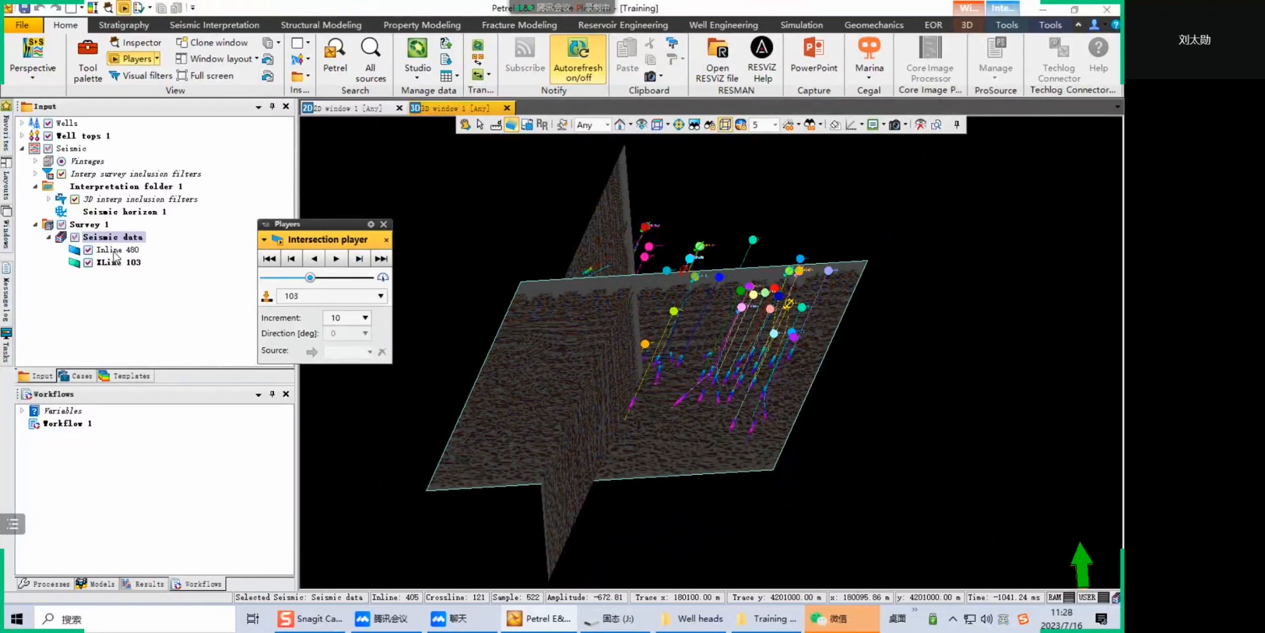
Step the seismic sections in increments of 10 to Inline 600 and XLine 123 with the Intersection player
click(113, 251)
click(359, 260)
click(358, 260)
click(358, 261)
click(359, 261)
click(358, 261)
click(359, 261)
click(358, 261)
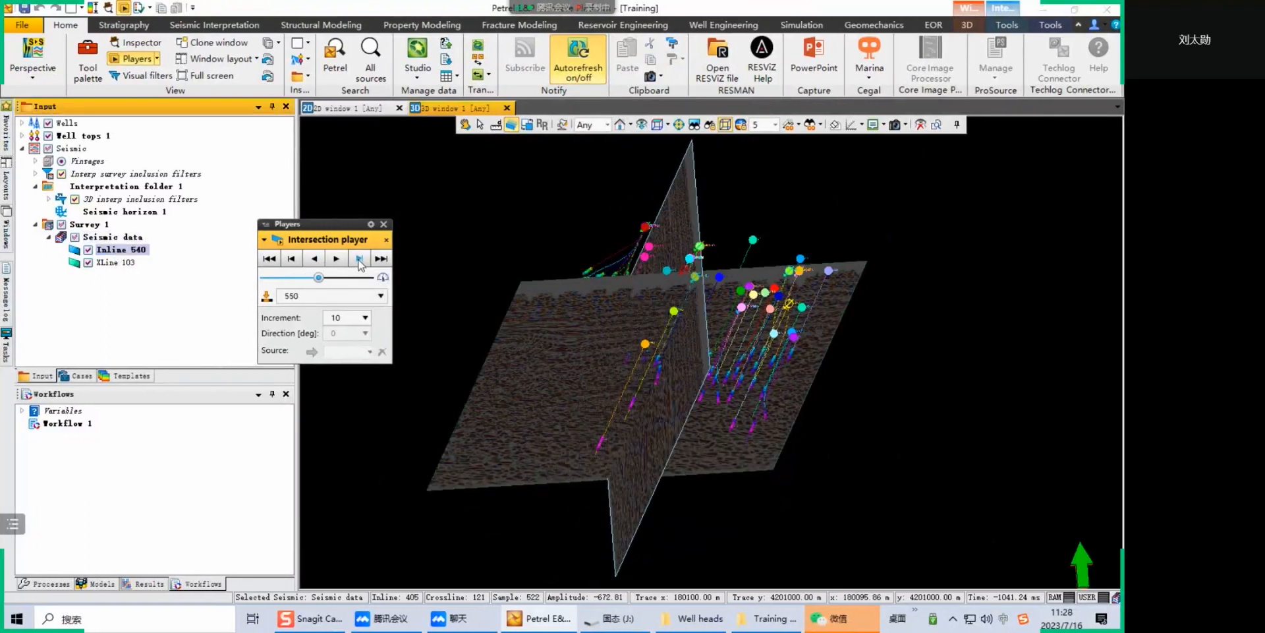
click(359, 261)
click(359, 261)
click(358, 261)
click(359, 261)
click(359, 261)
mouse_move(690, 335)
mouse_down()
mouse_move(684, 258)
mouse_move(689, 316)
mouse_up()
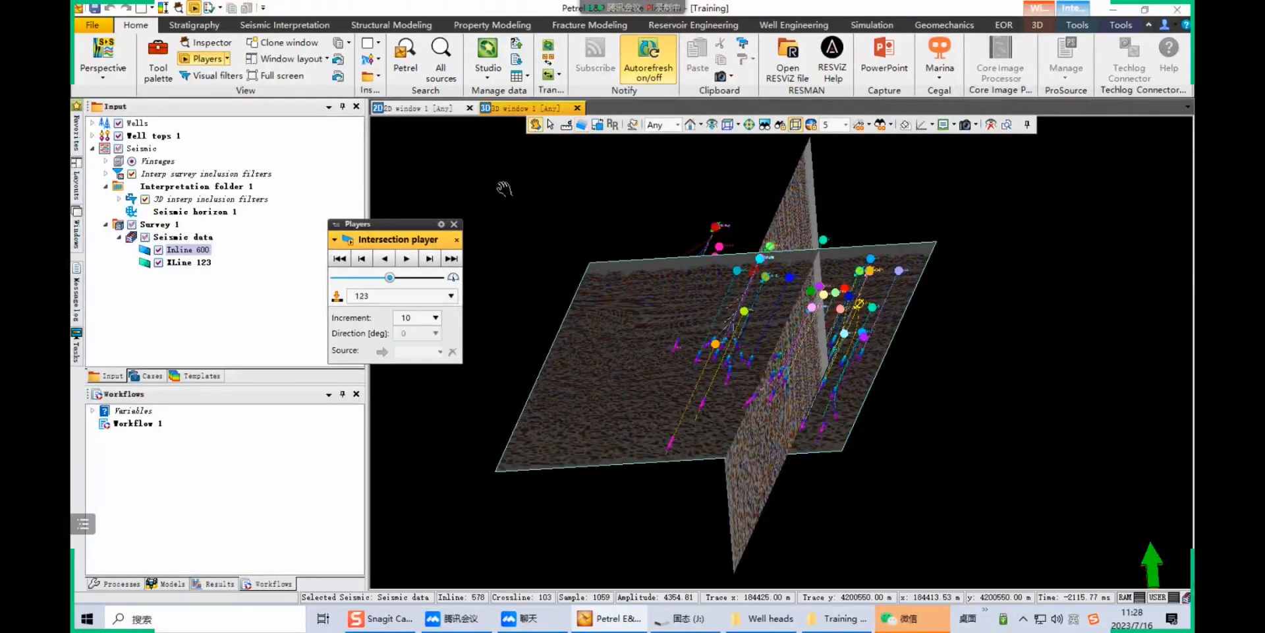
Save the project and inspect the wells against the Inline 600 and XLine 123 sections up close
key(ctrl+s)
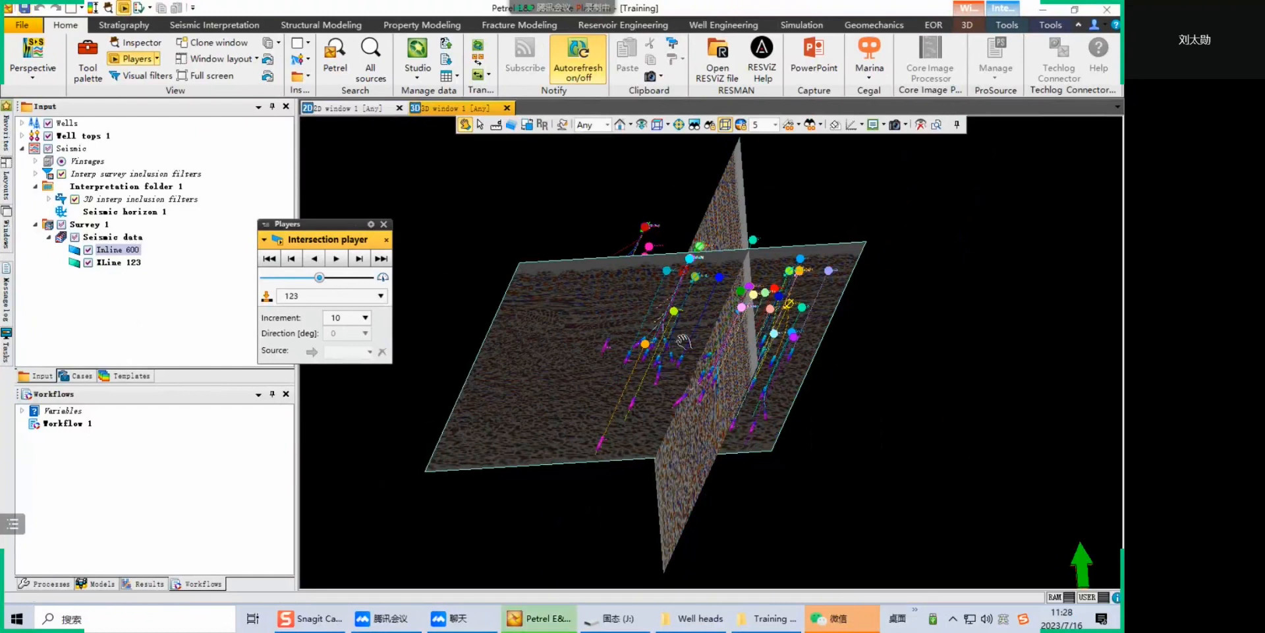
mouse_move(688, 342)
mouse_down()
mouse_move(544, 329)
mouse_move(670, 345)
mouse_up()
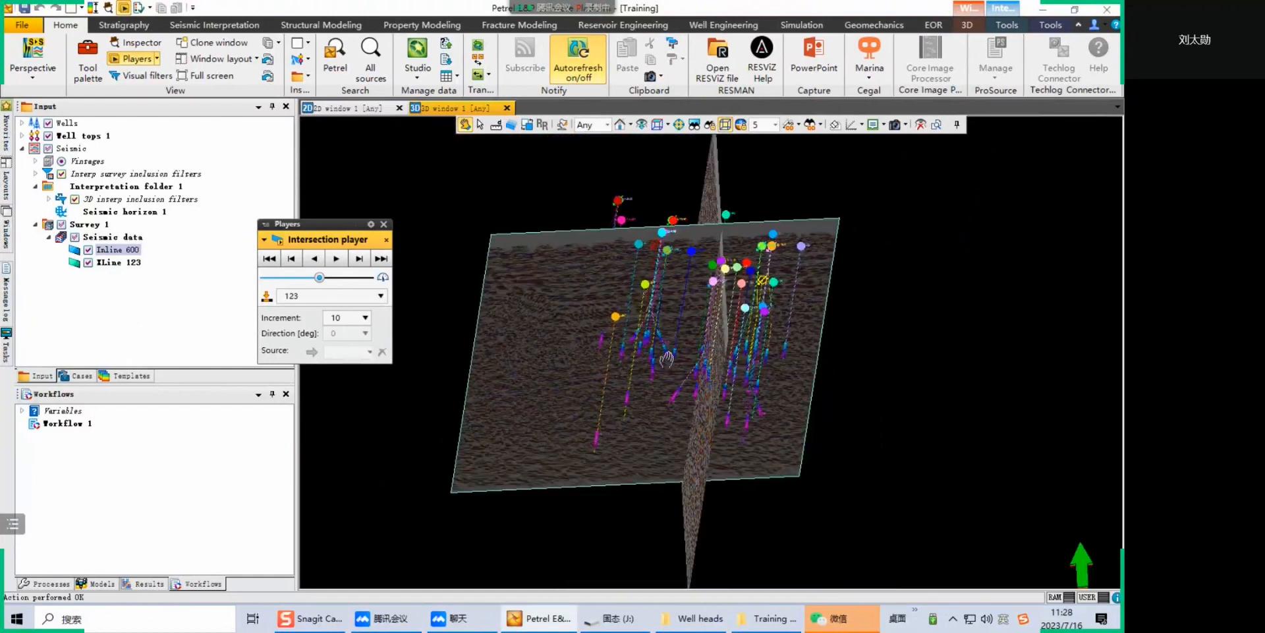
scroll(669, 345, up, 5)
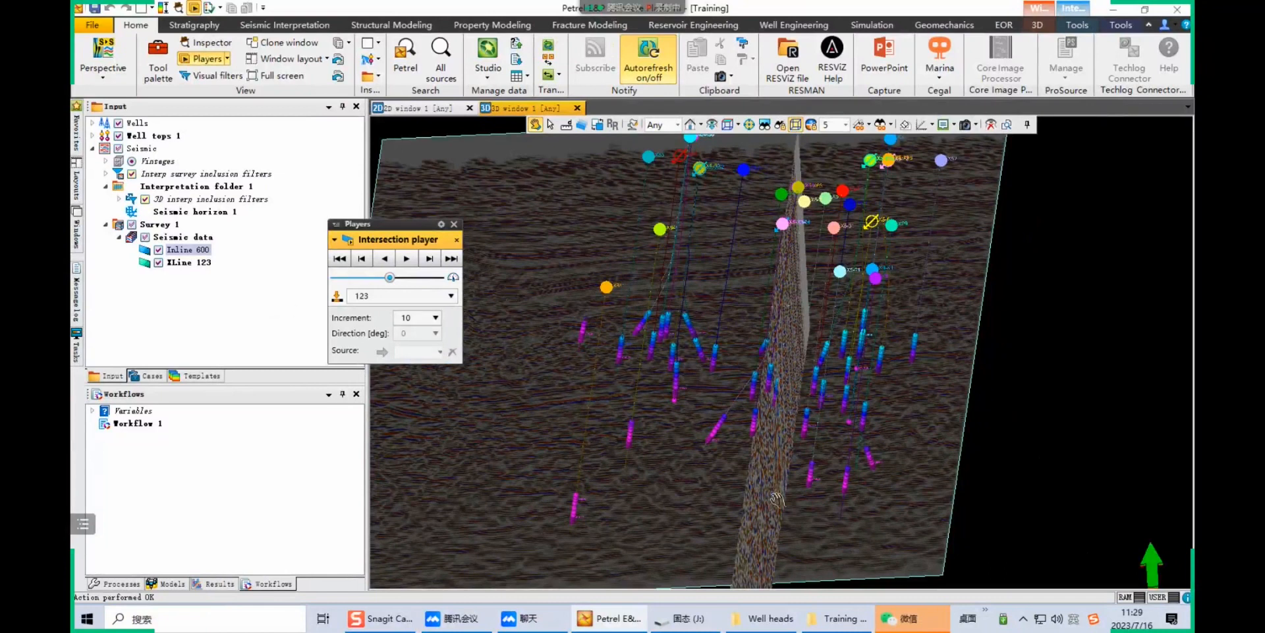
mouse_move(665, 11)
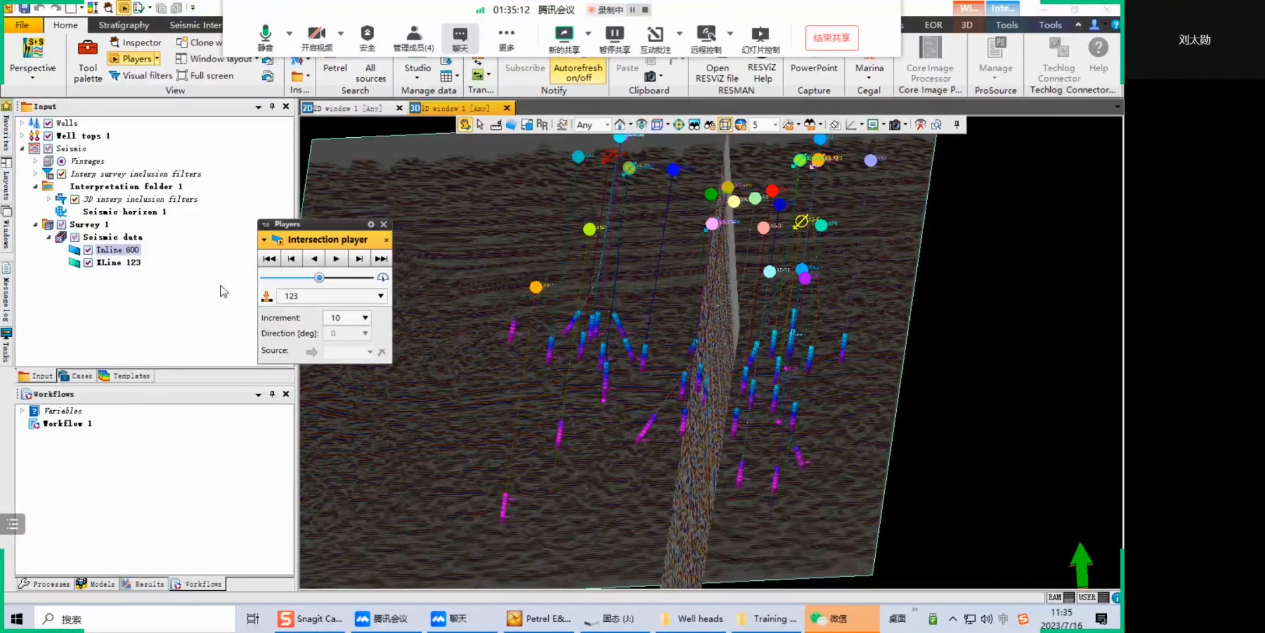
click(229, 270)
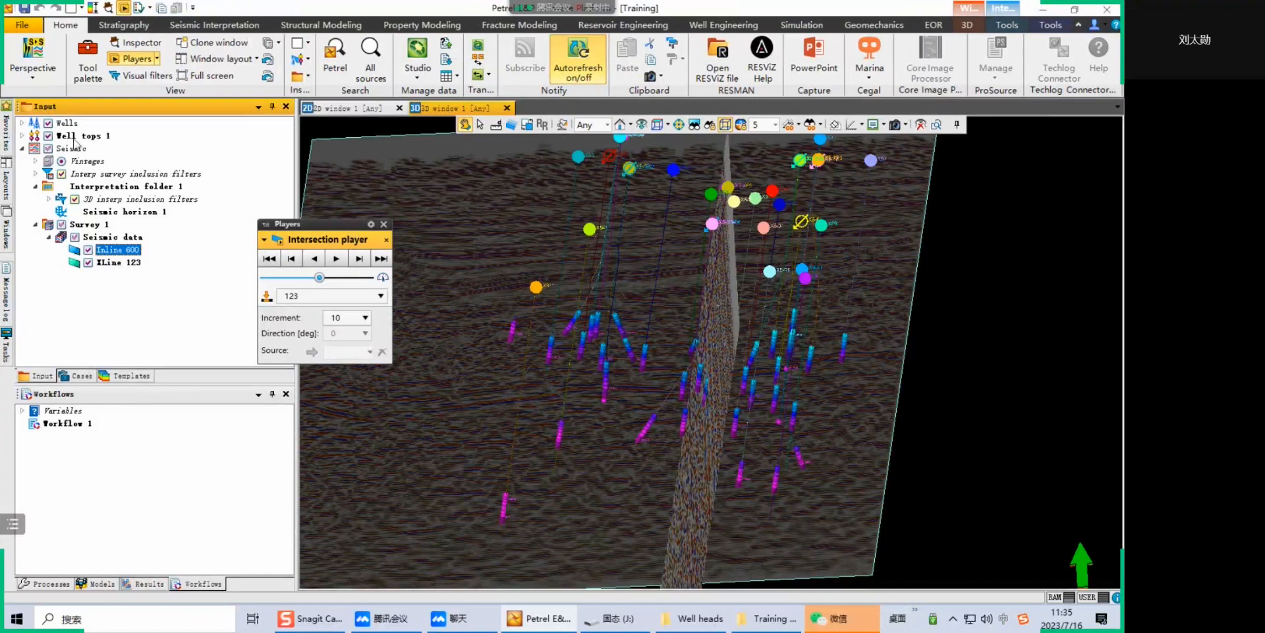
right_click(69, 125)
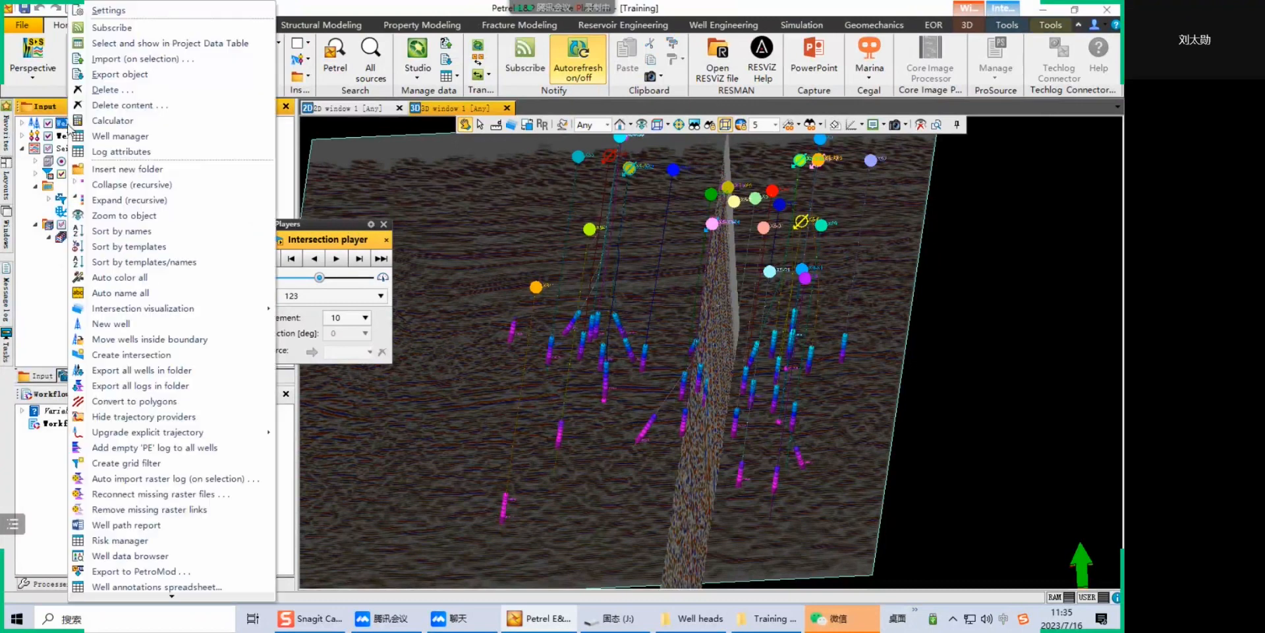
click(147, 62)
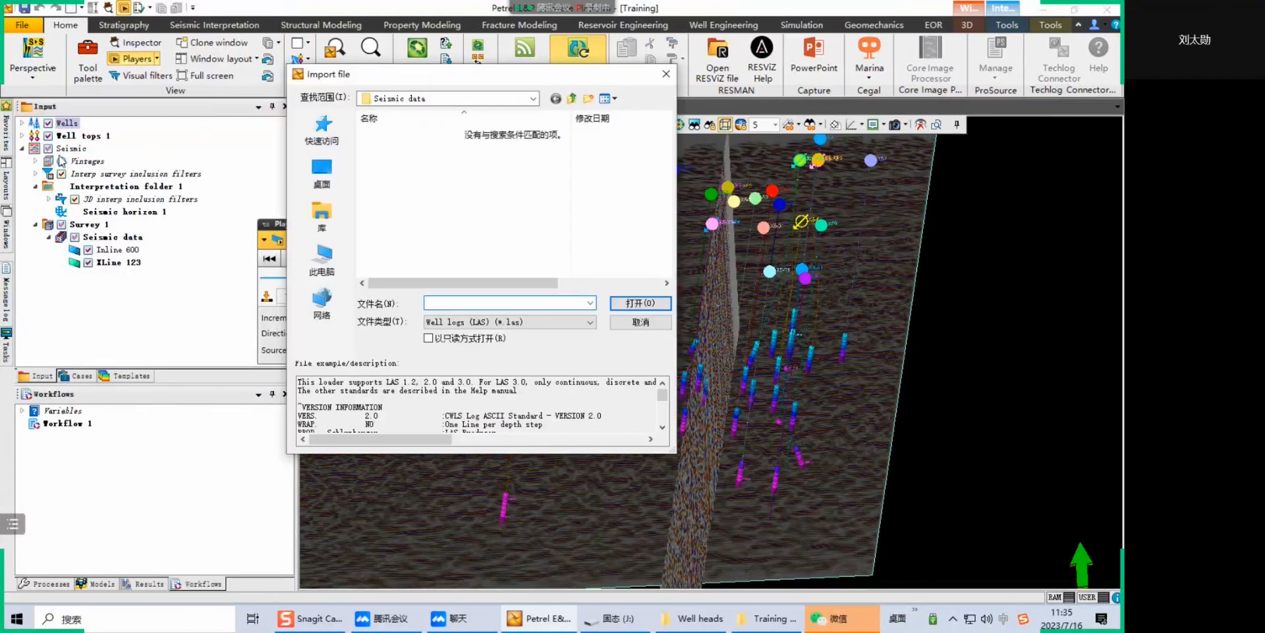
click(628, 322)
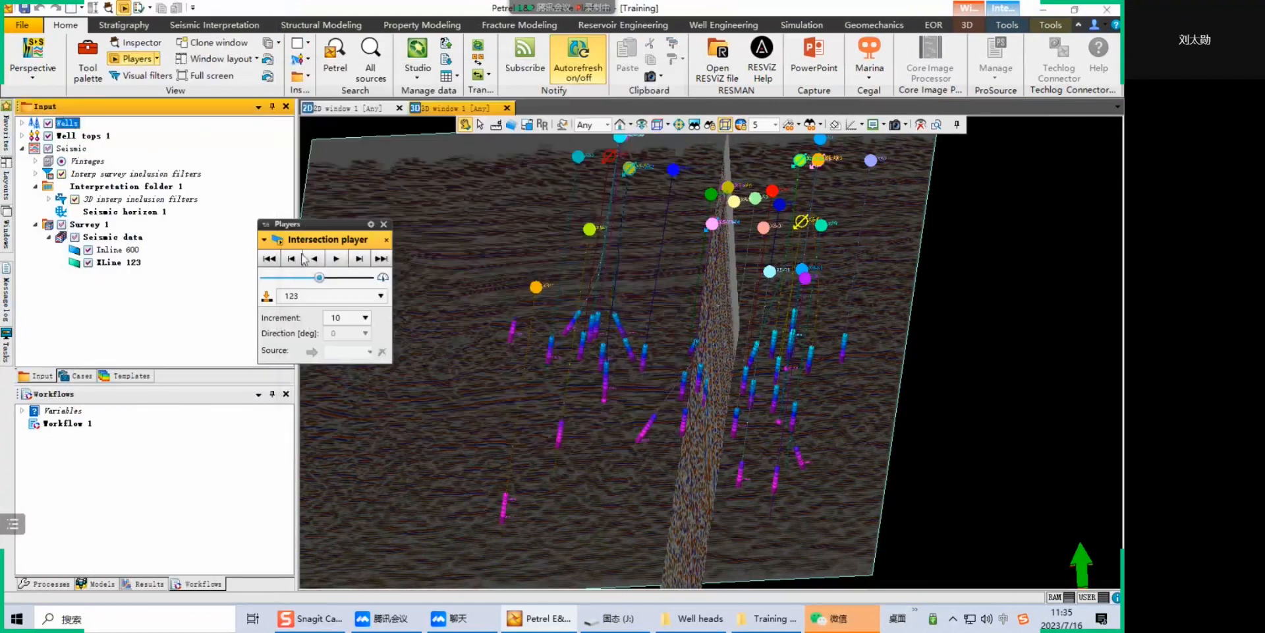
Load Checkshot.txt from the Checkshots folder in Training data into Wells, using the Checkshots format (ASCII)
right_click(71, 125)
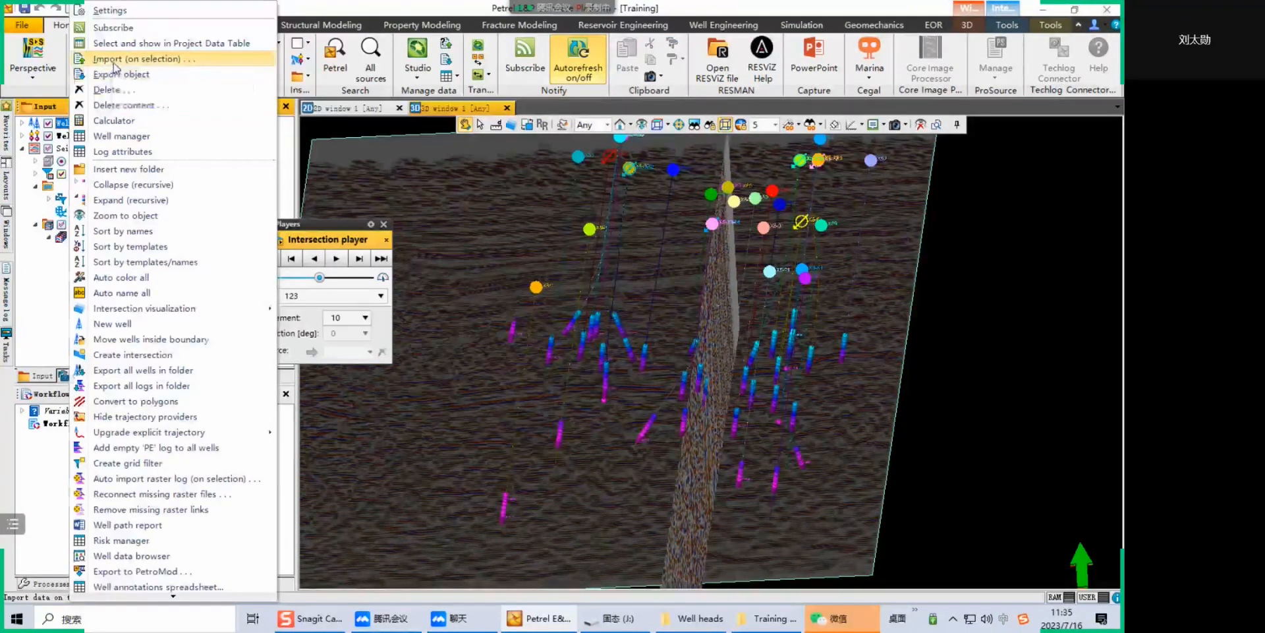
click(147, 62)
click(547, 321)
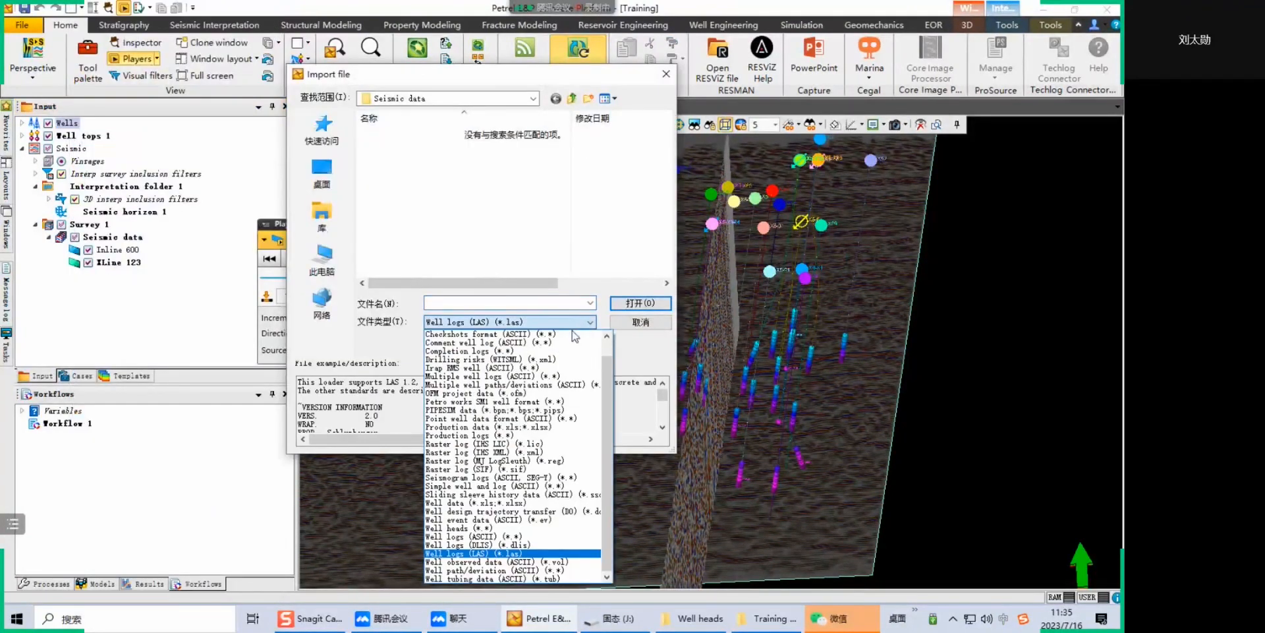
click(443, 335)
click(571, 100)
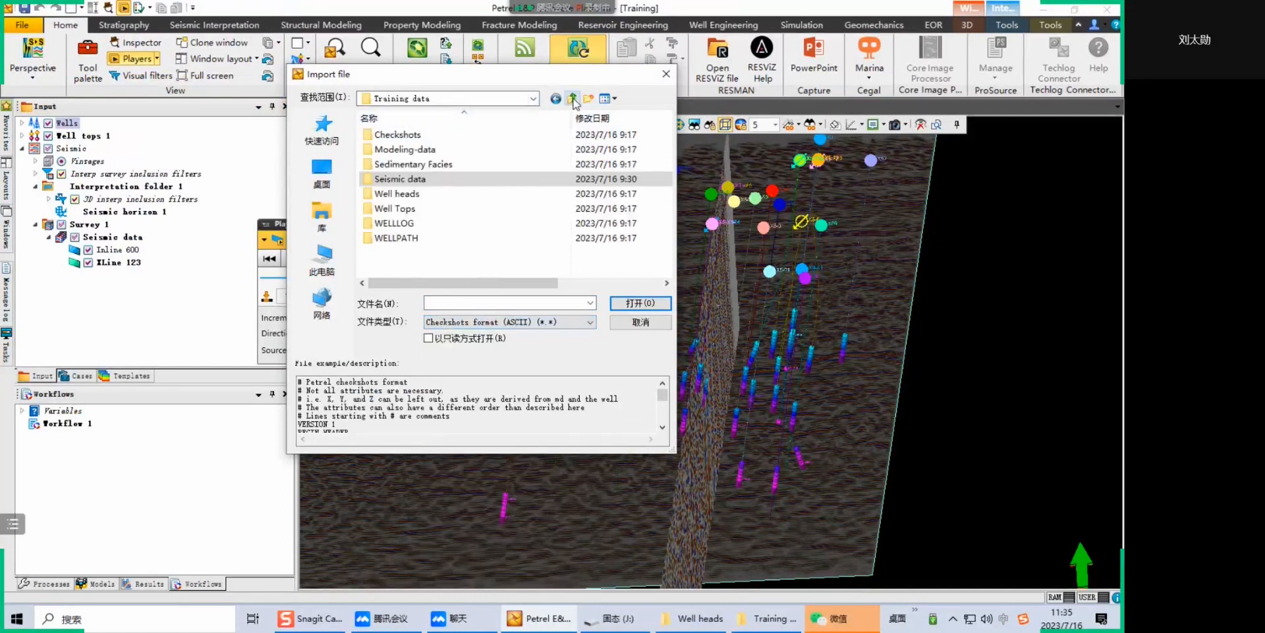
double_click(466, 133)
click(466, 134)
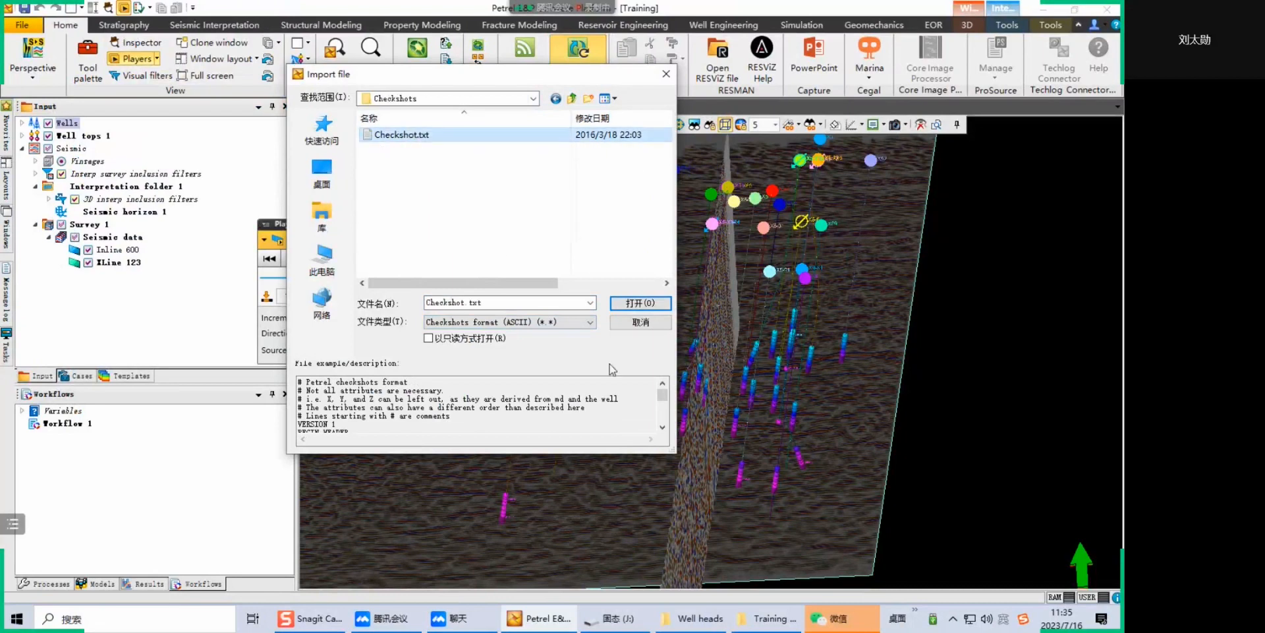
click(631, 305)
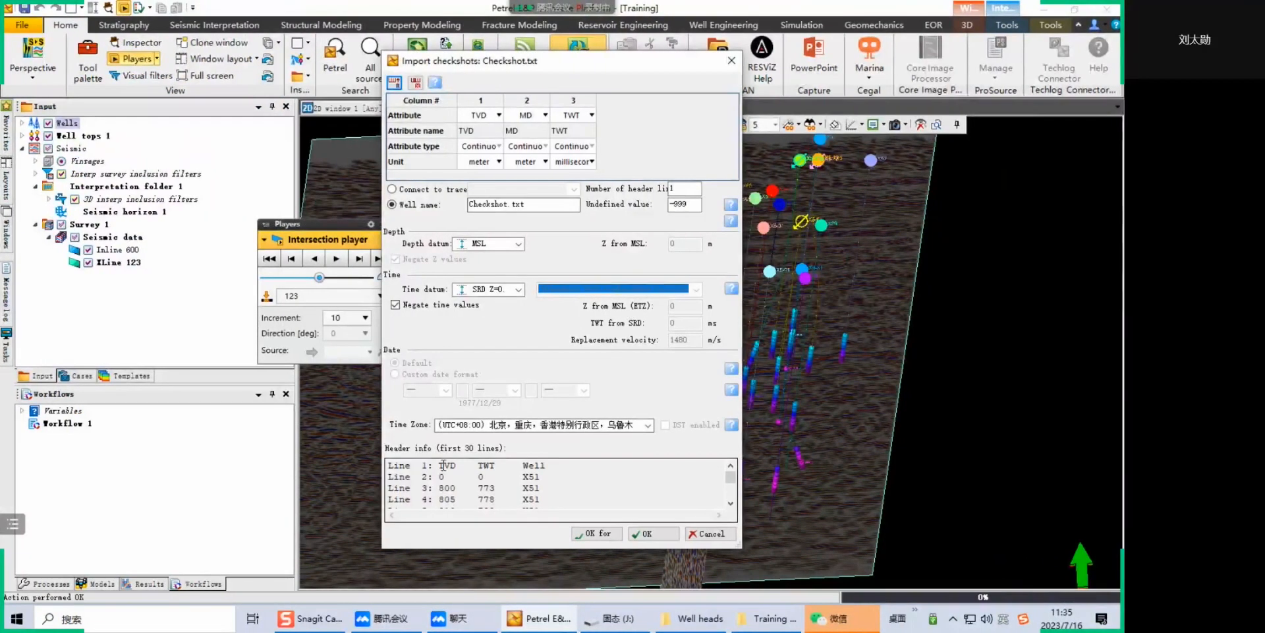
Map the checkshot columns as TVD, TWT and Well in columns 1 to 3 and import Checkshot.txt
double_click(517, 465)
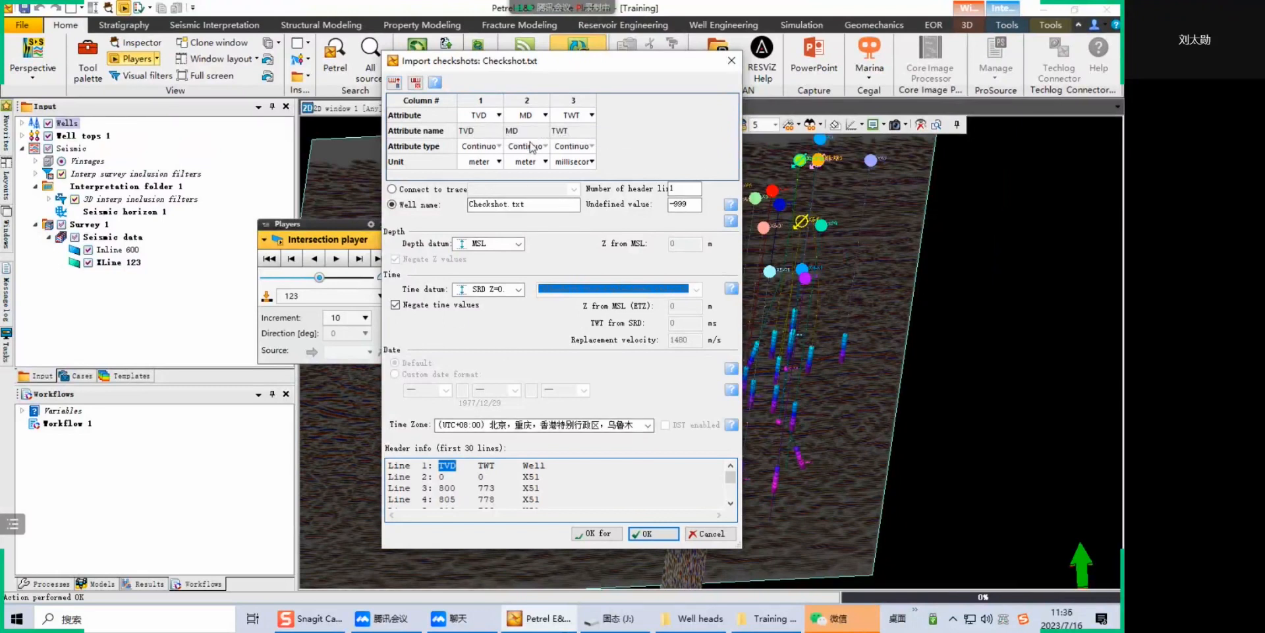
click(491, 467)
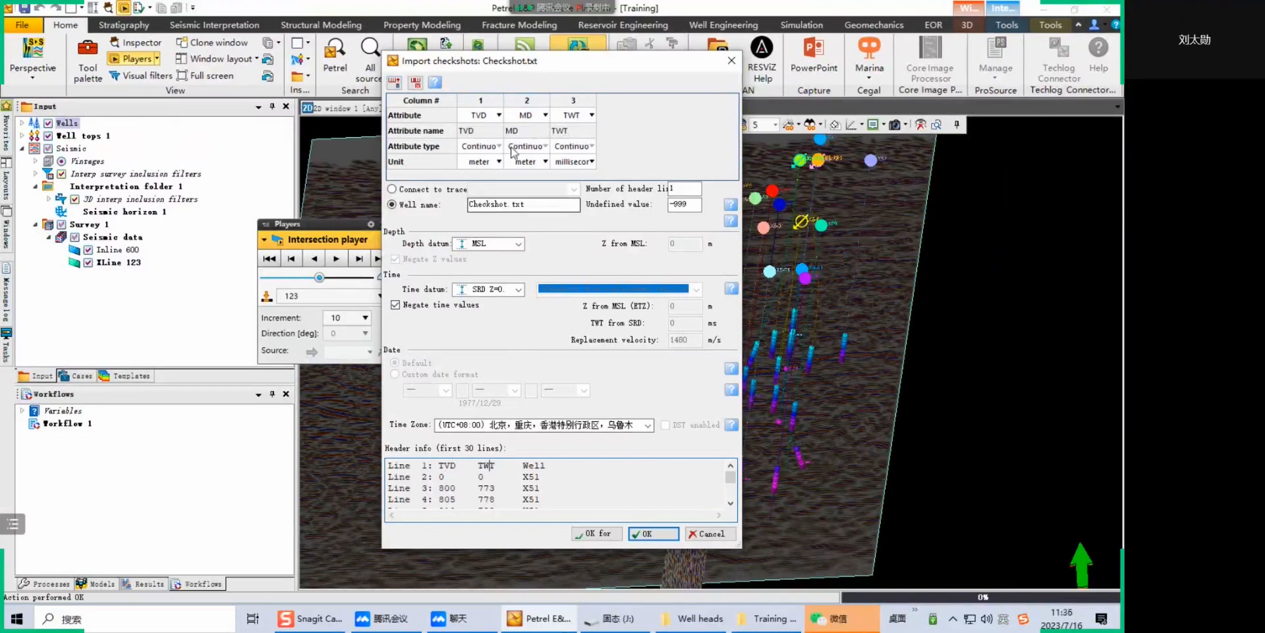
click(527, 115)
click(530, 154)
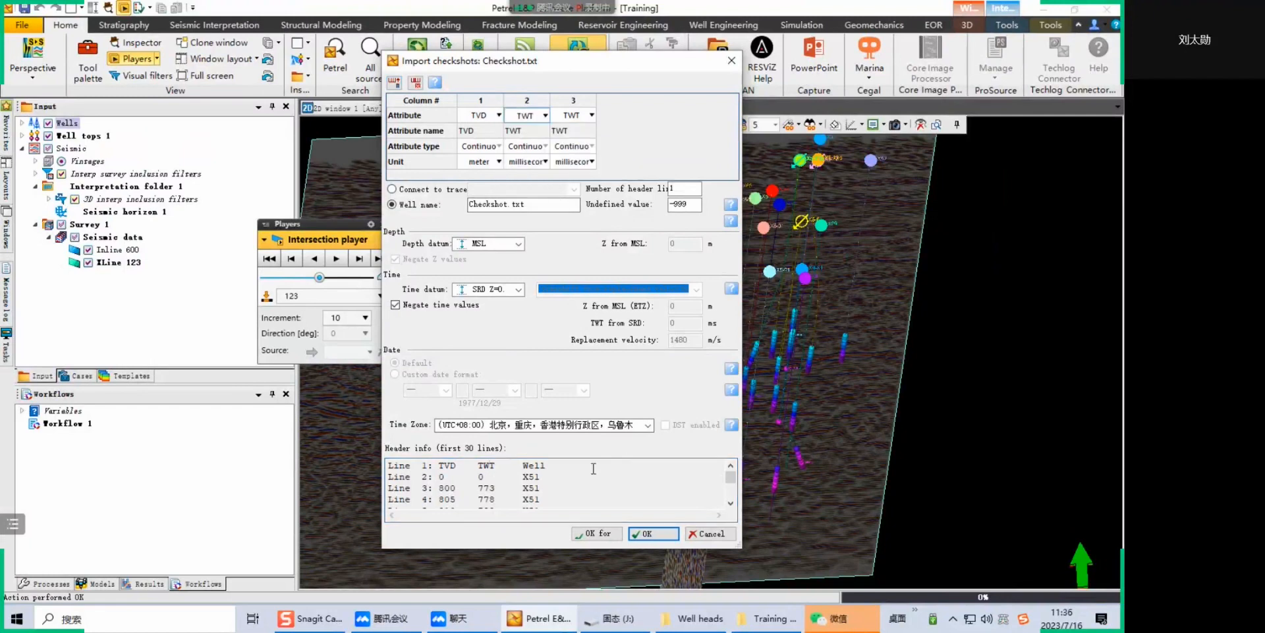
click(583, 112)
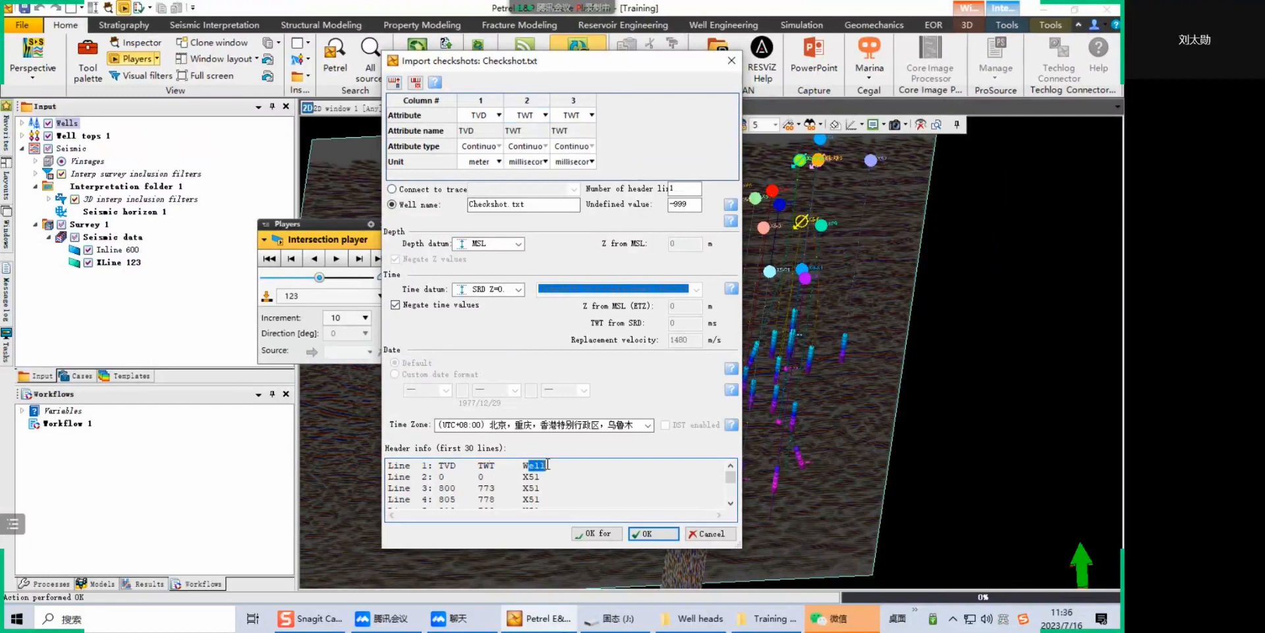
click(591, 115)
scroll(588, 165, down, 3)
click(588, 178)
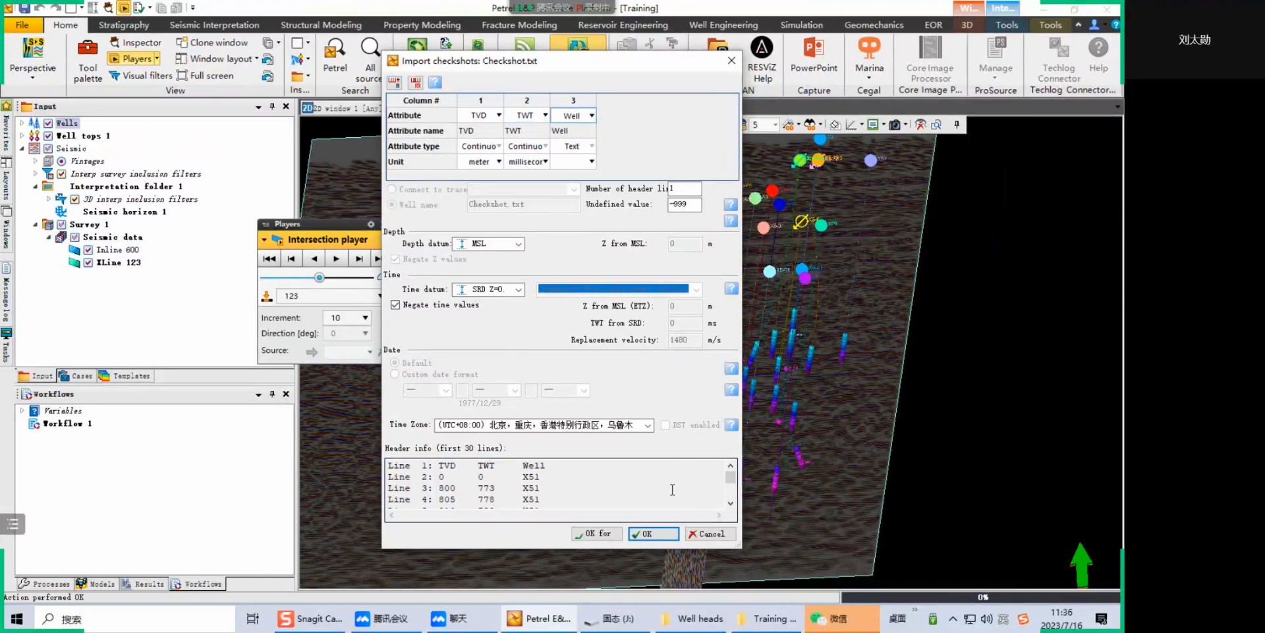
click(638, 534)
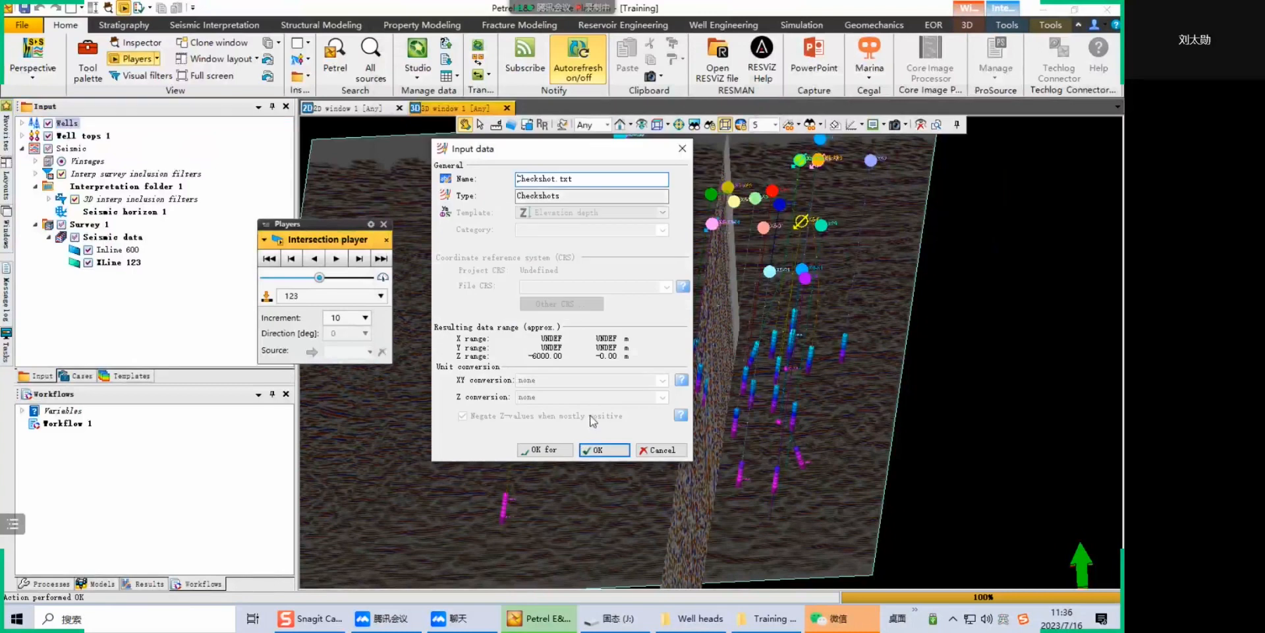
click(553, 453)
Find Checkshot.txt among the global well logs, review its spreadsheet, and check which wells its well filter holds
click(22, 123)
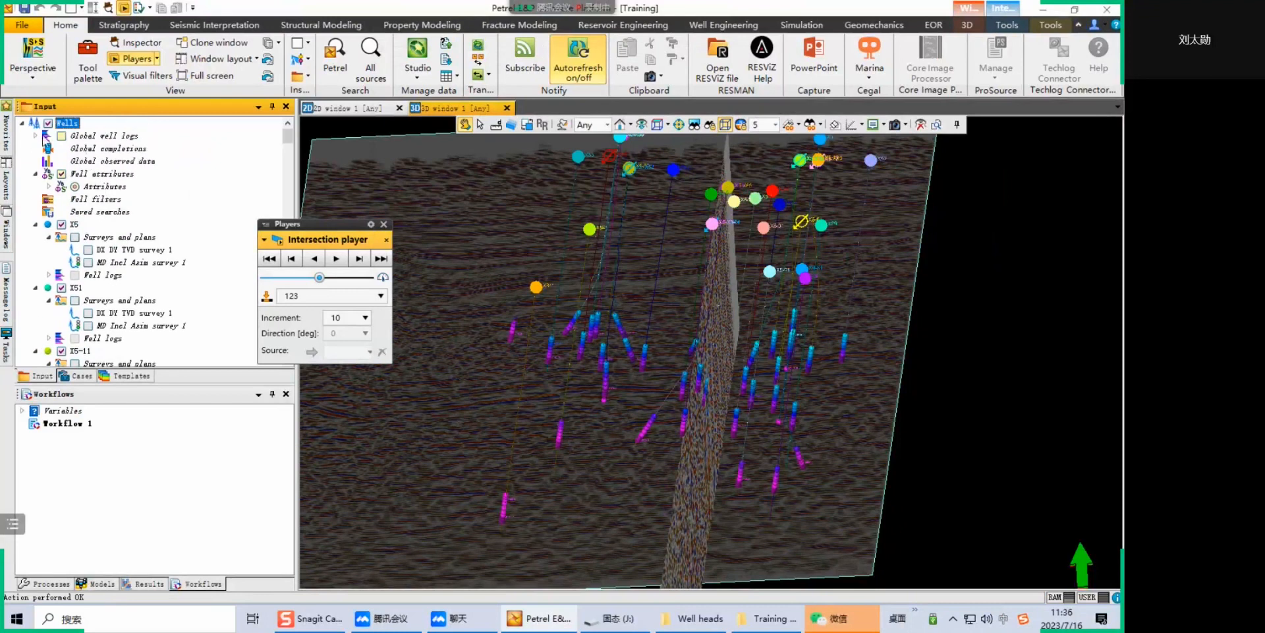
scroll(53, 144, down, 10)
drag(288, 152, 288, 203)
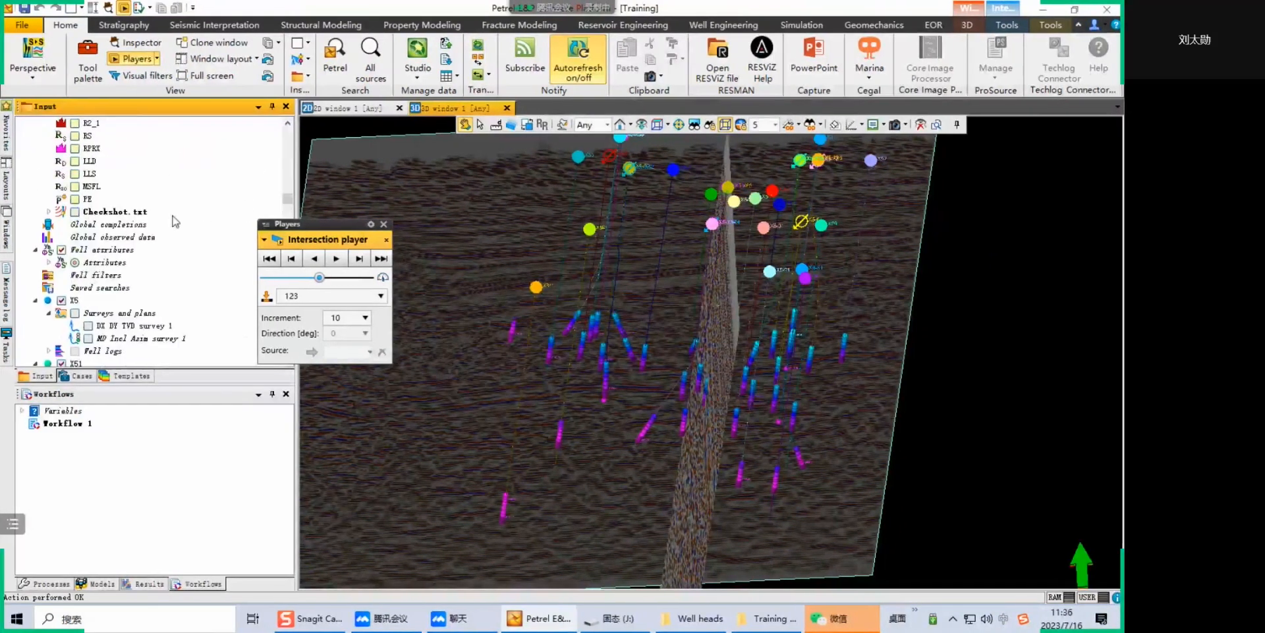
click(48, 211)
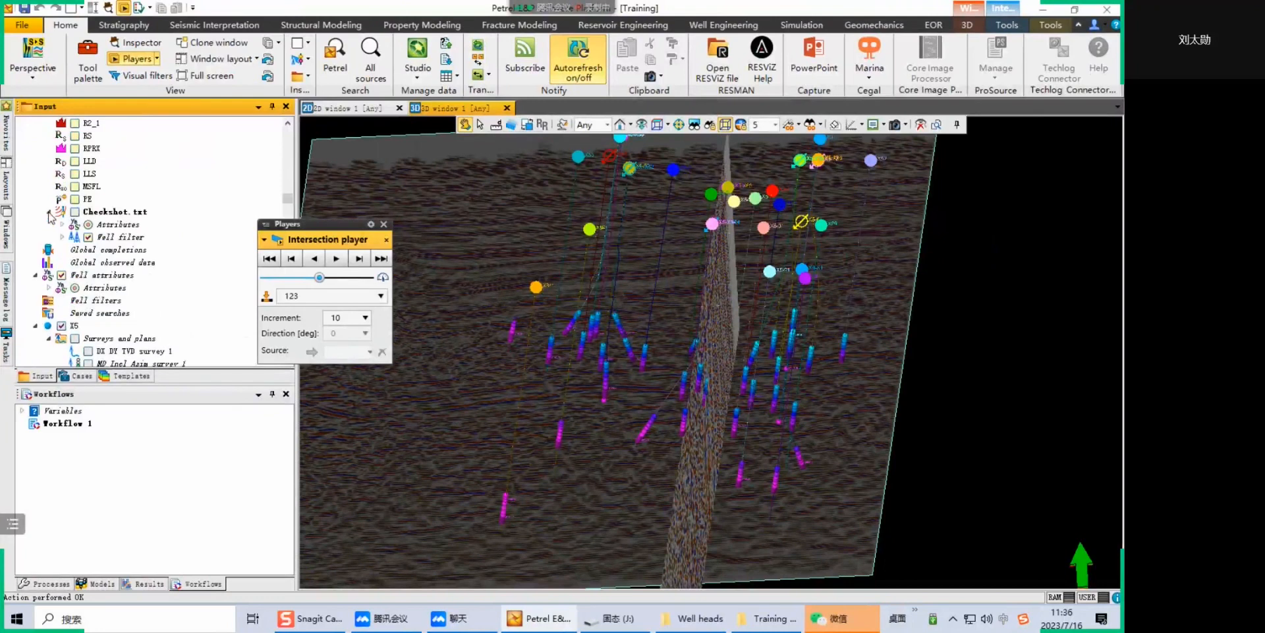
right_click(95, 217)
click(125, 317)
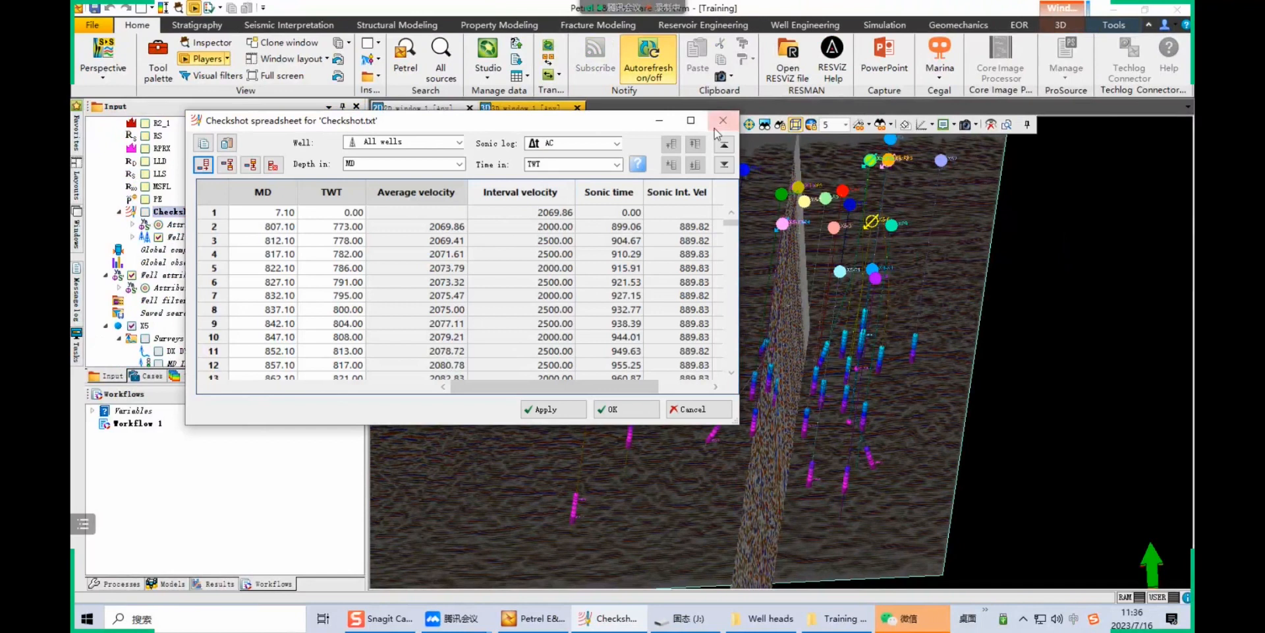
click(652, 120)
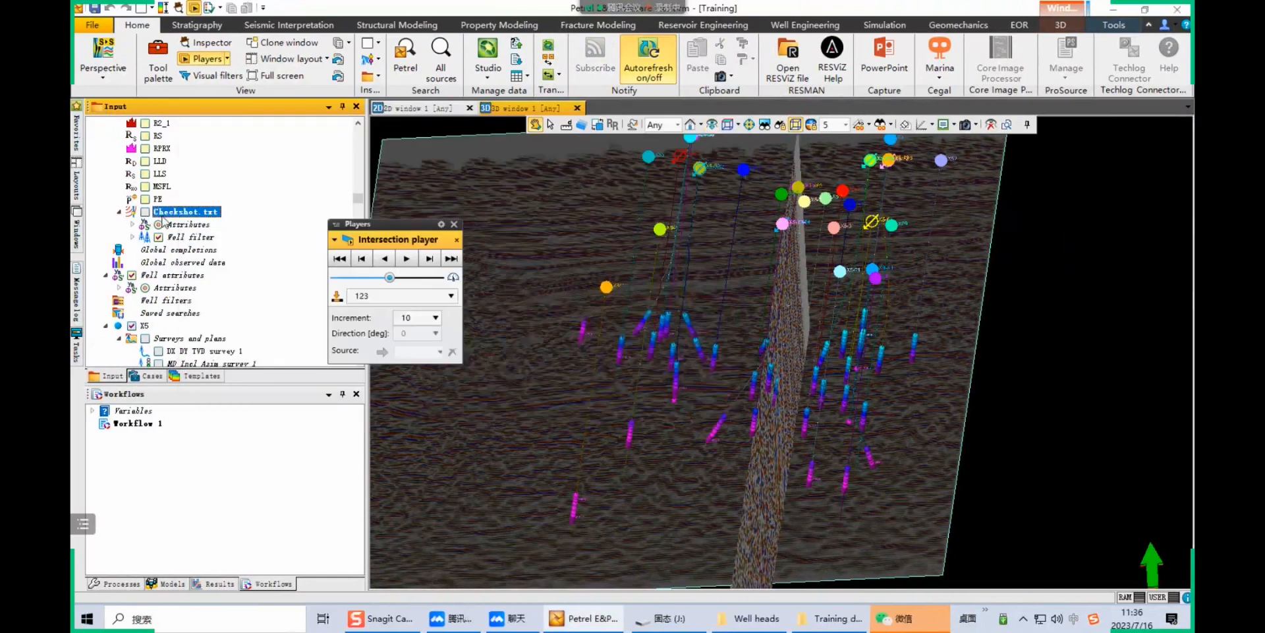
click(62, 238)
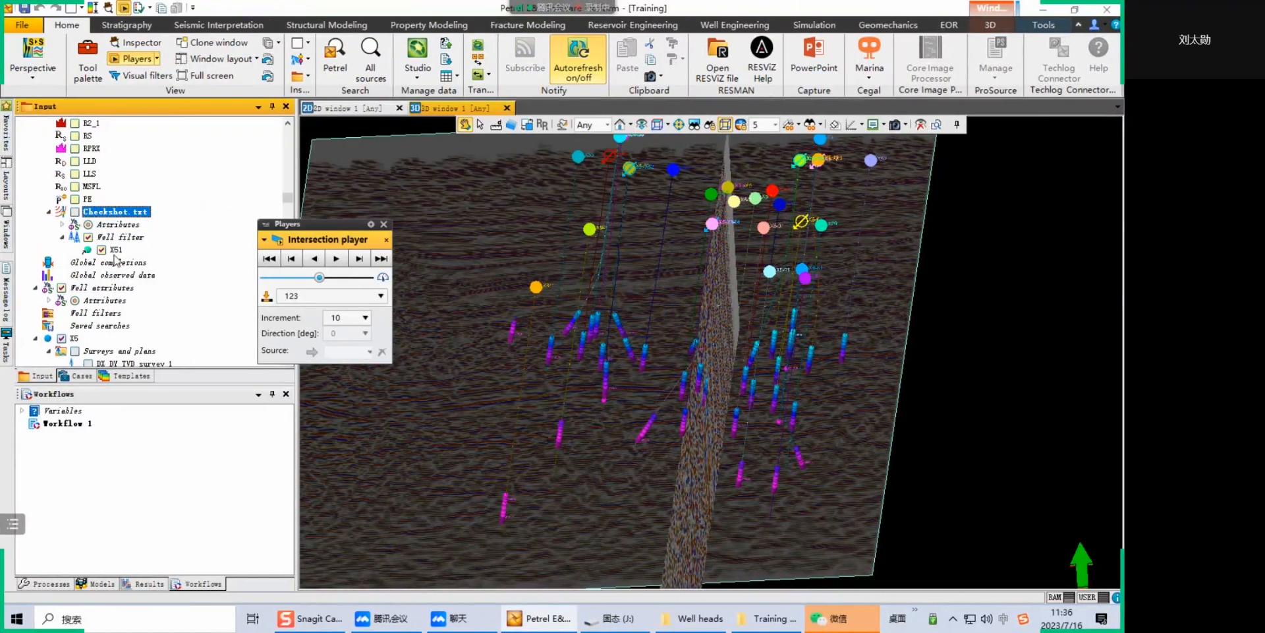
Save the project and move the Intersection player down, clear of the input data tree
click(24, 8)
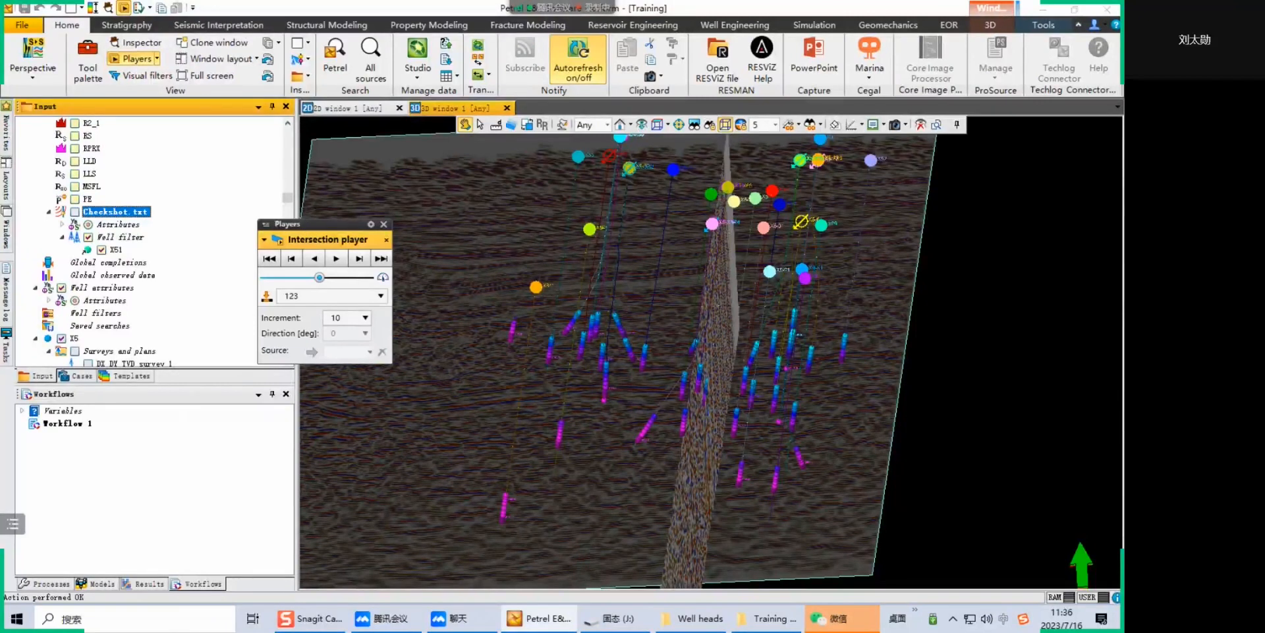
drag(307, 232, 188, 370)
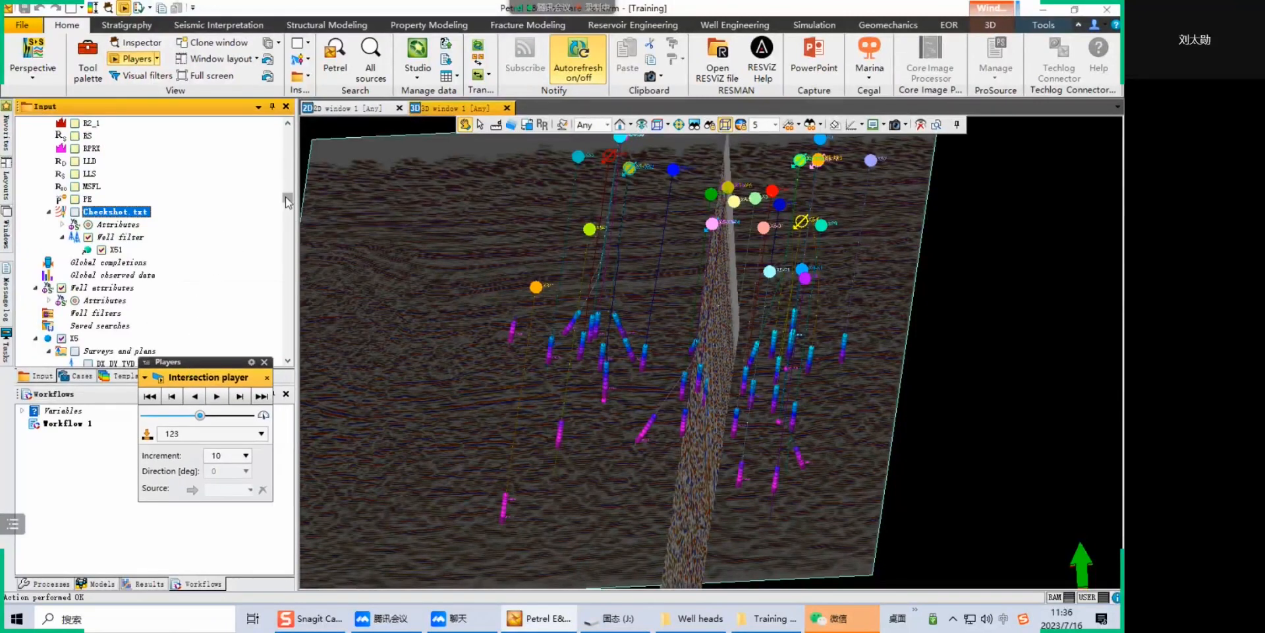
mouse_move(595, 9)
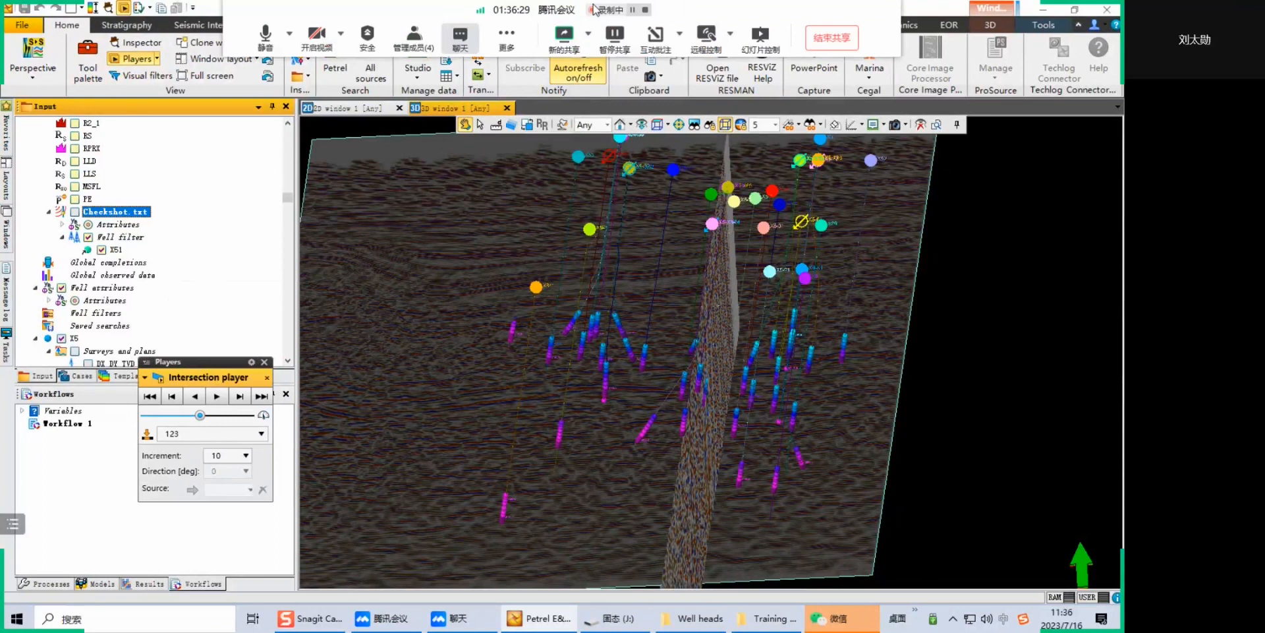